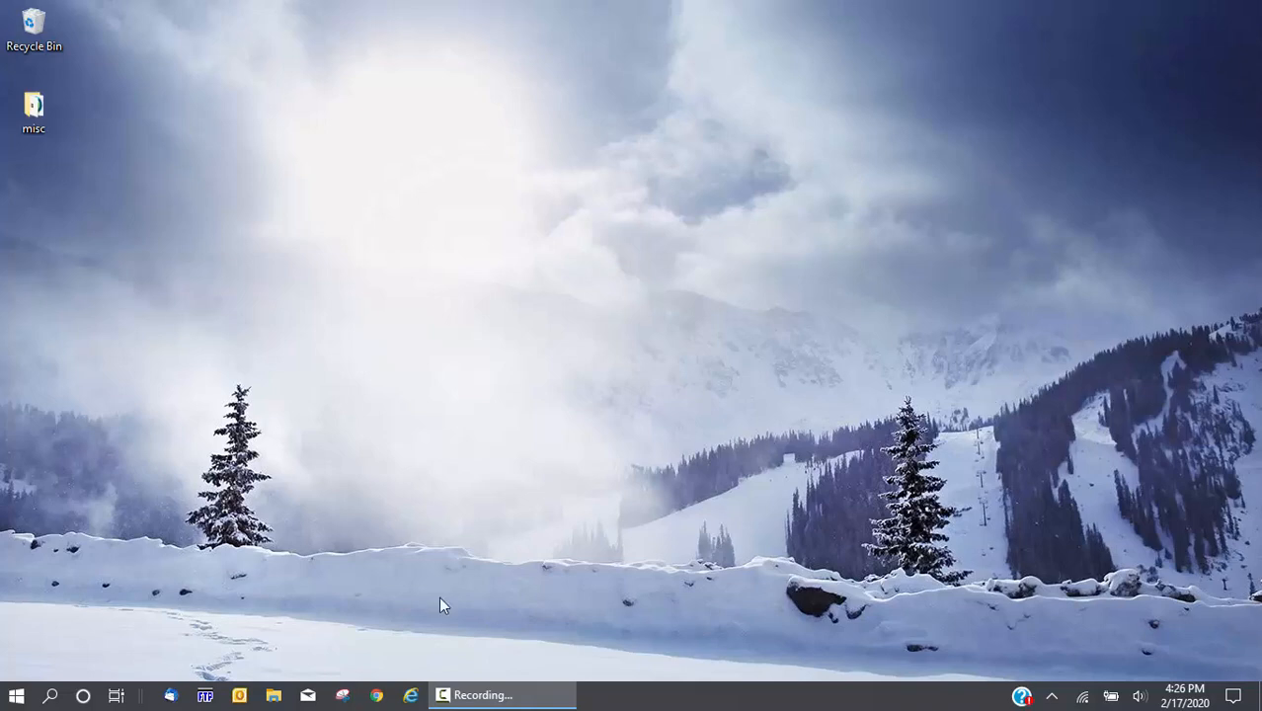
Launch Fusion_Data from the Start menu's Recently added list
{"action": "left_click", "coordinate": [16, 695]}
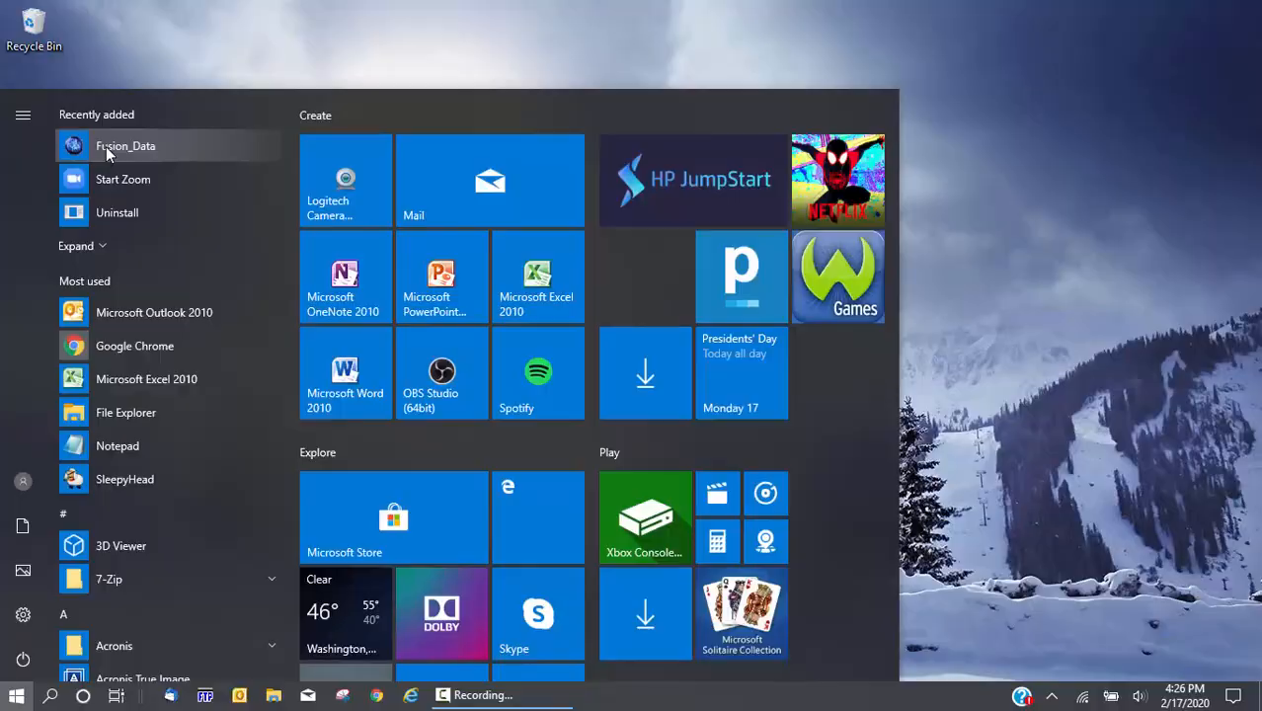
{"action": "left_click", "coordinate": [106, 146]}
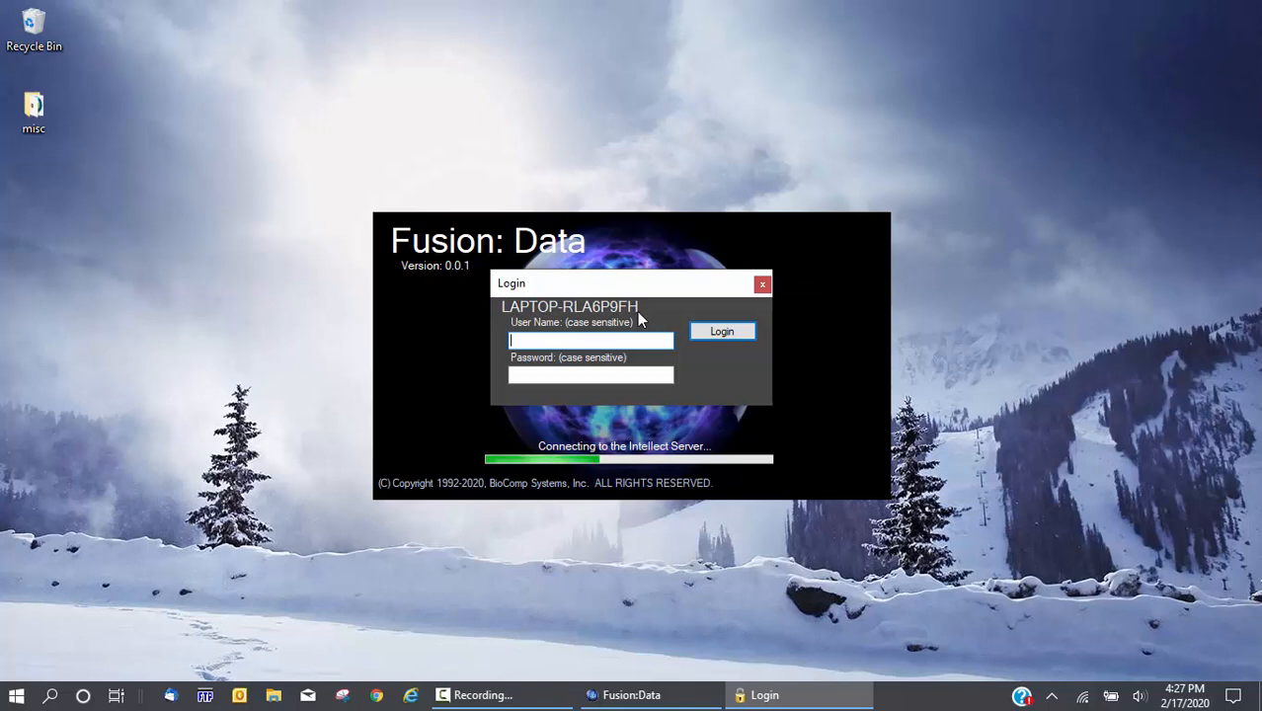
Log in with the user name, then move the Fusion:Data window up and left
{"action": "type", "text": "Admin"}
{"action": "key", "text": "Return"}
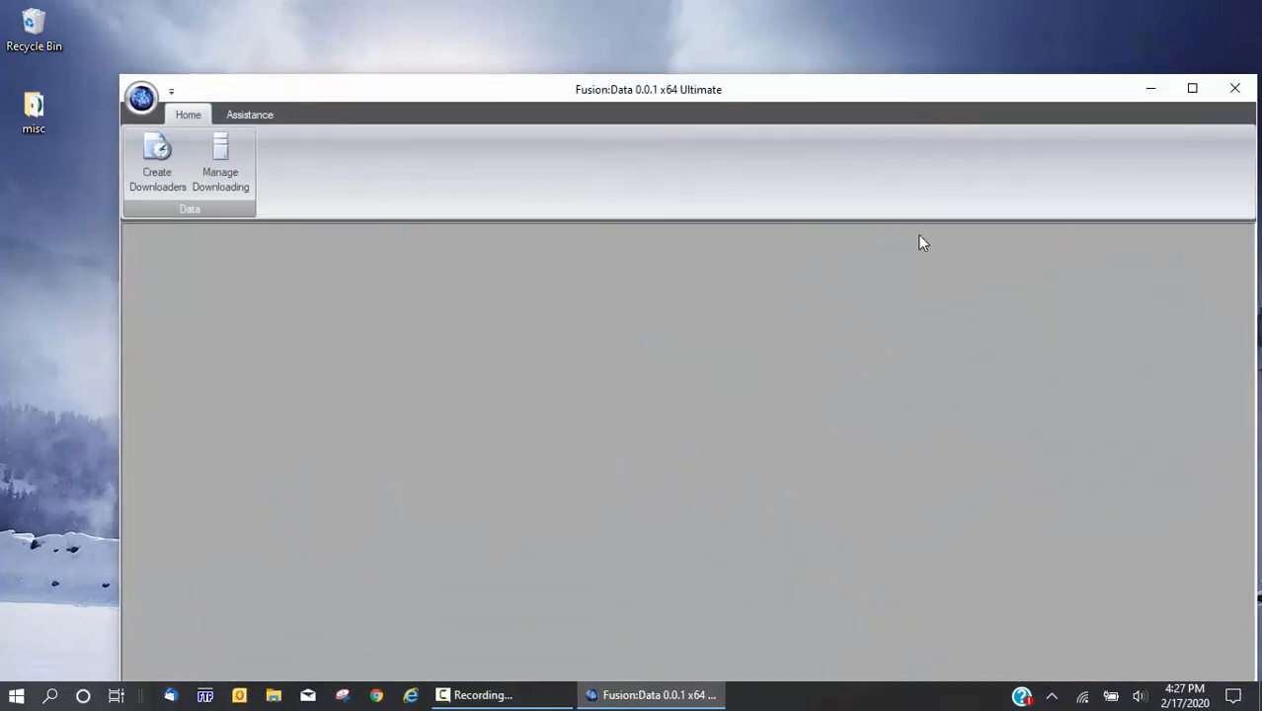
{"action": "left_click_drag", "start_coordinate": [792, 95], "coordinate": [706, 37]}
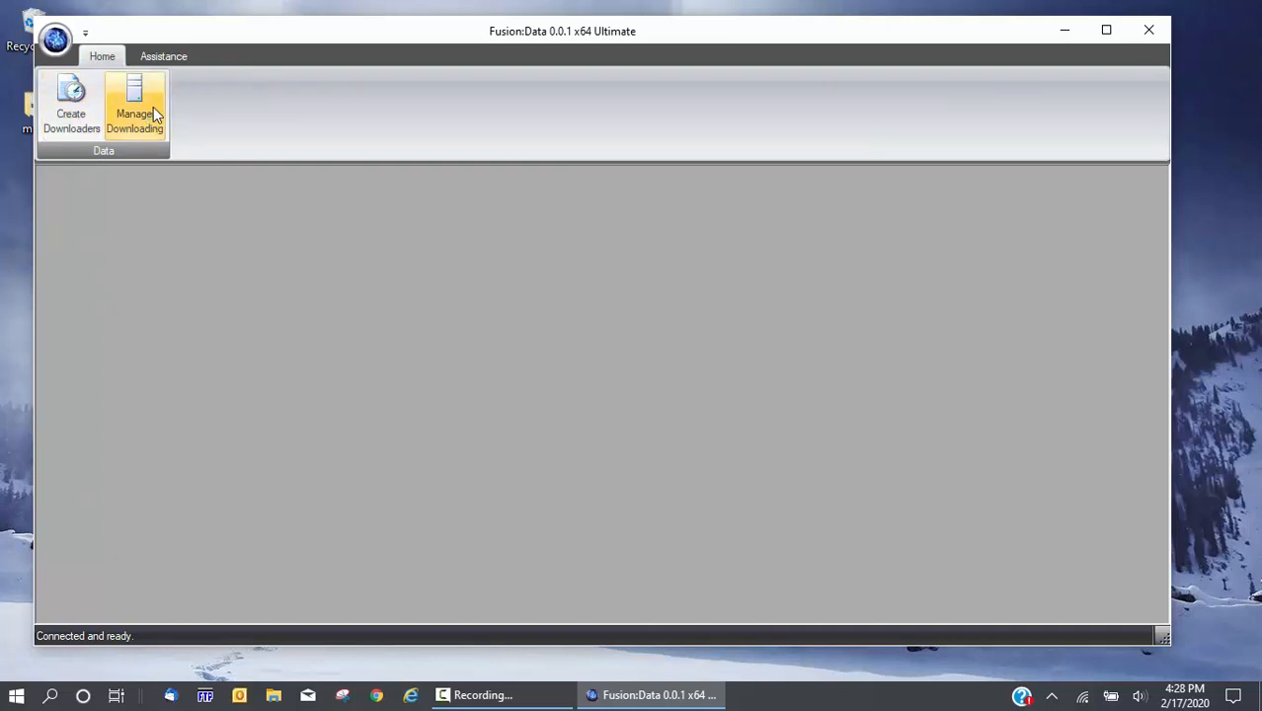
{"action": "left_click", "coordinate": [169, 59]}
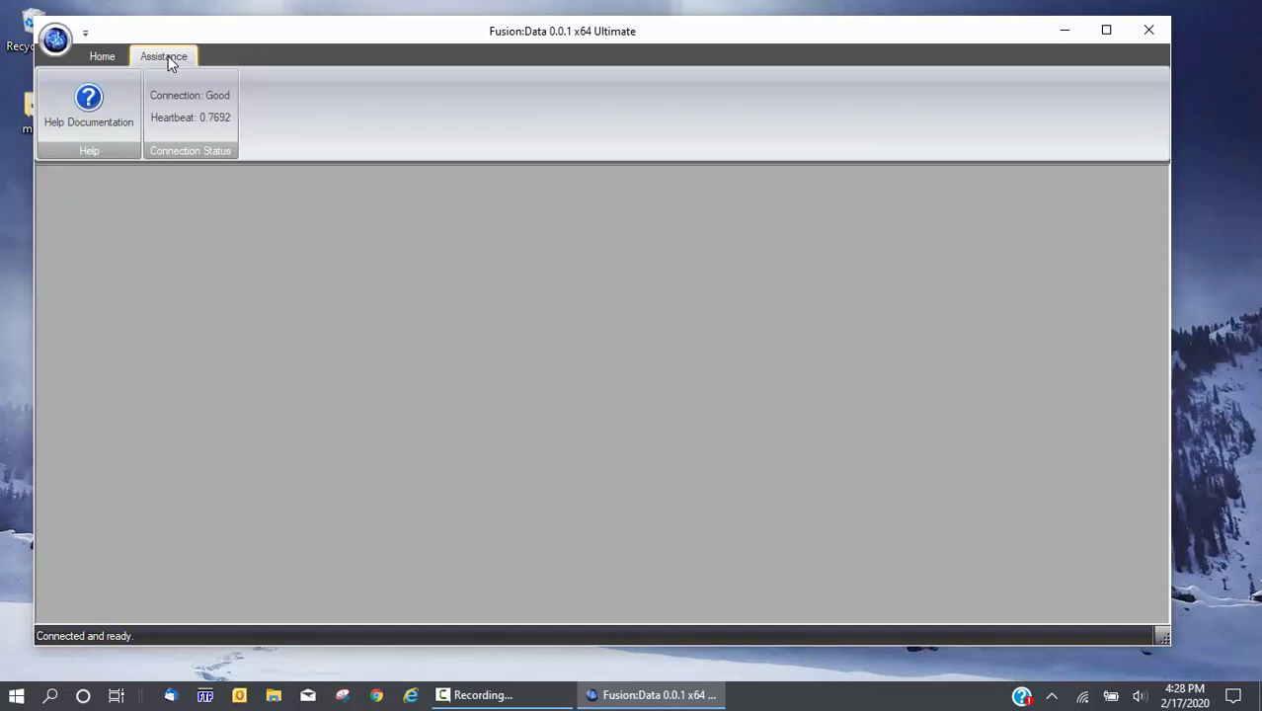
{"action": "left_click", "coordinate": [88, 104]}
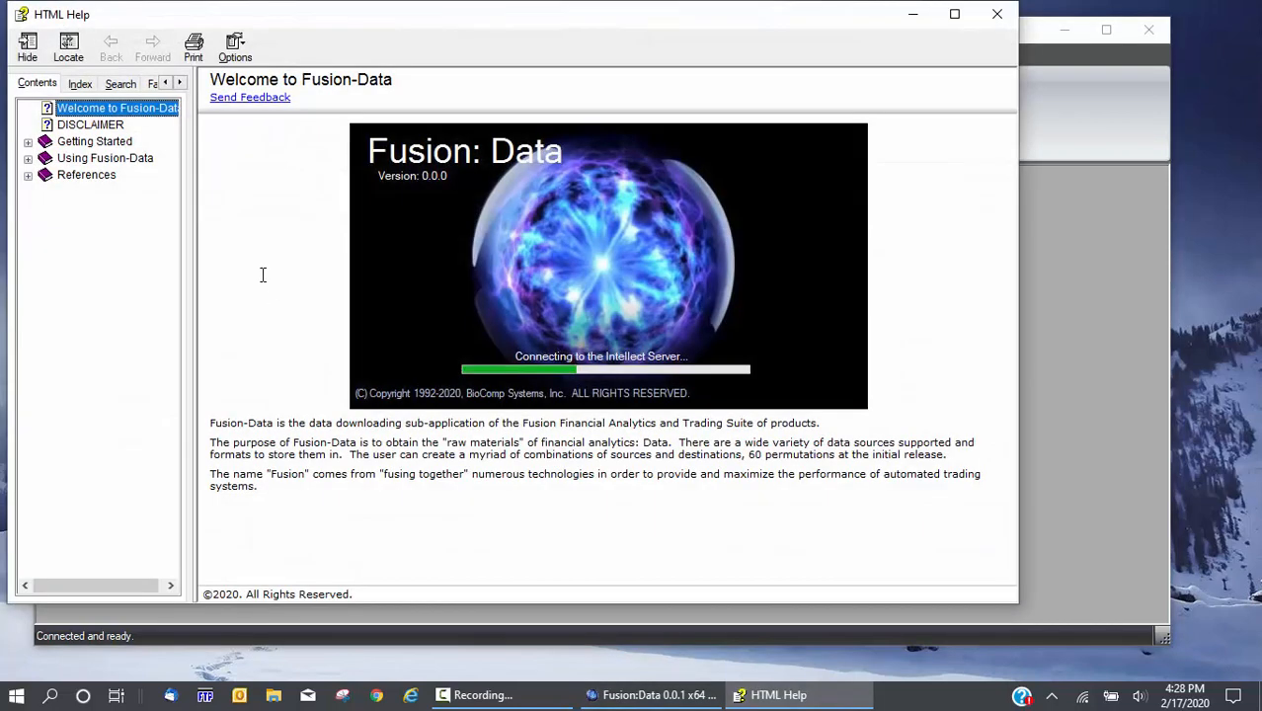
{"action": "left_click", "coordinate": [49, 145]}
{"action": "left_click", "coordinate": [83, 161]}
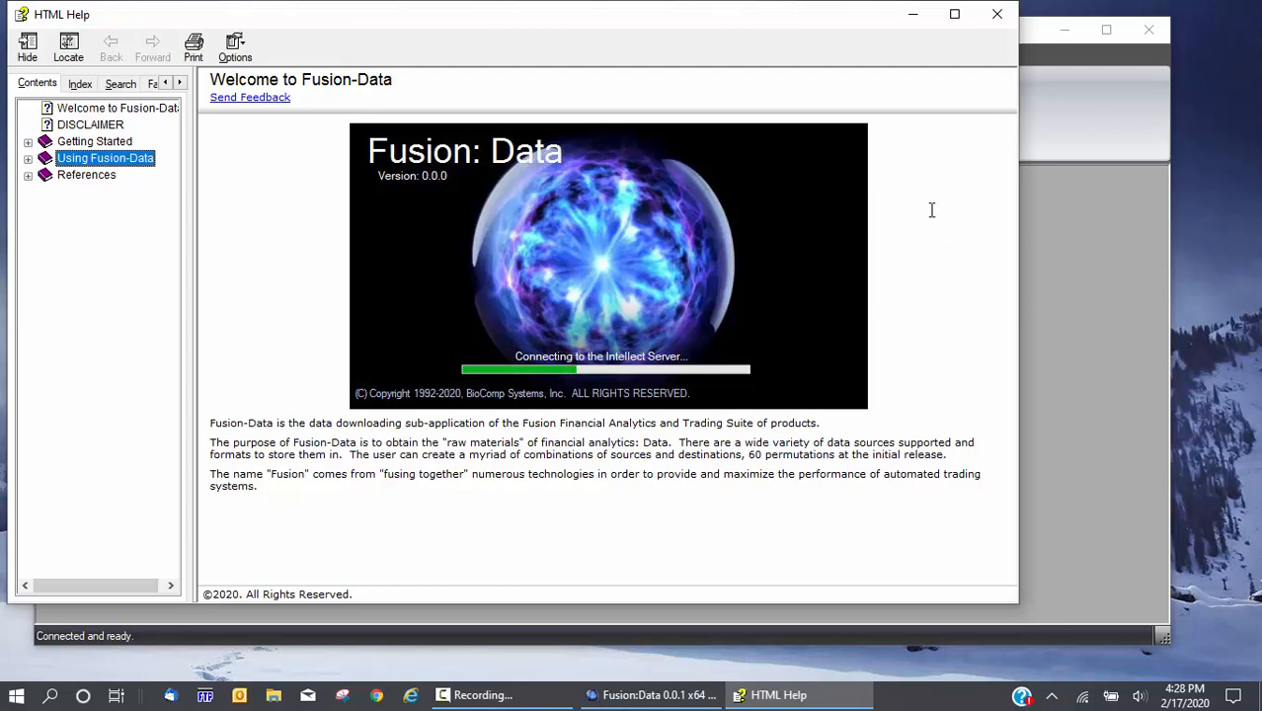
{"action": "left_click", "coordinate": [997, 19]}
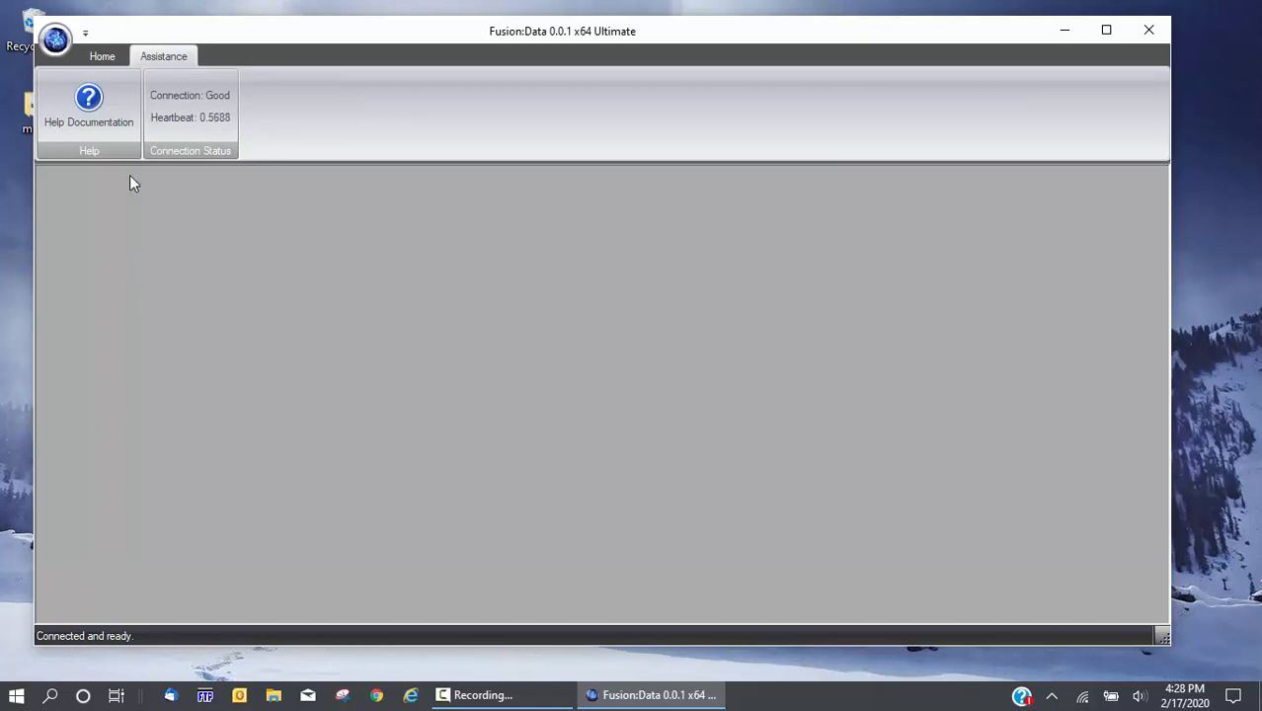
{"action": "left_click", "coordinate": [98, 55]}
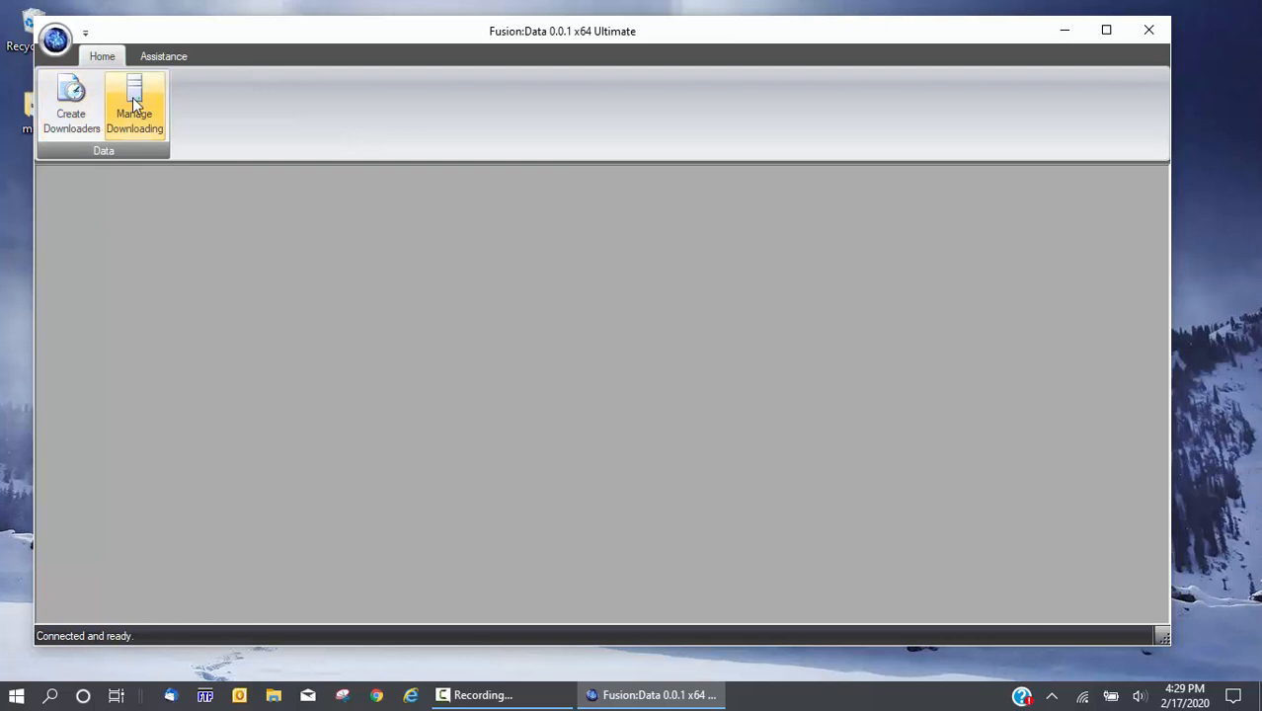
Open Manage Downloading and expand both the Data Sources and Data Destinations lists
{"action": "left_click", "coordinate": [71, 101]}
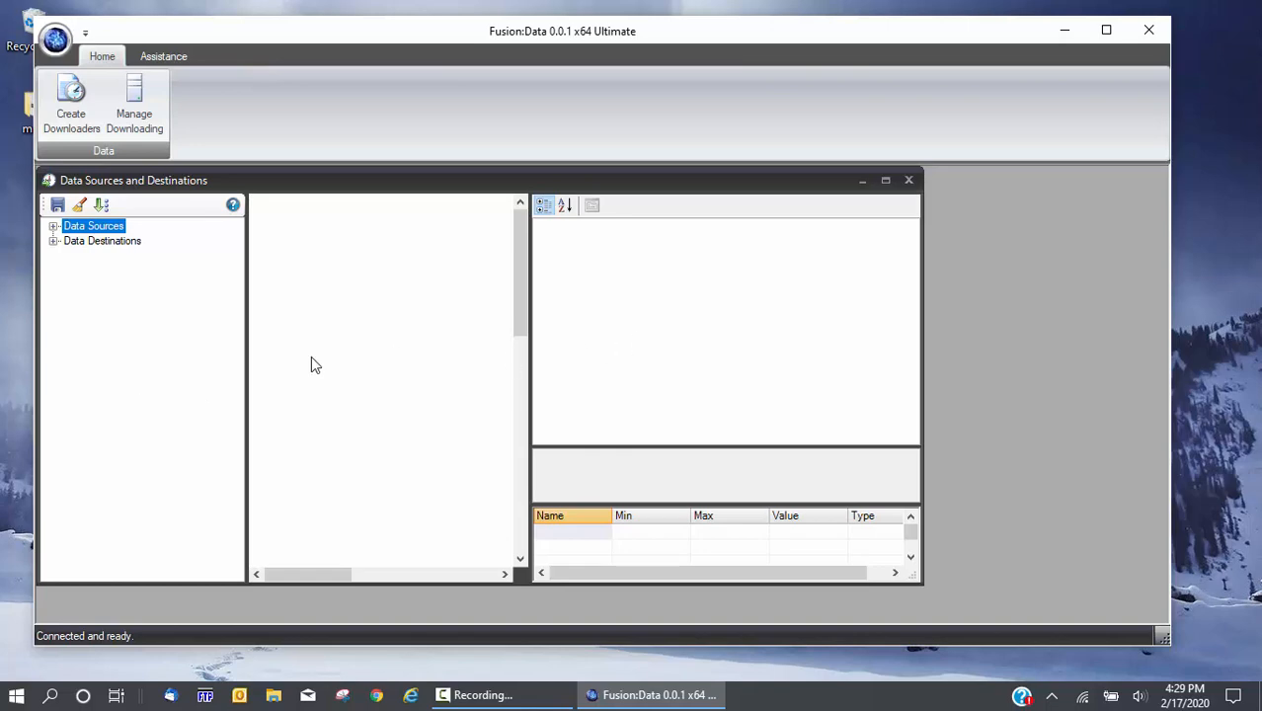
{"action": "left_click", "coordinate": [53, 226]}
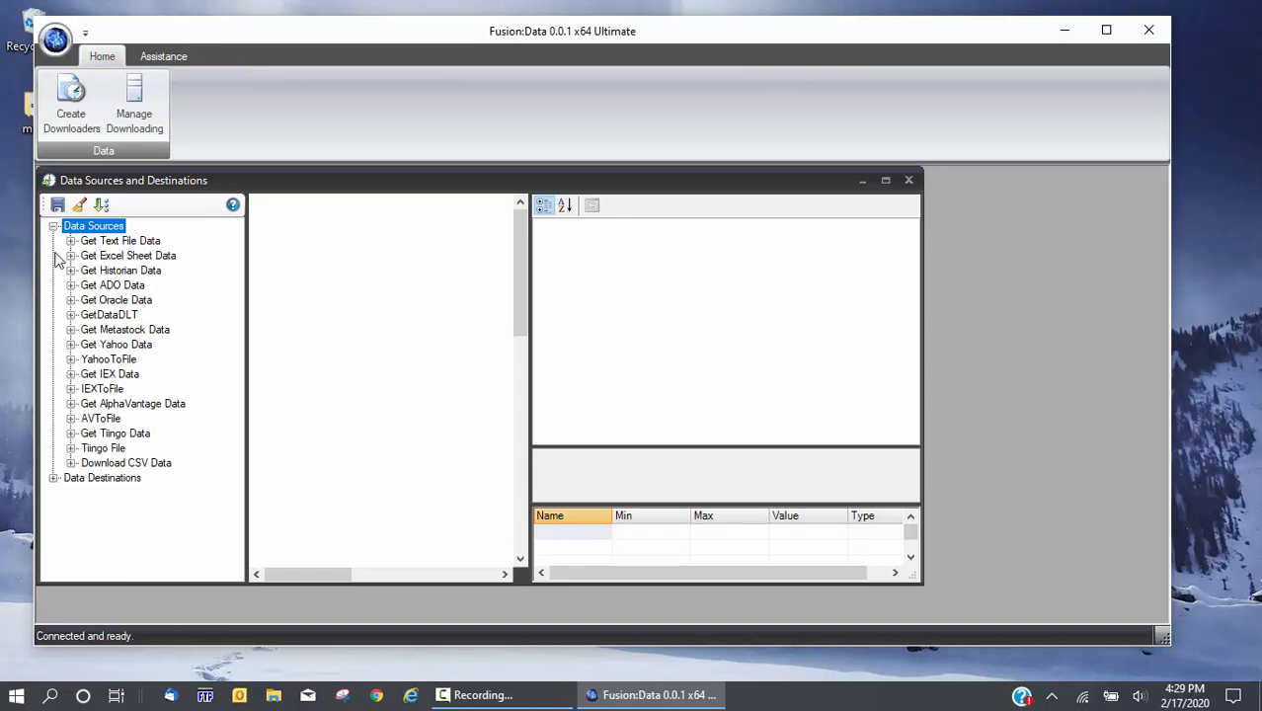
{"action": "left_click", "coordinate": [54, 478]}
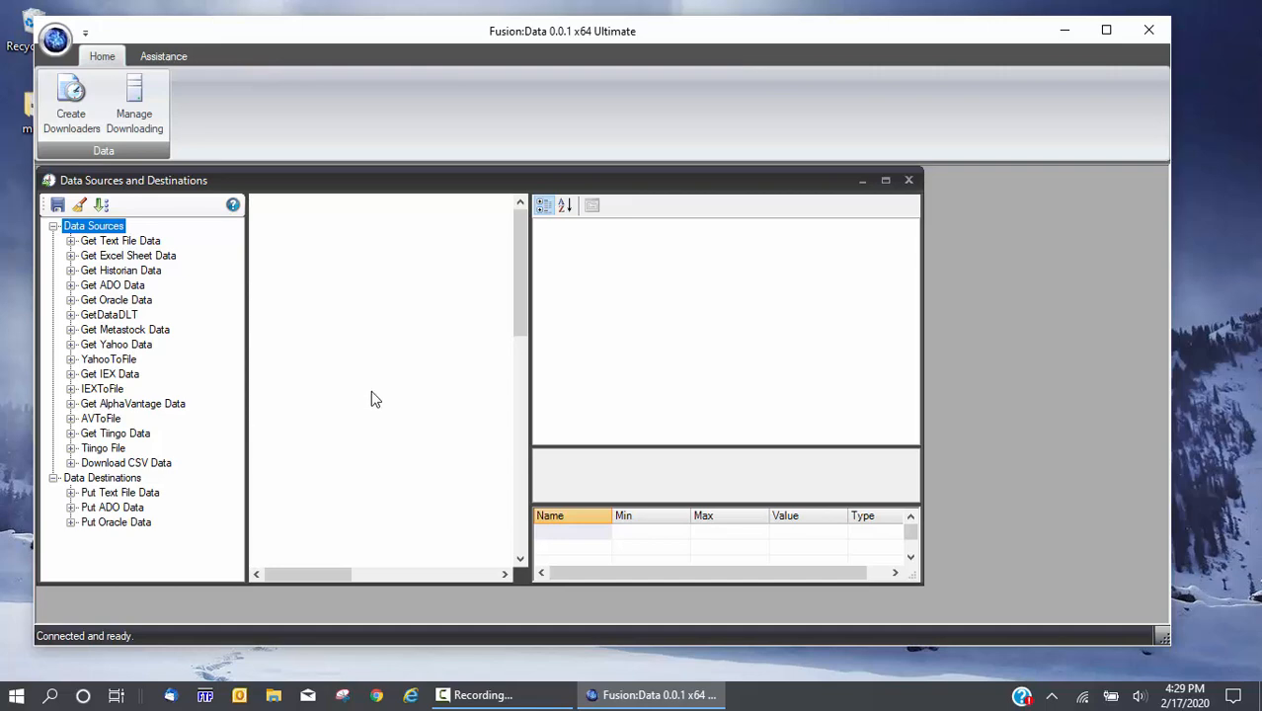
{"action": "left_click", "coordinate": [120, 244]}
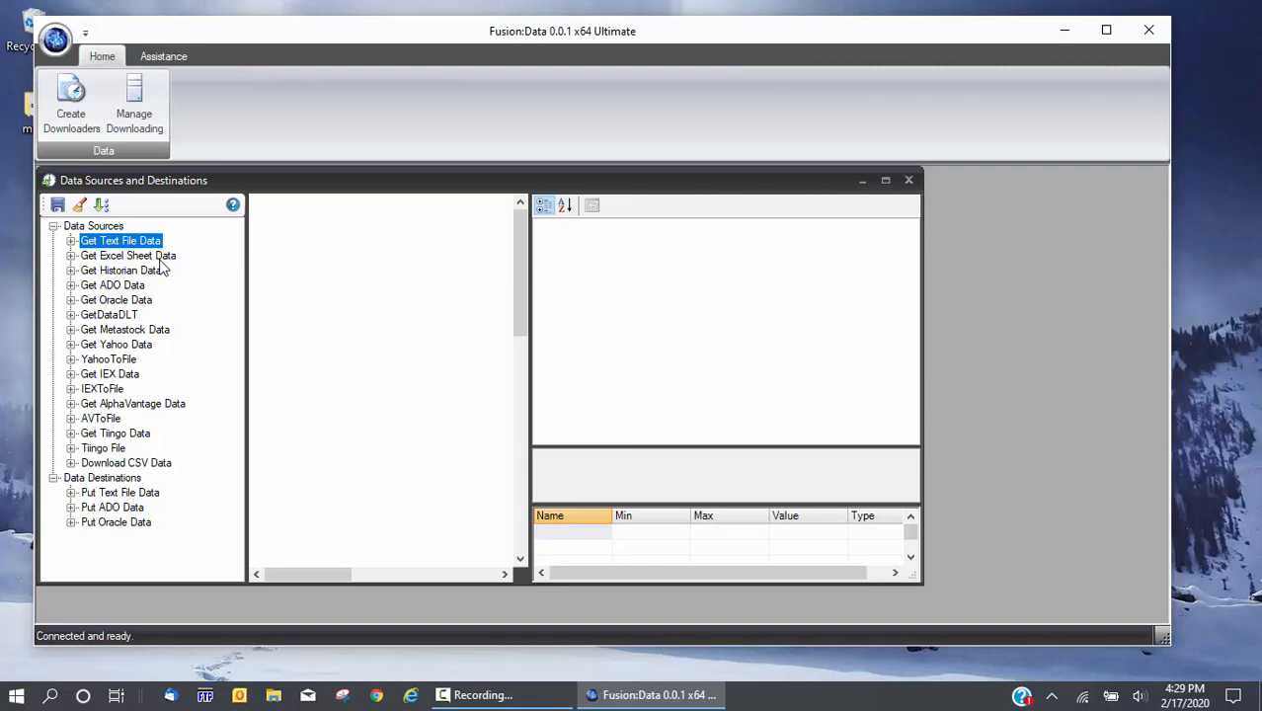
{"action": "left_click", "coordinate": [159, 261]}
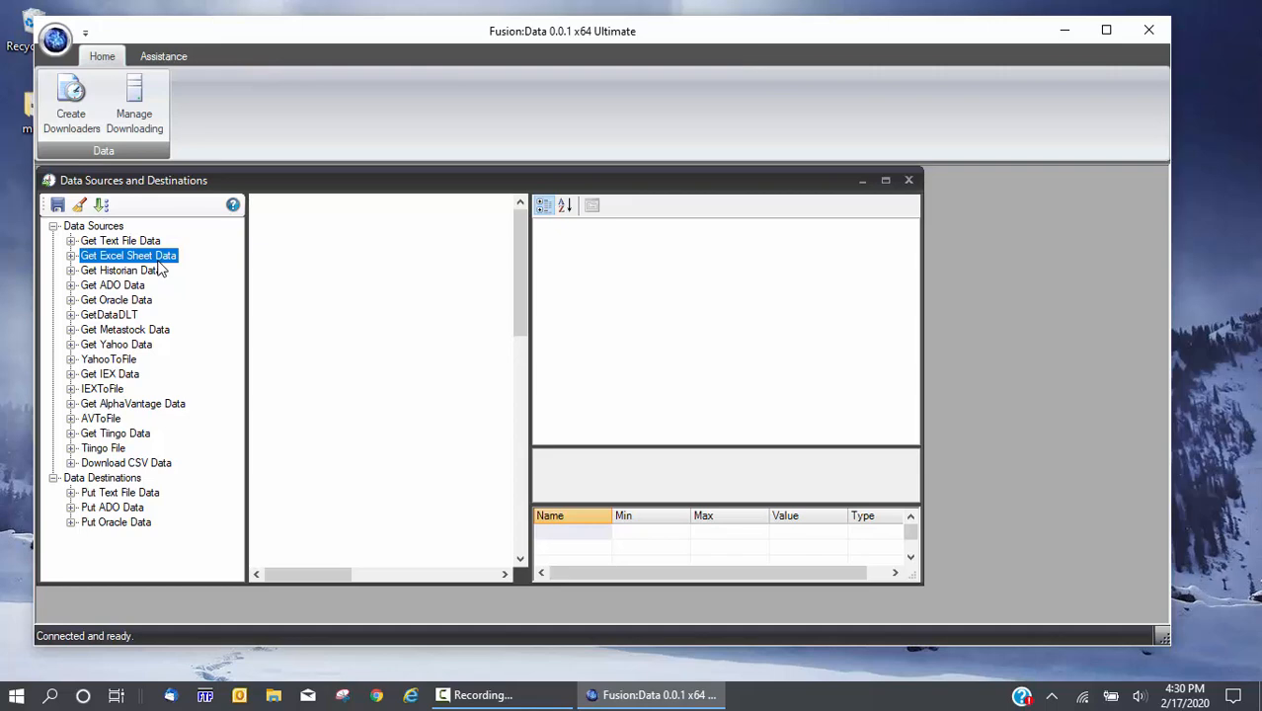
{"action": "left_click", "coordinate": [152, 271]}
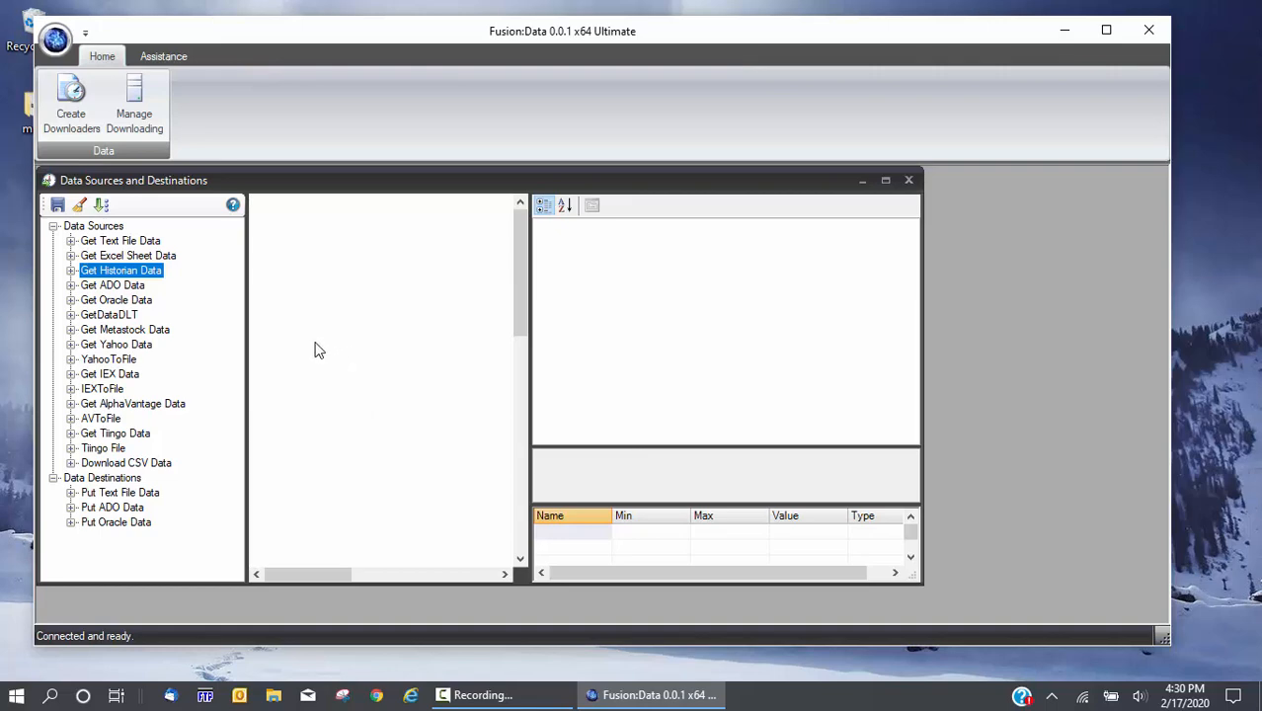
{"action": "left_click", "coordinate": [99, 286]}
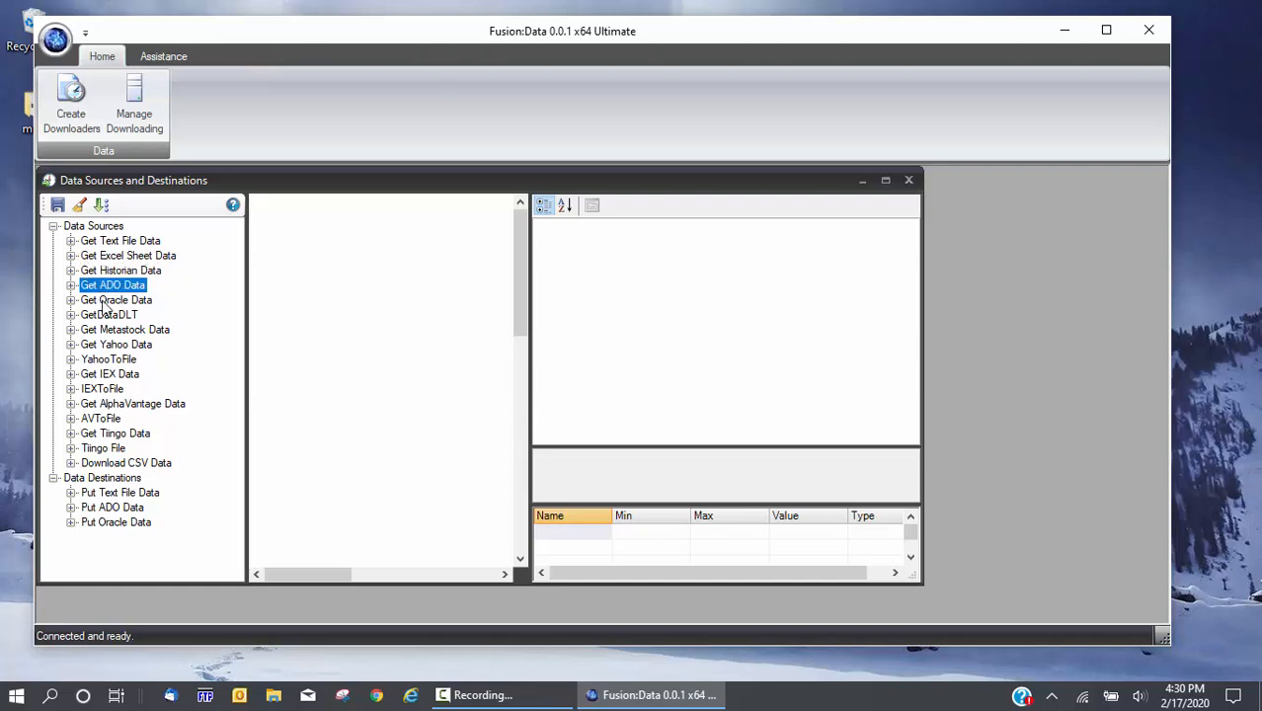
{"action": "left_click", "coordinate": [105, 301]}
{"action": "left_click", "coordinate": [105, 316]}
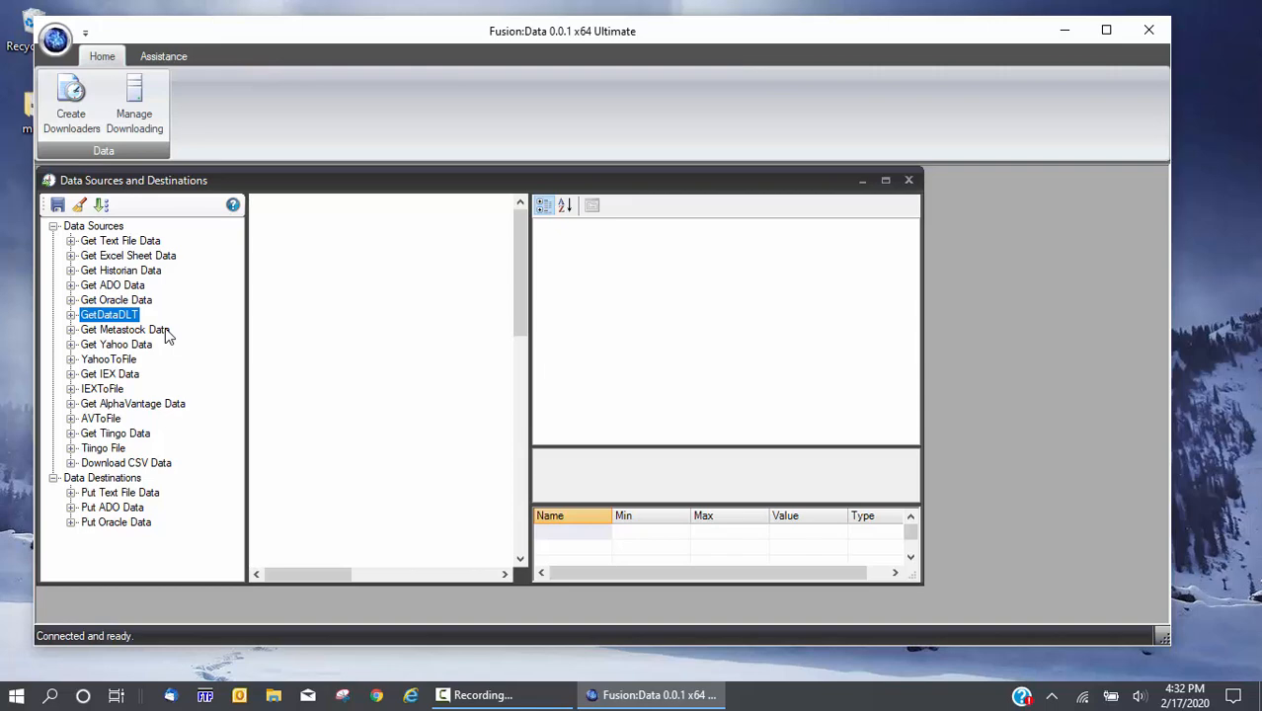
{"action": "left_click", "coordinate": [167, 334]}
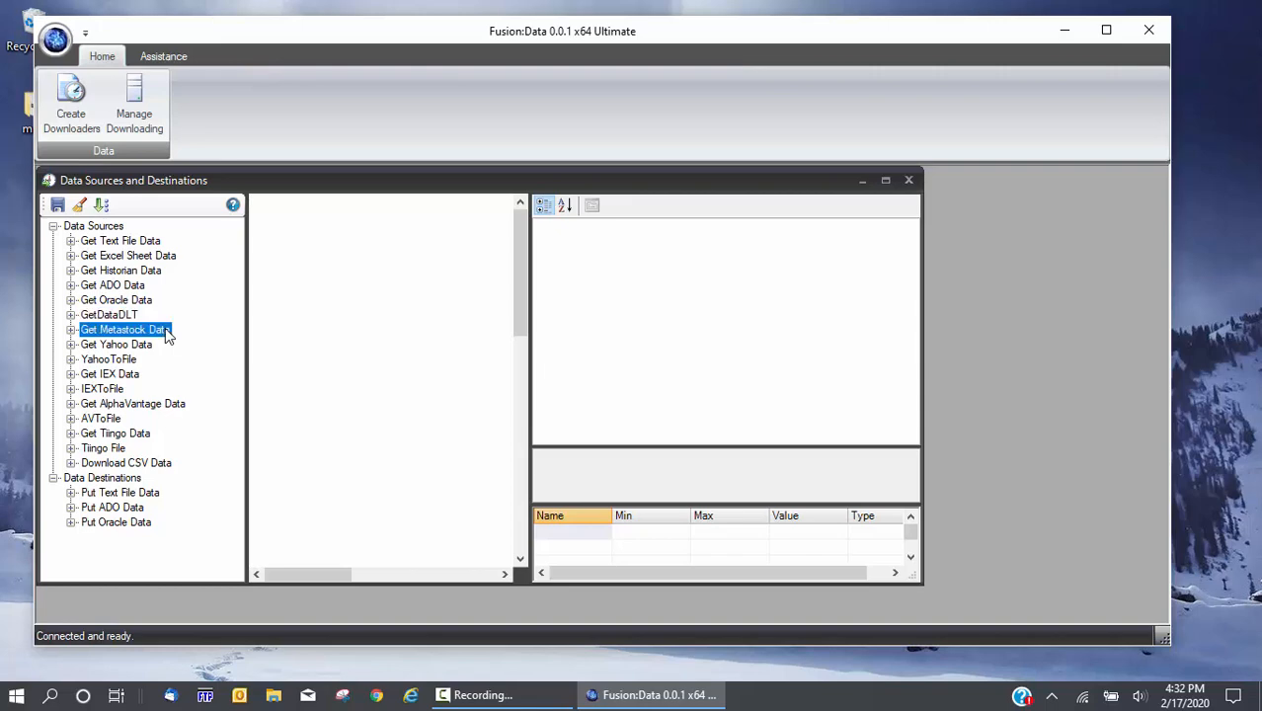
{"action": "left_click", "coordinate": [125, 345]}
{"action": "left_click", "coordinate": [118, 377]}
{"action": "left_click", "coordinate": [103, 406]}
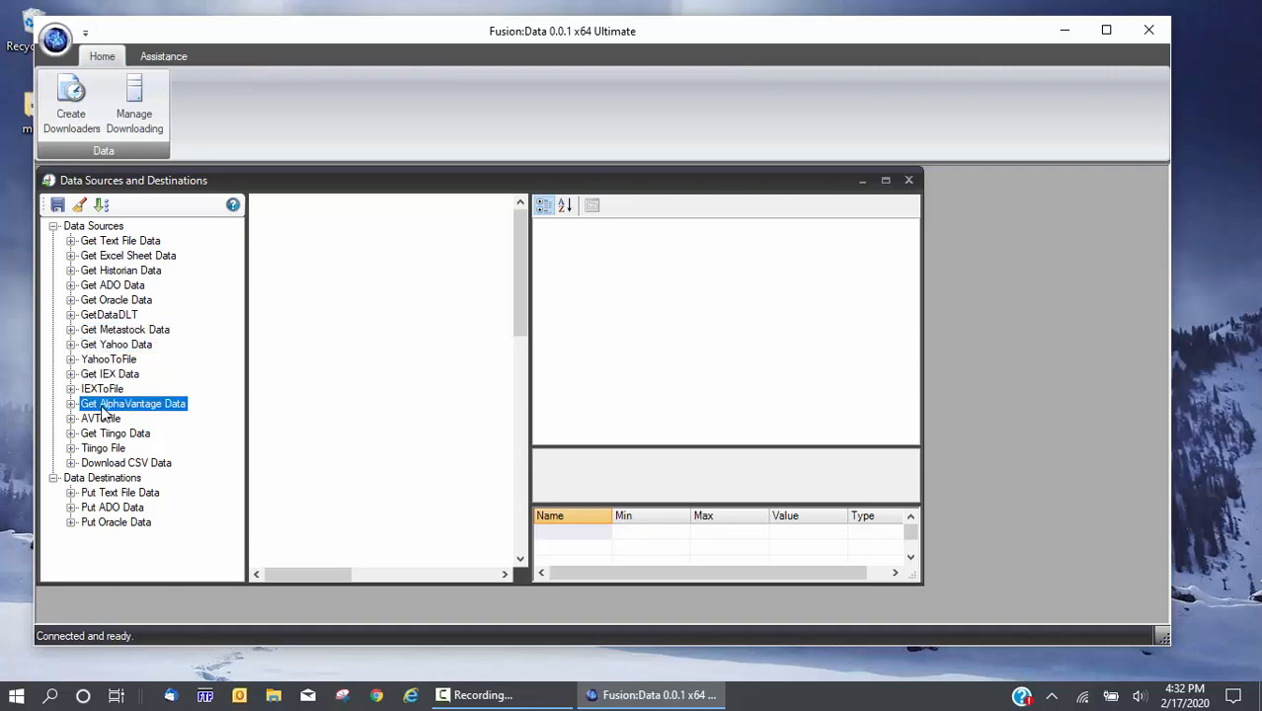
{"action": "left_click", "coordinate": [116, 435]}
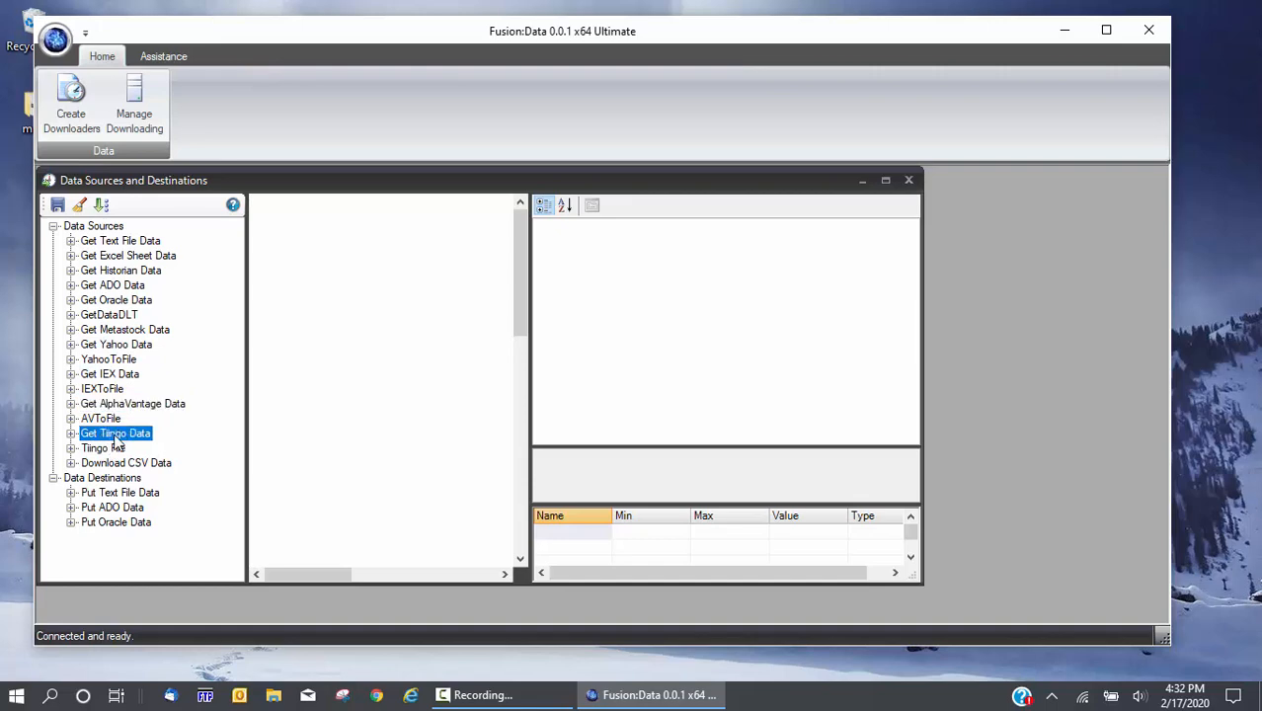
{"action": "left_click", "coordinate": [118, 348]}
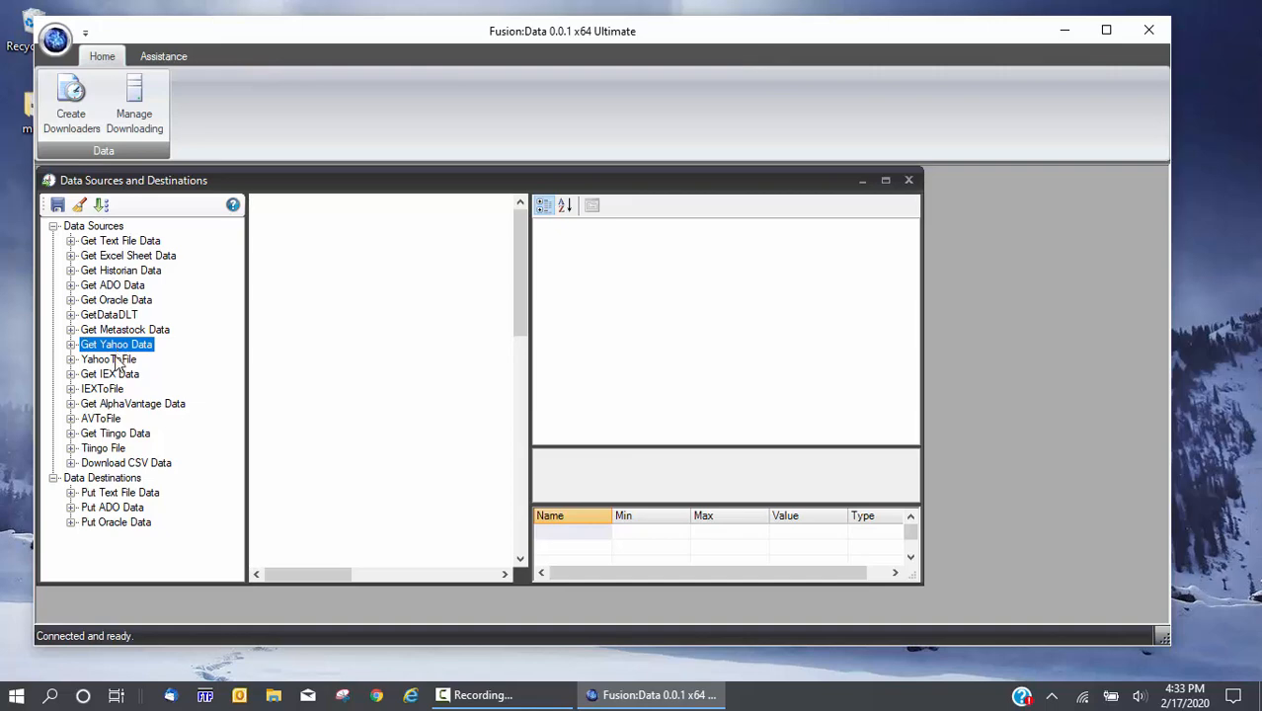
{"action": "left_click", "coordinate": [112, 362]}
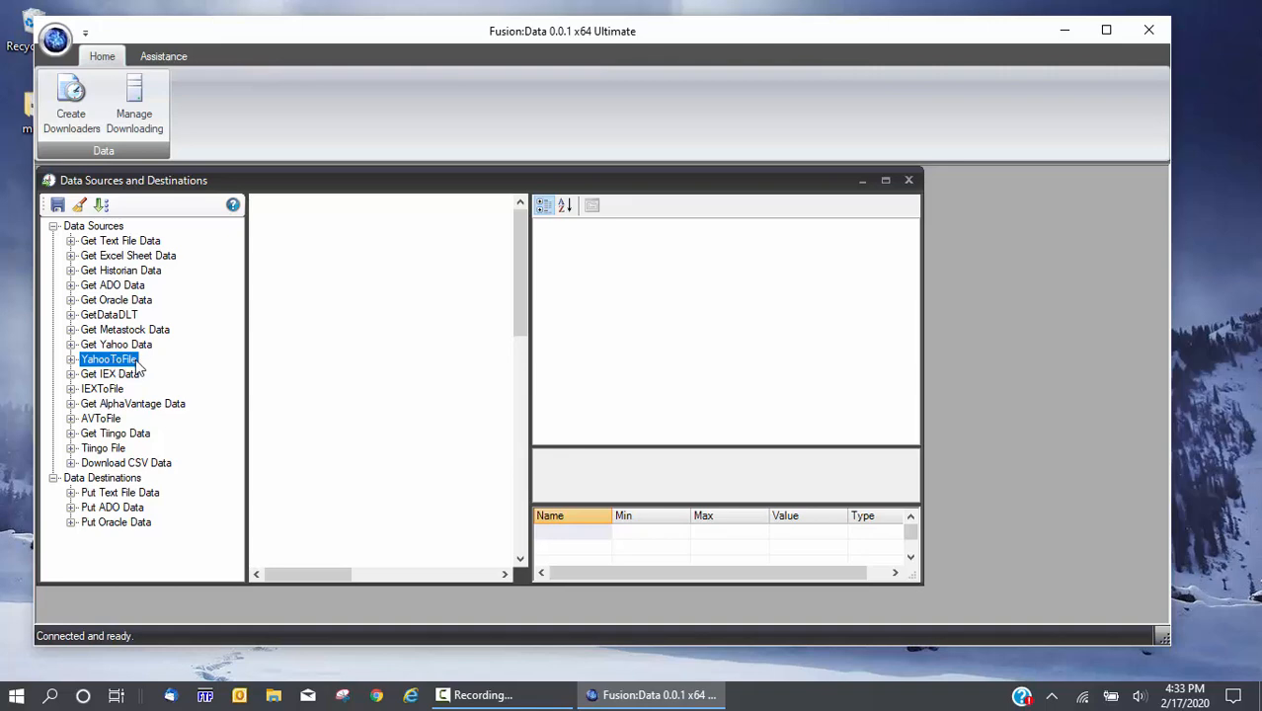
{"action": "left_click", "coordinate": [129, 375]}
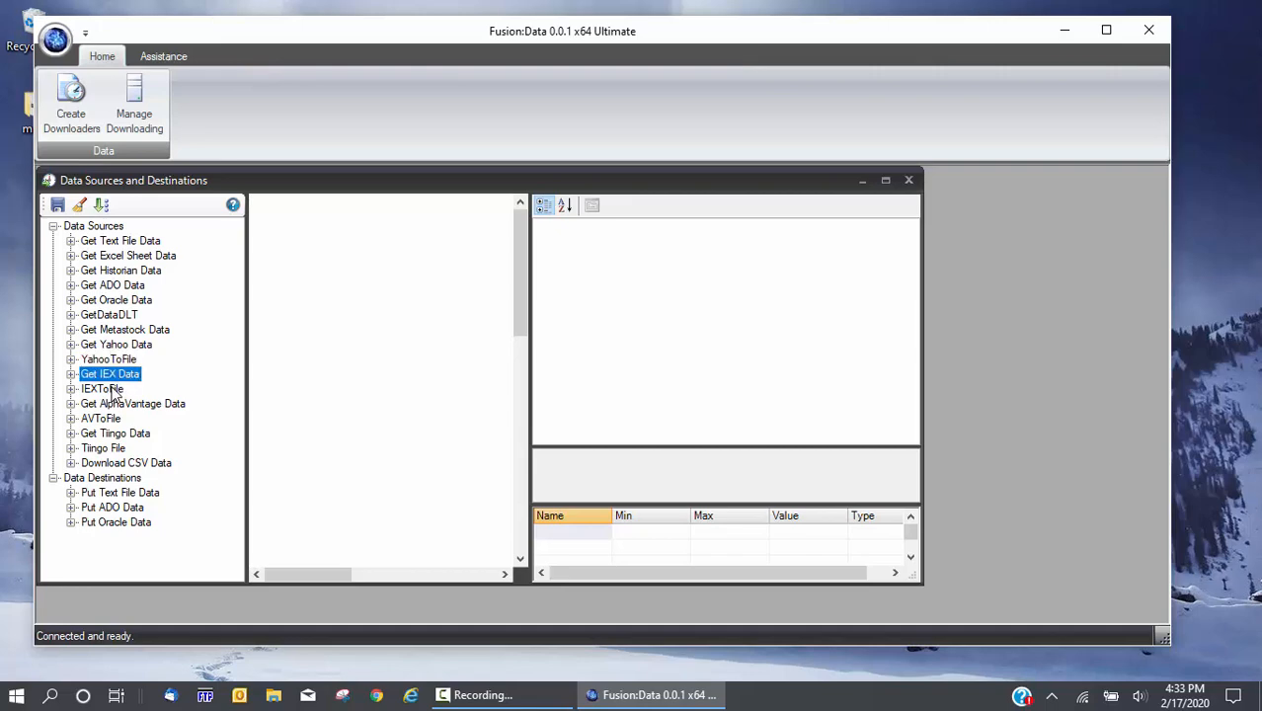
{"action": "left_click", "coordinate": [114, 391]}
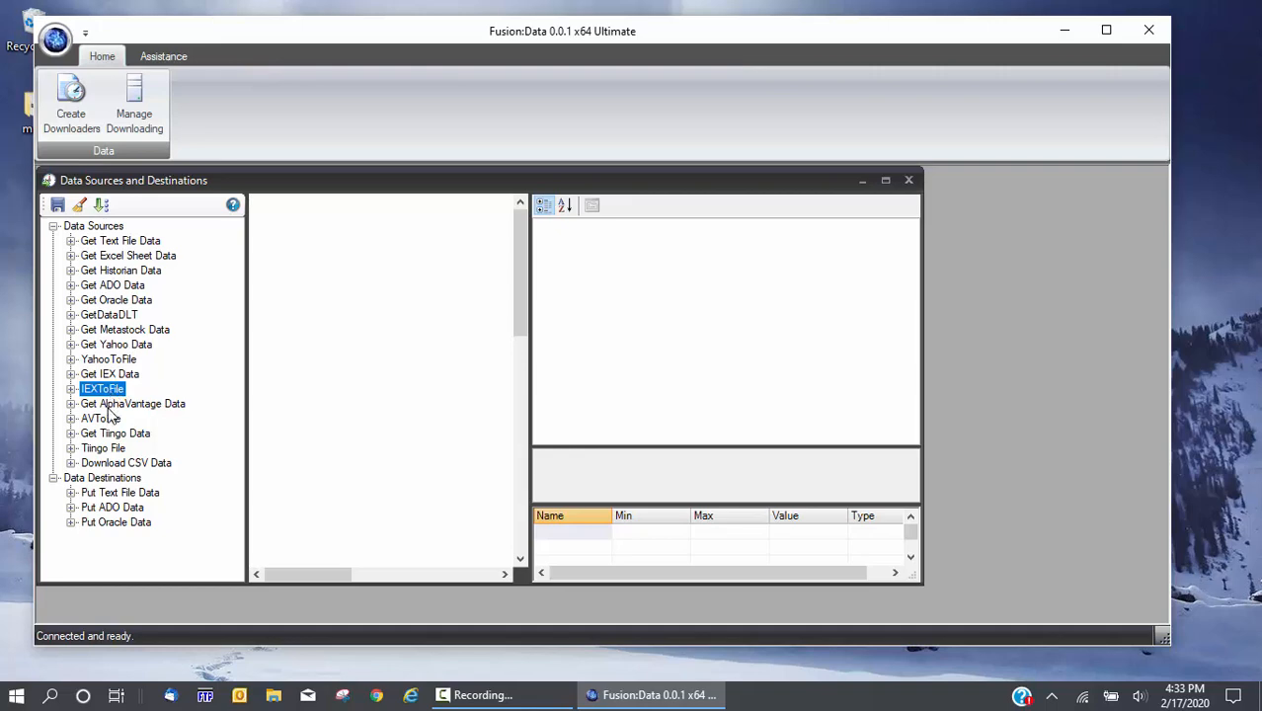
{"action": "left_click", "coordinate": [109, 408]}
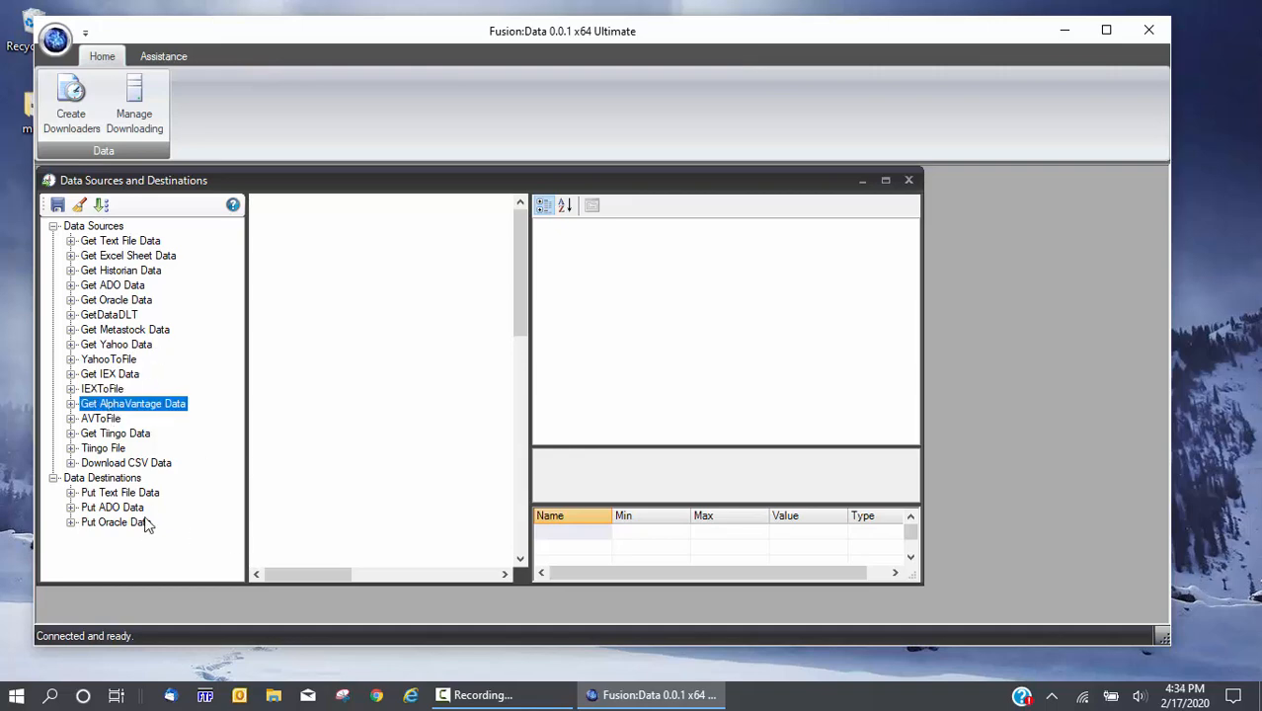
{"action": "left_click", "coordinate": [117, 422]}
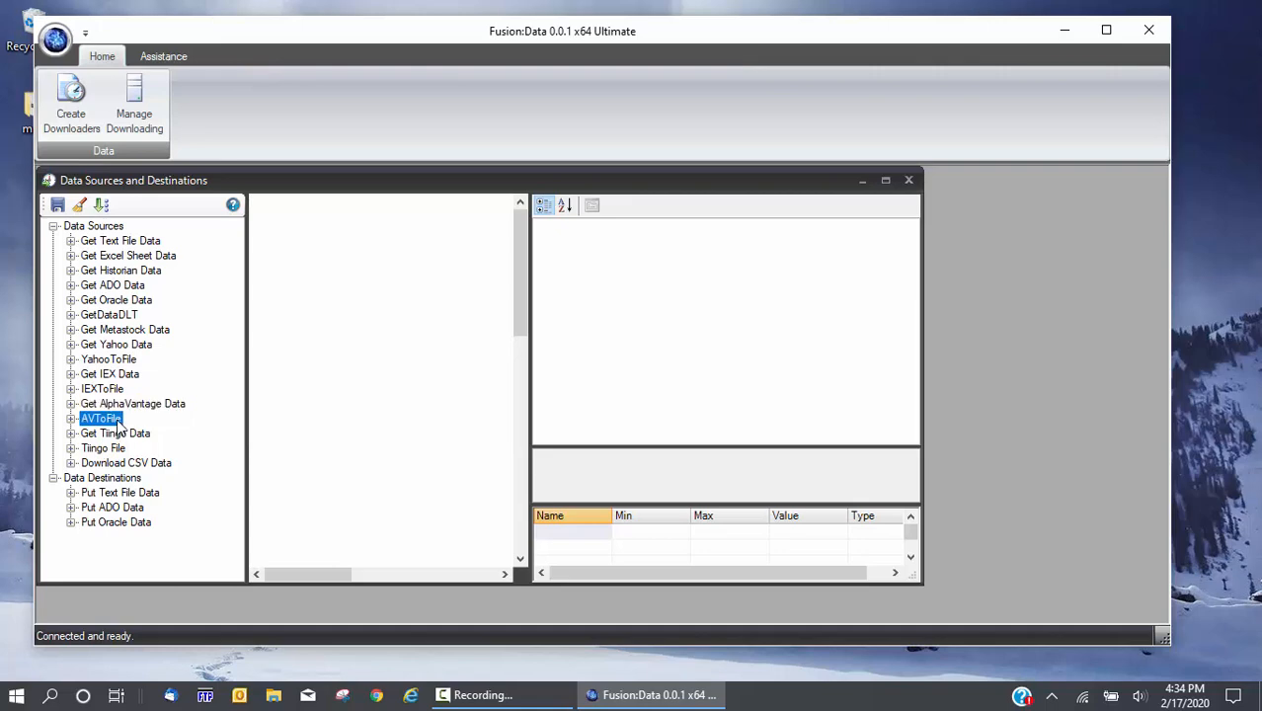
{"action": "left_click", "coordinate": [117, 448]}
{"action": "left_click", "coordinate": [117, 439]}
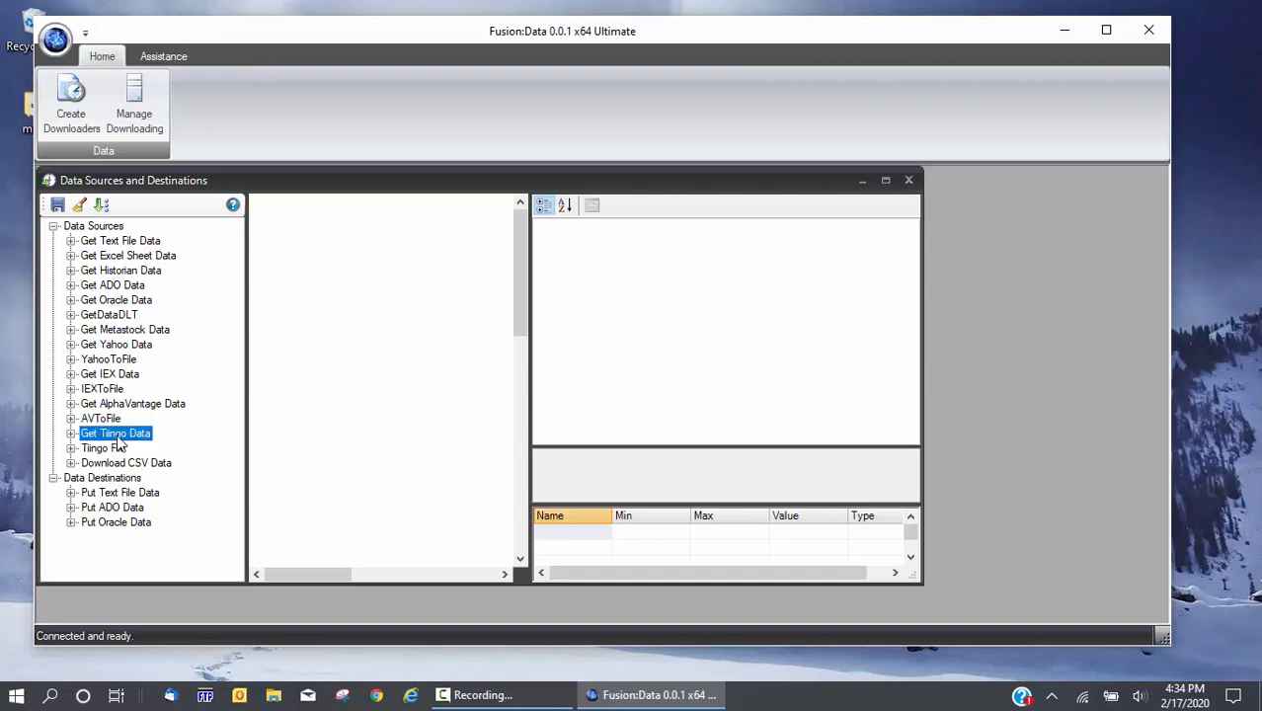
{"action": "left_click", "coordinate": [117, 451]}
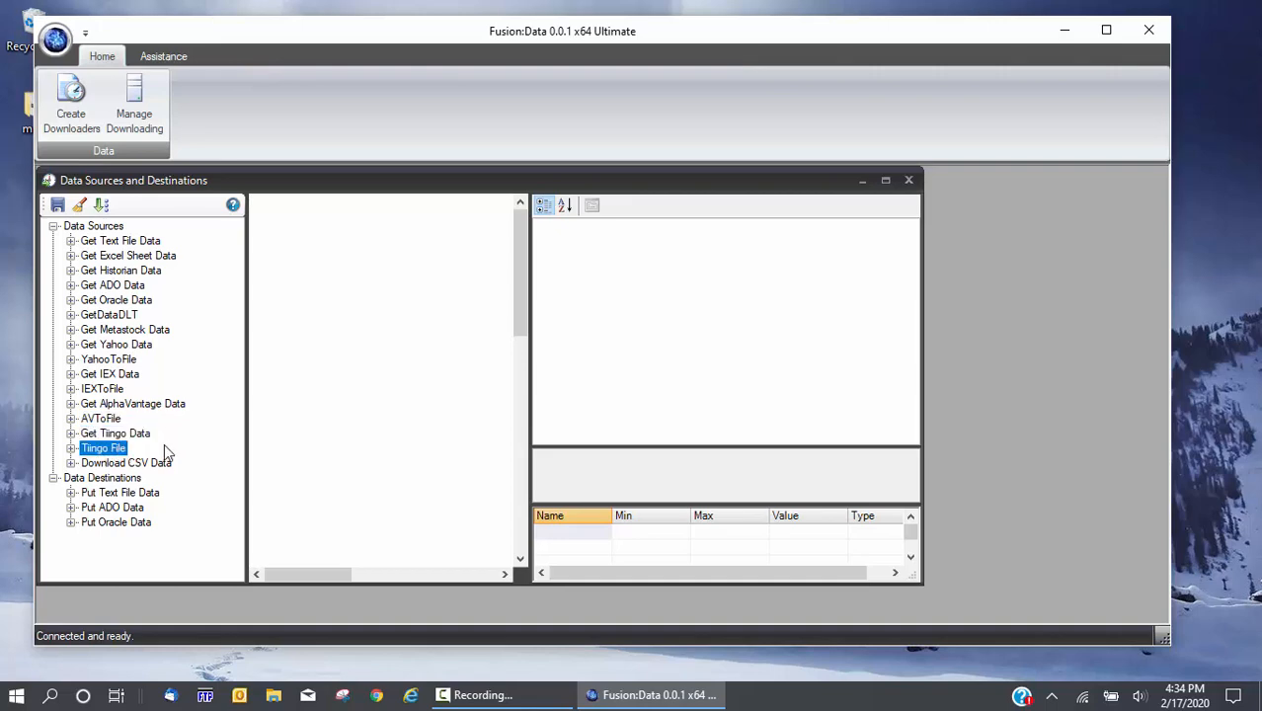
{"action": "left_click", "coordinate": [156, 464]}
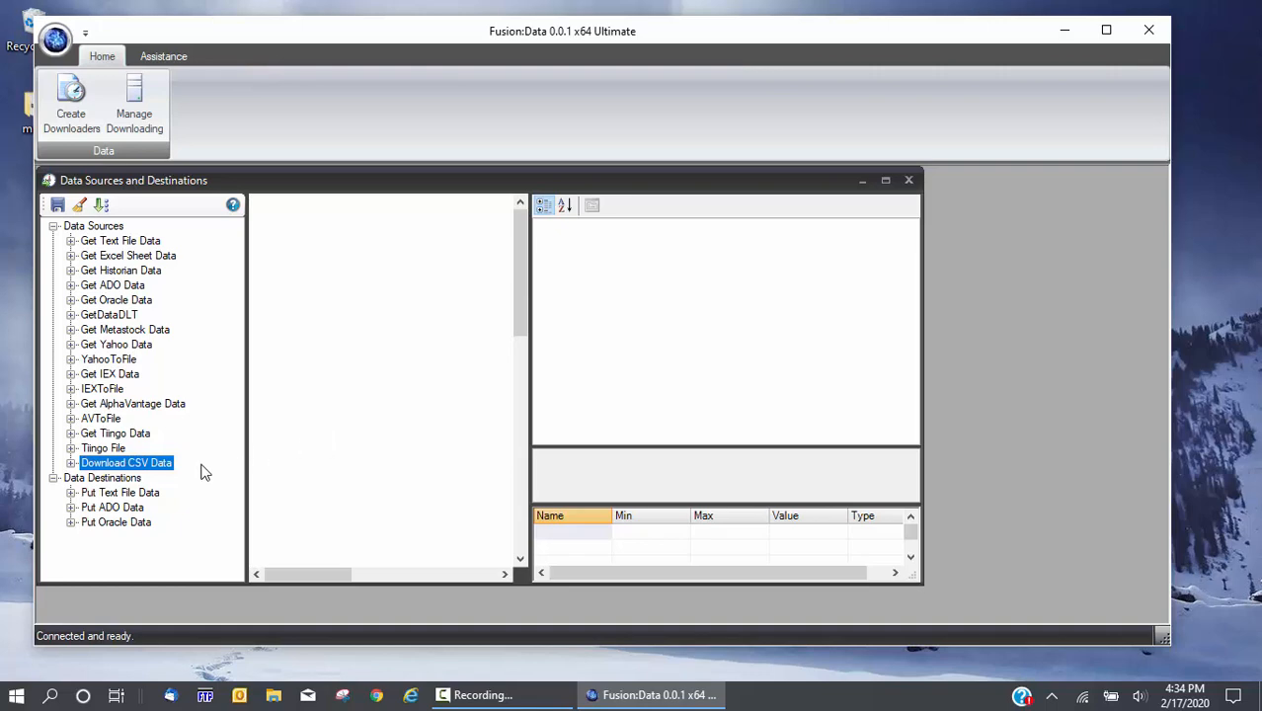
{"action": "left_click", "coordinate": [125, 496]}
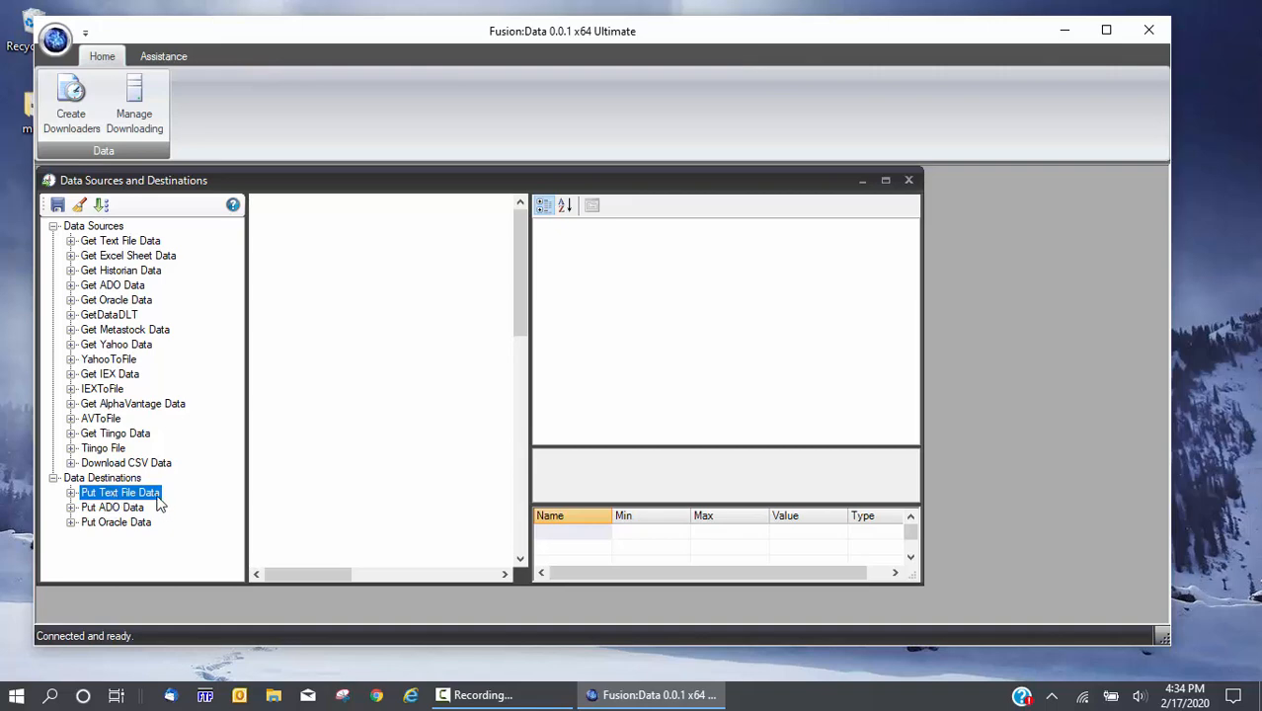
{"action": "left_click", "coordinate": [120, 511]}
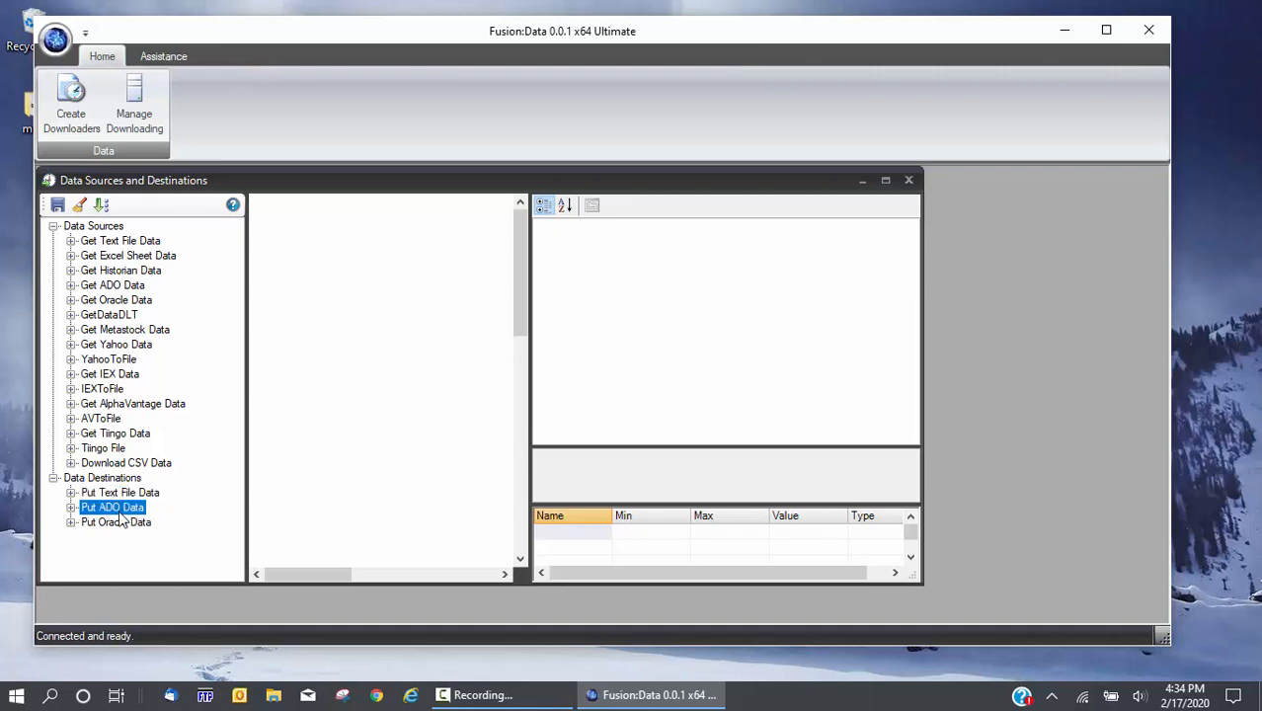
{"action": "left_click", "coordinate": [122, 522]}
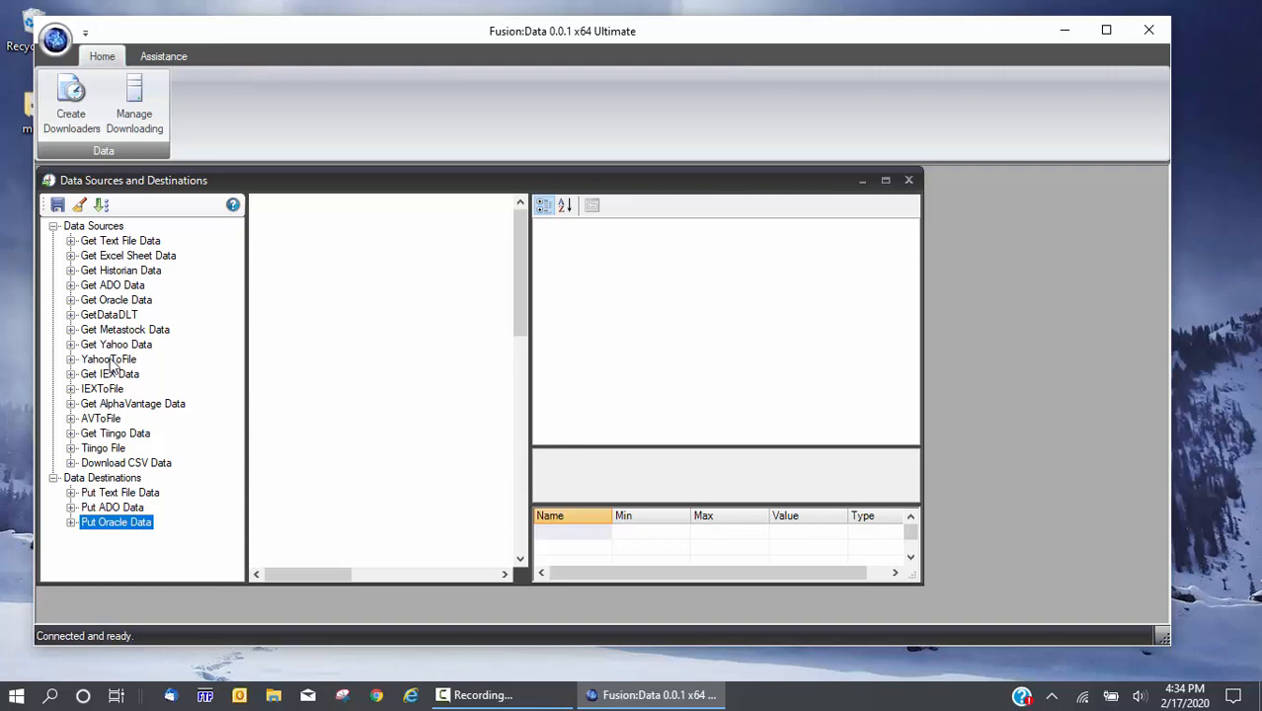
Drop a Get Yahoo Data task on the canvas with a Put Text File Data task below it
{"action": "left_click_drag", "start_coordinate": [96, 345], "coordinate": [309, 281]}
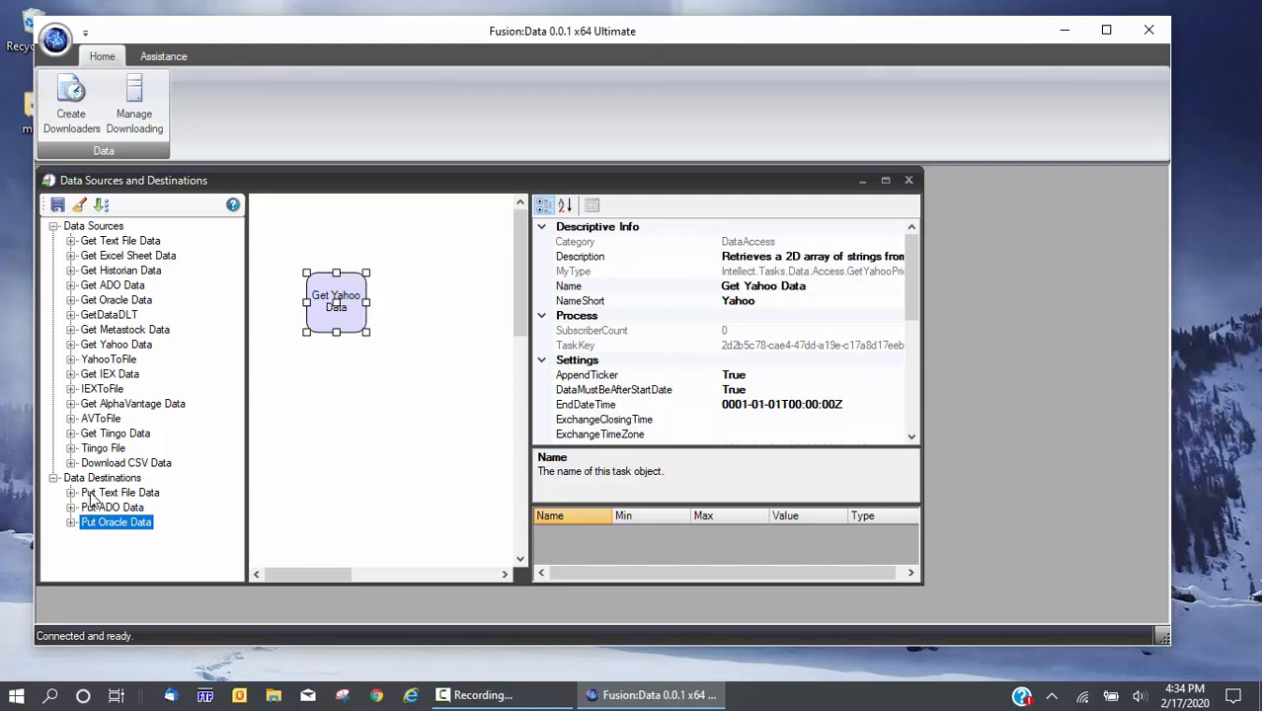
{"action": "left_click_drag", "start_coordinate": [89, 499], "coordinate": [308, 387]}
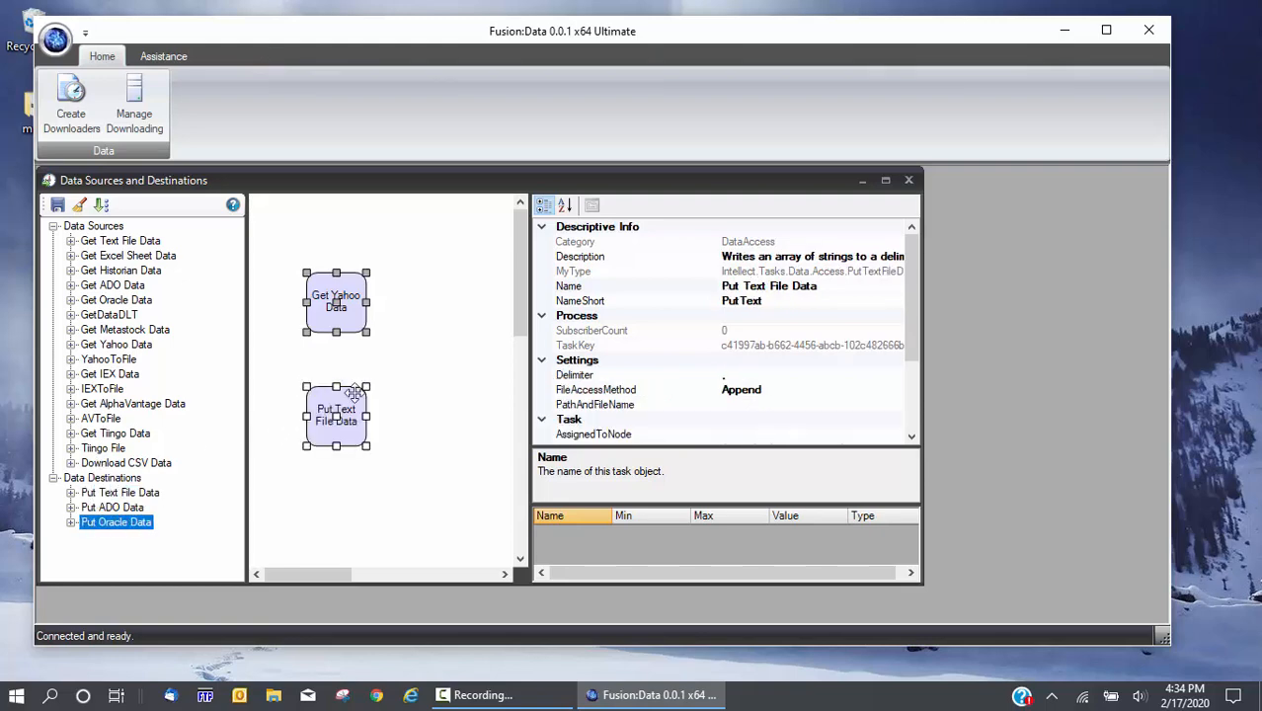
{"action": "left_click", "coordinate": [415, 478]}
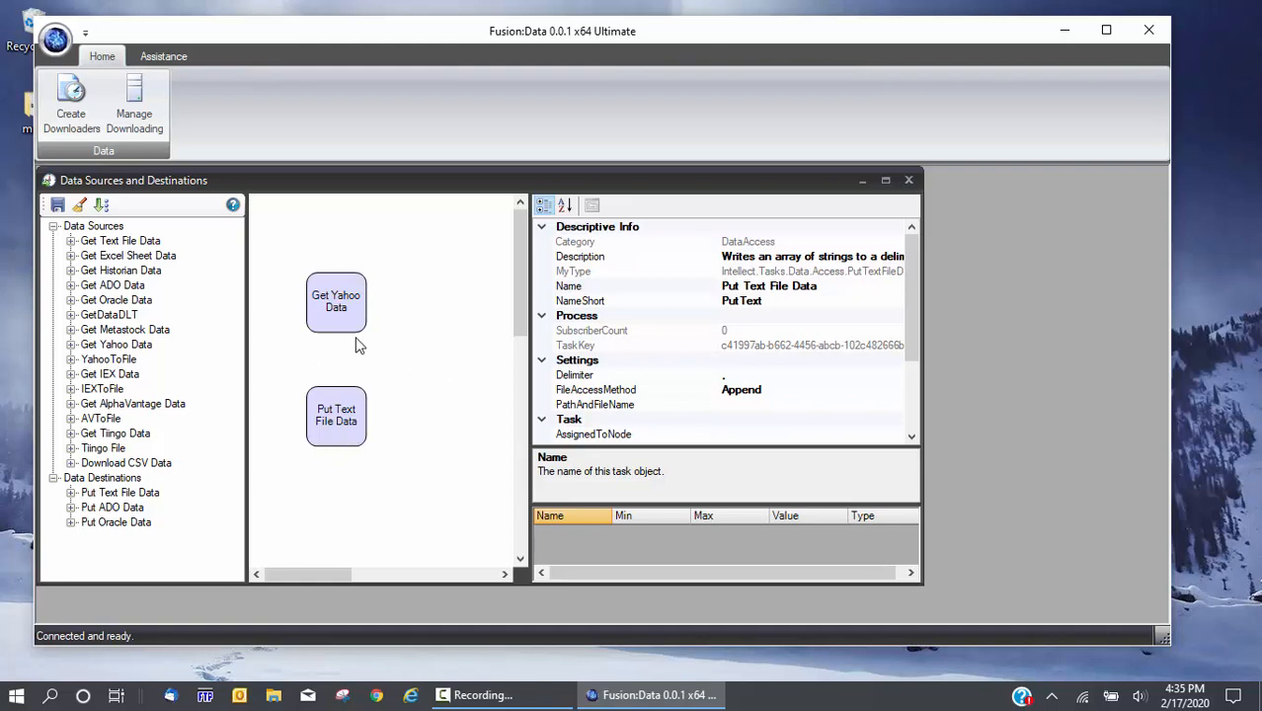
Draw a connector from Get Yahoo Data to Put Text File Data and check each node's properties
{"action": "left_click_drag", "start_coordinate": [338, 311], "coordinate": [341, 413]}
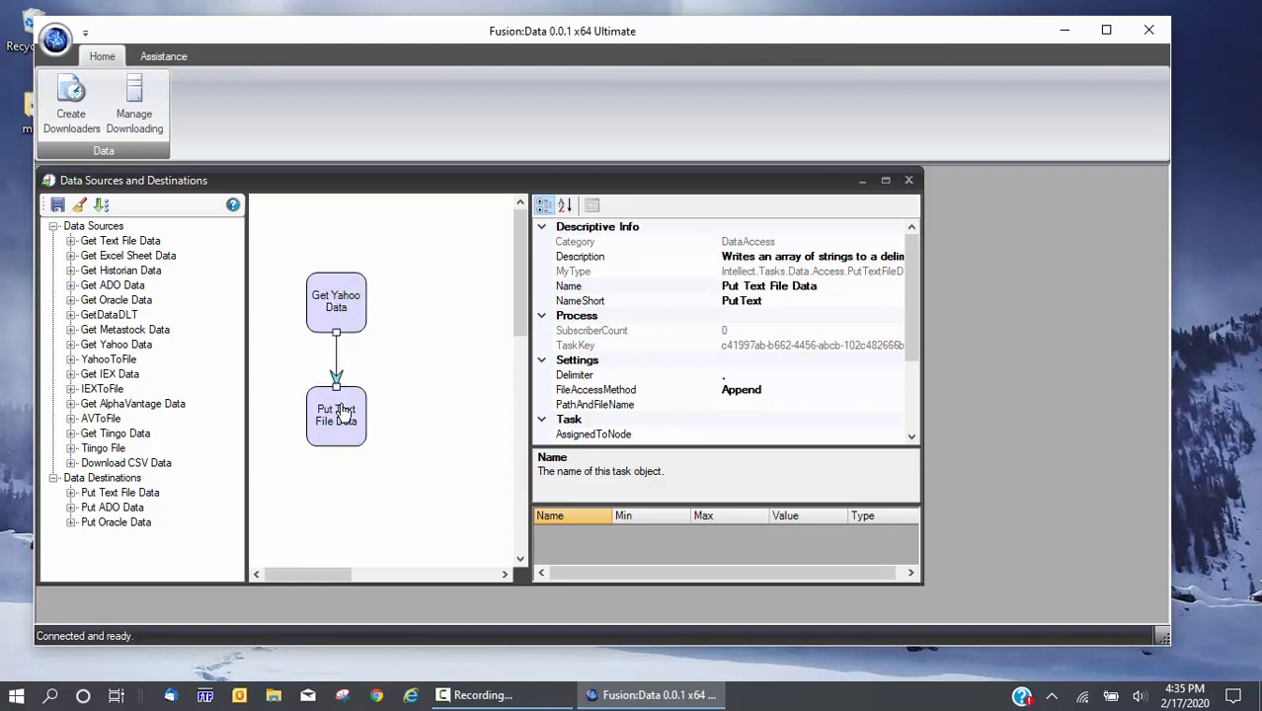
{"action": "left_click", "coordinate": [340, 306]}
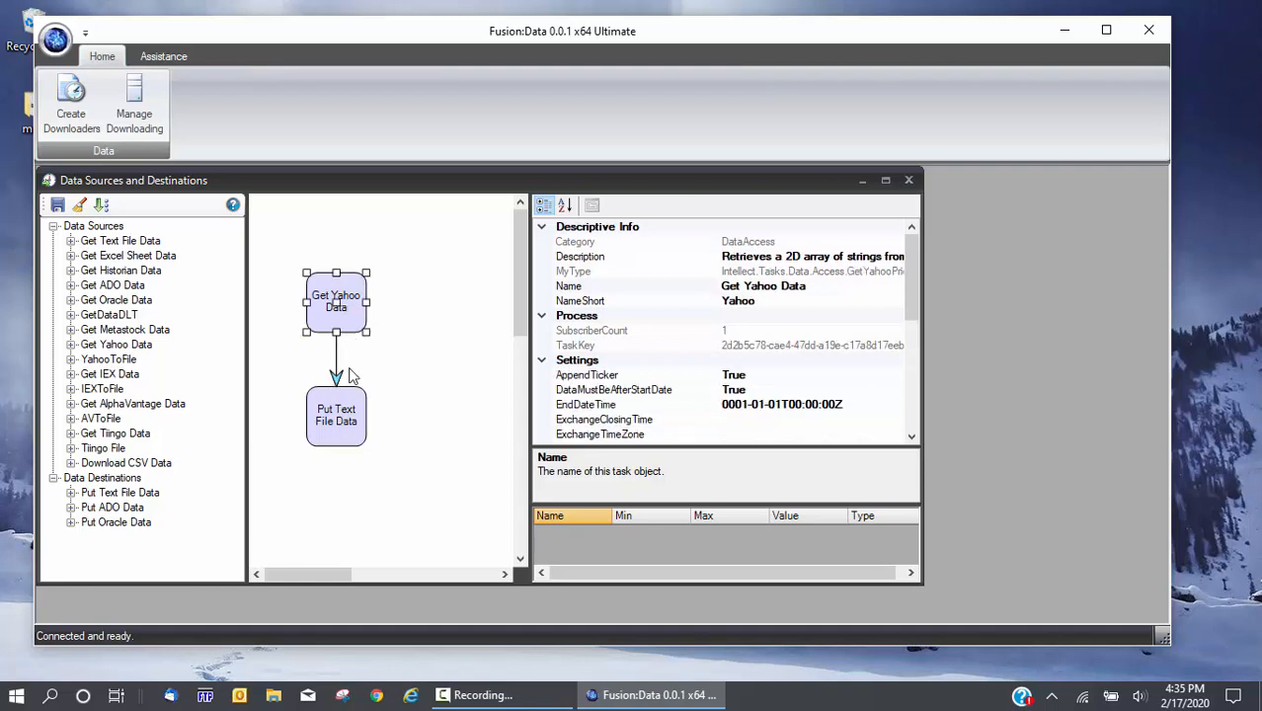
{"action": "left_click", "coordinate": [345, 422]}
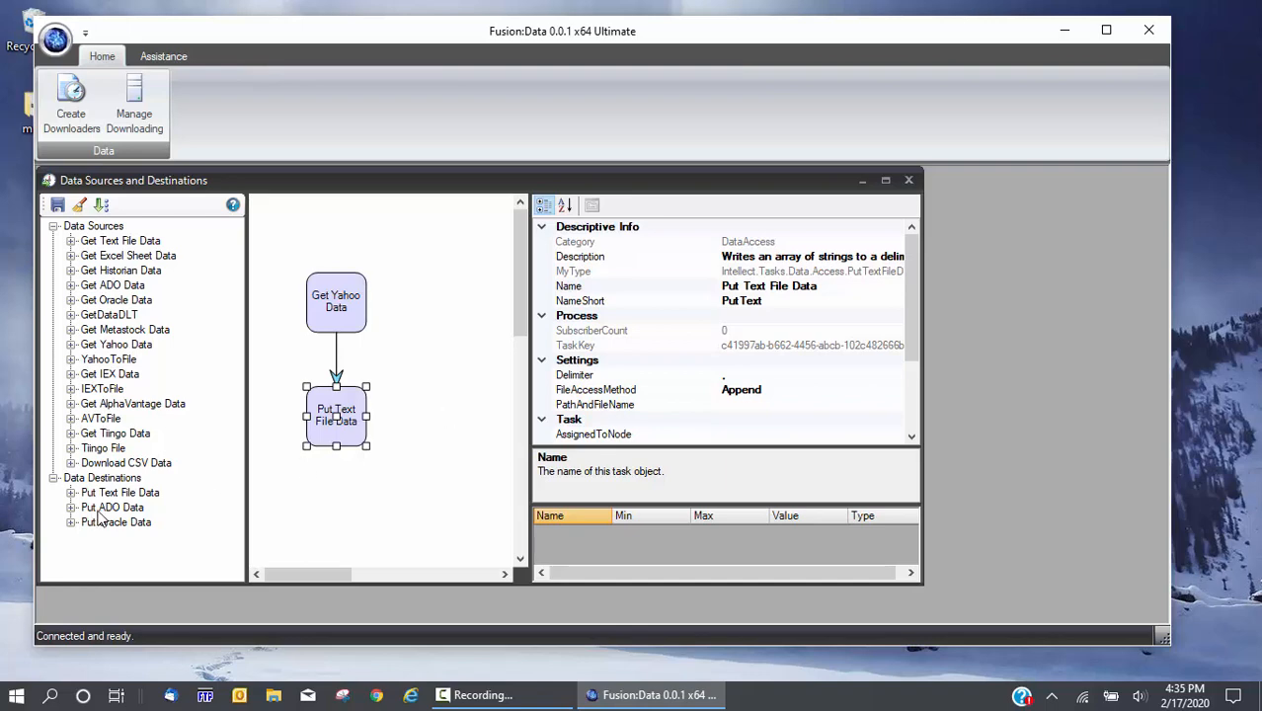
Add Put ADO Data and Put Oracle Data tasks and connect Get Yahoo Data to both
{"action": "left_click_drag", "start_coordinate": [104, 521], "coordinate": [405, 395]}
{"action": "left_click", "coordinate": [135, 508]}
{"action": "left_click_drag", "start_coordinate": [123, 526], "coordinate": [258, 399]}
{"action": "left_click_drag", "start_coordinate": [336, 304], "coordinate": [257, 403]}
{"action": "left_click_drag", "start_coordinate": [359, 329], "coordinate": [437, 425]}
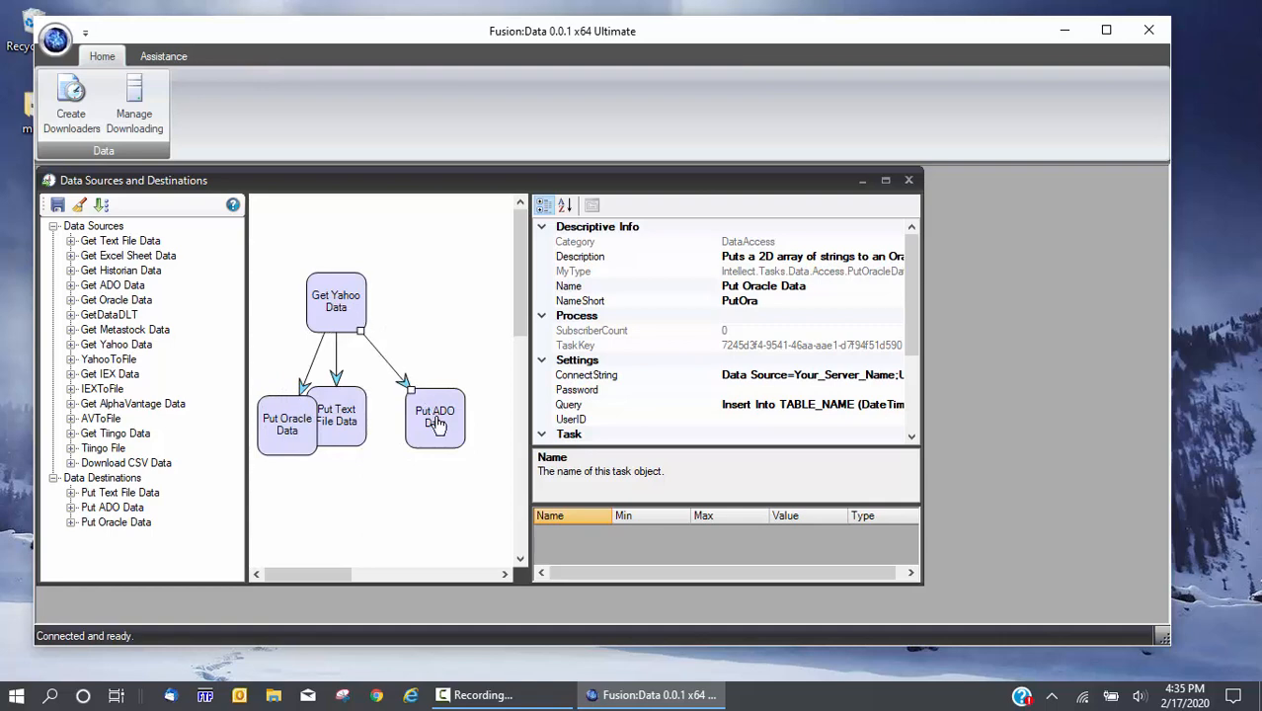
{"action": "left_click", "coordinate": [380, 481]}
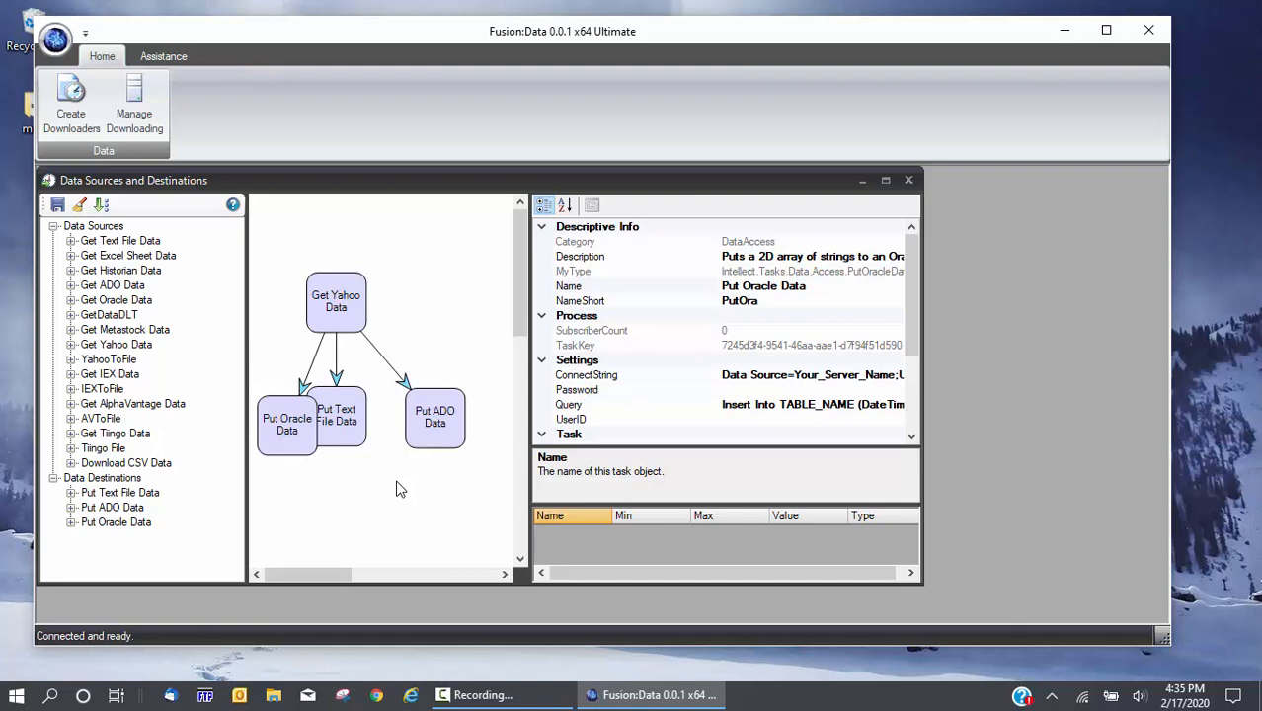
Save the diagram to the server under the name 'Yahoo Ticker to Destination'
{"action": "left_click", "coordinate": [59, 206]}
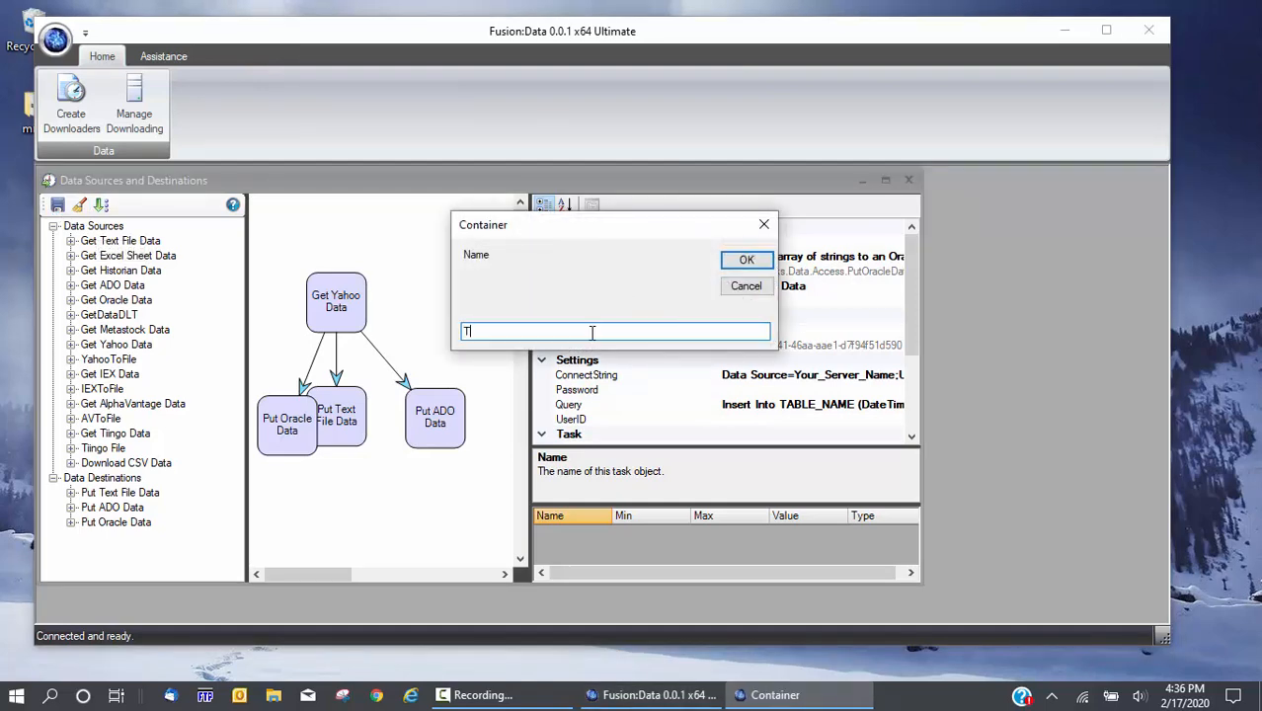
{"action": "type", "text": "Ta"}
{"action": "key", "text": "BackSpace"}
{"action": "key", "text": "BackSpace"}
{"action": "type", "text": "Yahoo Ticker to Destination"}
{"action": "key", "text": "Return"}
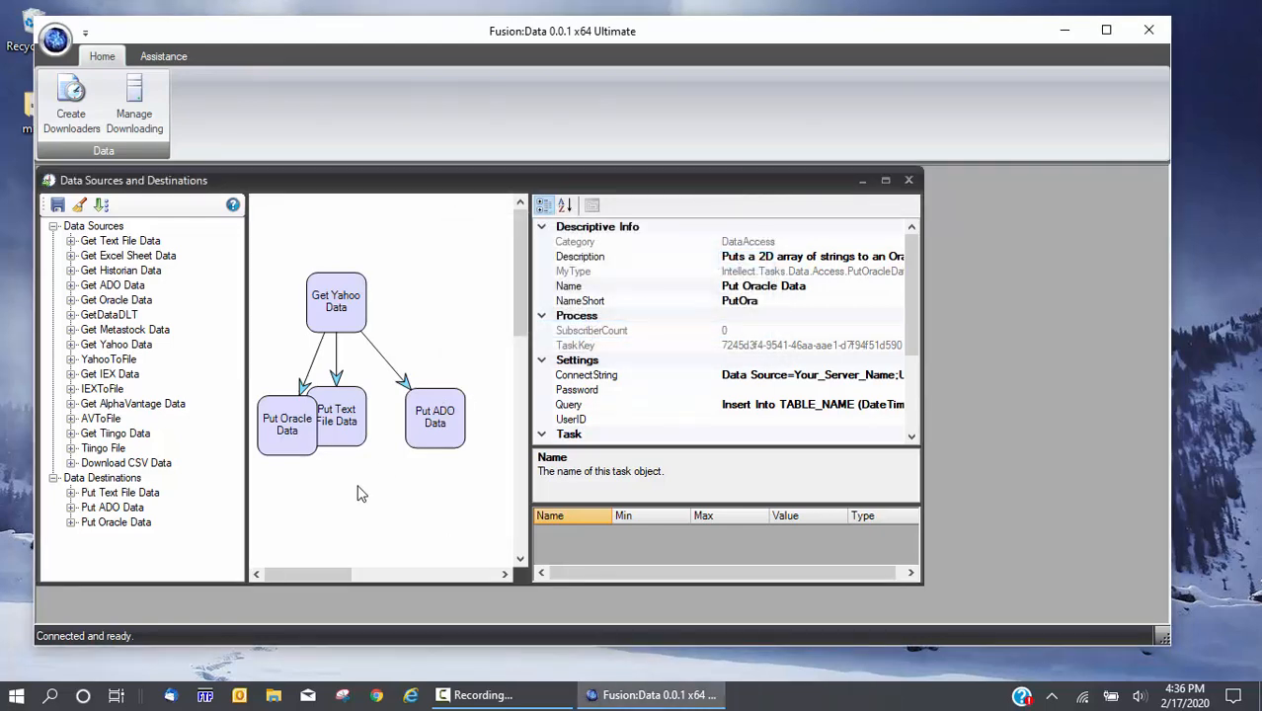
Re-layout the diagram, then clear the whole workspace and confirm
{"action": "left_click", "coordinate": [102, 207]}
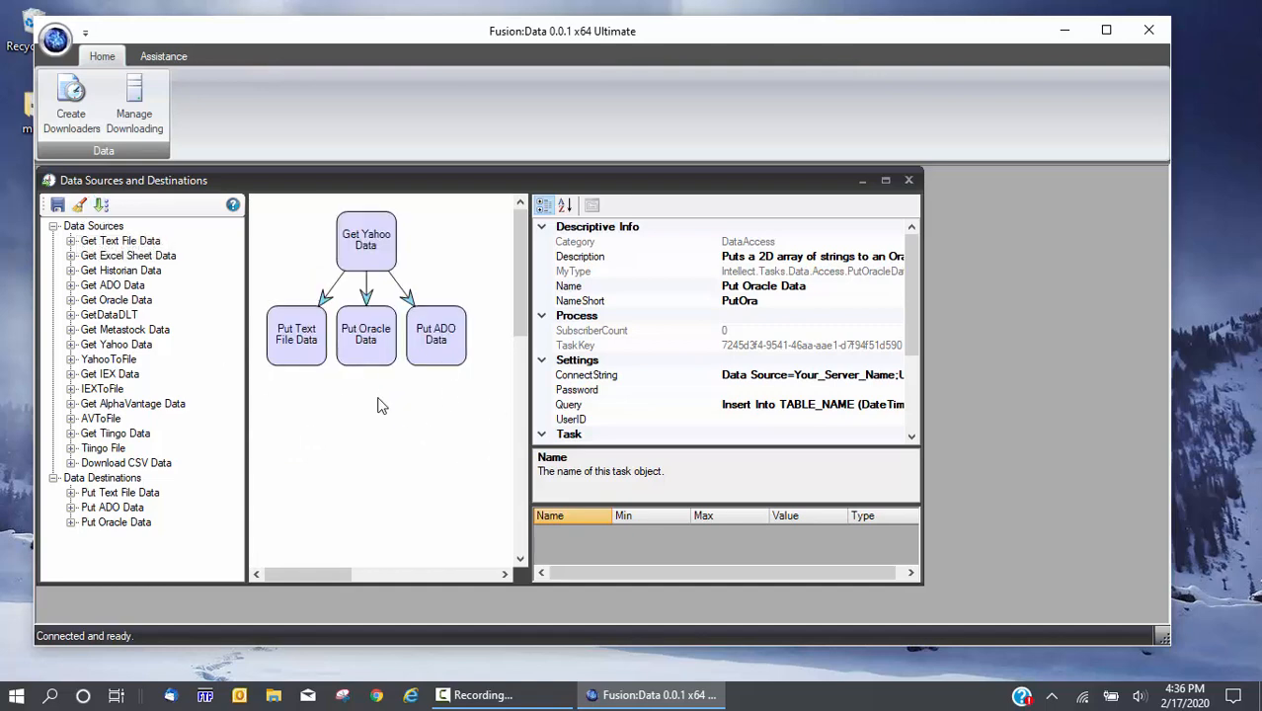
{"action": "left_click", "coordinate": [80, 205]}
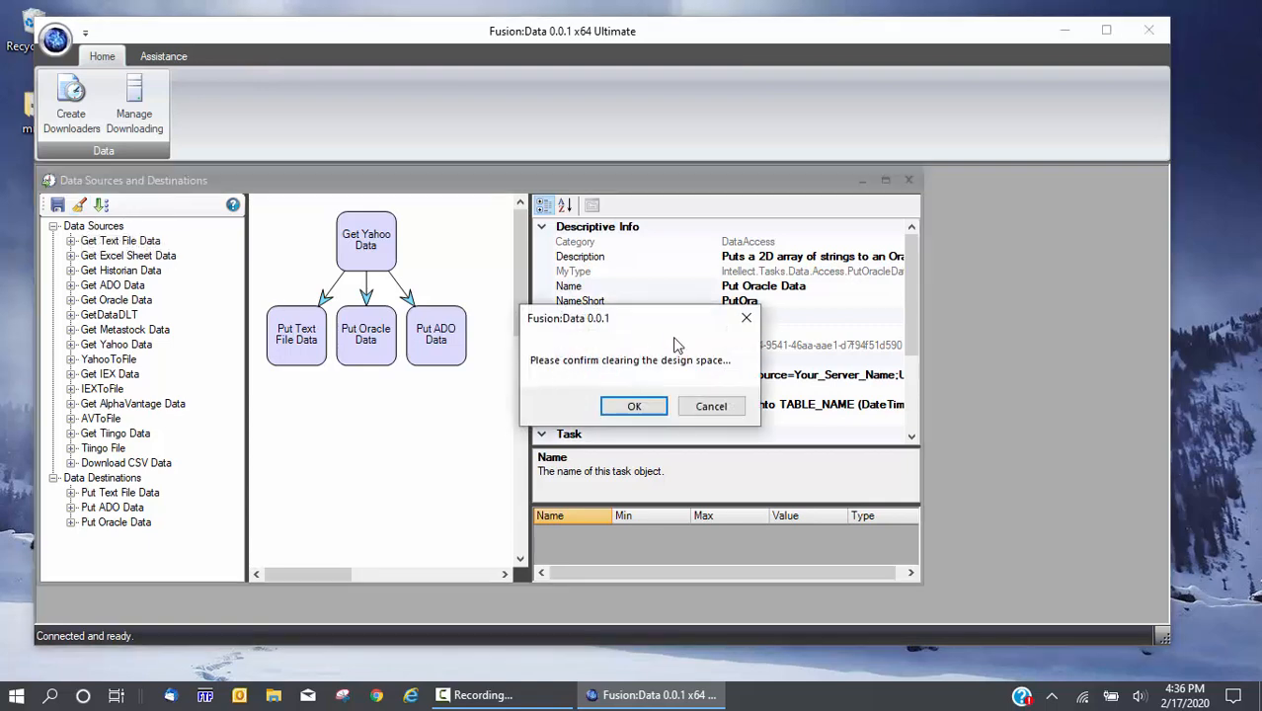
{"action": "left_click", "coordinate": [651, 412]}
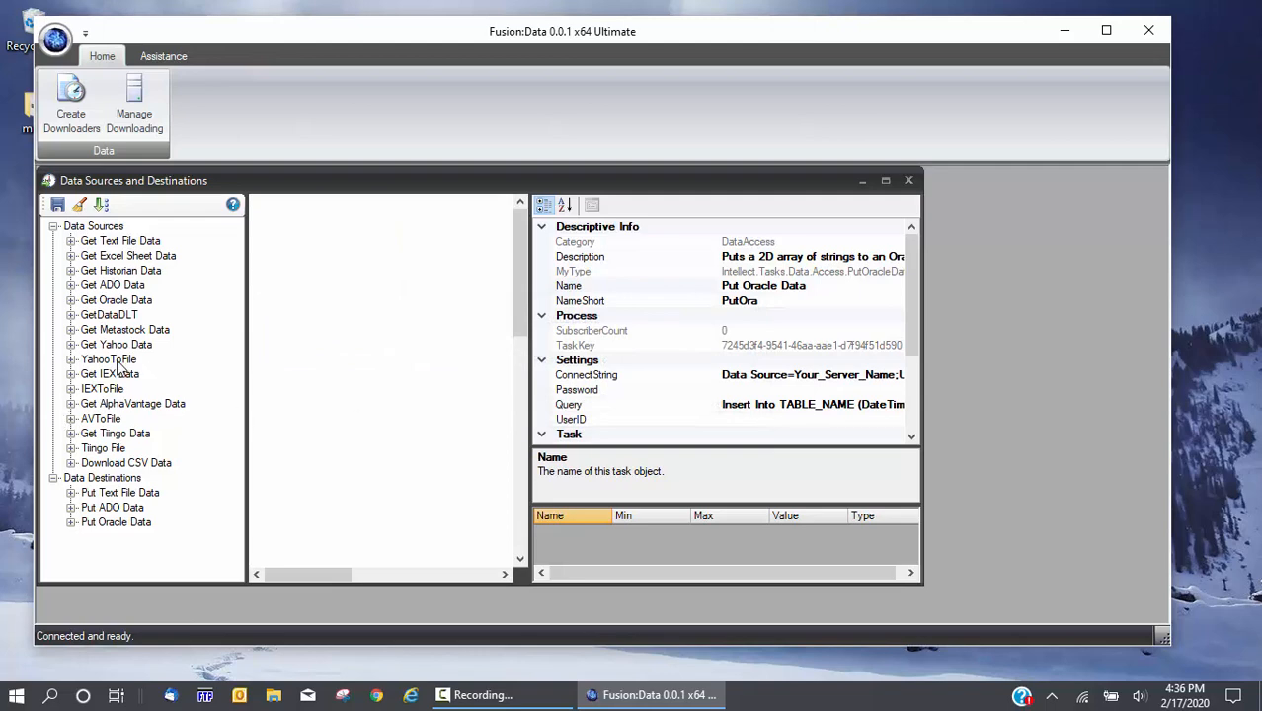
Place a YahooToFile task on the empty canvas and review its properties
{"action": "left_click_drag", "start_coordinate": [111, 360], "coordinate": [297, 232]}
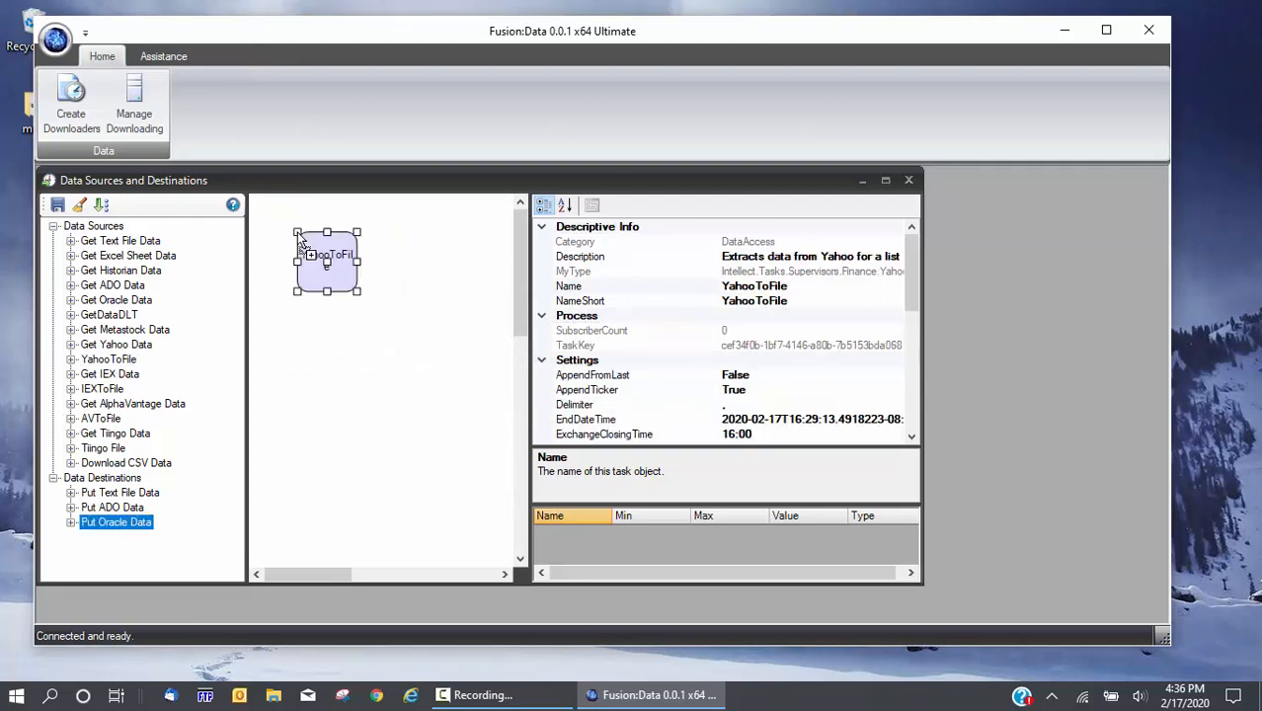
{"action": "left_click", "coordinate": [362, 390]}
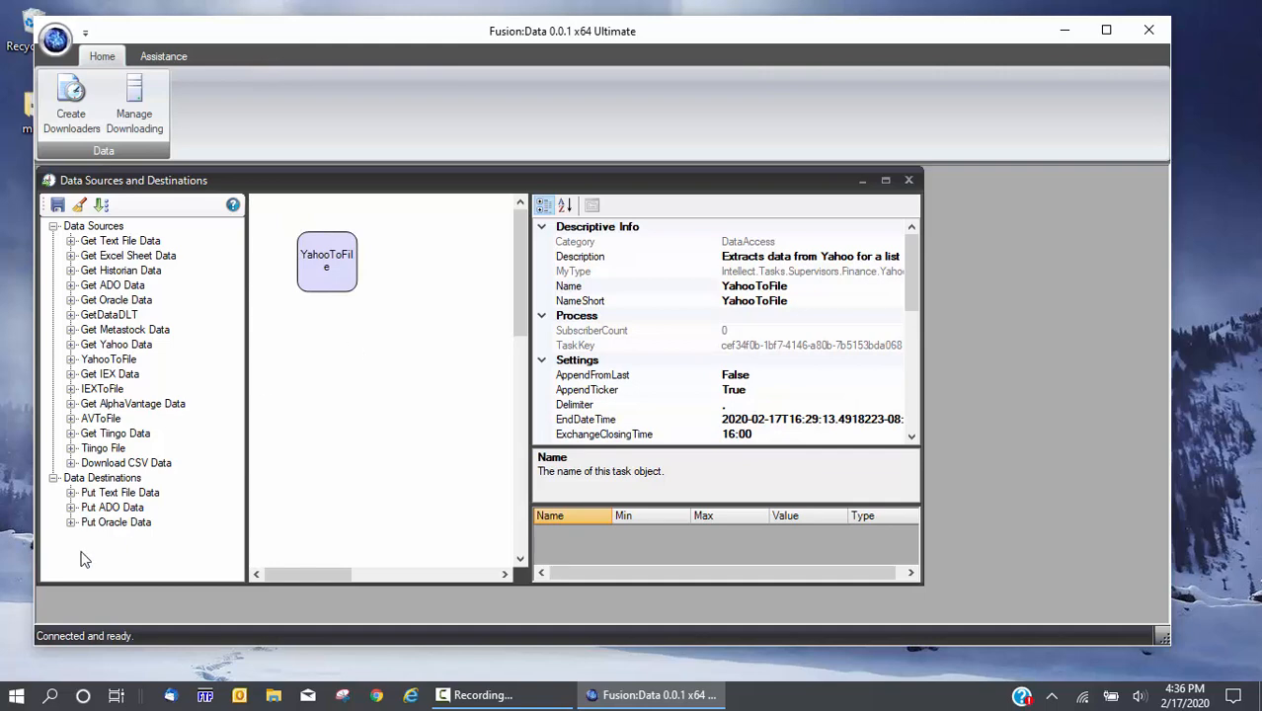
{"action": "left_click", "coordinate": [335, 279]}
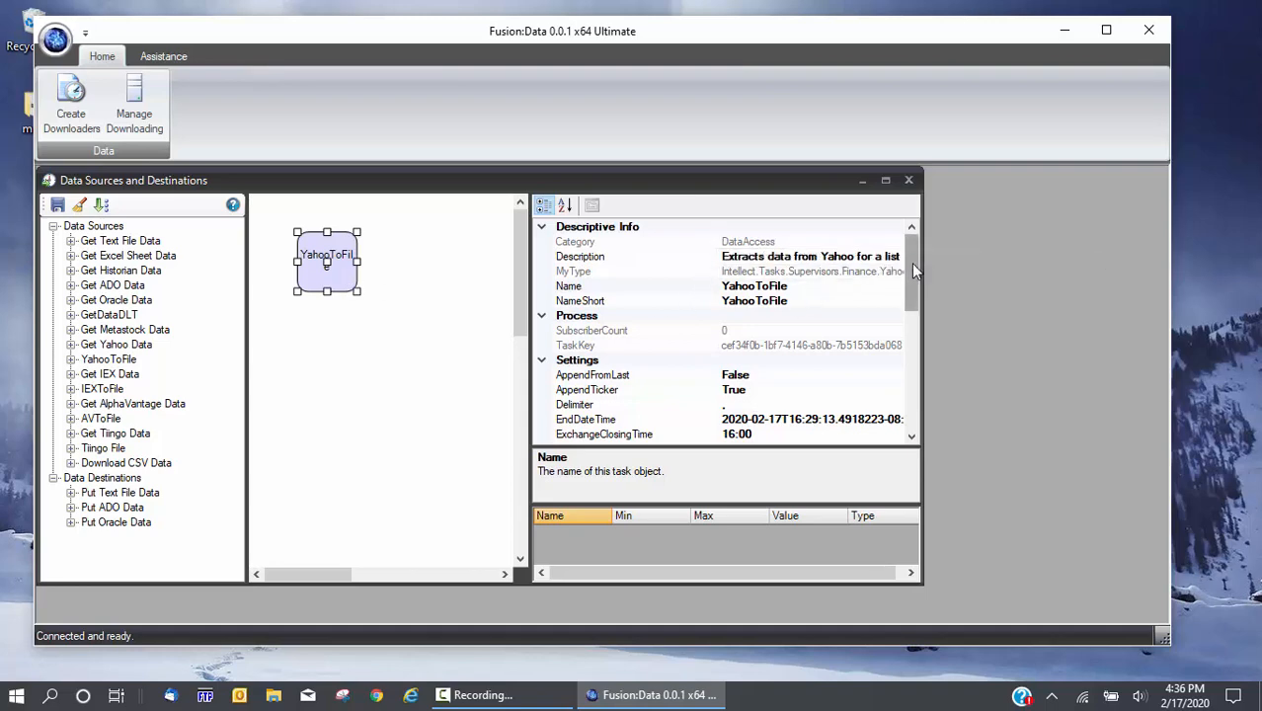
{"action": "left_click_drag", "start_coordinate": [912, 265], "coordinate": [917, 237]}
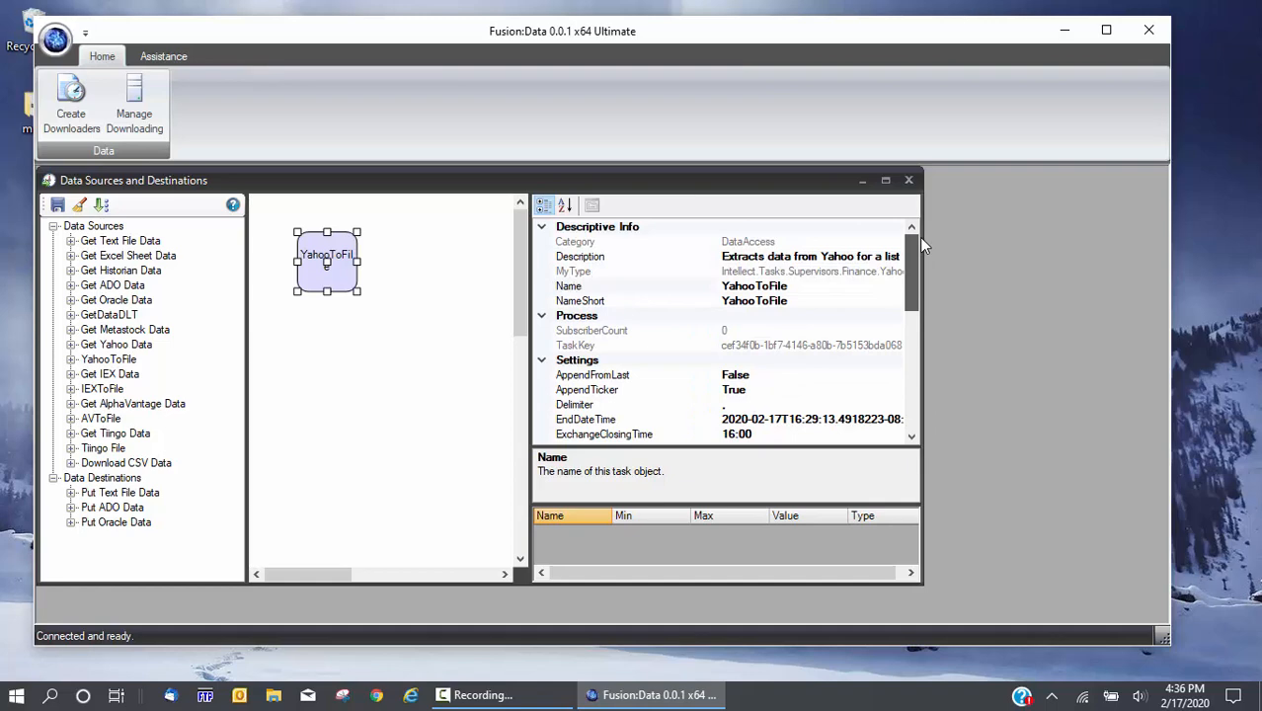
{"action": "left_click", "coordinate": [410, 361]}
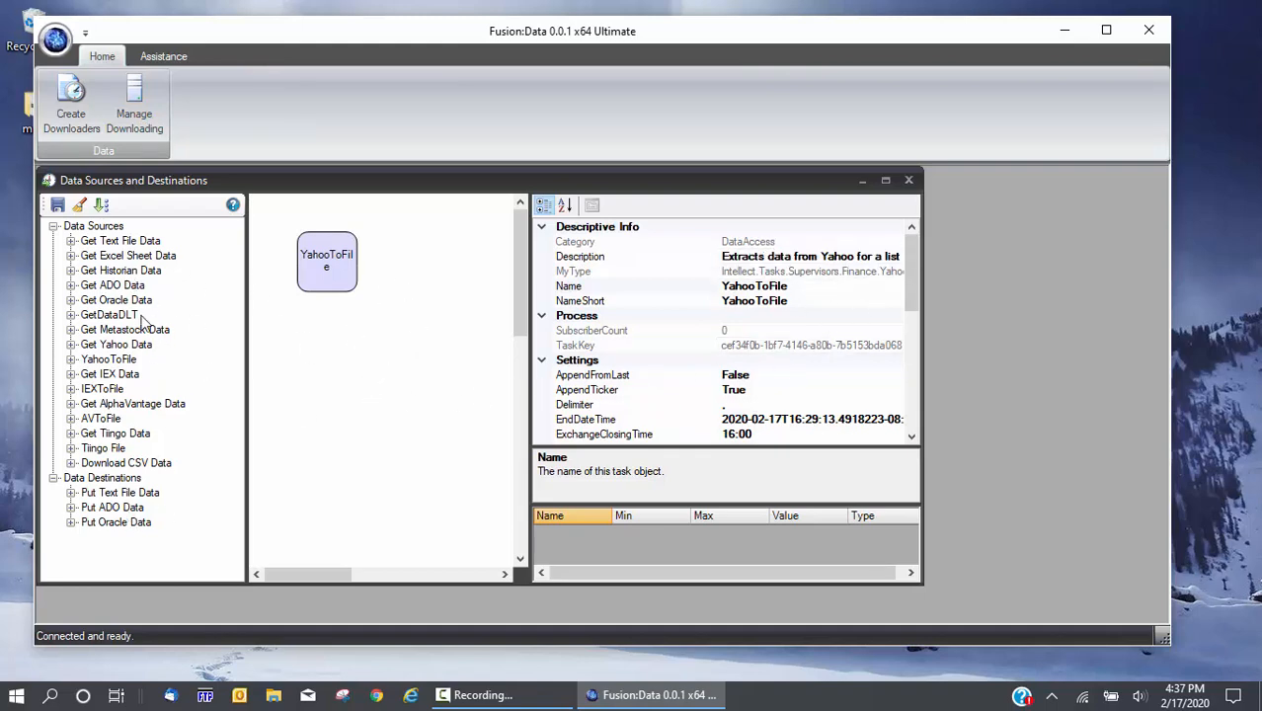
Save to the server as 'Yahoo Tickers to Files' with a blank description, then close the Data Sources window
{"action": "left_click", "coordinate": [59, 205]}
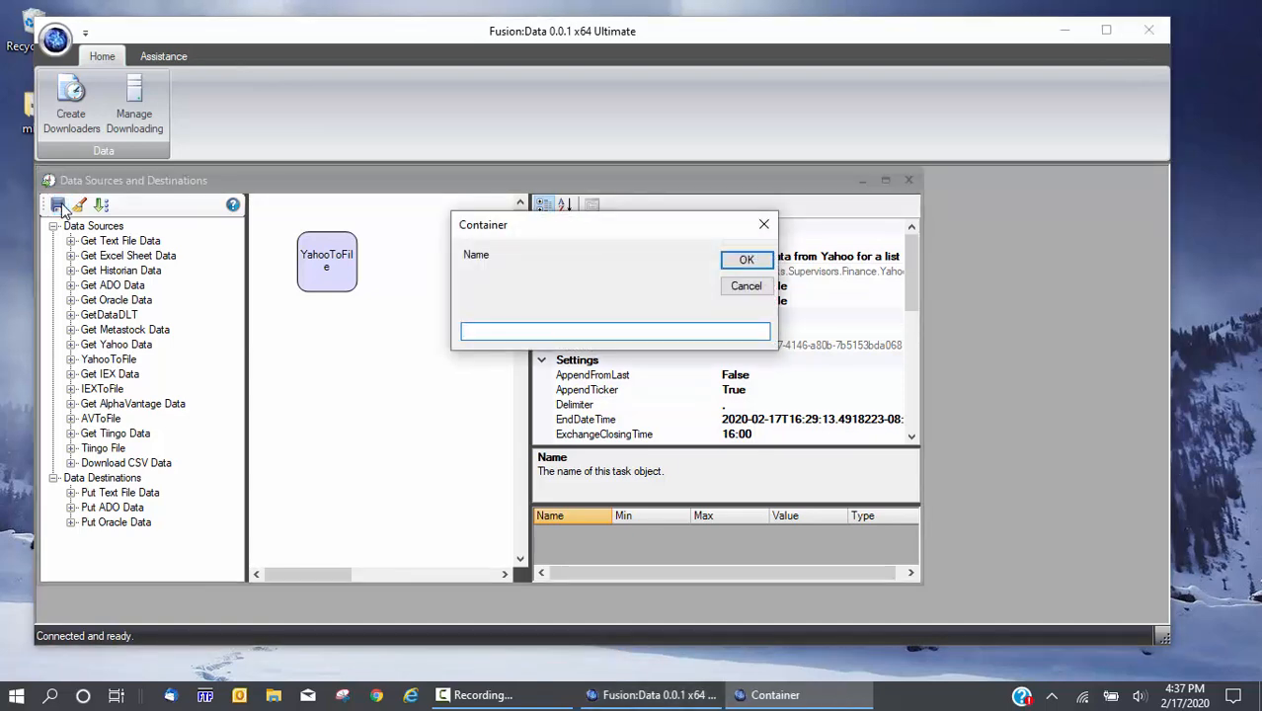
{"action": "type", "text": "Yahoo to Files"}
{"action": "left_click", "coordinate": [492, 334]}
{"action": "type", "text": "Tickers"}
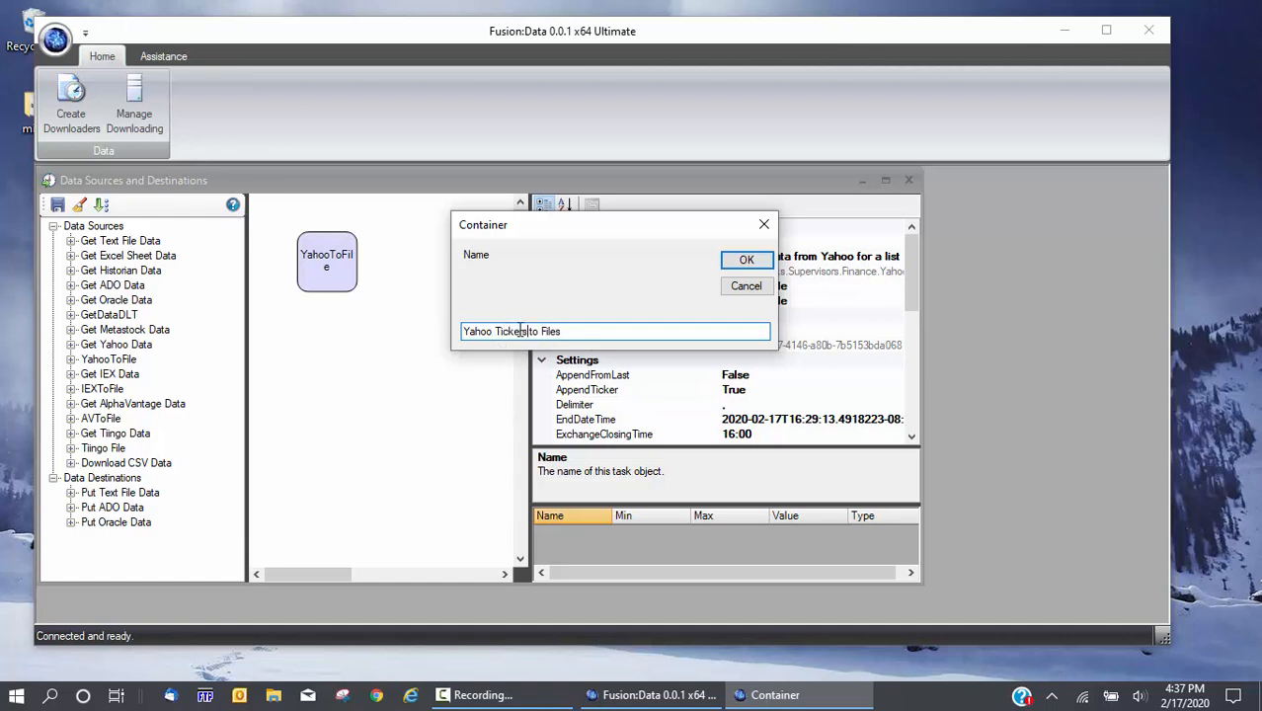
{"action": "left_click", "coordinate": [496, 332]}
{"action": "left_click", "coordinate": [733, 265]}
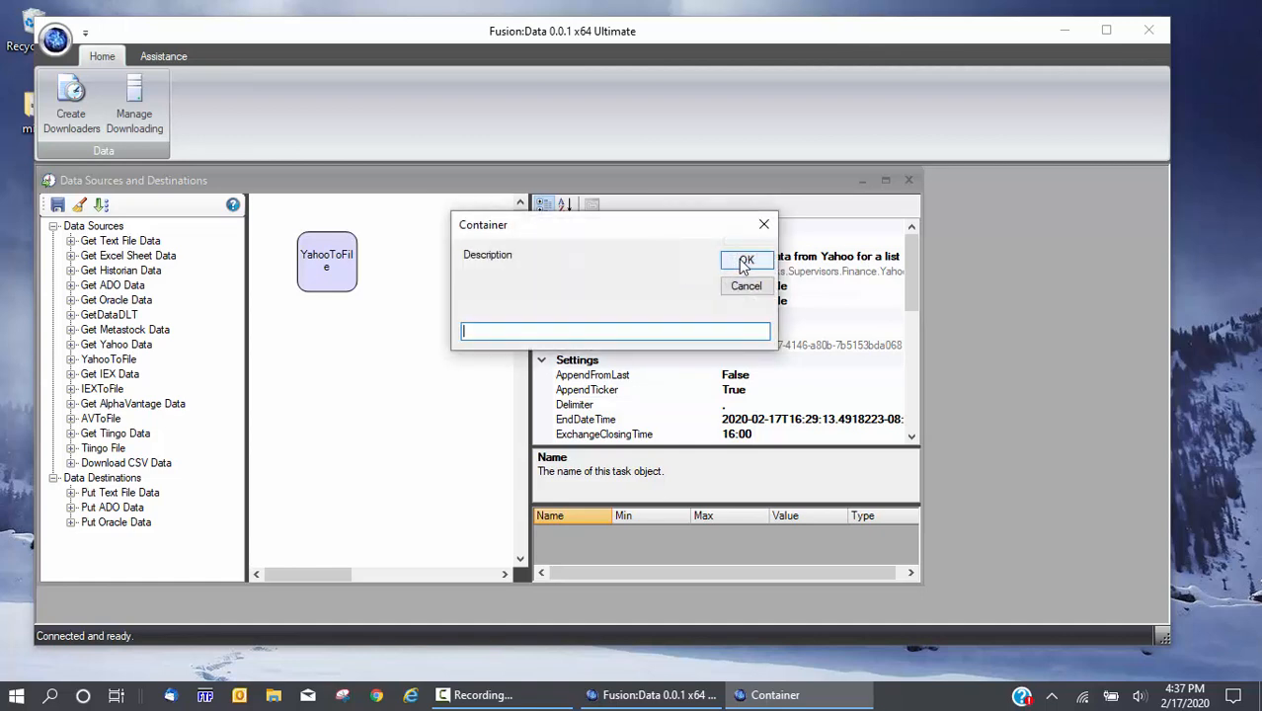
{"action": "left_click", "coordinate": [742, 264]}
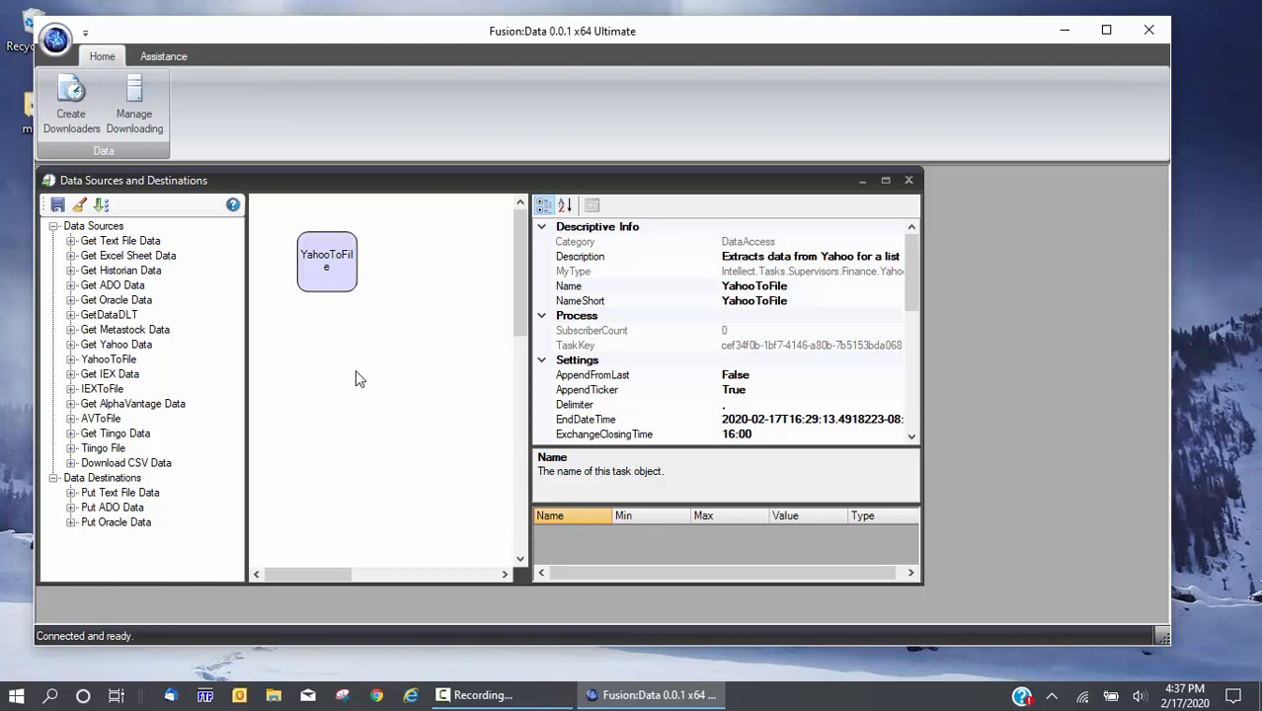
{"action": "left_click", "coordinate": [909, 182]}
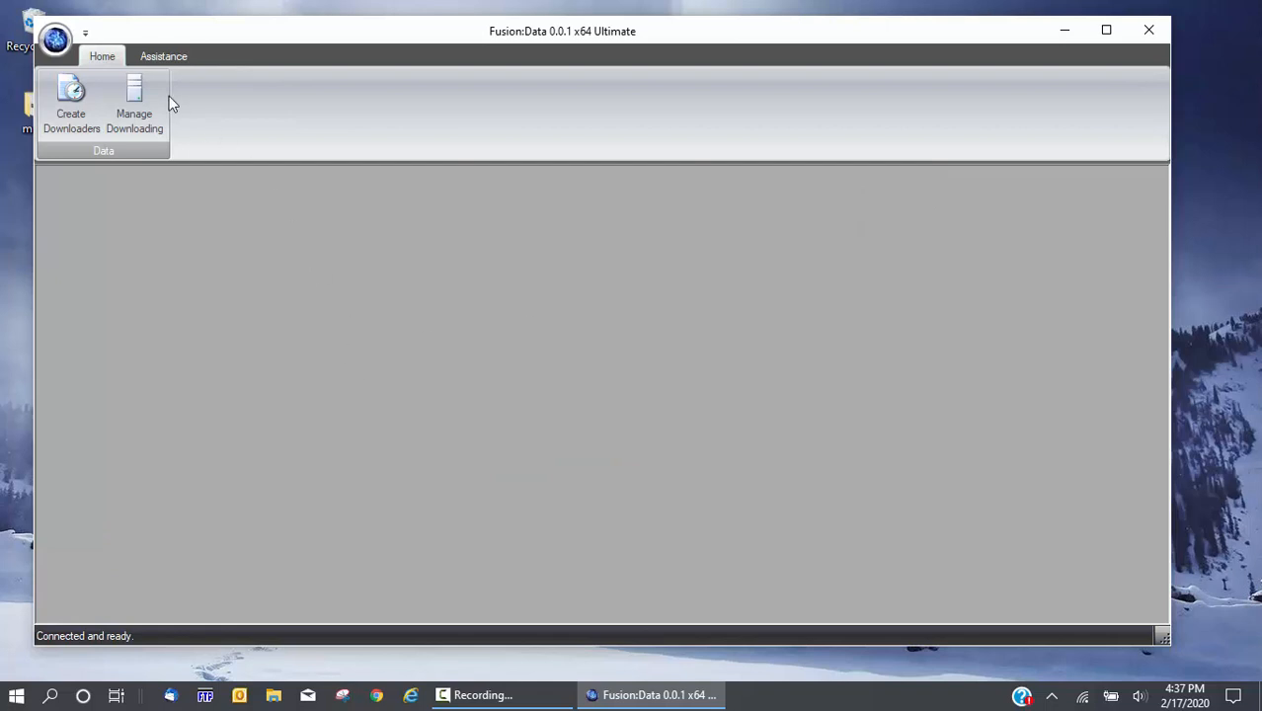
Open Task Management maximized and show the Yahoo Ticker to Destinations flow under Server
{"action": "left_click", "coordinate": [143, 106]}
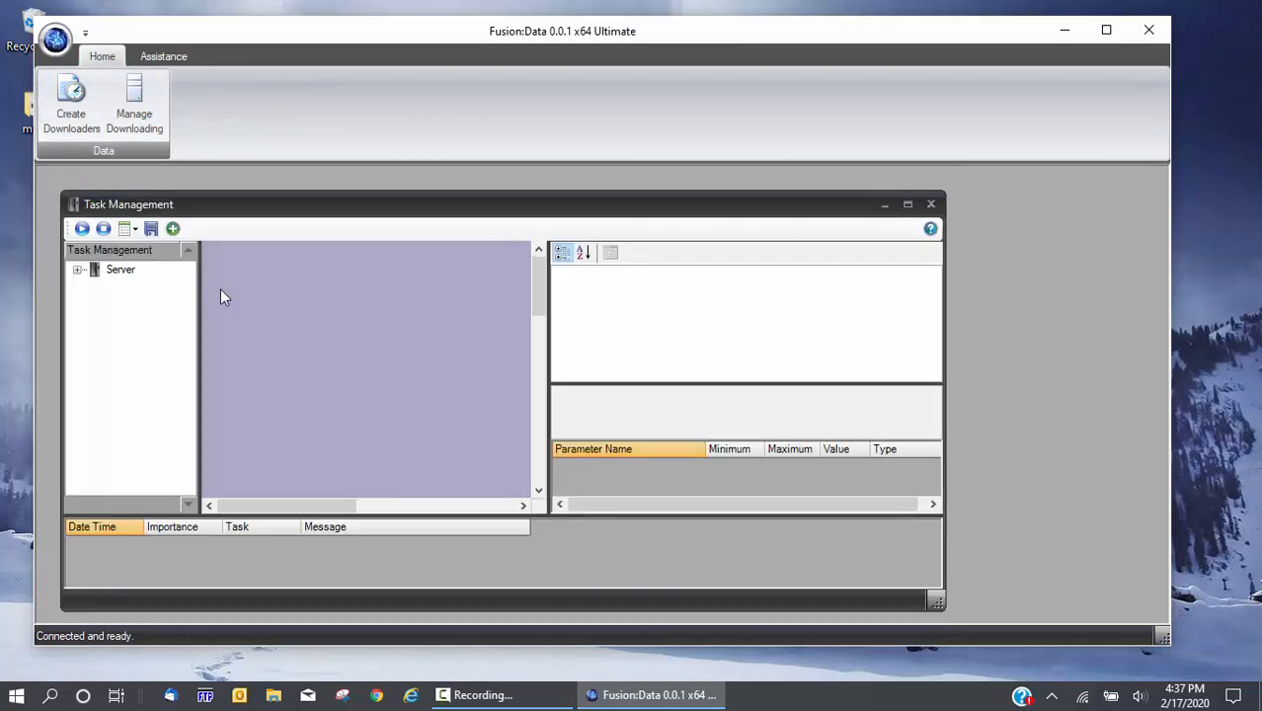
{"action": "double_click", "coordinate": [310, 207]}
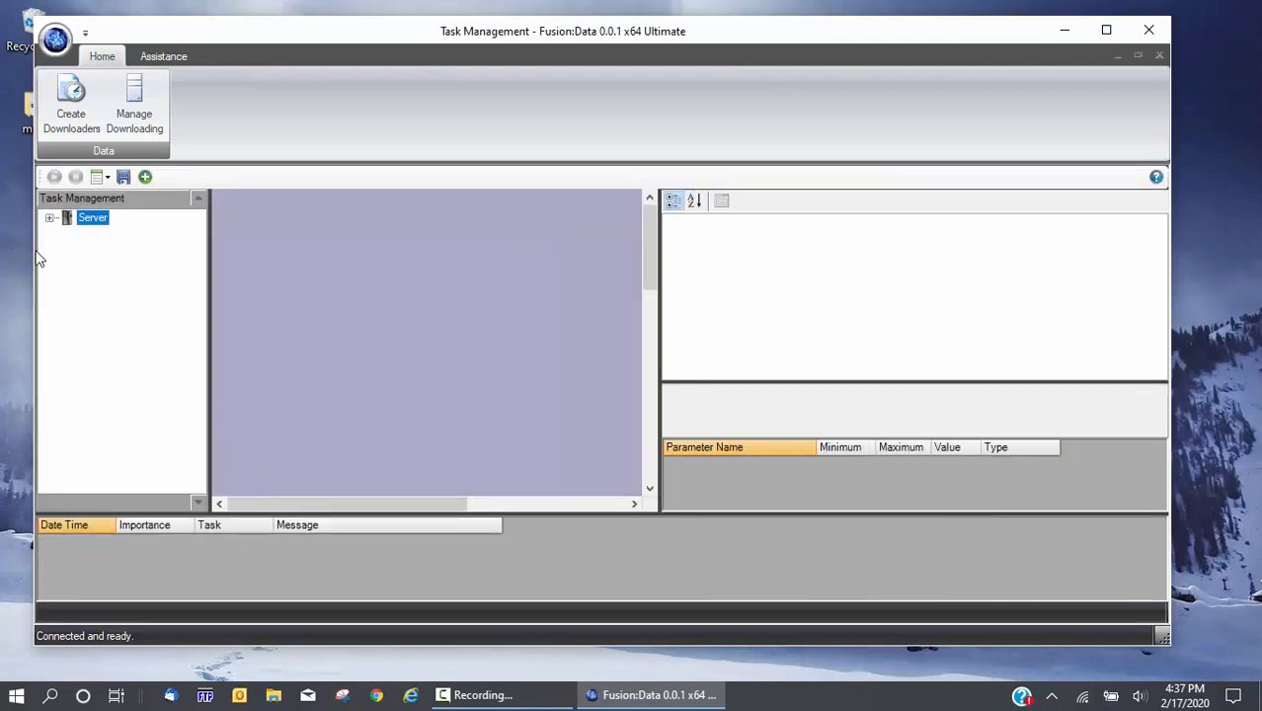
{"action": "left_click", "coordinate": [51, 220]}
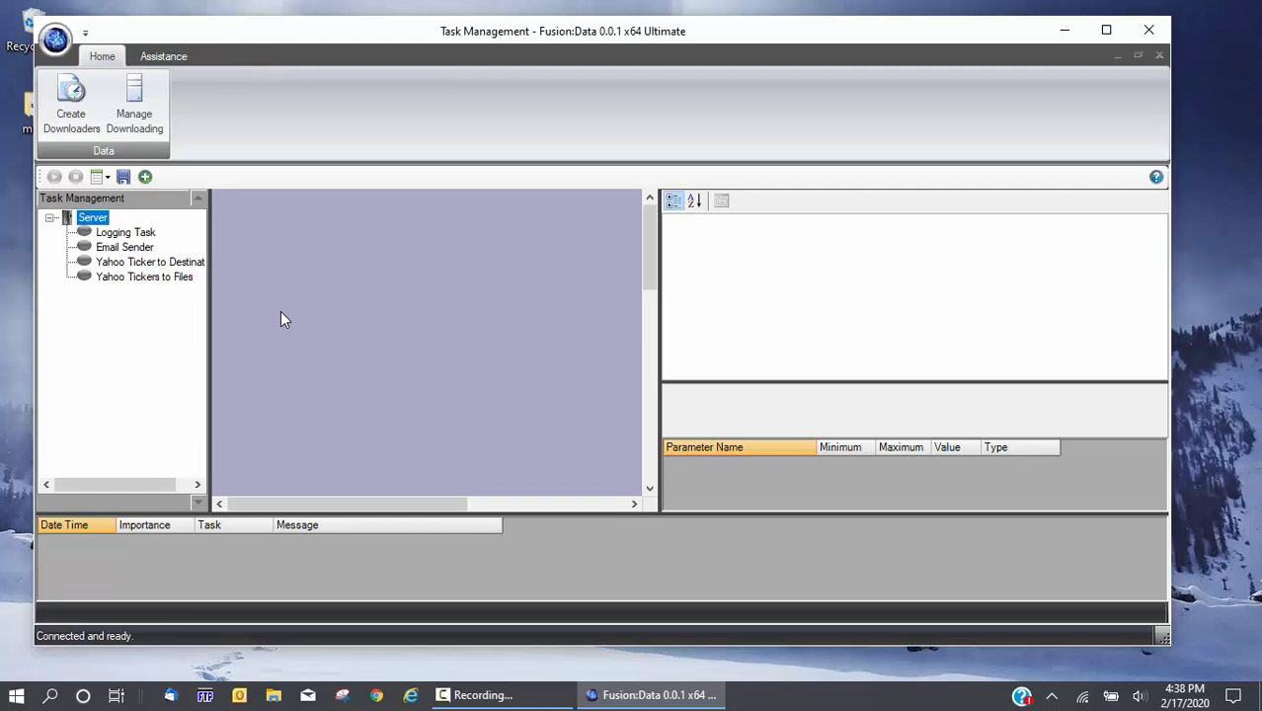
{"action": "left_click", "coordinate": [148, 262]}
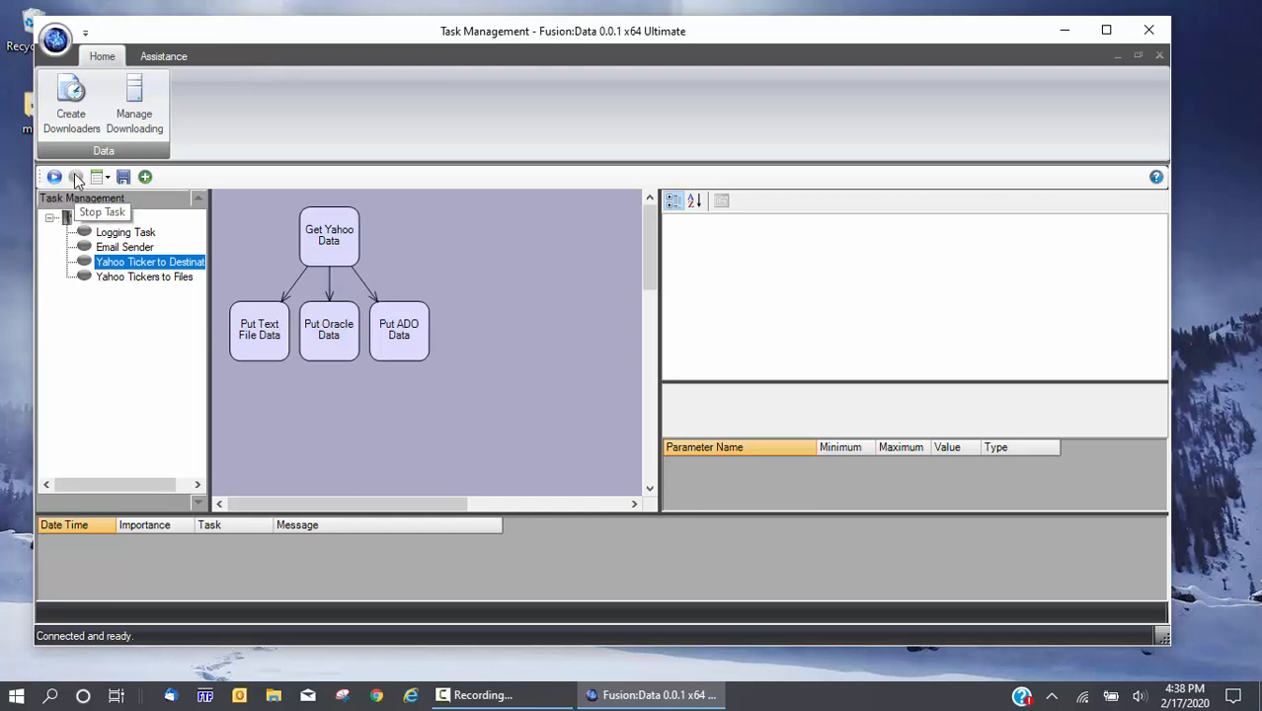
Set the logging level to High, then revisit both Yahoo tasks and select the server node
{"action": "left_click", "coordinate": [105, 177]}
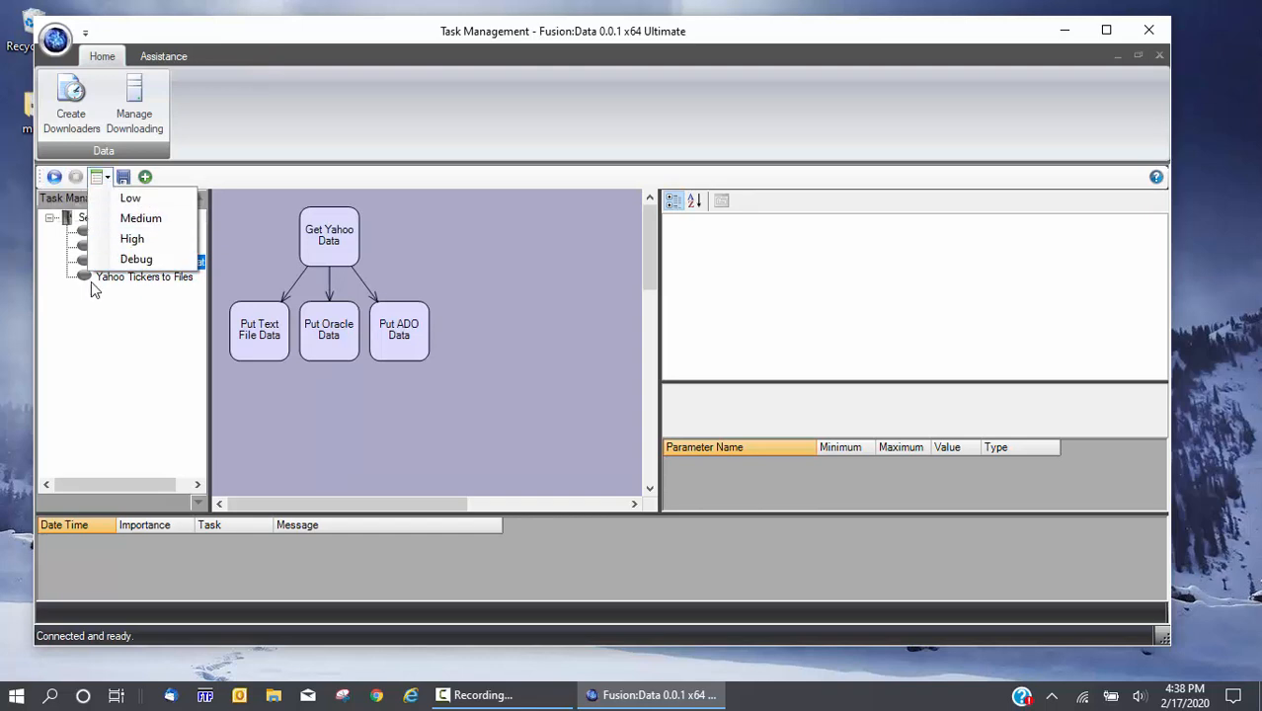
{"action": "left_click", "coordinate": [132, 238]}
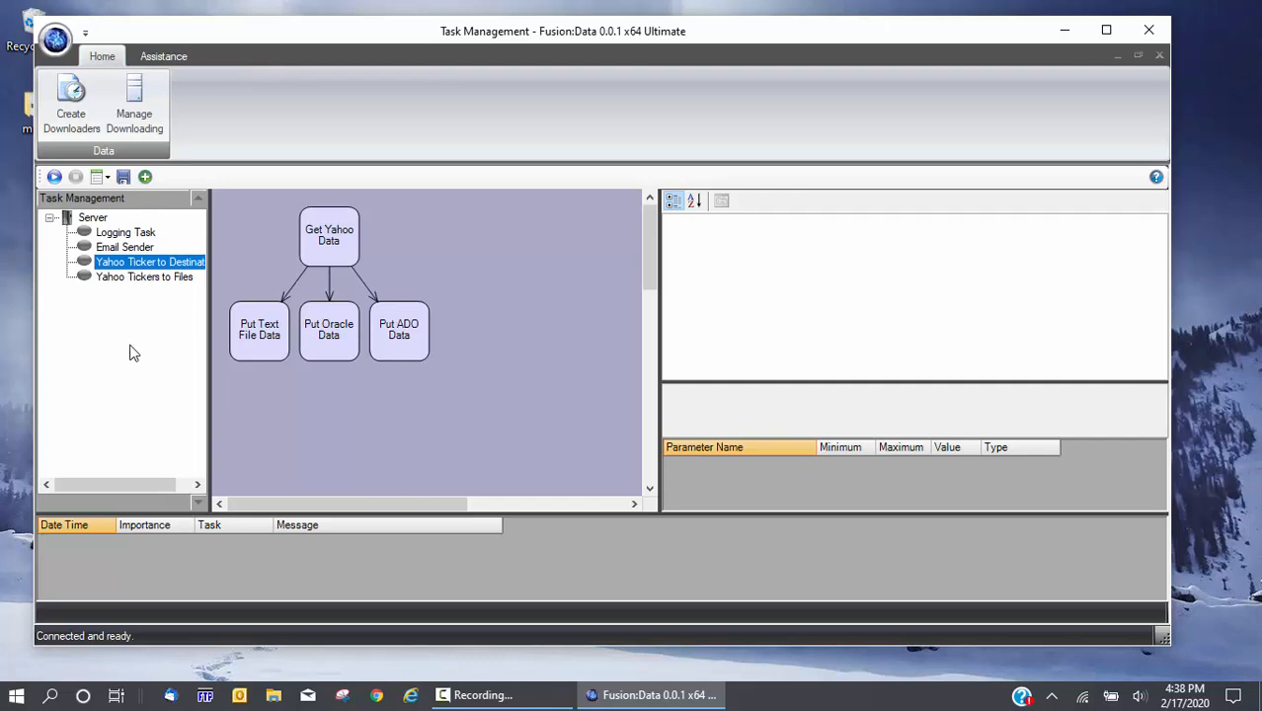
{"action": "left_click", "coordinate": [146, 280]}
{"action": "left_click", "coordinate": [147, 262]}
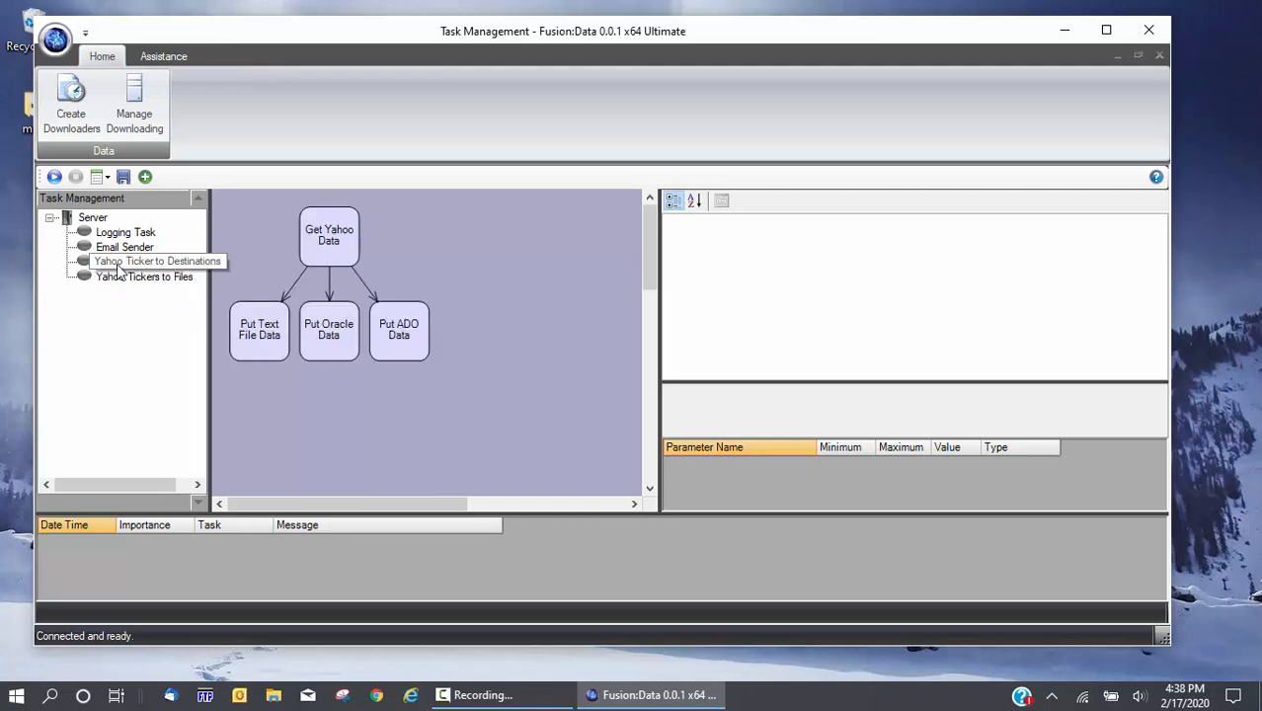
{"action": "left_click", "coordinate": [98, 220]}
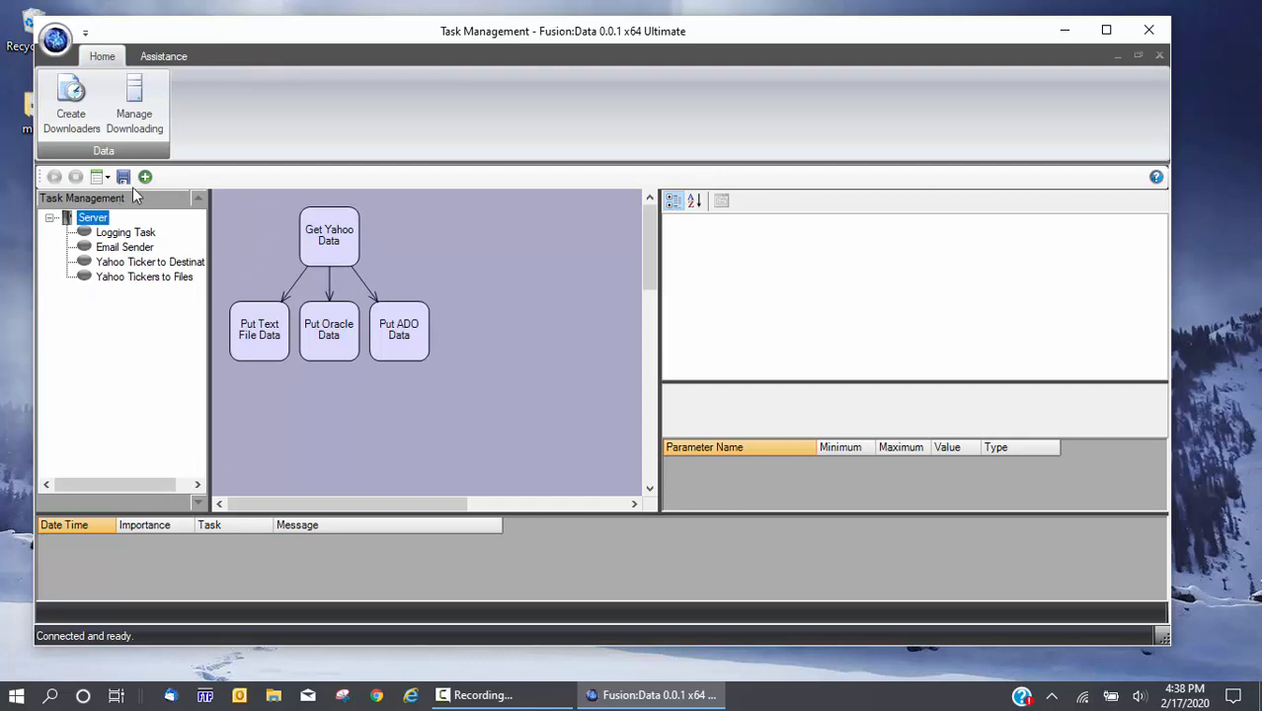
Add a new context named Stocks under the server
{"action": "left_click", "coordinate": [145, 177]}
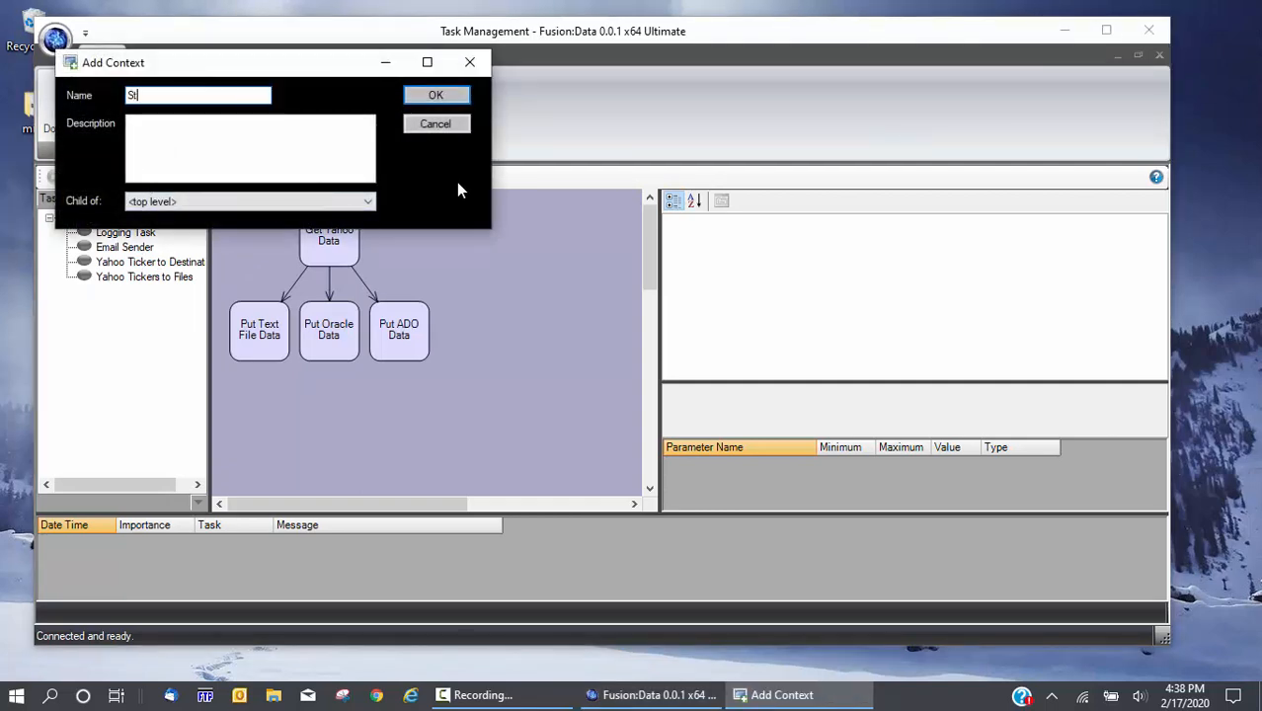
{"action": "type", "text": "Stocksw"}
{"action": "key", "text": "Return"}
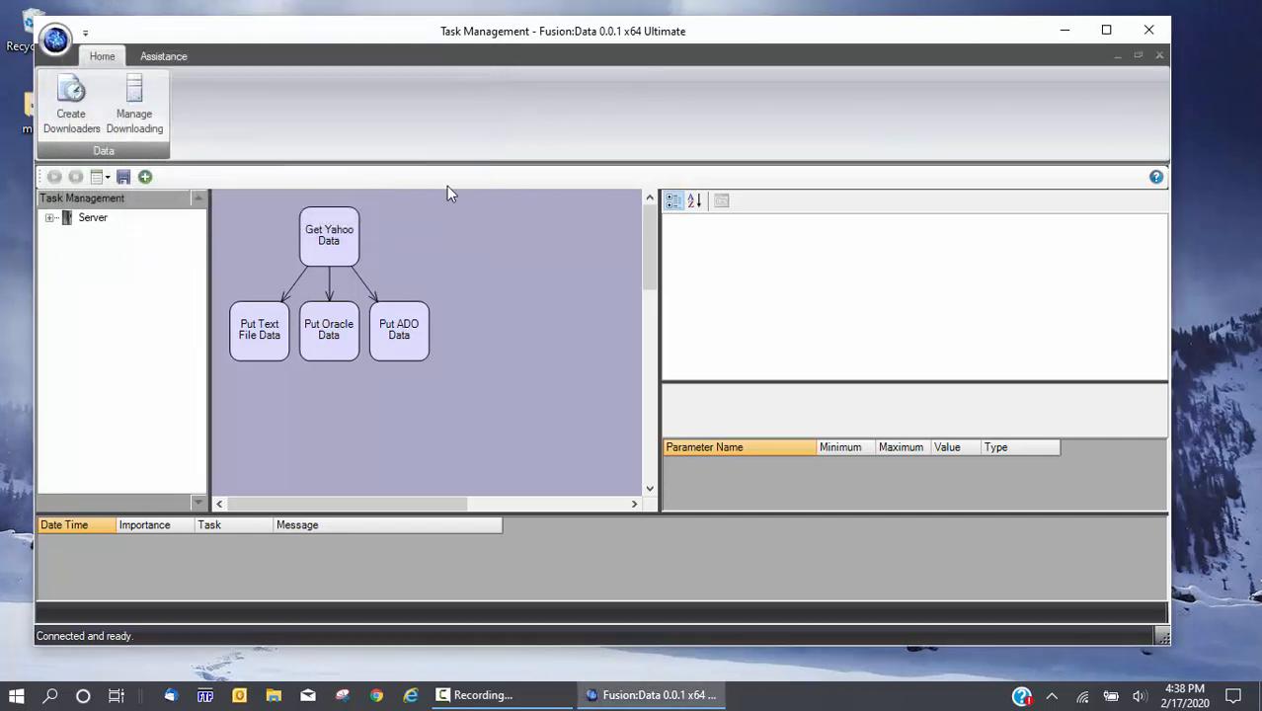
{"action": "left_click", "coordinate": [49, 217]}
{"action": "left_click", "coordinate": [104, 234]}
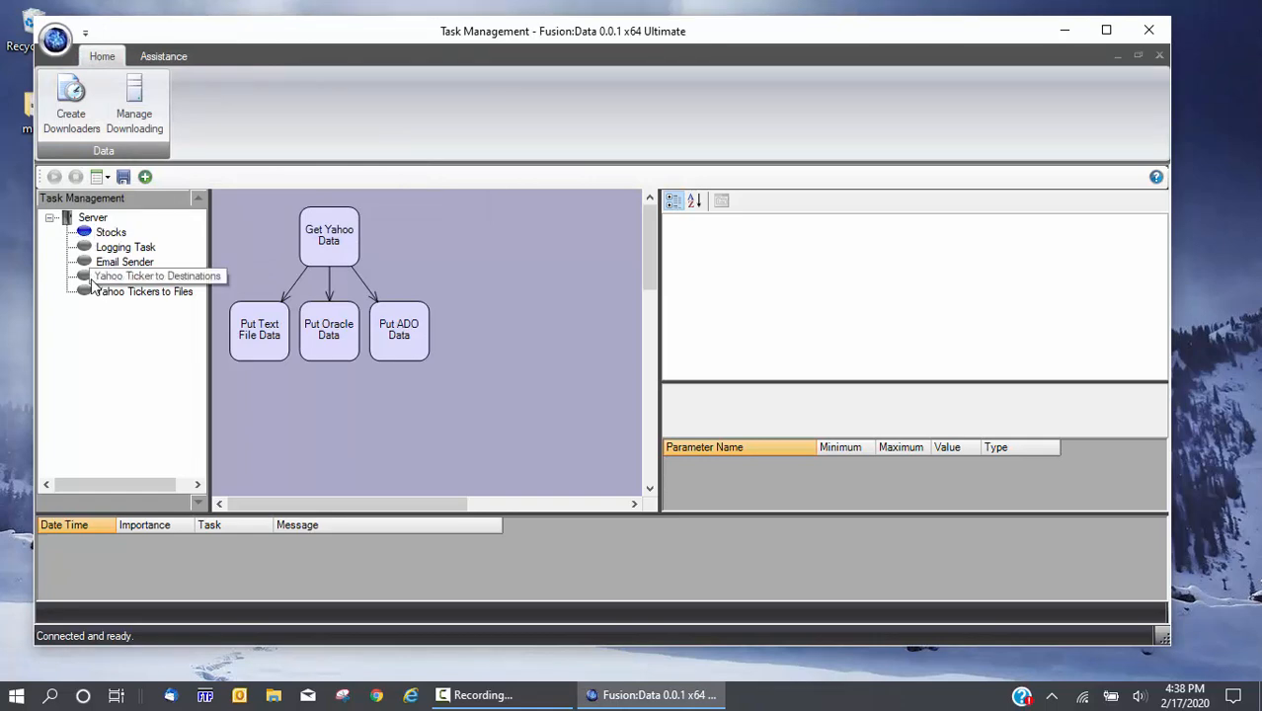
Move both Yahoo tasks into Stocks and widen the tree so full names show
{"action": "left_click_drag", "start_coordinate": [91, 284], "coordinate": [104, 235]}
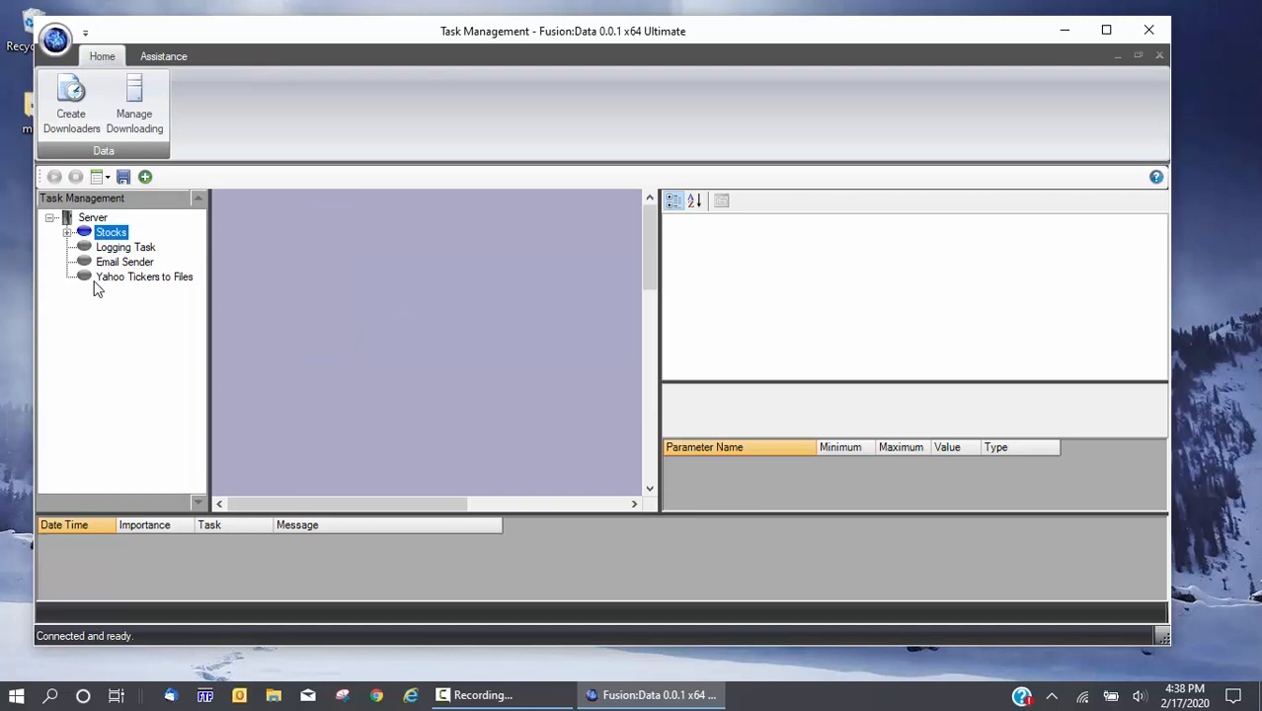
{"action": "left_click_drag", "start_coordinate": [97, 287], "coordinate": [103, 237]}
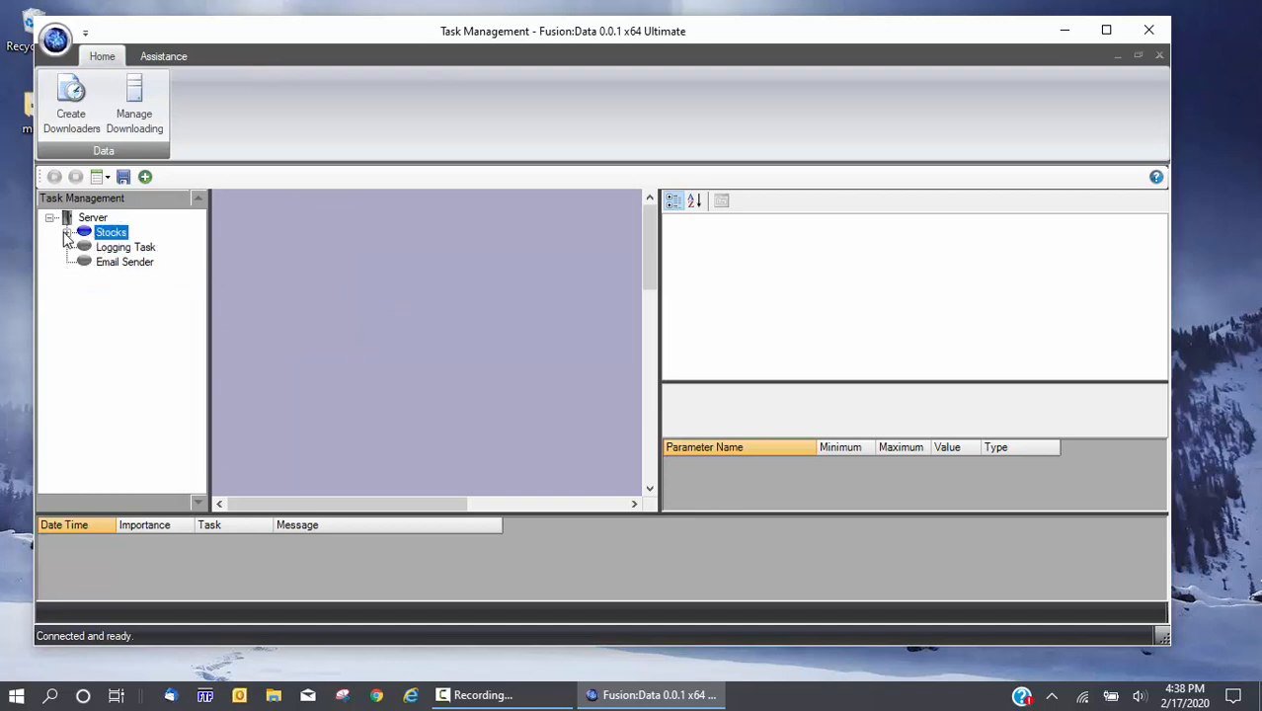
{"action": "left_click", "coordinate": [66, 232]}
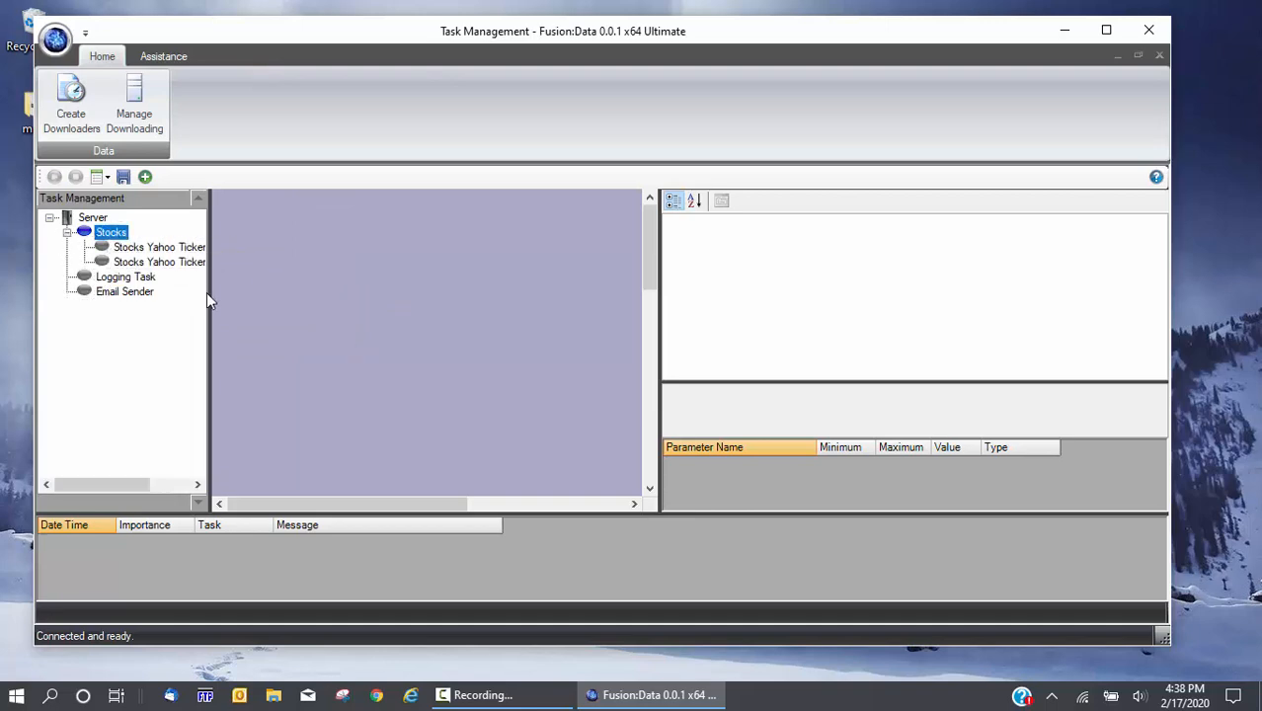
{"action": "left_click_drag", "start_coordinate": [212, 296], "coordinate": [318, 310]}
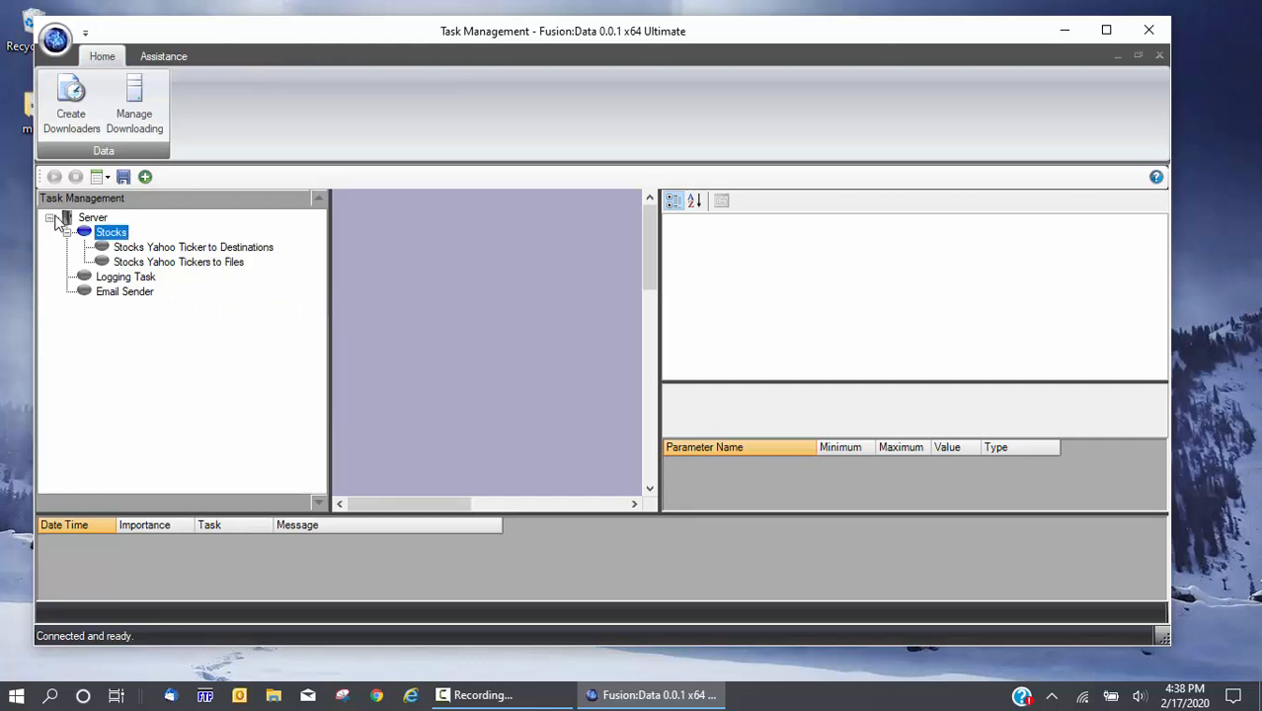
{"action": "left_click", "coordinate": [93, 221]}
Add a context named Bonds under the server
{"action": "right_click", "coordinate": [91, 222]}
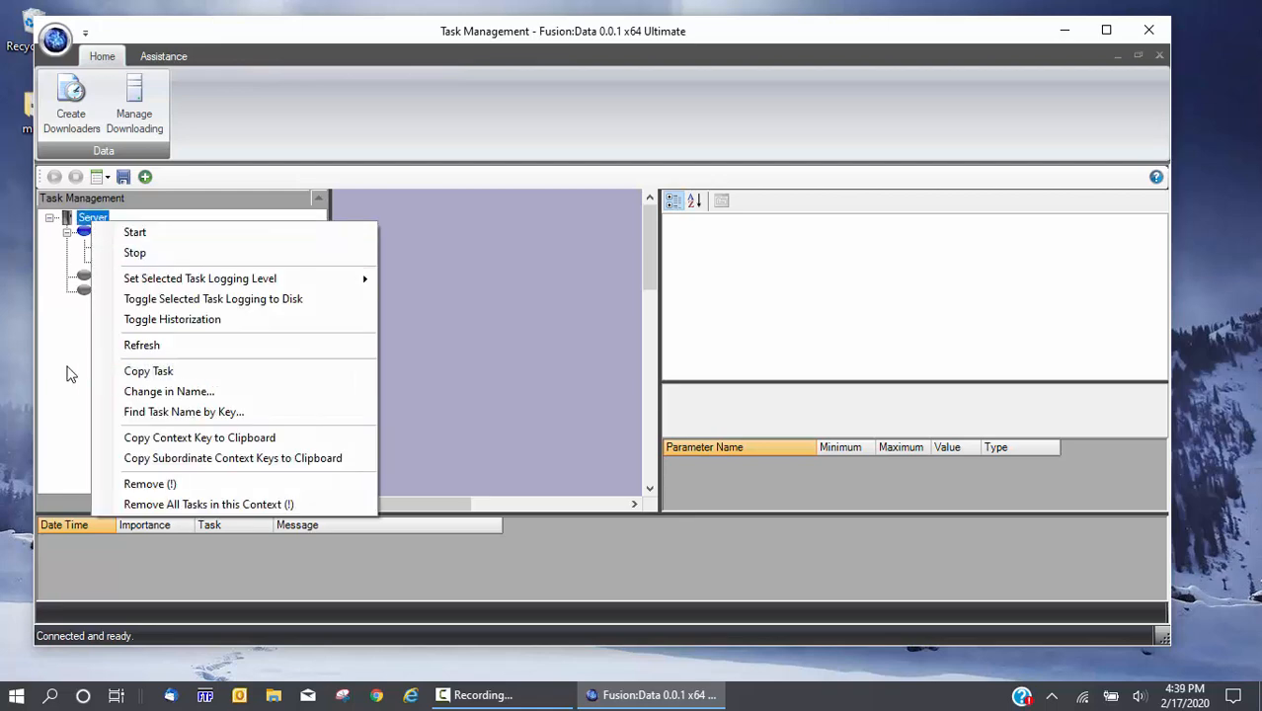
{"action": "left_click", "coordinate": [67, 359]}
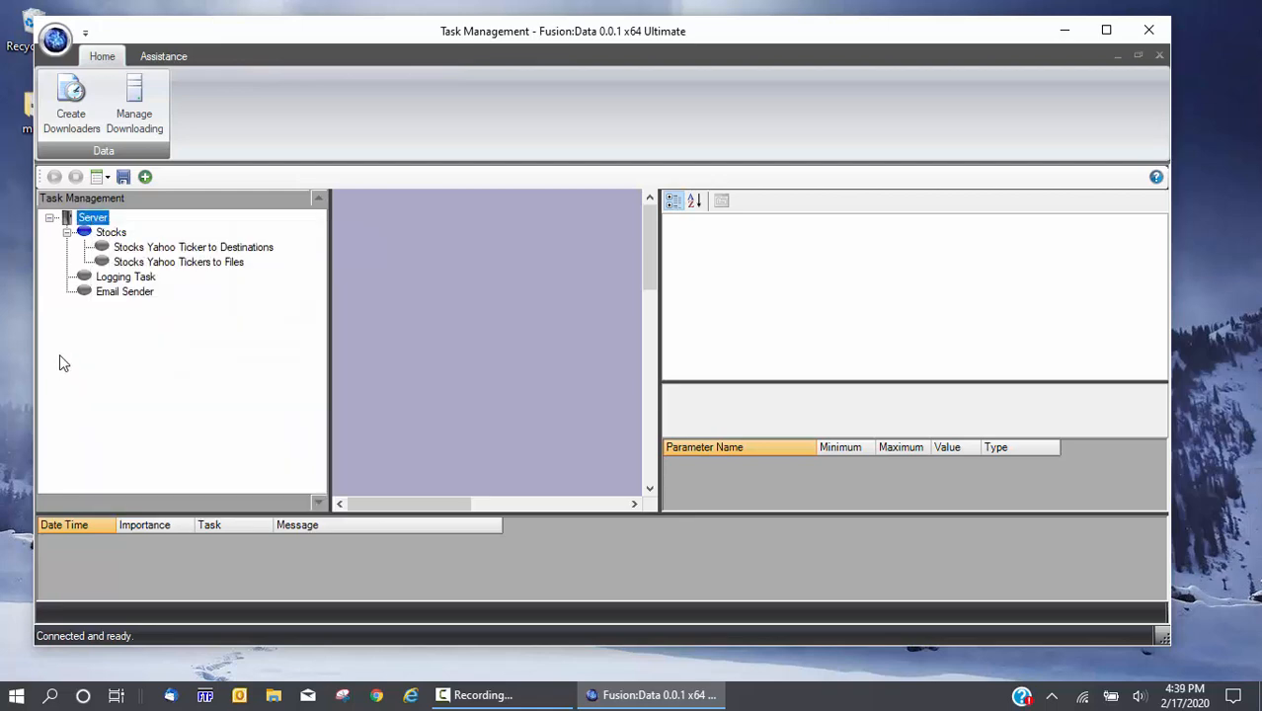
{"action": "left_click", "coordinate": [150, 178]}
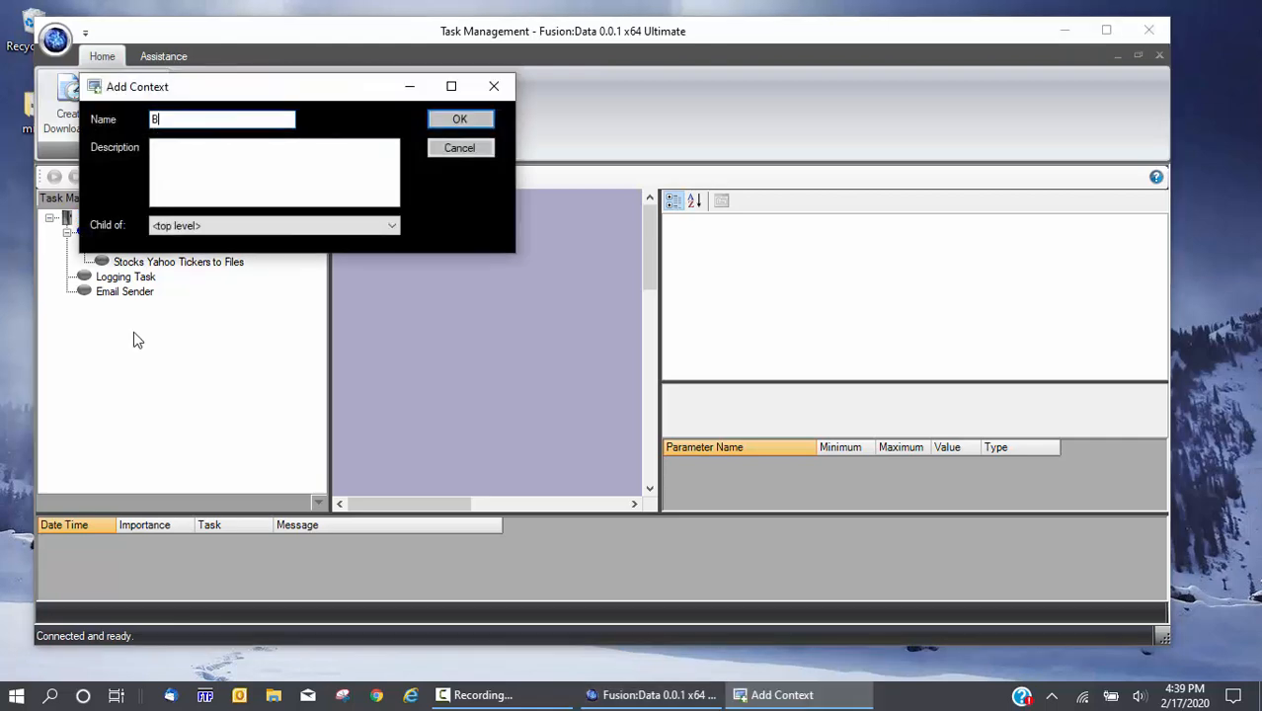
{"action": "type", "text": "Bonds"}
{"action": "key", "text": "Return"}
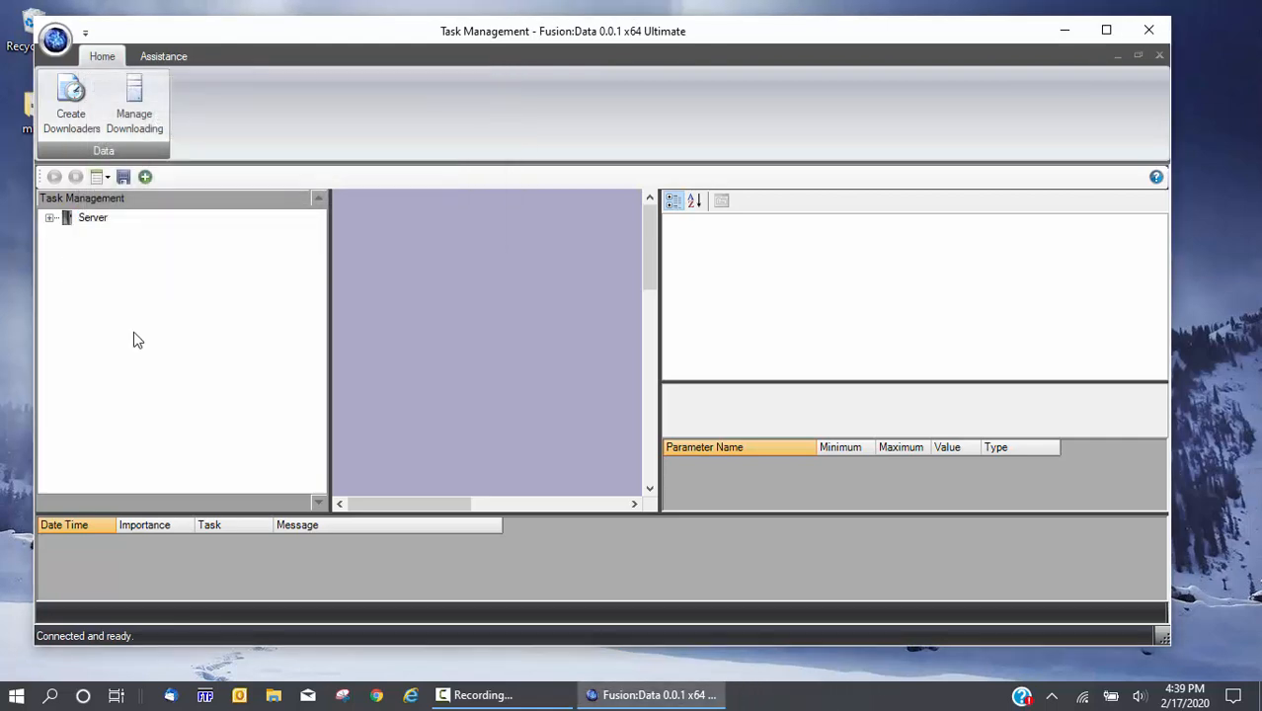
Expand Stocks and select the Stocks Yahoo Ticker to Destinations task
{"action": "left_click", "coordinate": [50, 218]}
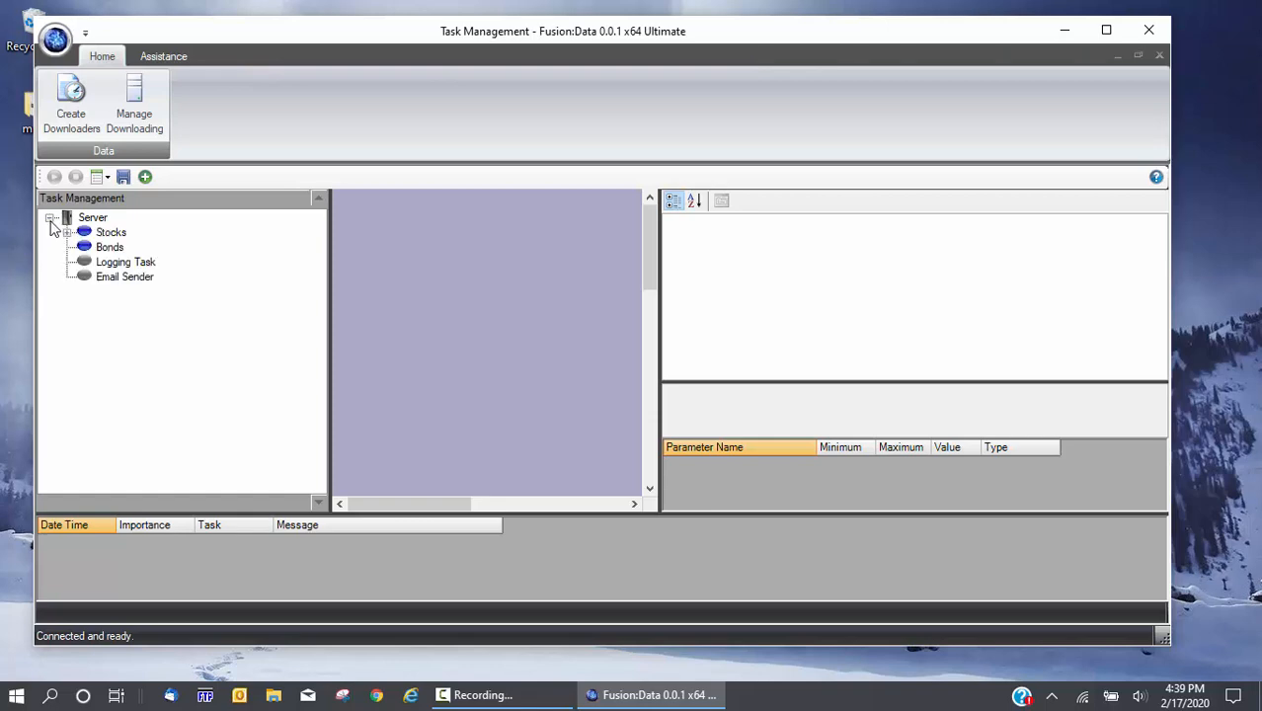
{"action": "left_click", "coordinate": [66, 233]}
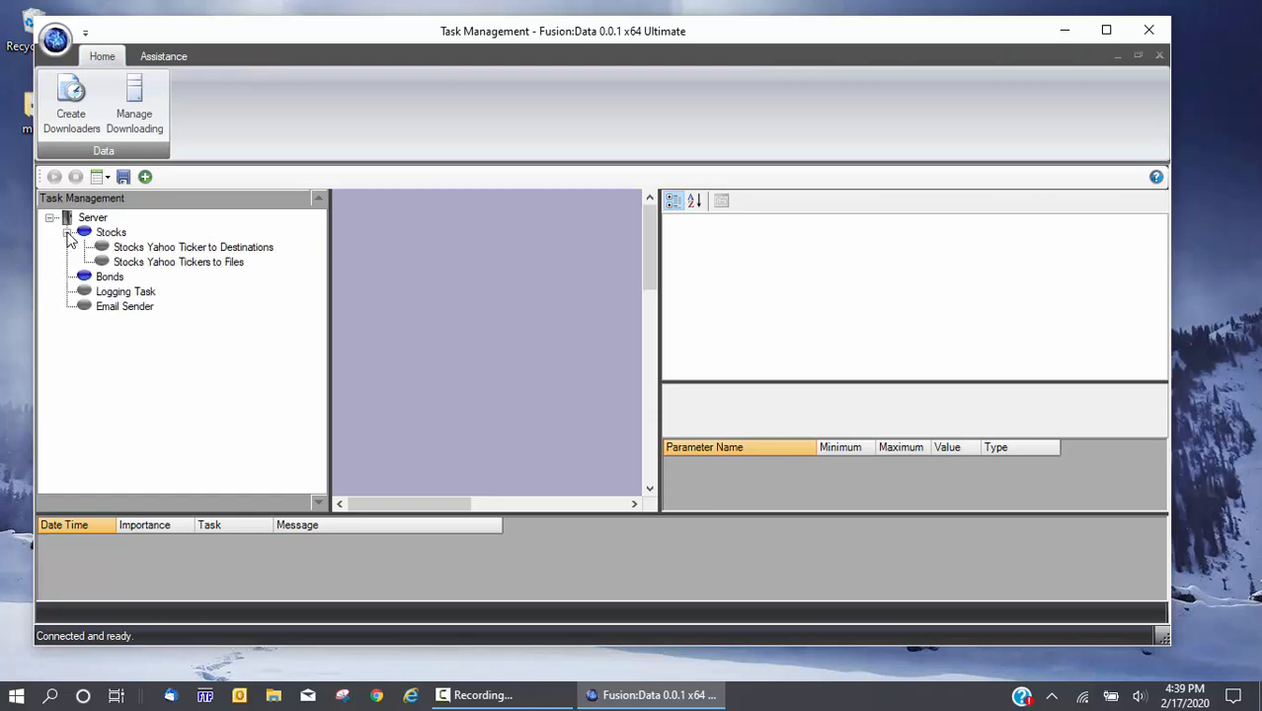
{"action": "left_click", "coordinate": [188, 263]}
{"action": "left_click", "coordinate": [202, 247]}
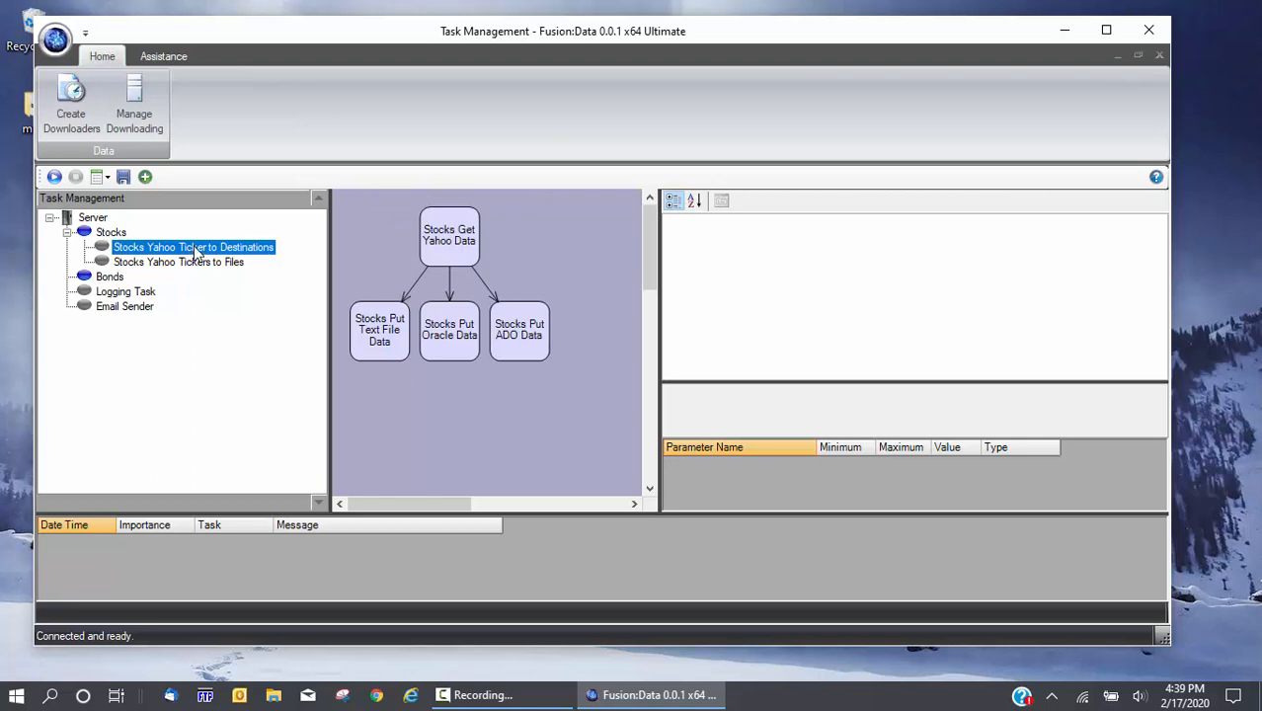
Make 2 copies of the Stocks Yahoo Ticker to Destinations task
{"action": "right_click", "coordinate": [196, 252]}
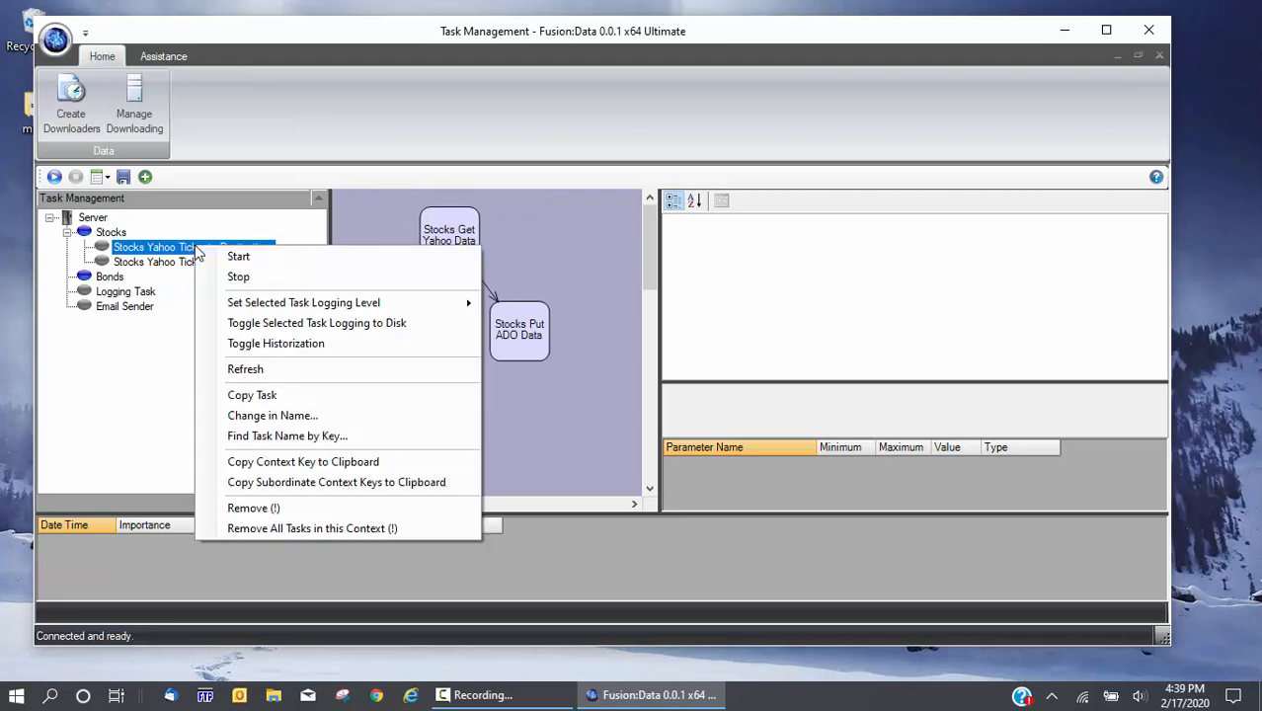
{"action": "left_click", "coordinate": [231, 396]}
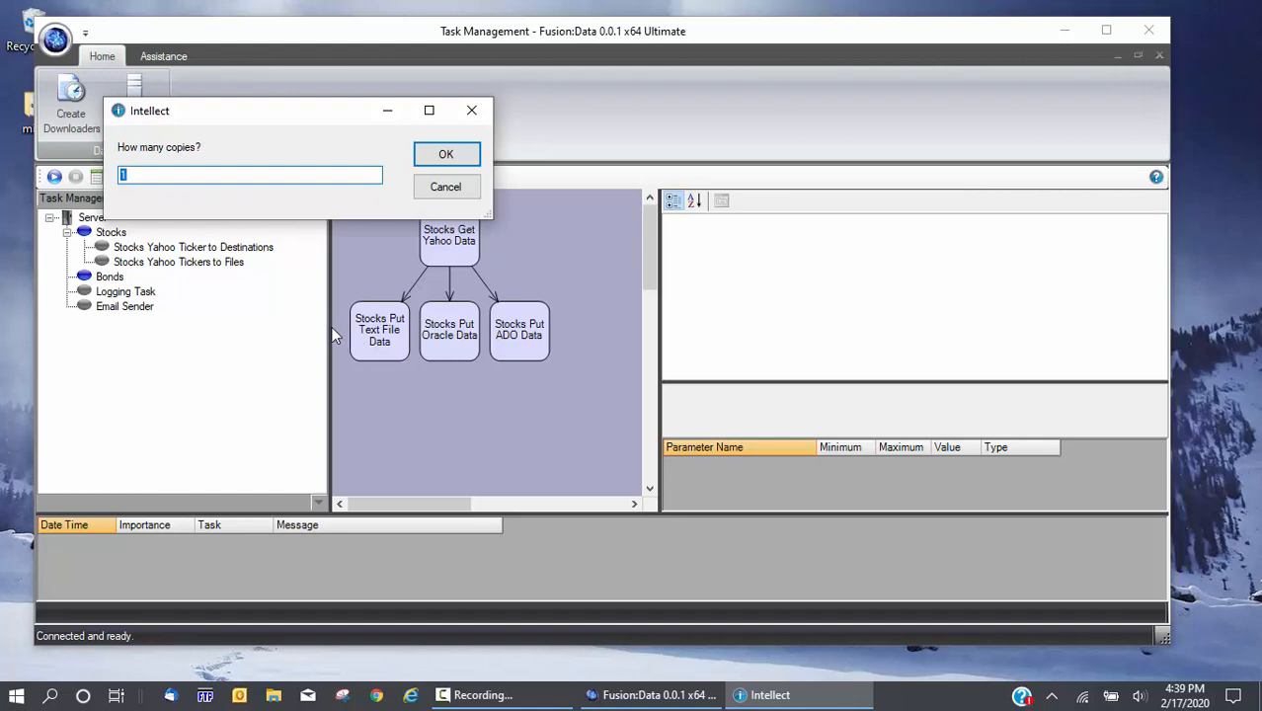
{"action": "type", "text": "2"}
{"action": "left_click", "coordinate": [443, 155]}
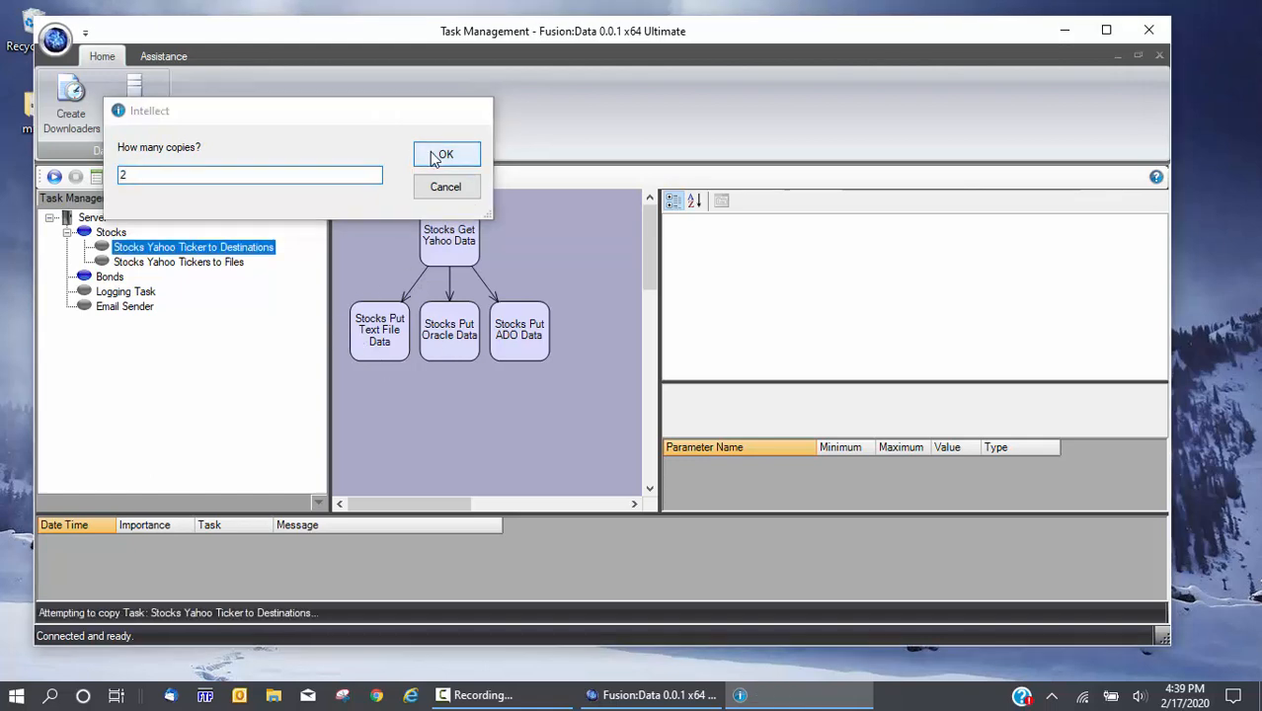
Move a Yahoo Ticker to Destinations copy into the Bonds context
{"action": "left_click", "coordinate": [50, 217]}
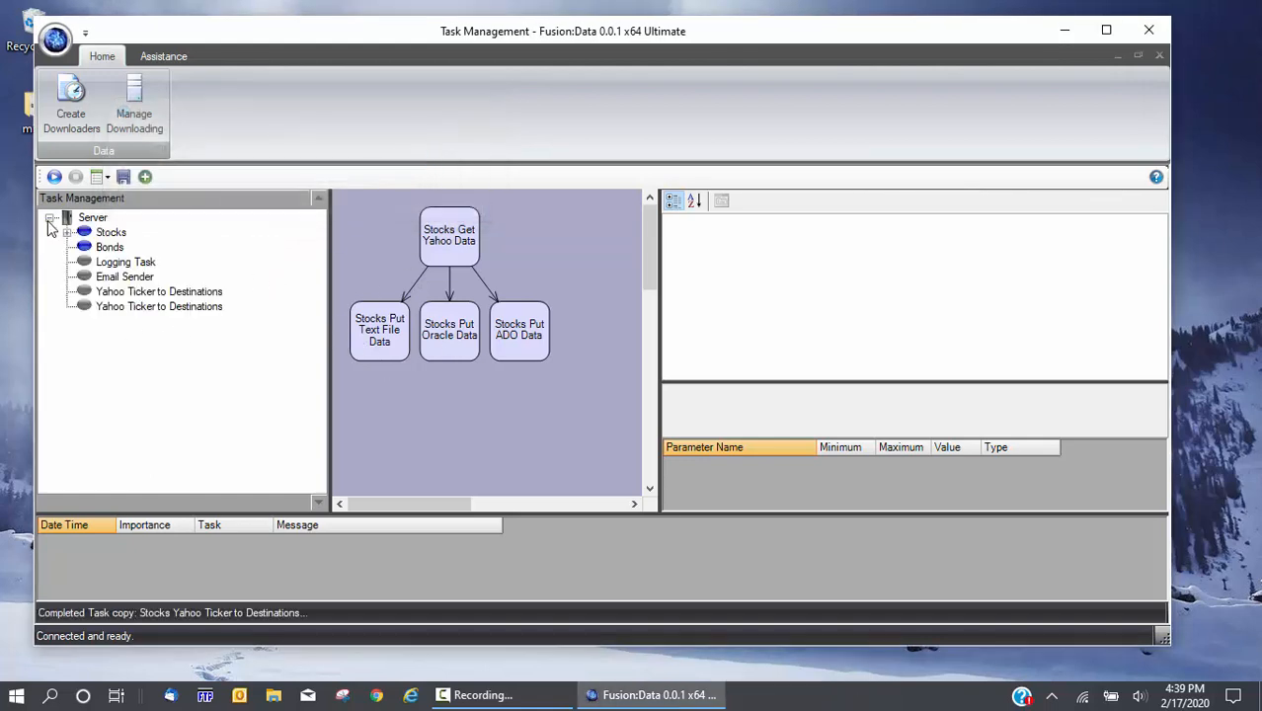
{"action": "left_click", "coordinate": [122, 308]}
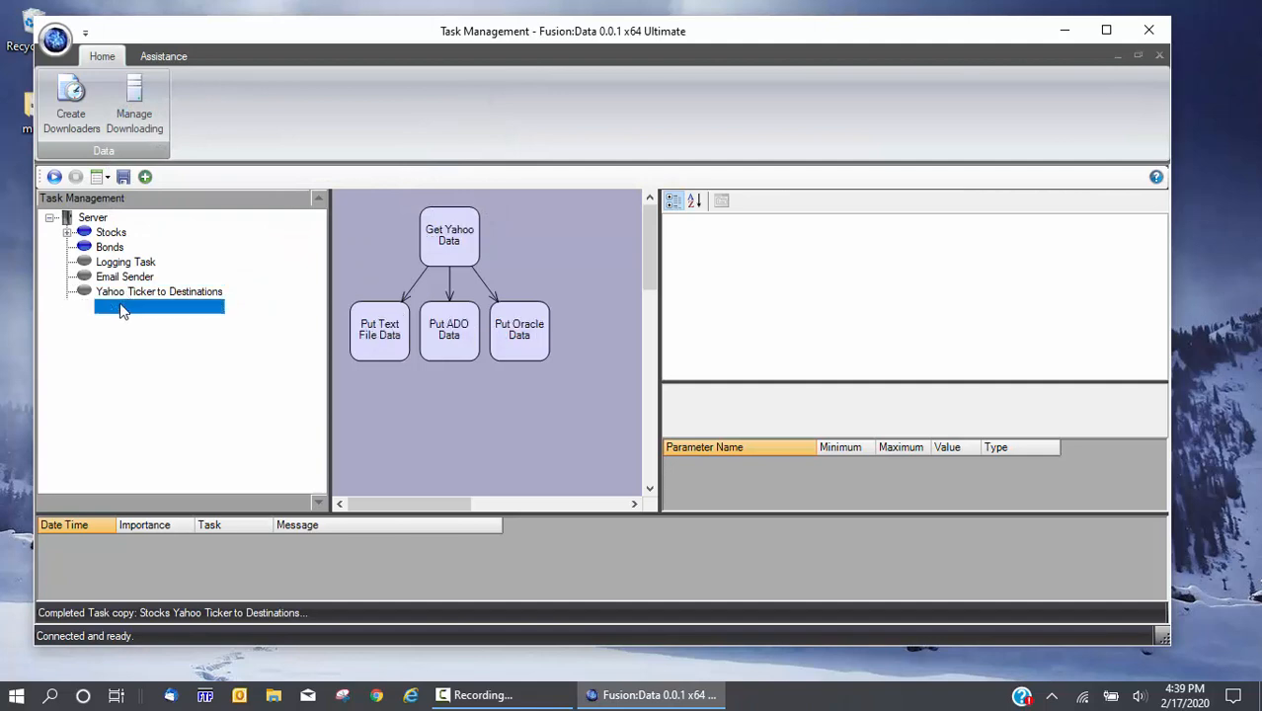
{"action": "left_click", "coordinate": [67, 233]}
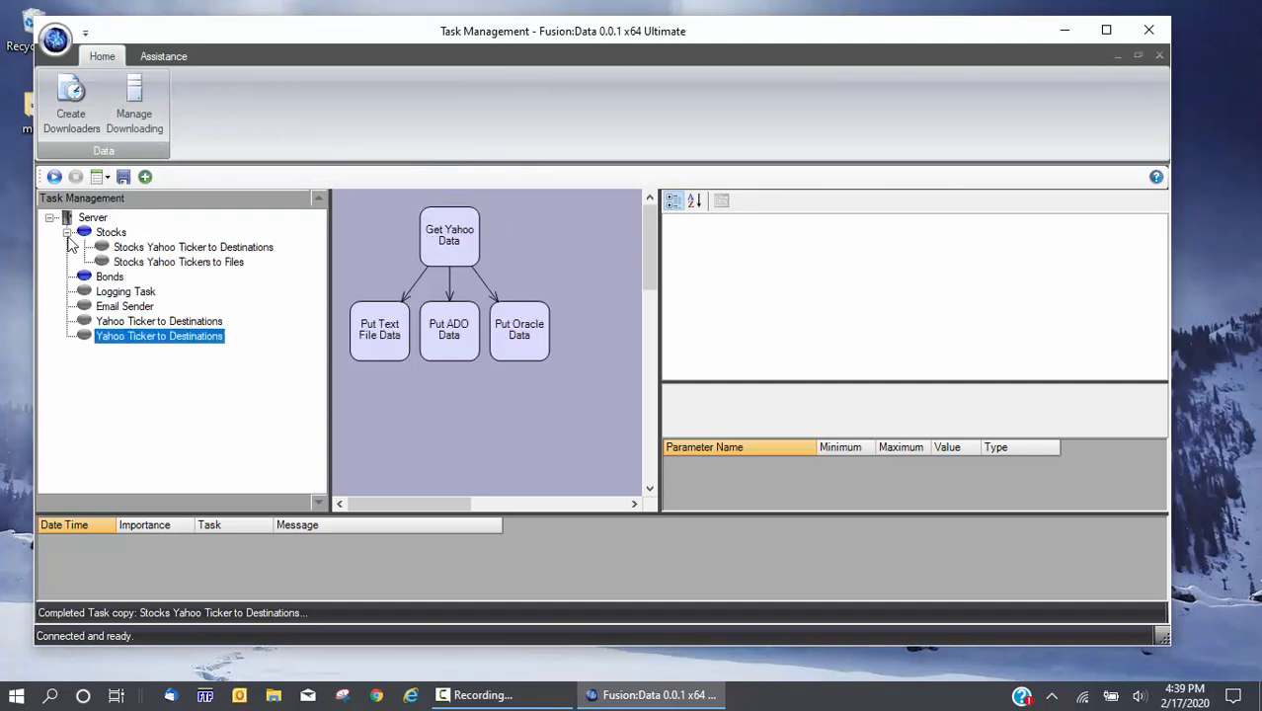
{"action": "left_click", "coordinate": [117, 322]}
{"action": "left_click", "coordinate": [112, 279]}
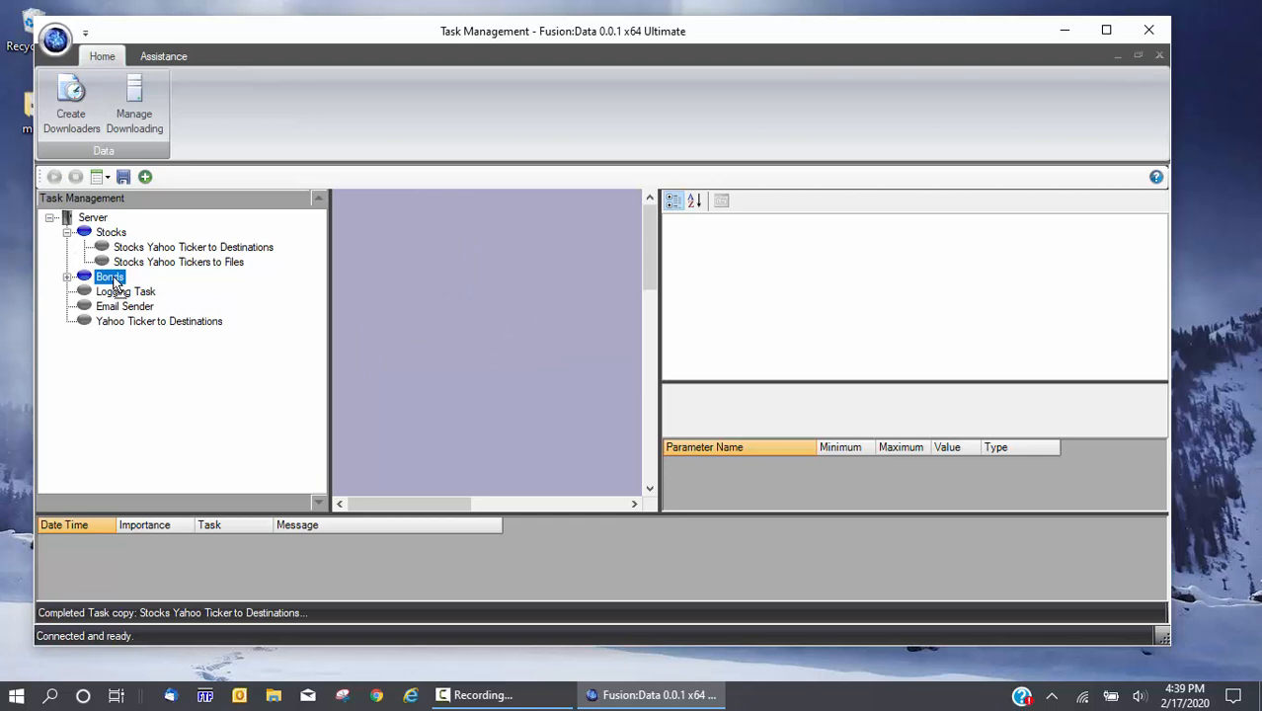
{"action": "left_click_drag", "start_coordinate": [116, 322], "coordinate": [111, 280]}
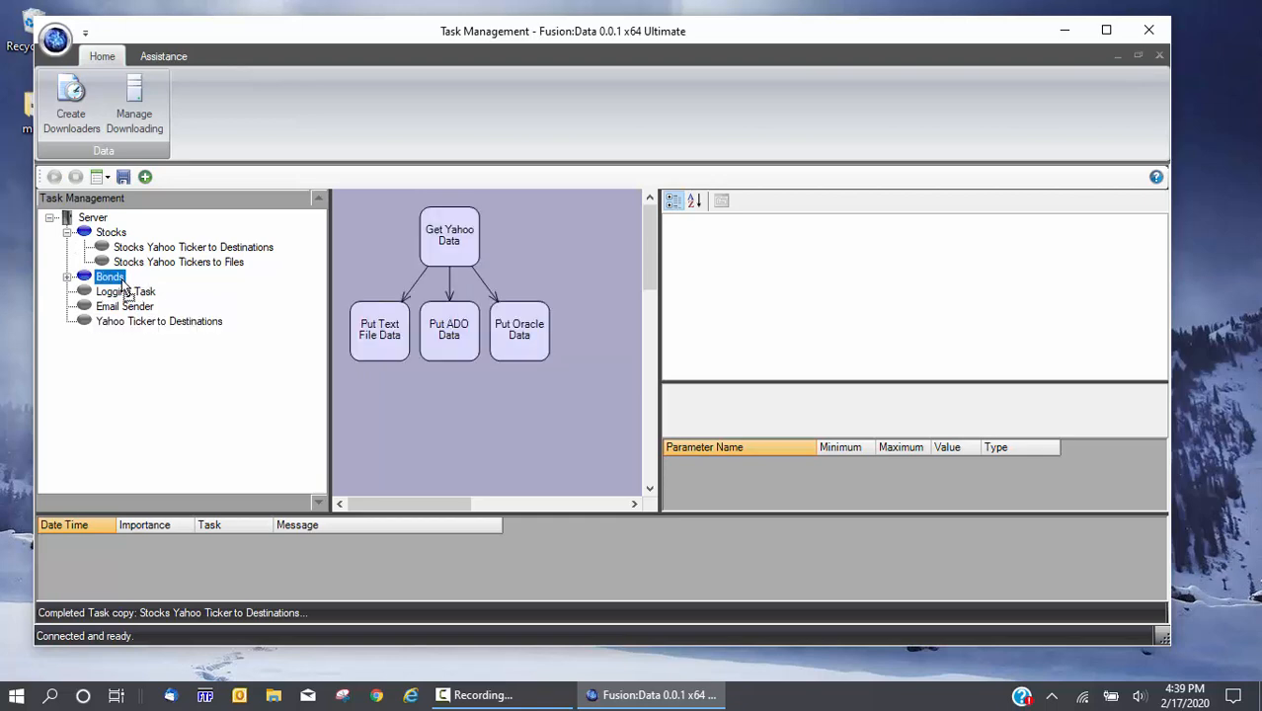
Review the flows of both Bonds tasks, then collapse the Bonds group
{"action": "left_click", "coordinate": [67, 278]}
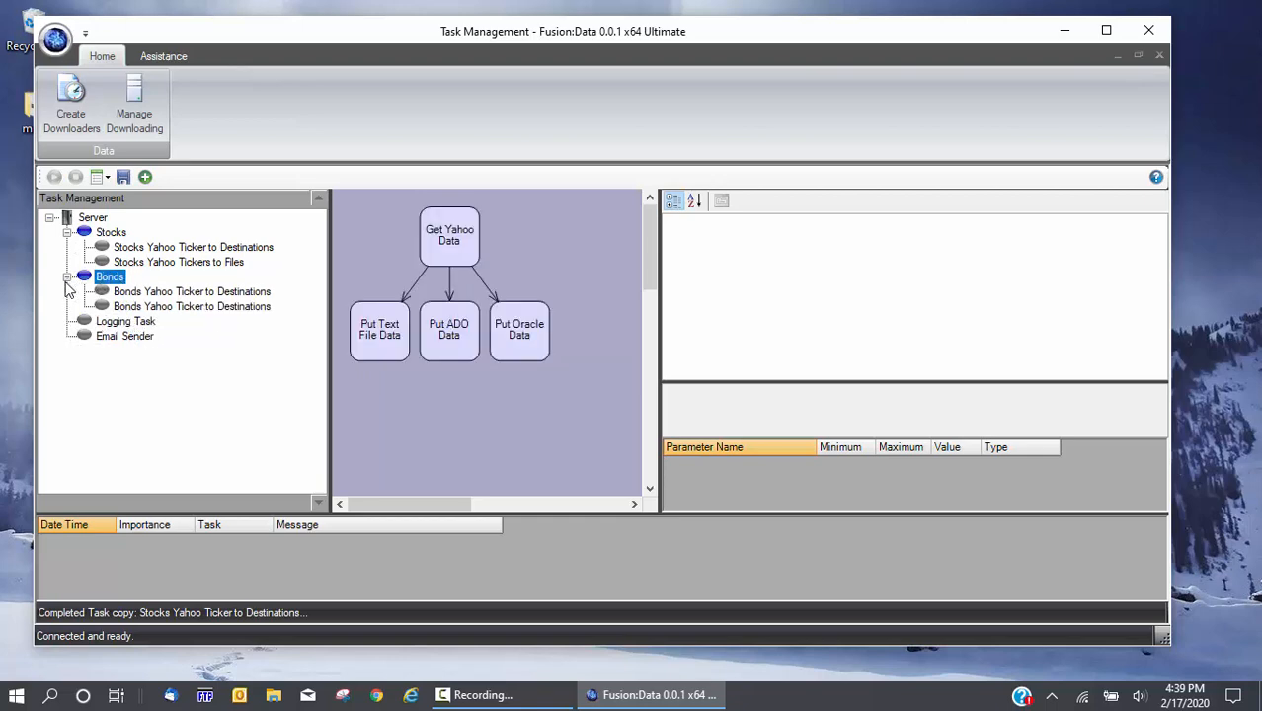
{"action": "left_click", "coordinate": [147, 291]}
{"action": "left_click", "coordinate": [172, 308]}
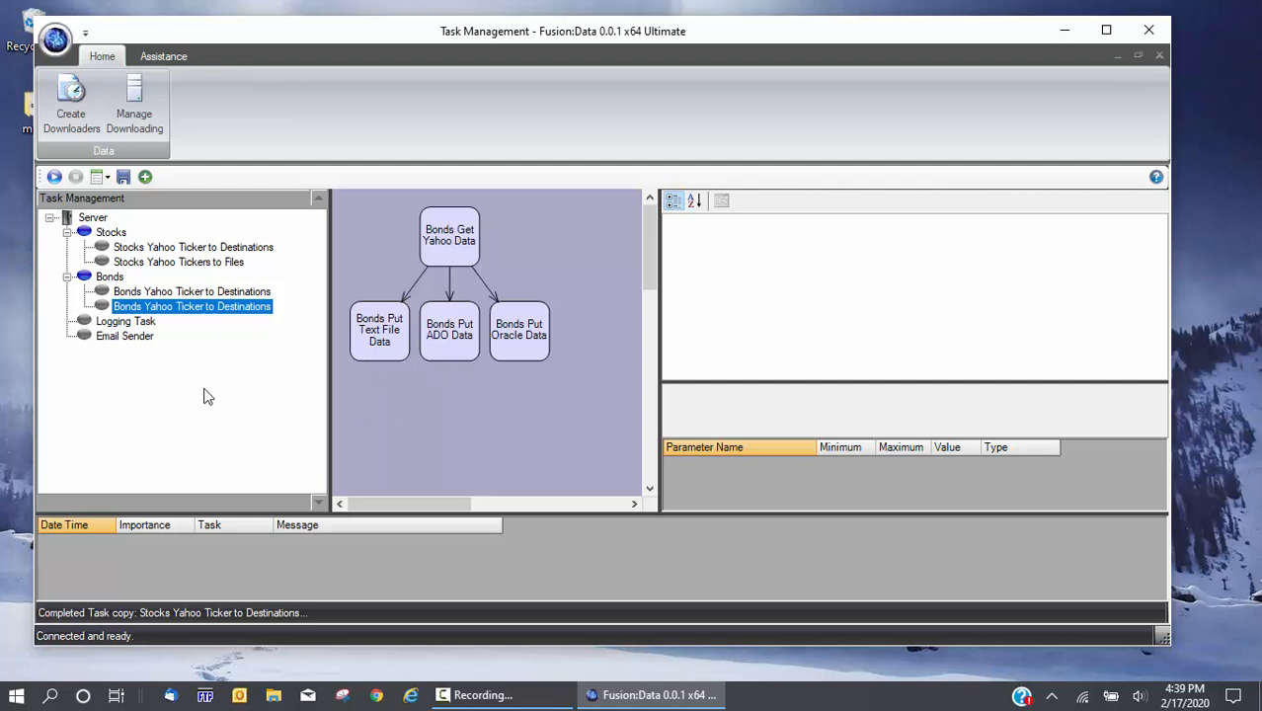
{"action": "left_click", "coordinate": [236, 294]}
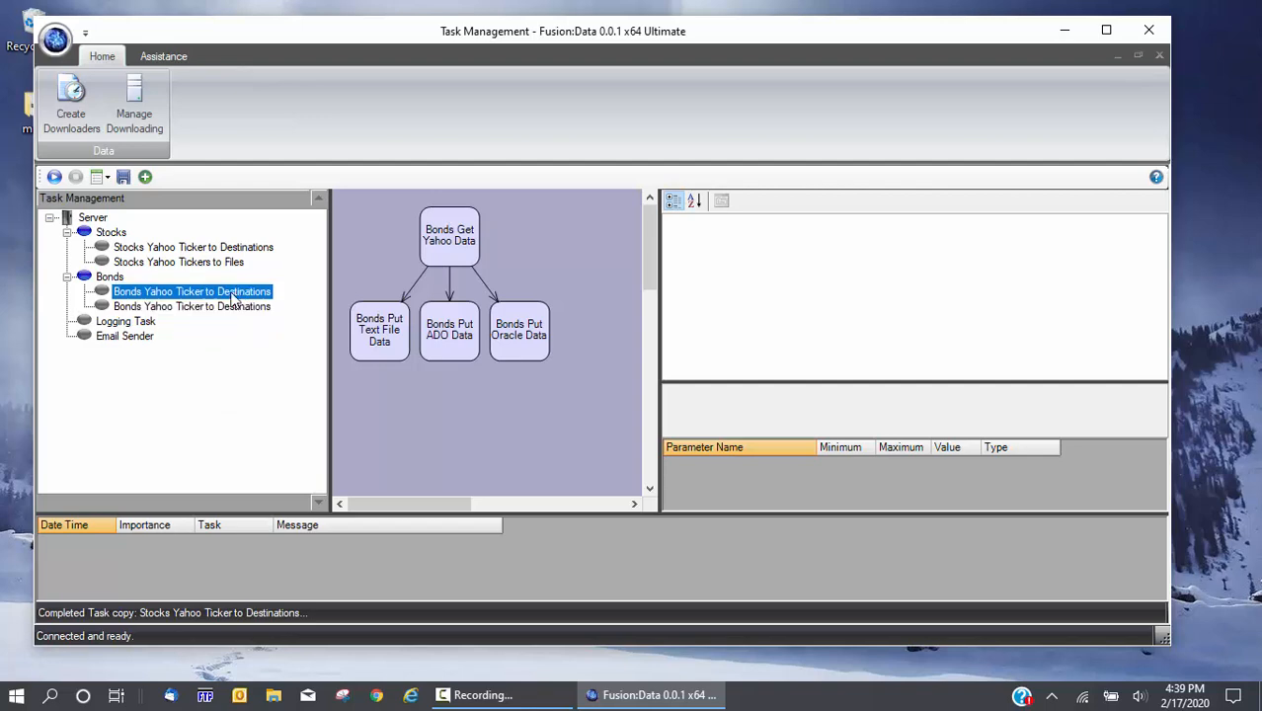
{"action": "left_click", "coordinate": [68, 278]}
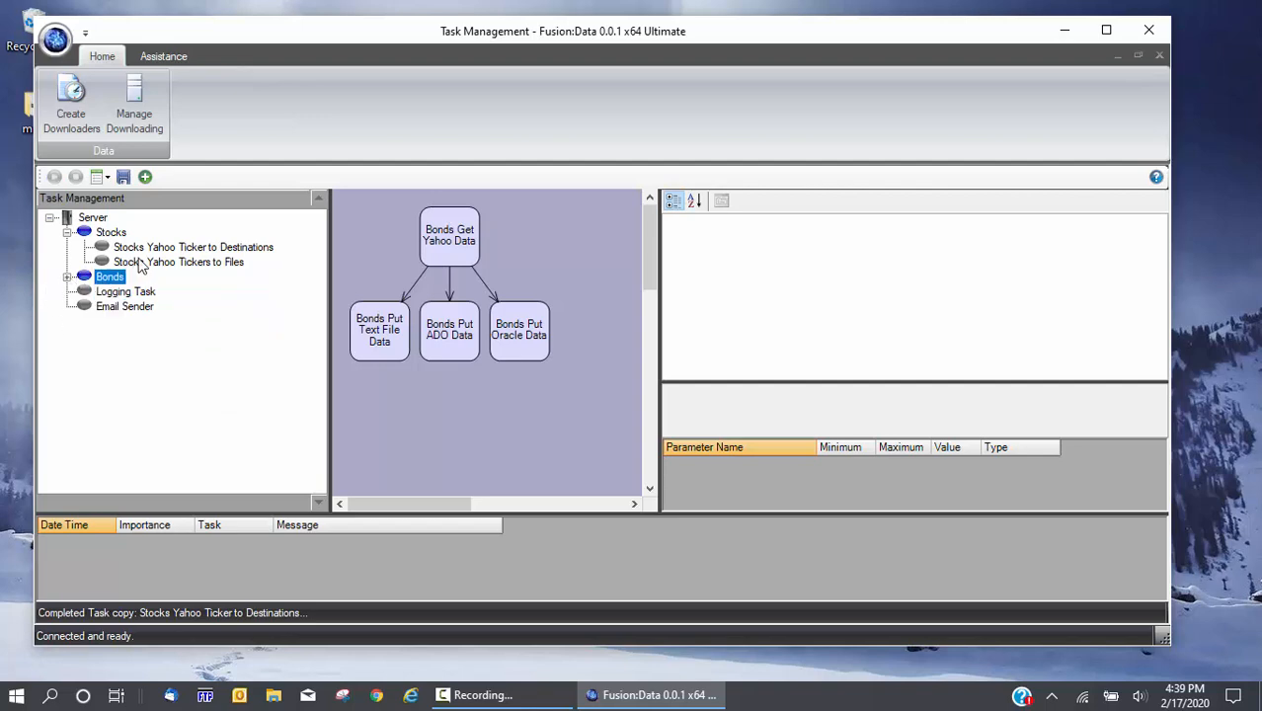
Select the Stocks YahooToFile node and maximize the application window
{"action": "left_click", "coordinate": [140, 265]}
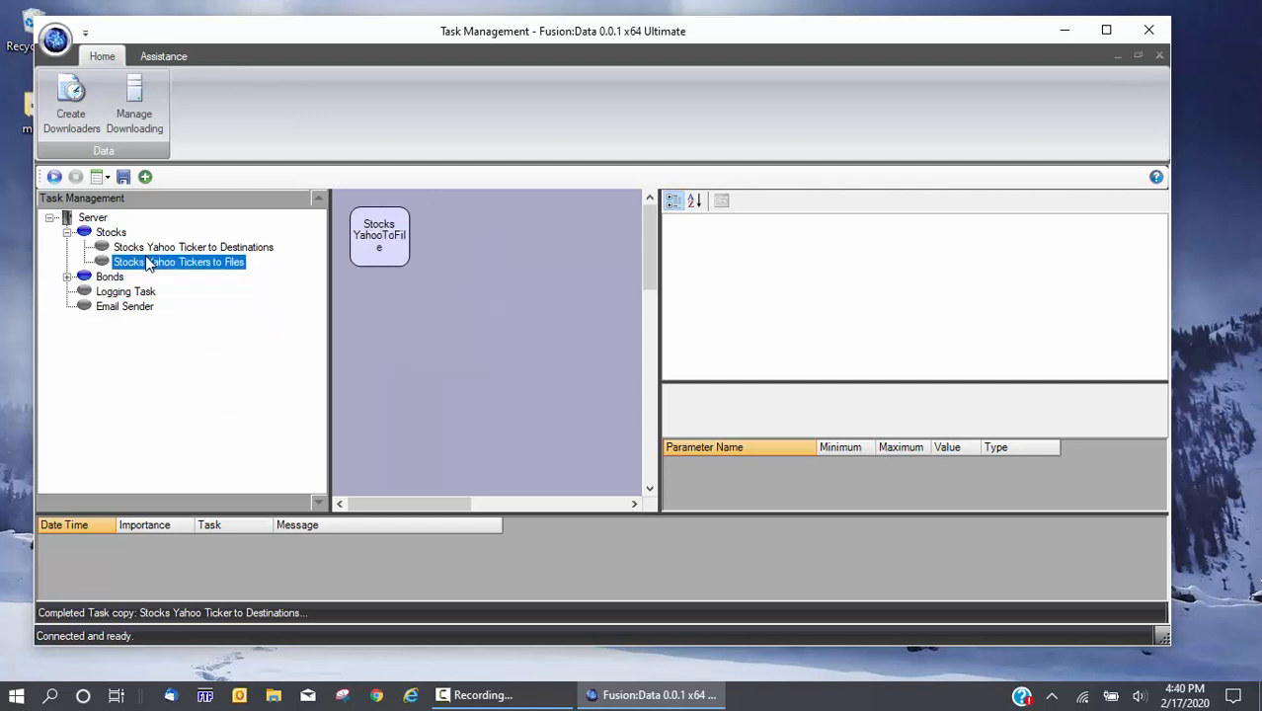
{"action": "left_click", "coordinate": [396, 243]}
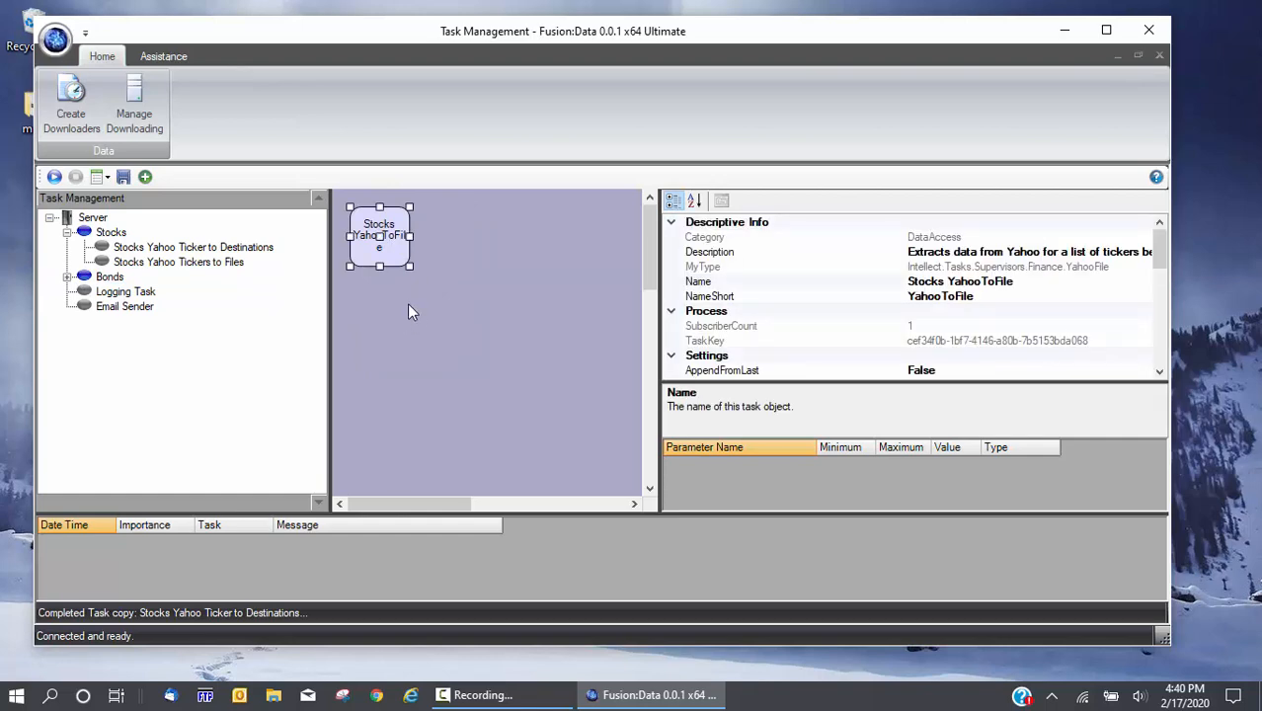
{"action": "double_click", "coordinate": [486, 32]}
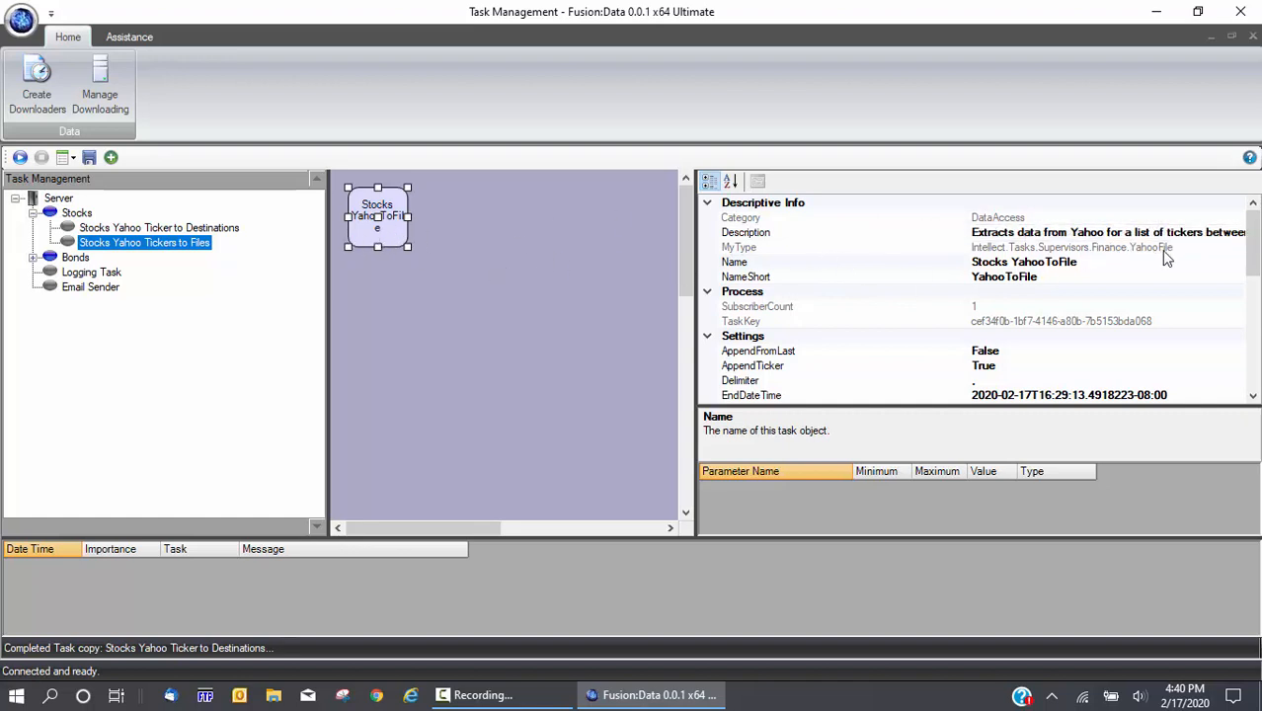
Review the Description, Category, Name, NameShort, SubscriberCount and TaskKey properties
{"action": "left_click", "coordinate": [1003, 232]}
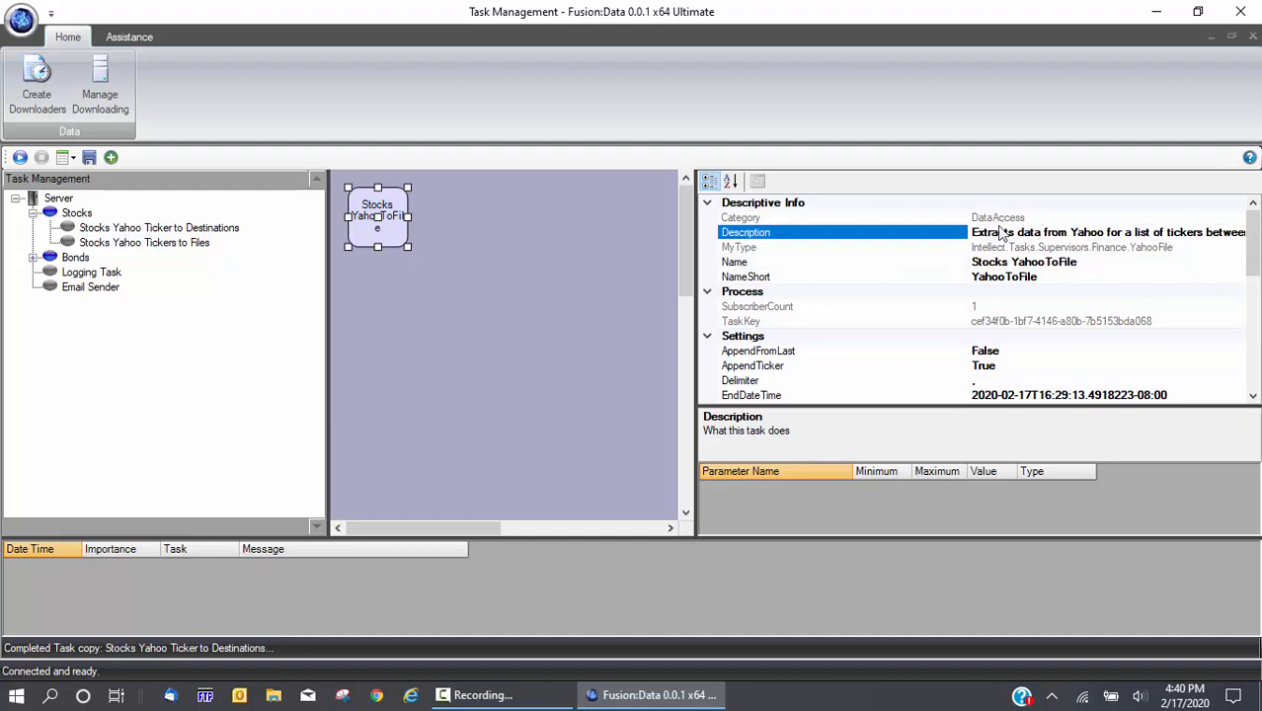
{"action": "left_click", "coordinate": [997, 217]}
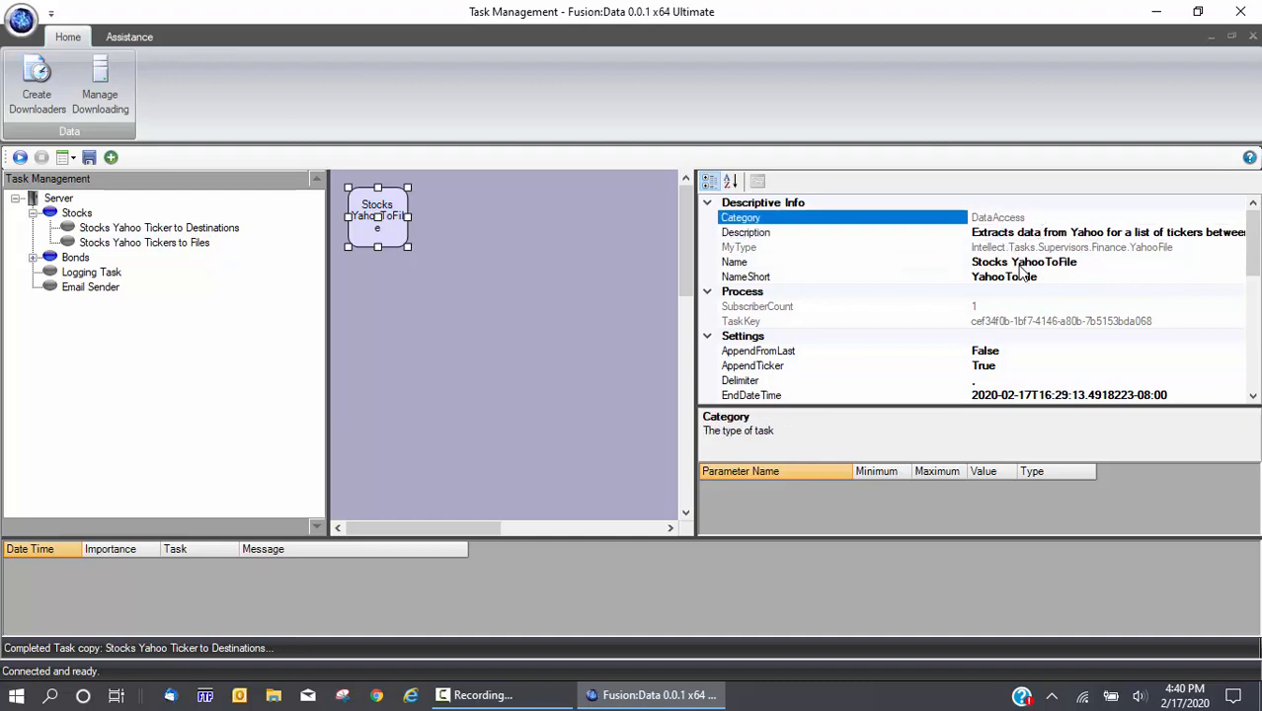
{"action": "left_click", "coordinate": [1022, 265]}
{"action": "left_click", "coordinate": [1037, 279]}
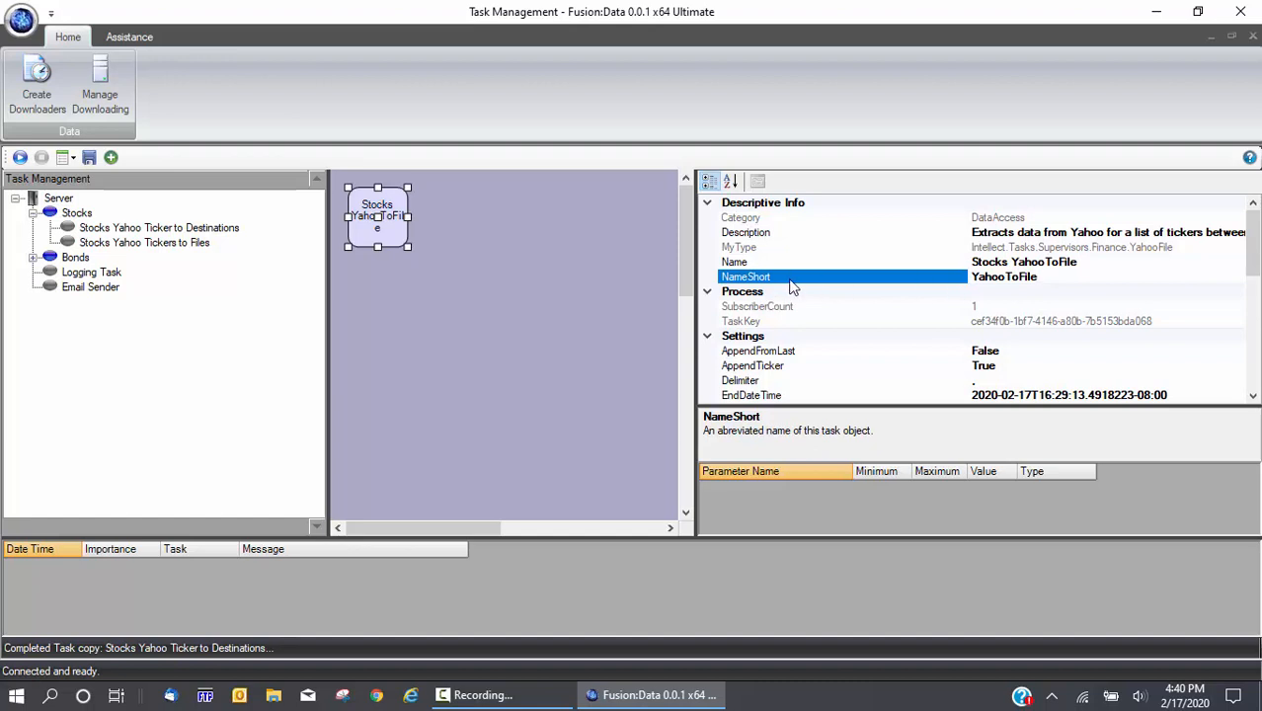
{"action": "left_click", "coordinate": [755, 263]}
{"action": "left_click", "coordinate": [753, 279]}
{"action": "left_click", "coordinate": [780, 310]}
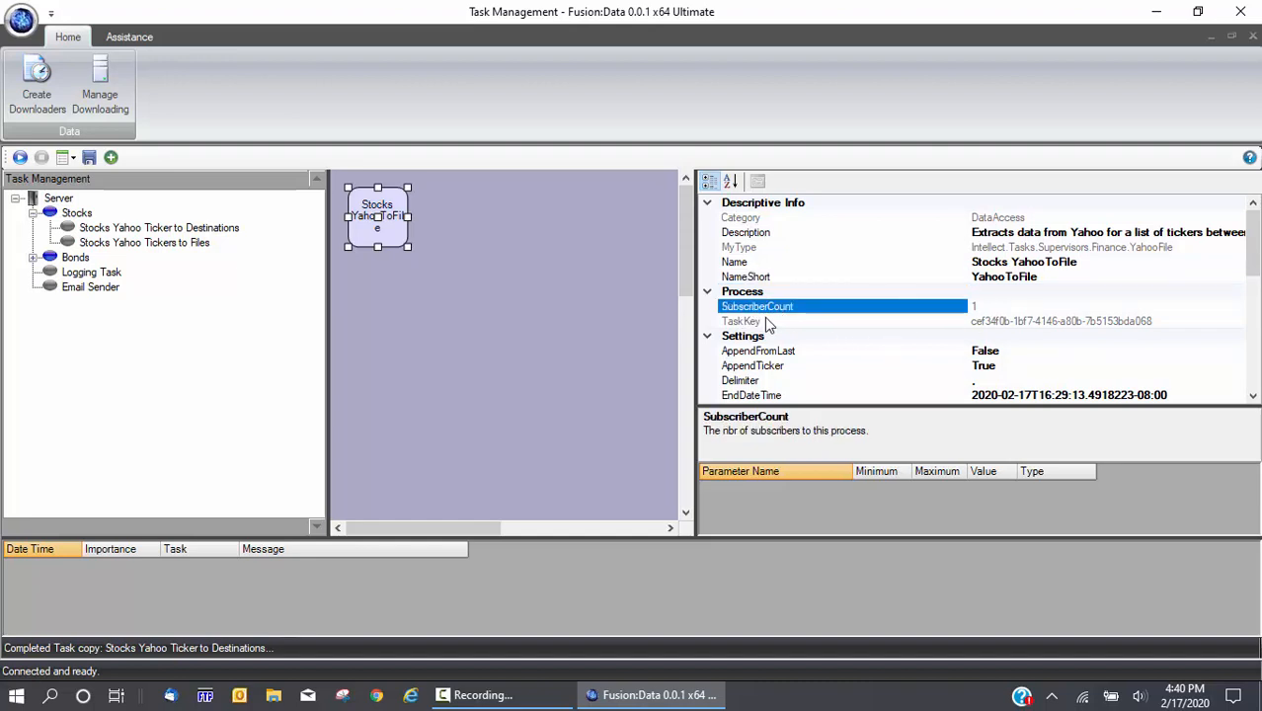
{"action": "left_click", "coordinate": [765, 322]}
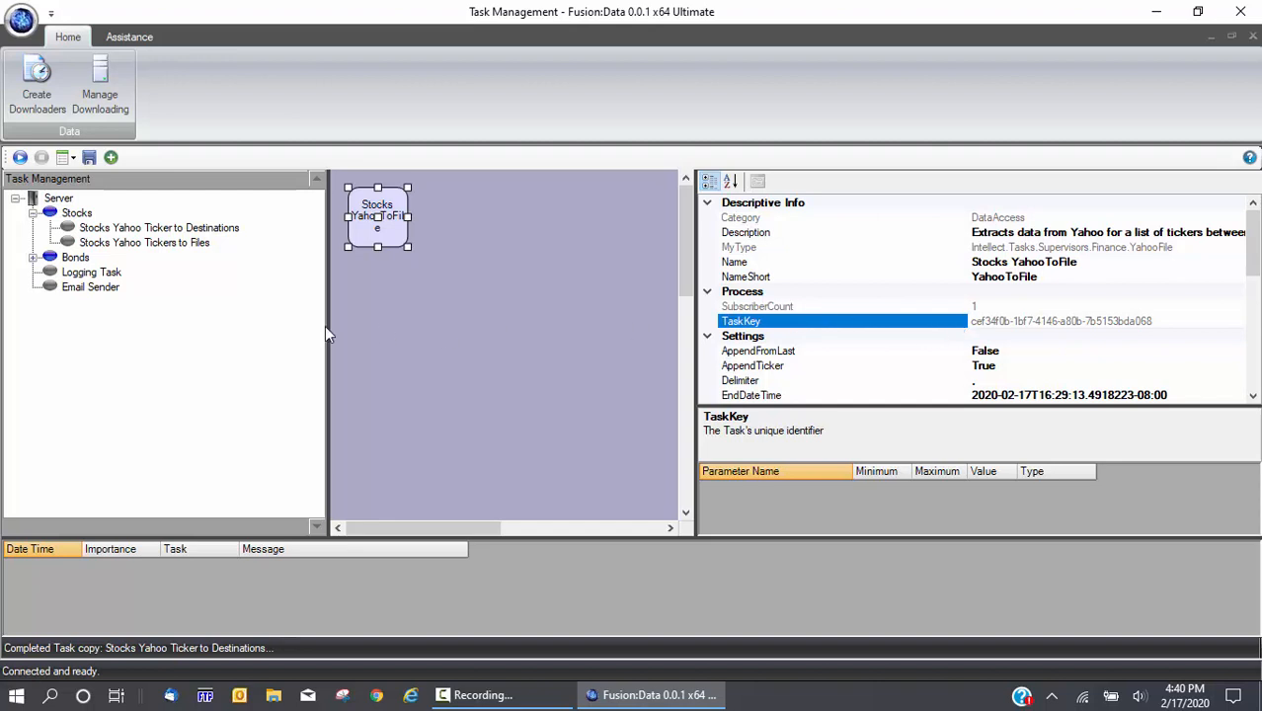
{"action": "left_click", "coordinate": [191, 233]}
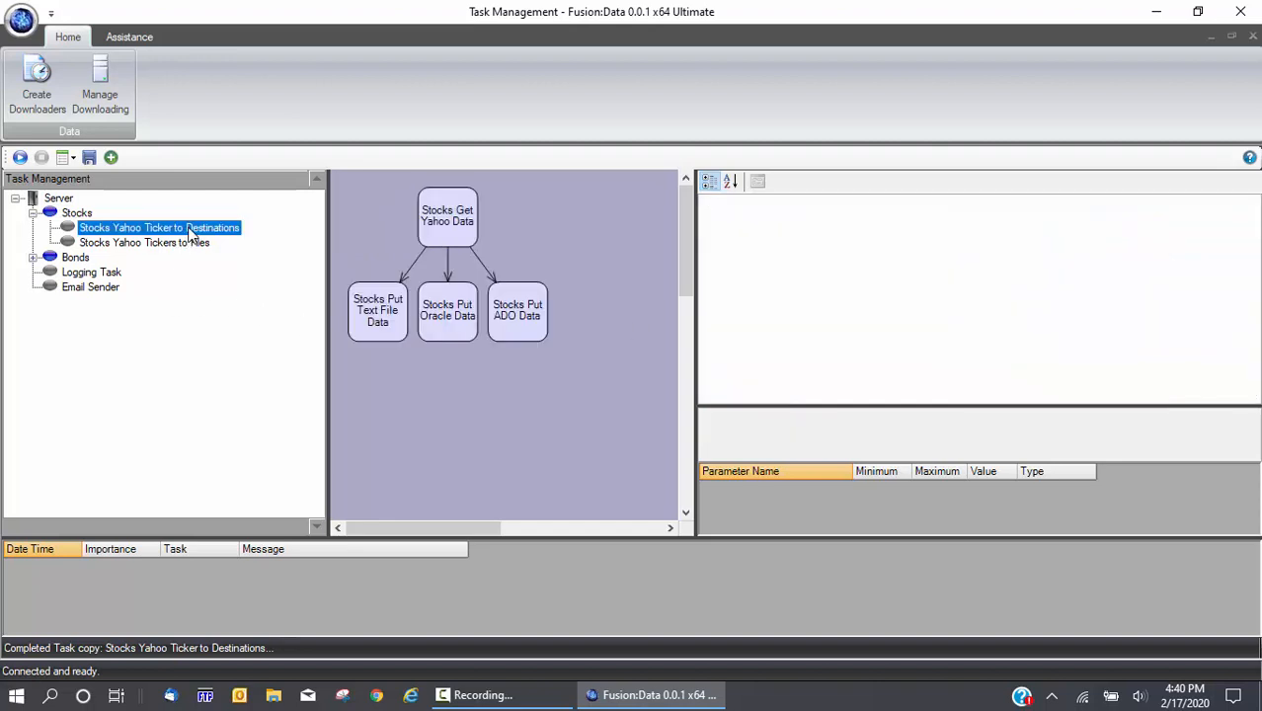
Inspect the Get Yahoo Data, Put Text File, Oracle and ADO nodes, then reselect Stocks YahooToFile
{"action": "left_click", "coordinate": [444, 233]}
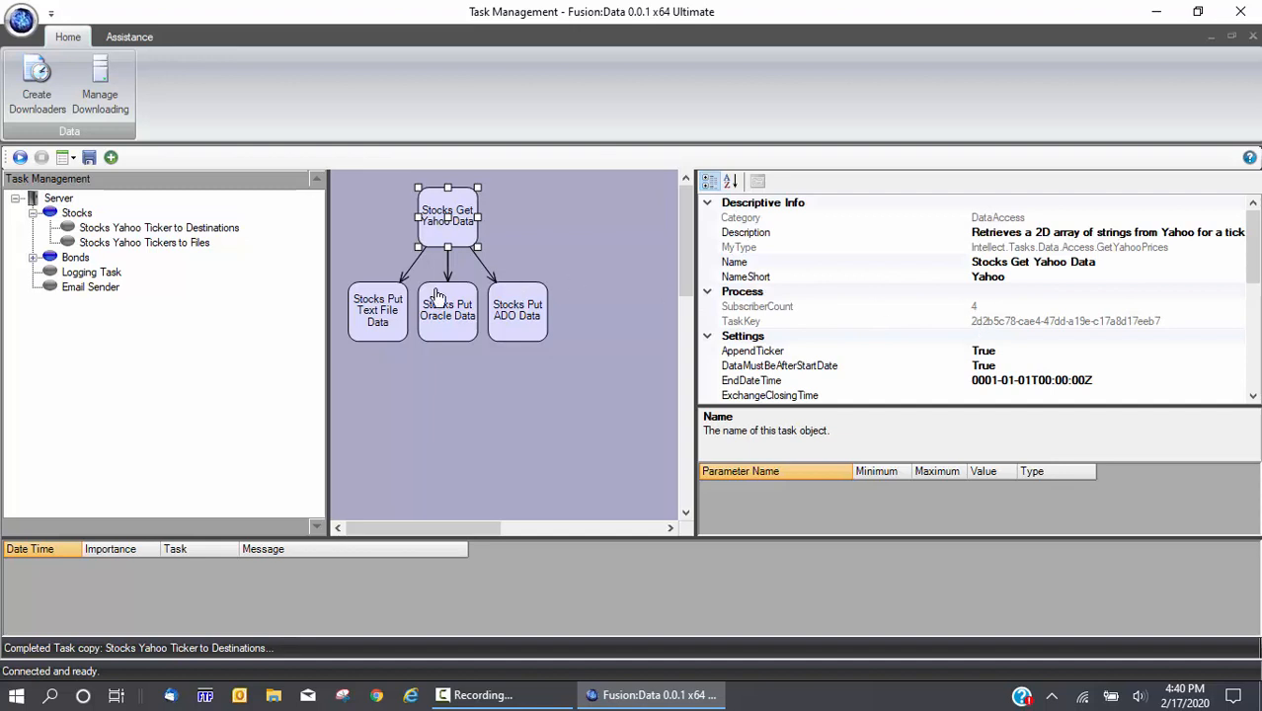
{"action": "left_click", "coordinate": [379, 312]}
{"action": "left_click", "coordinate": [447, 314]}
{"action": "left_click", "coordinate": [512, 308]}
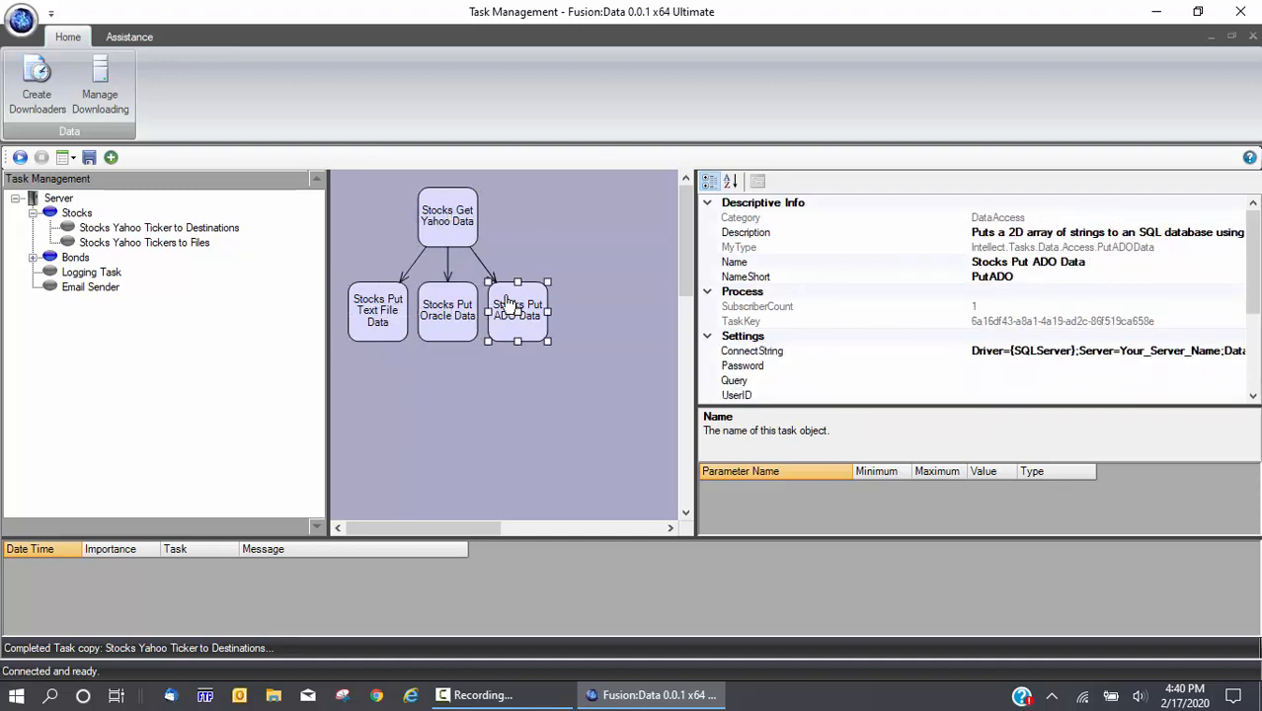
{"action": "left_click", "coordinate": [455, 223]}
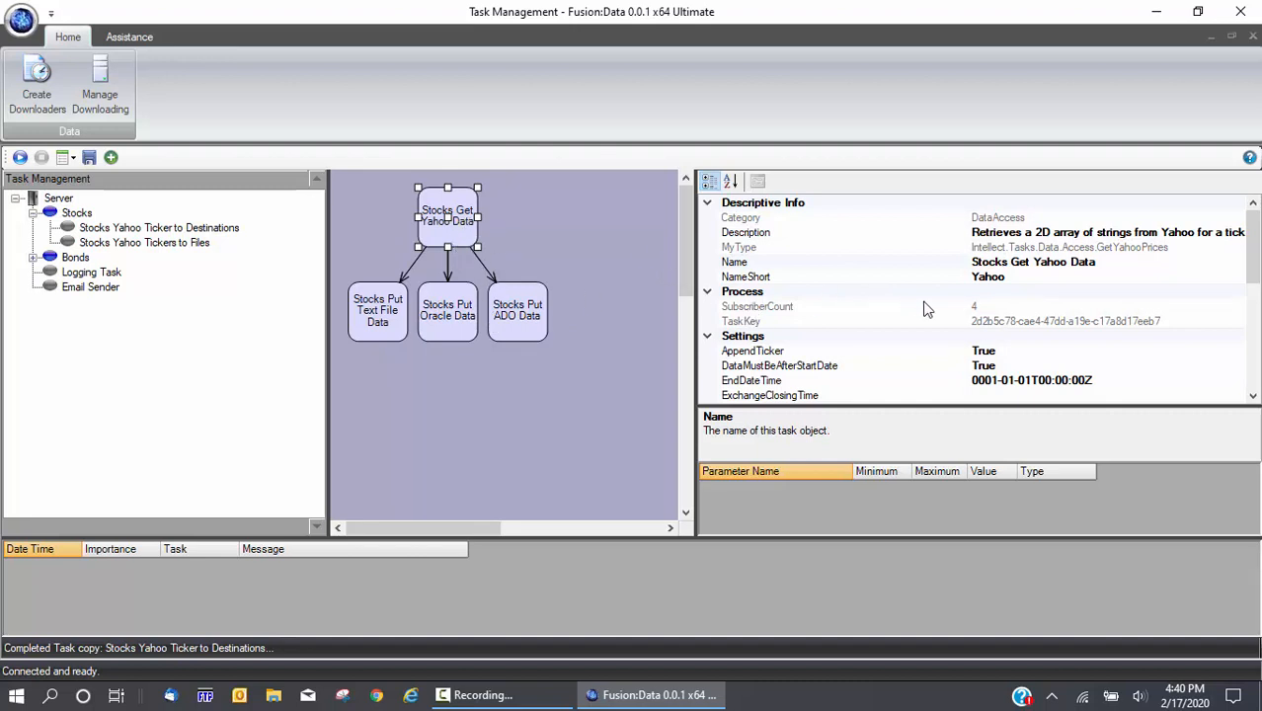
{"action": "left_click", "coordinate": [185, 244]}
{"action": "left_click", "coordinate": [391, 225]}
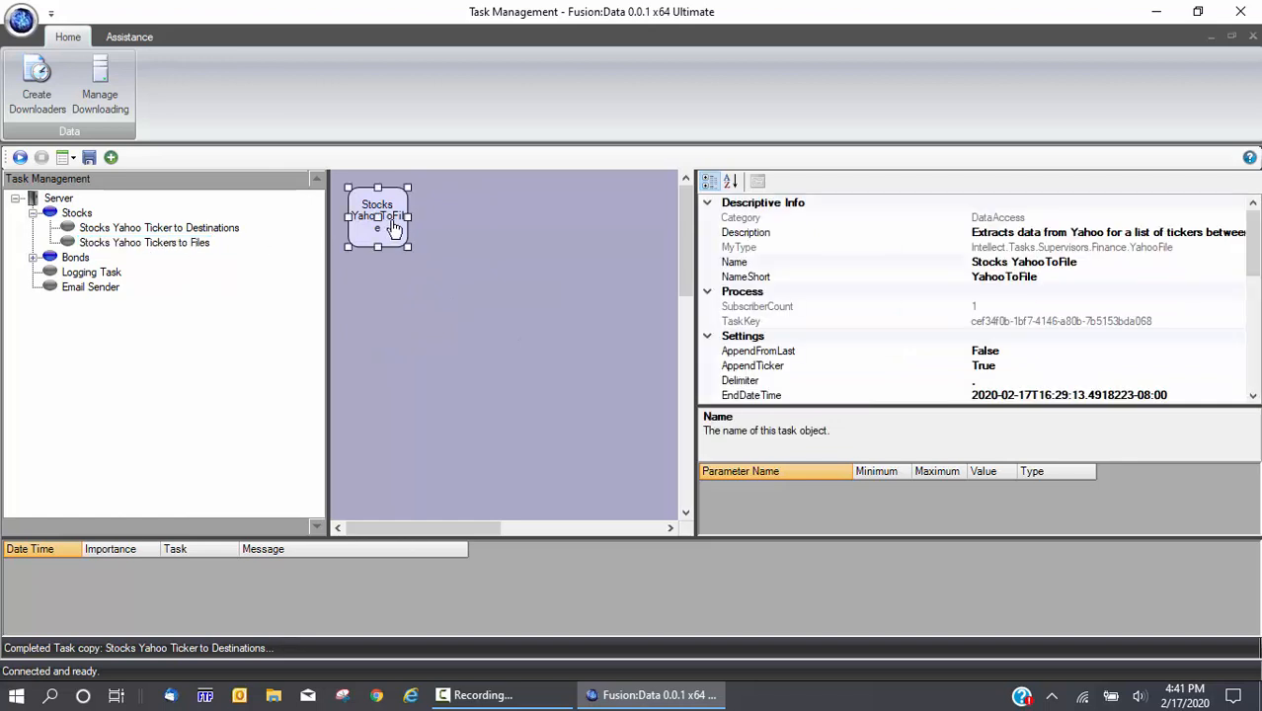
Browse the SubscriberCount, TaskKey and Settings properties and edit Tickers to AAPL,BAC,MMM
{"action": "left_click", "coordinate": [802, 308]}
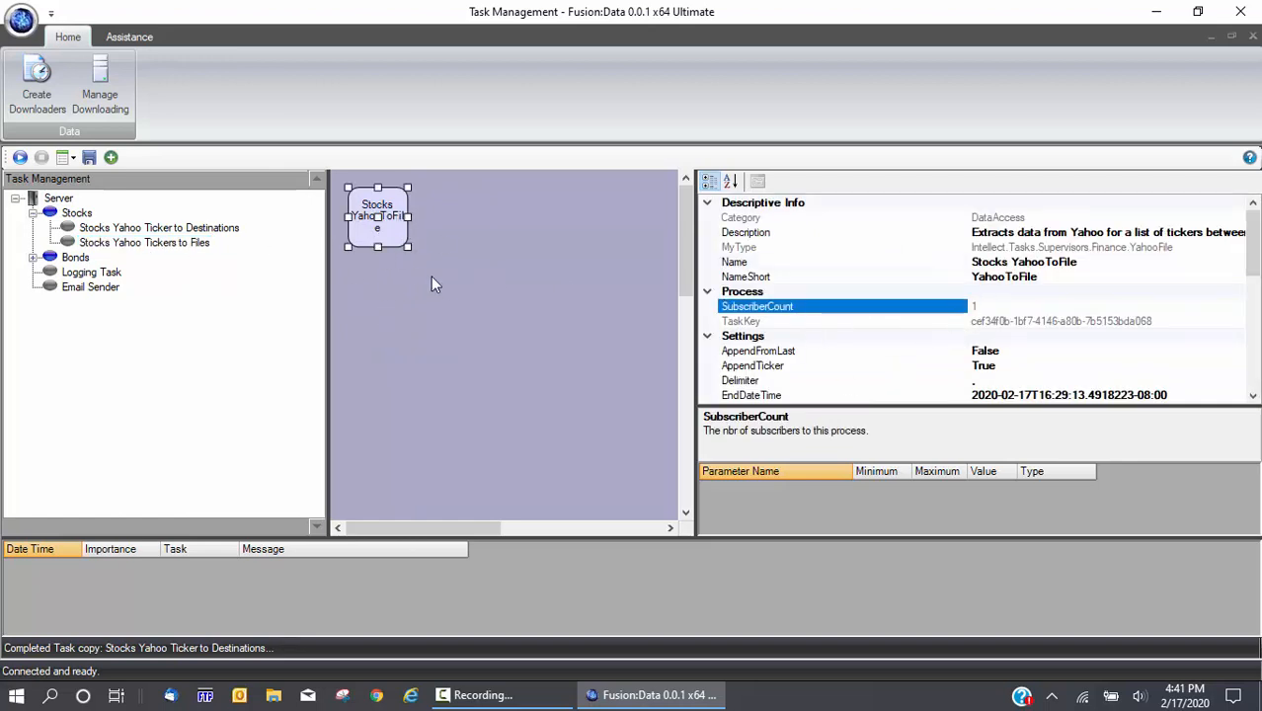
{"action": "left_click", "coordinate": [461, 306]}
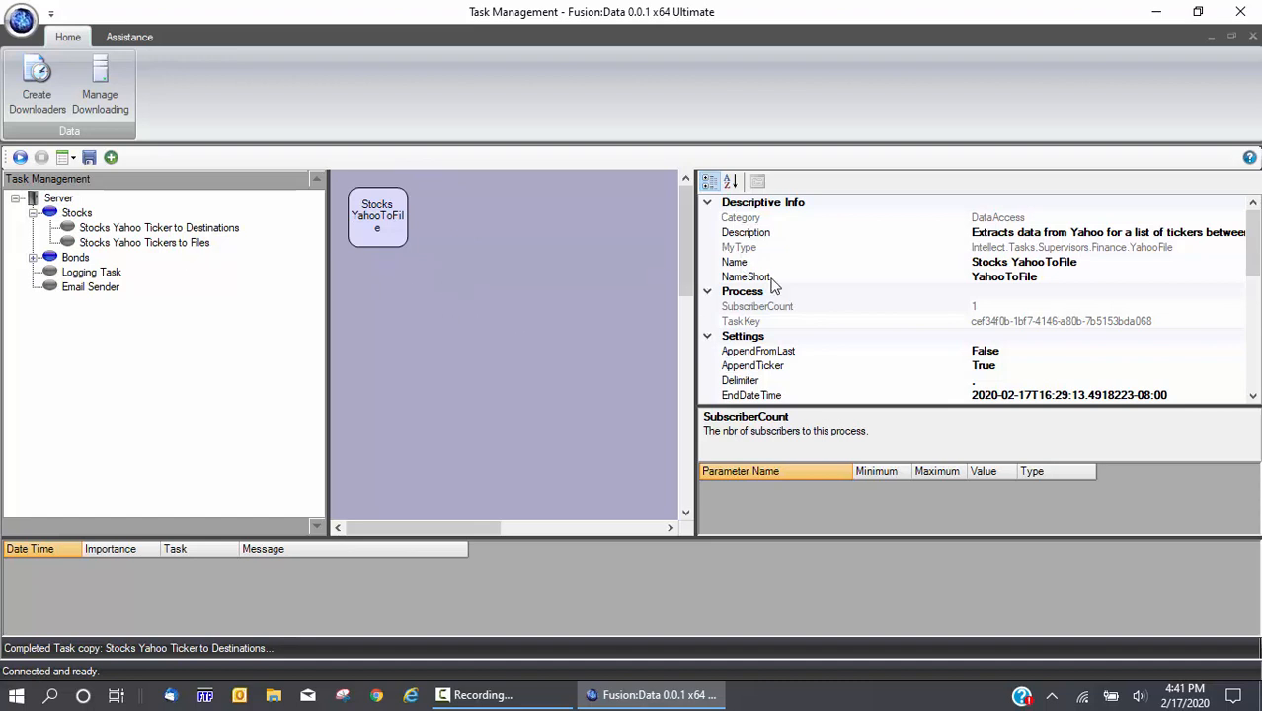
{"action": "left_click", "coordinate": [748, 324]}
{"action": "scroll", "coordinate": [832, 285], "scroll_direction": "down", "scroll_amount": 3}
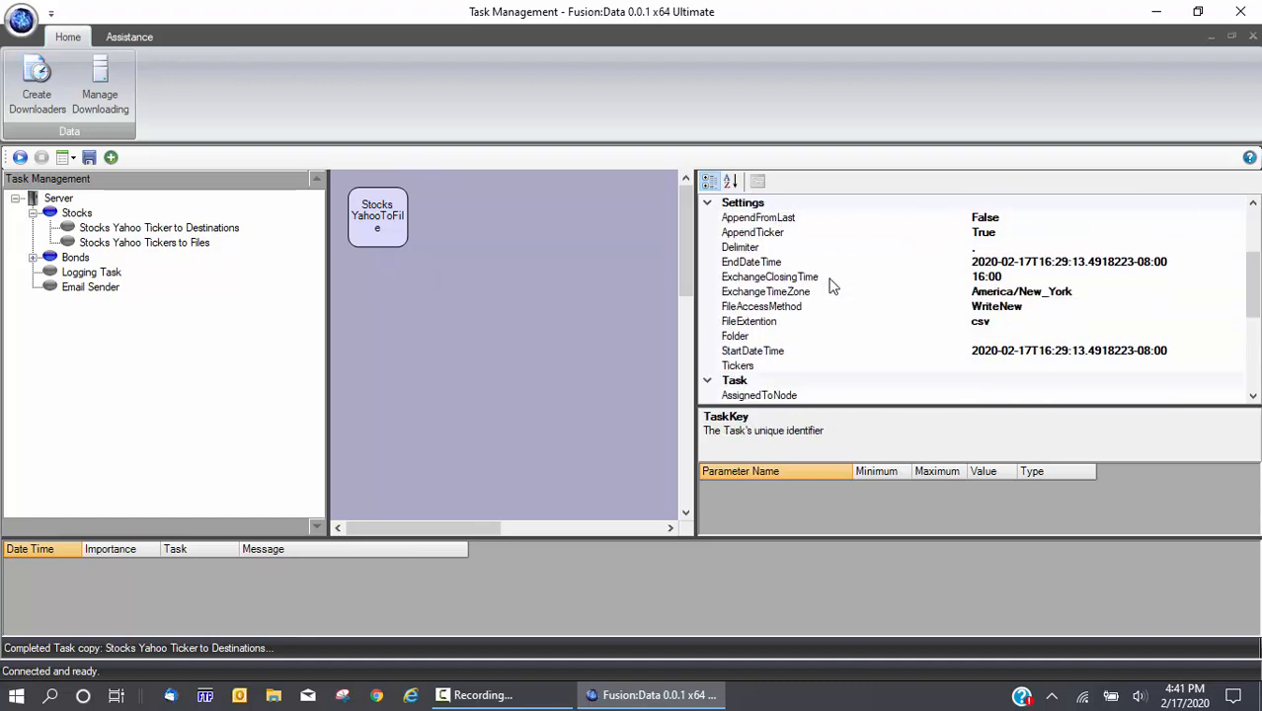
{"action": "scroll", "coordinate": [832, 285], "scroll_direction": "up", "scroll_amount": 1}
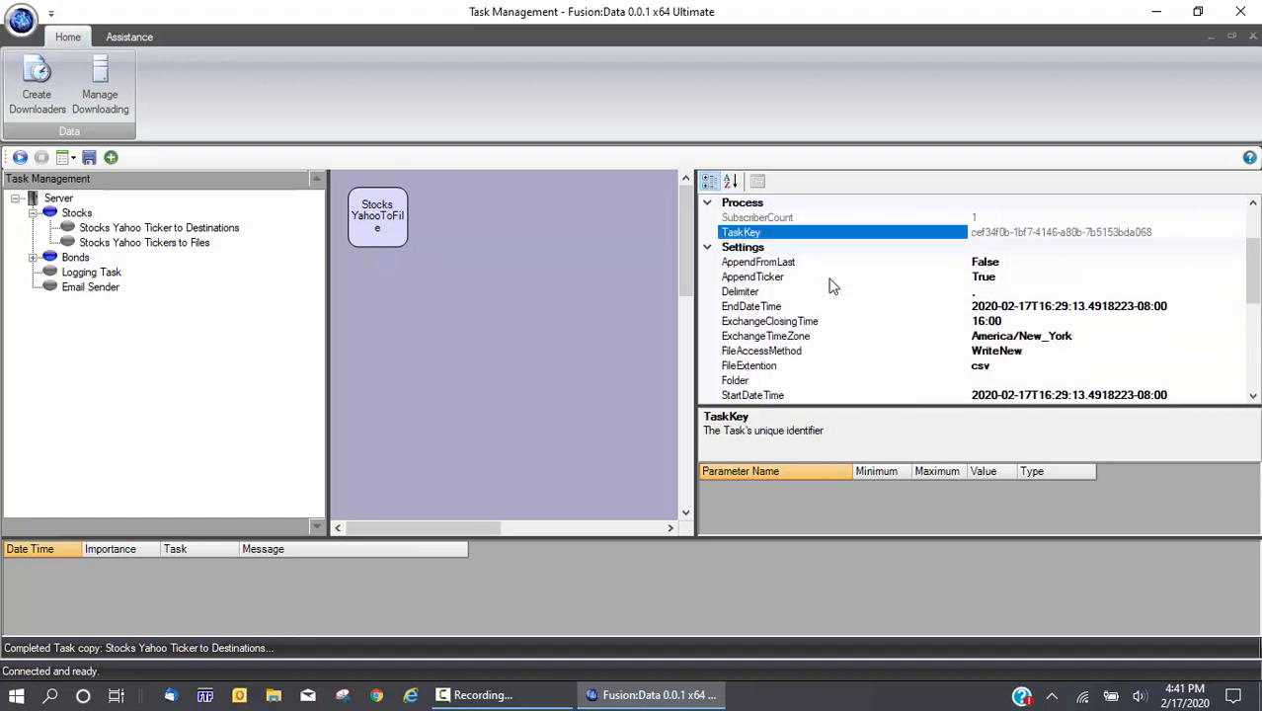
{"action": "left_click", "coordinate": [755, 250]}
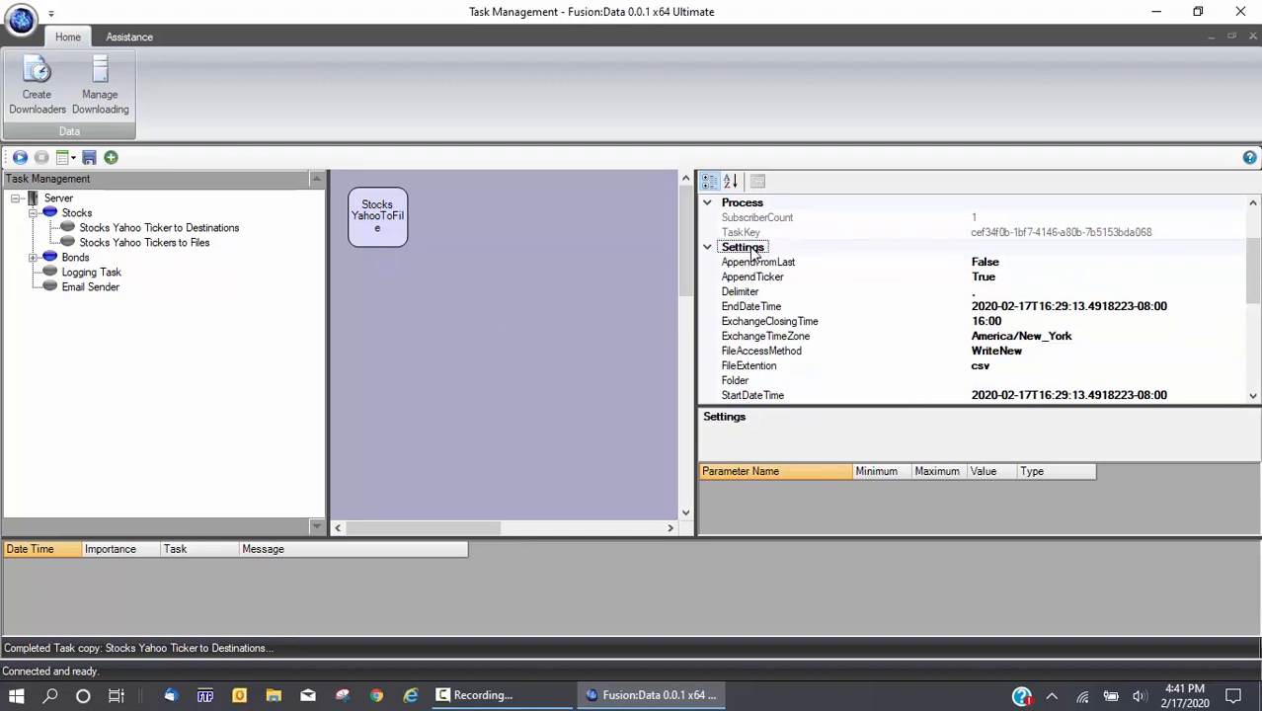
{"action": "scroll", "coordinate": [755, 252], "scroll_direction": "down", "scroll_amount": 1}
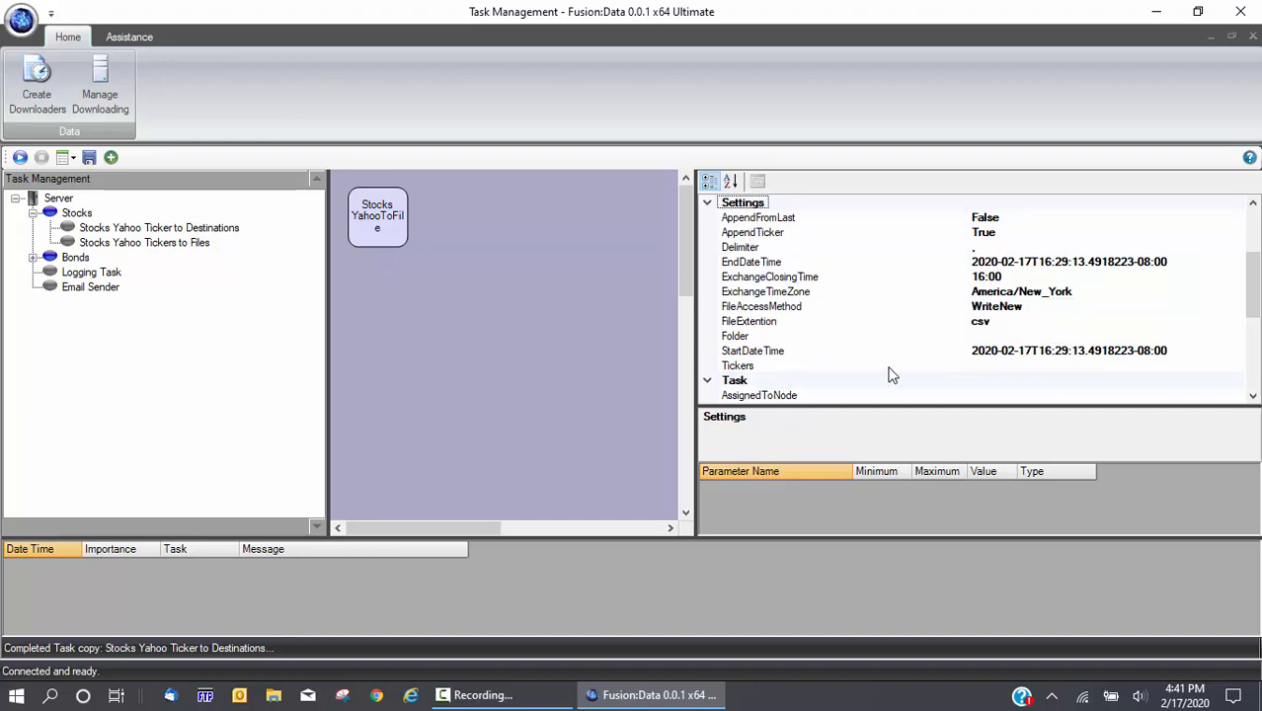
{"action": "left_click", "coordinate": [1014, 363]}
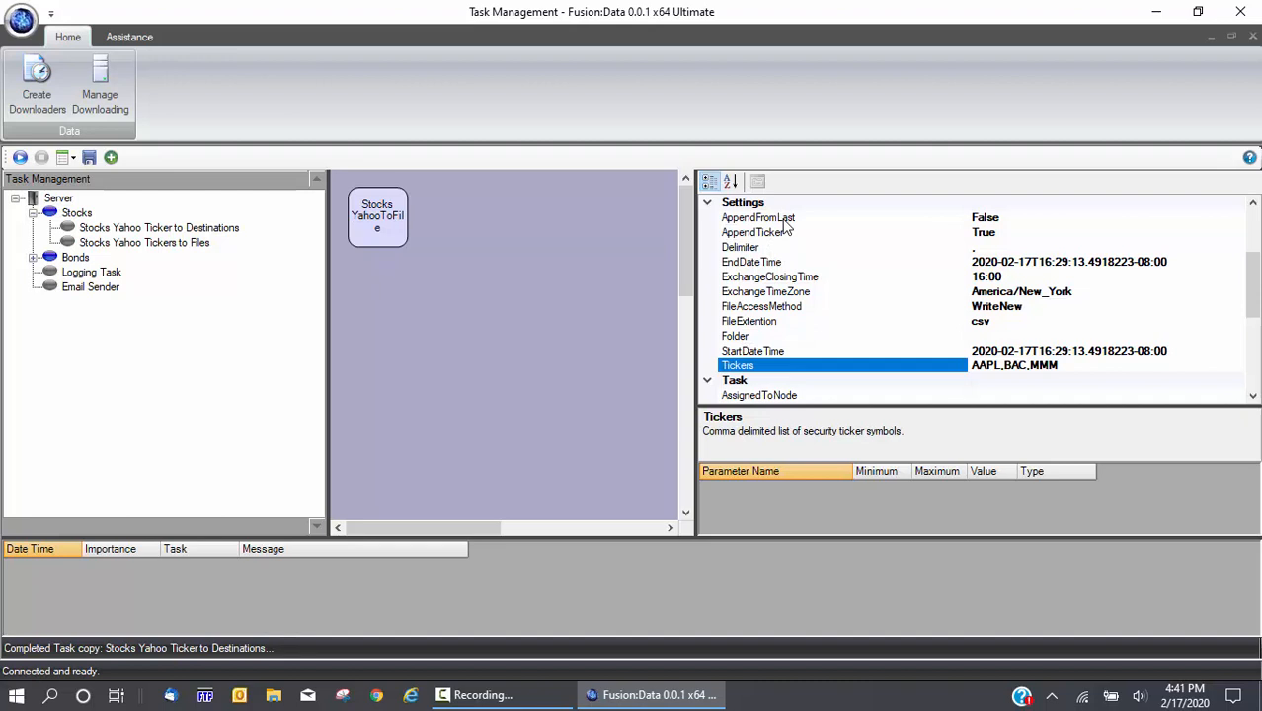
Browse for the Folder setting's location on the Windows (C:) drive
{"action": "left_click", "coordinate": [767, 339]}
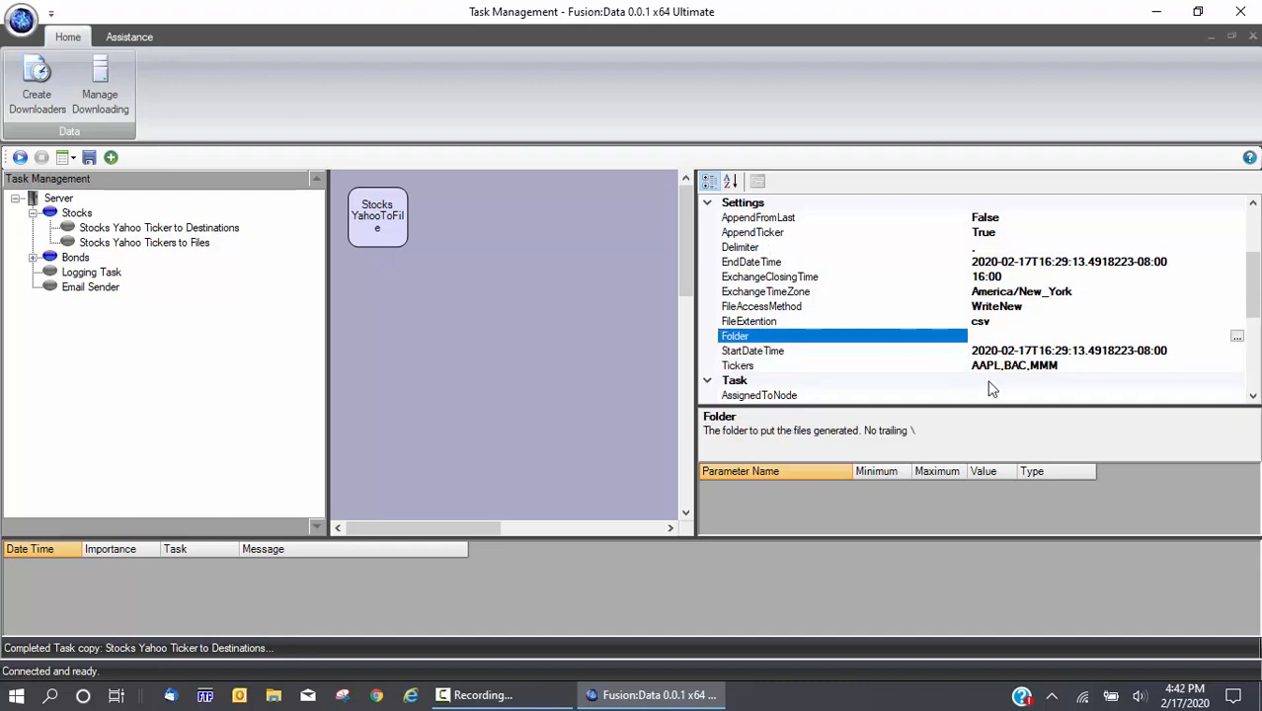
{"action": "left_click", "coordinate": [1237, 337]}
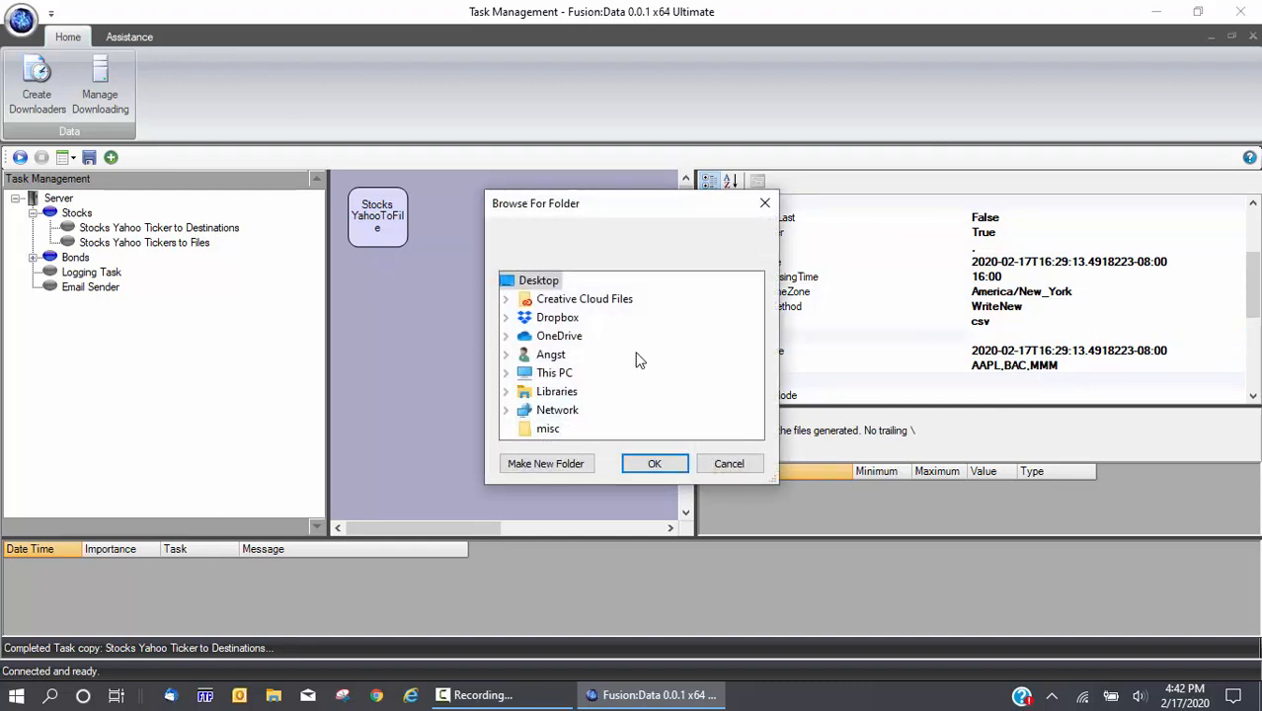
{"action": "left_click", "coordinate": [556, 373]}
{"action": "scroll", "coordinate": [573, 361], "scroll_direction": "down", "scroll_amount": 2}
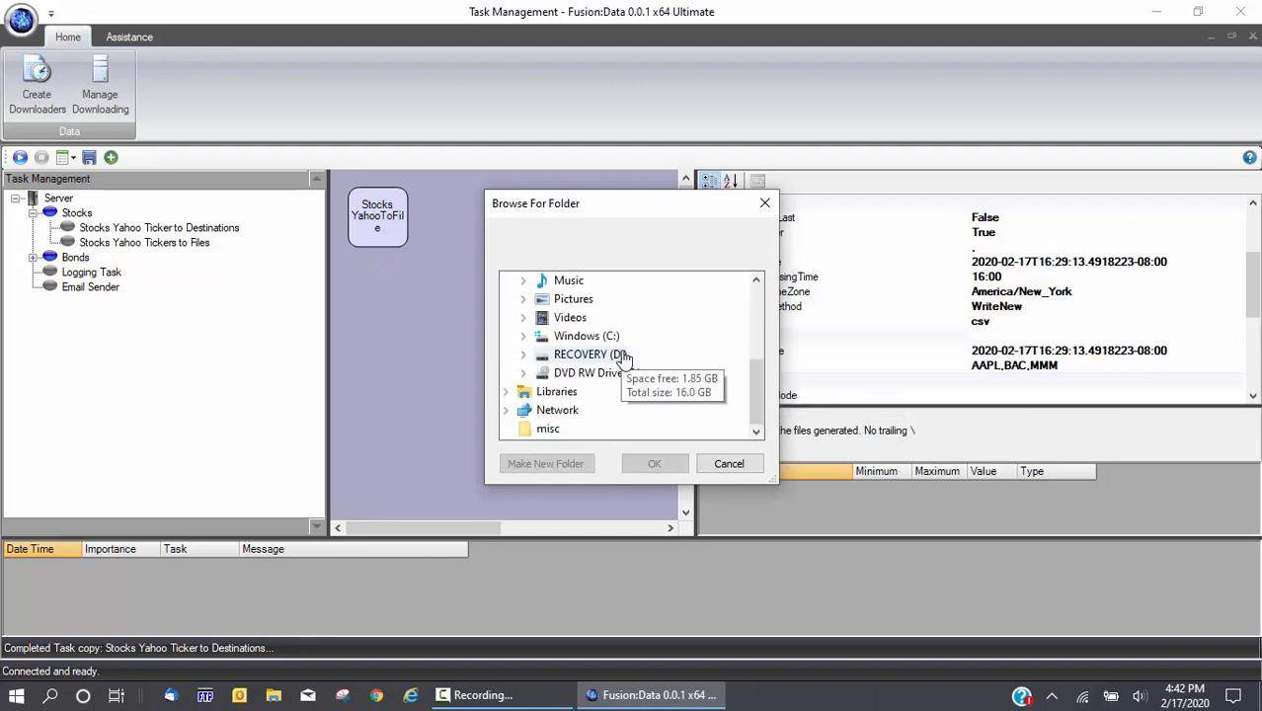
{"action": "double_click", "coordinate": [584, 338]}
{"action": "double_click", "coordinate": [583, 338]}
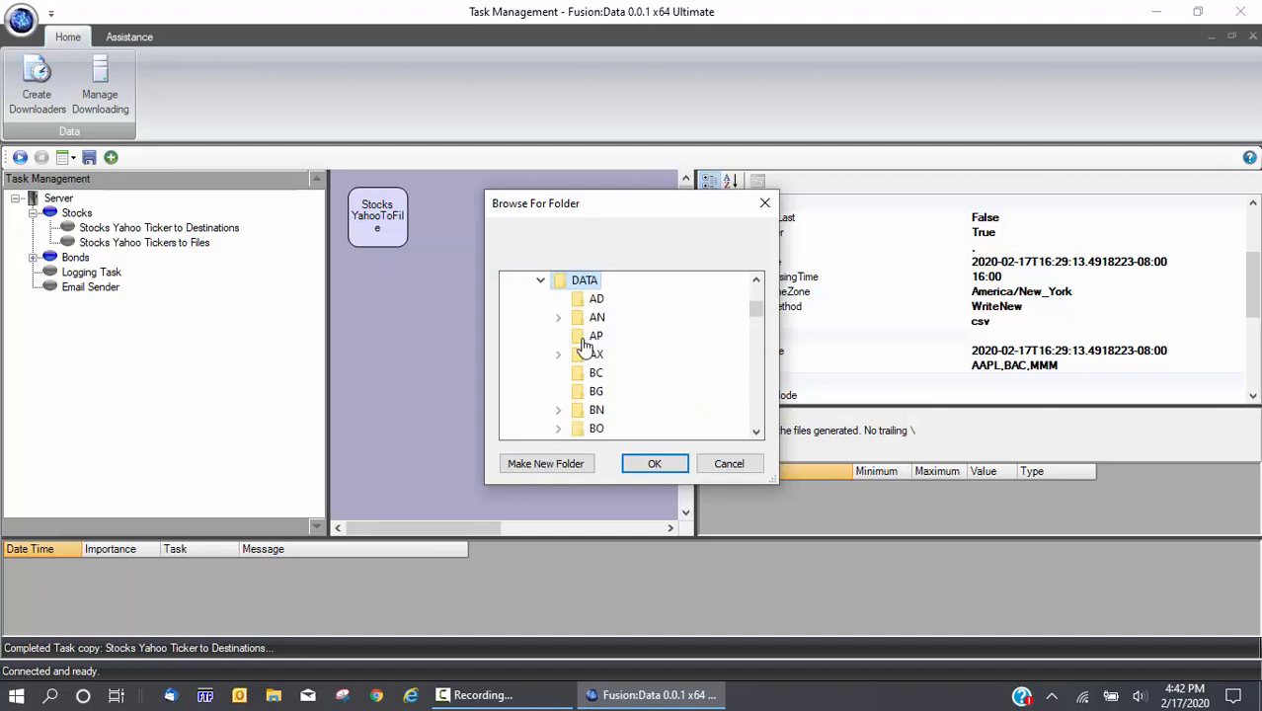
{"action": "left_click", "coordinate": [541, 281]}
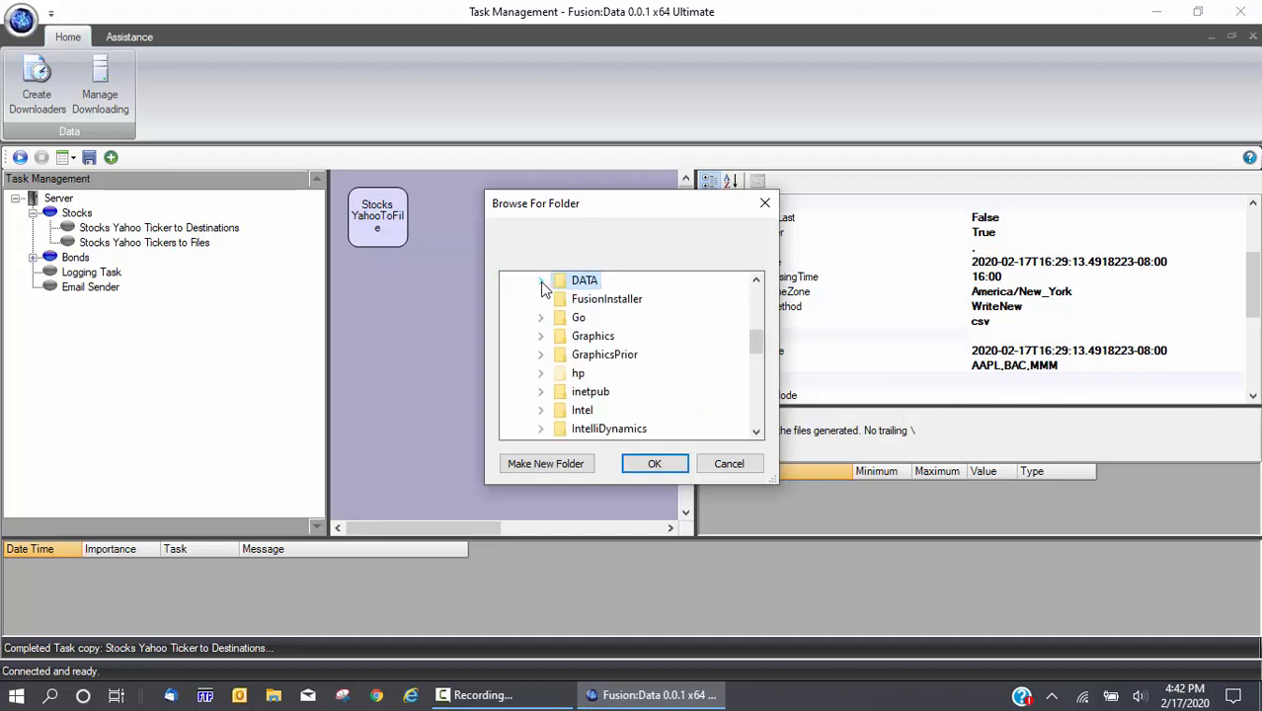
{"action": "scroll", "coordinate": [674, 374], "scroll_direction": "up", "scroll_amount": 2}
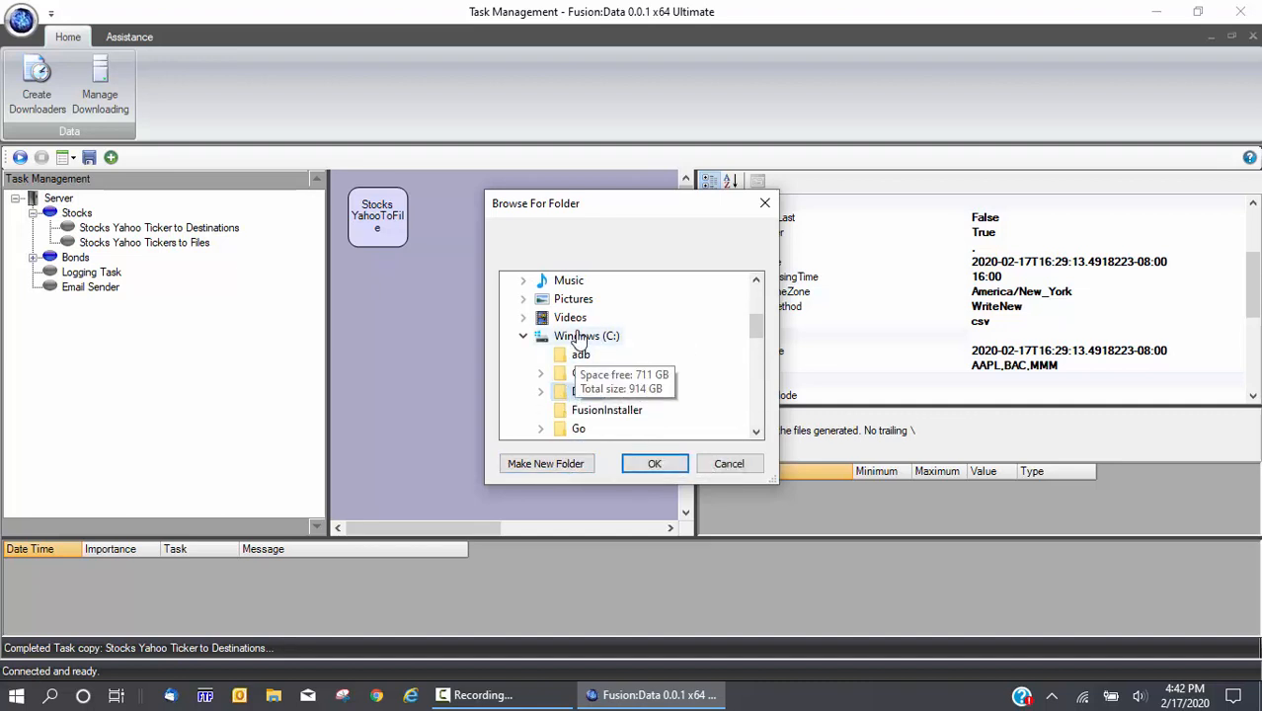
Create folders VideosData and YahooStocks on C: and accept YahooStocks as output folder
{"action": "left_click", "coordinate": [549, 465]}
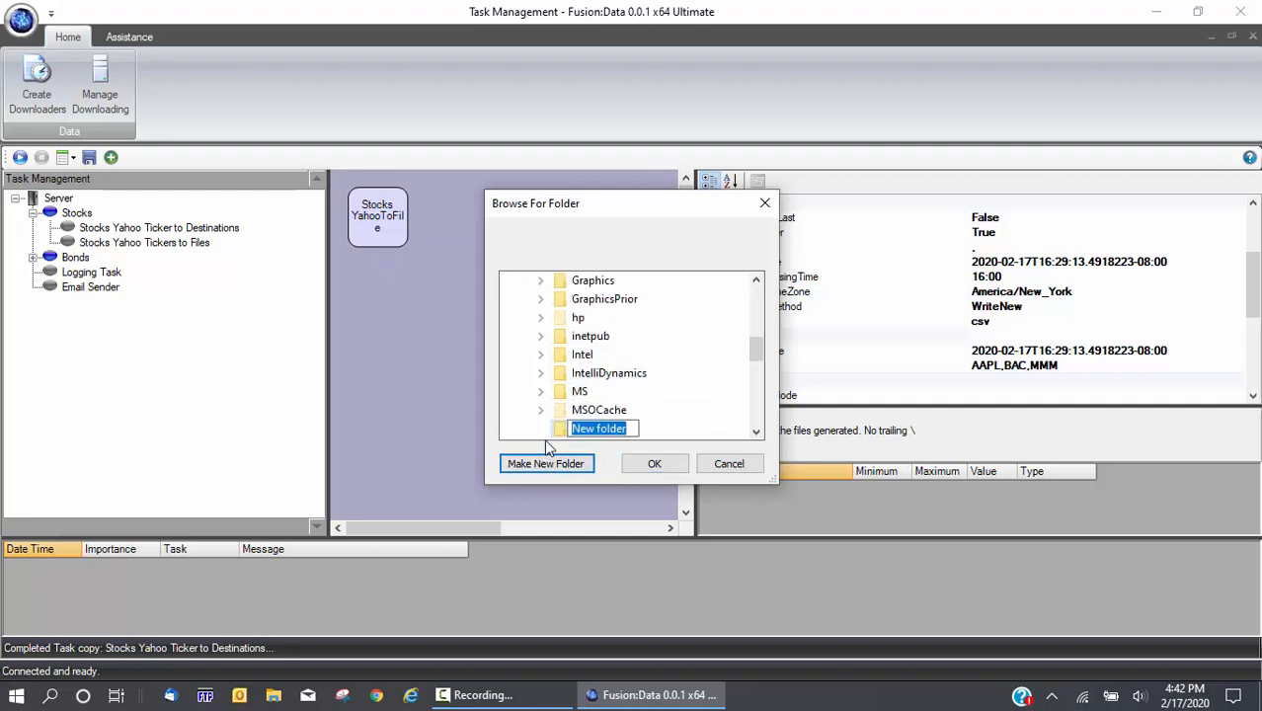
{"action": "type", "text": "Vid"}
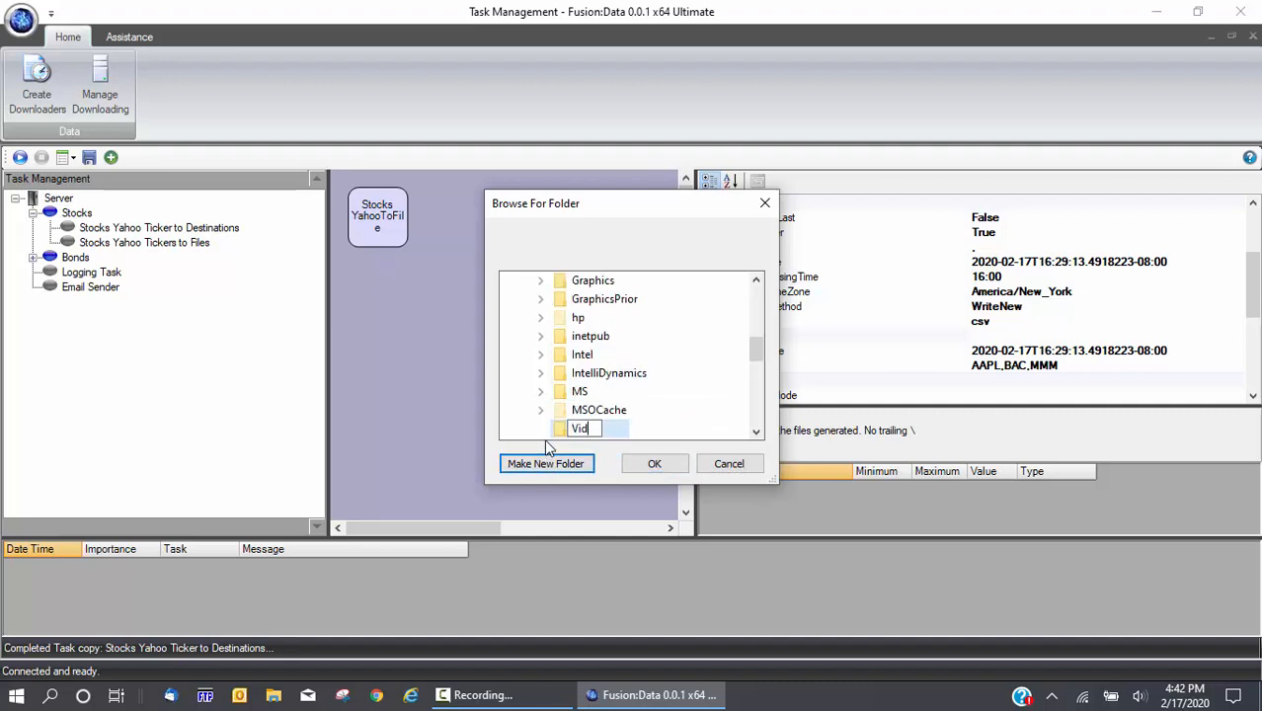
{"action": "type", "text": "eosData"}
{"action": "key", "text": "Return"}
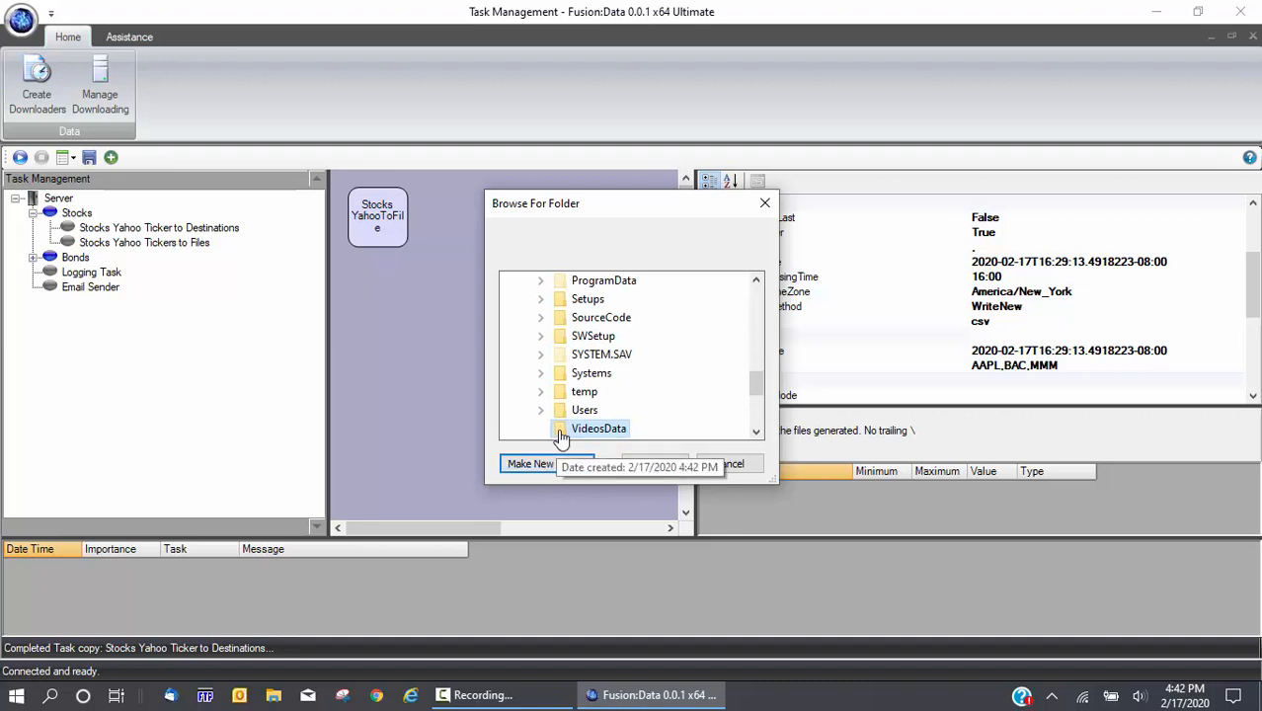
{"action": "left_click", "coordinate": [544, 464]}
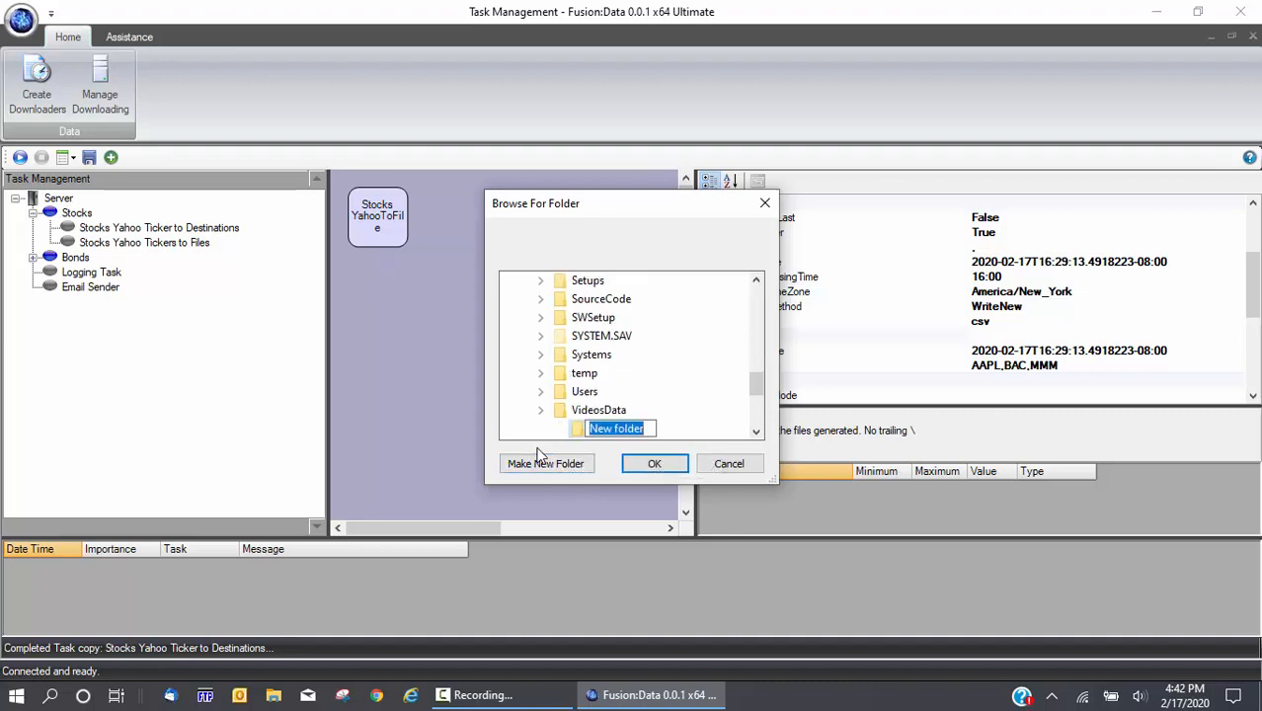
{"action": "type", "text": "Ya"}
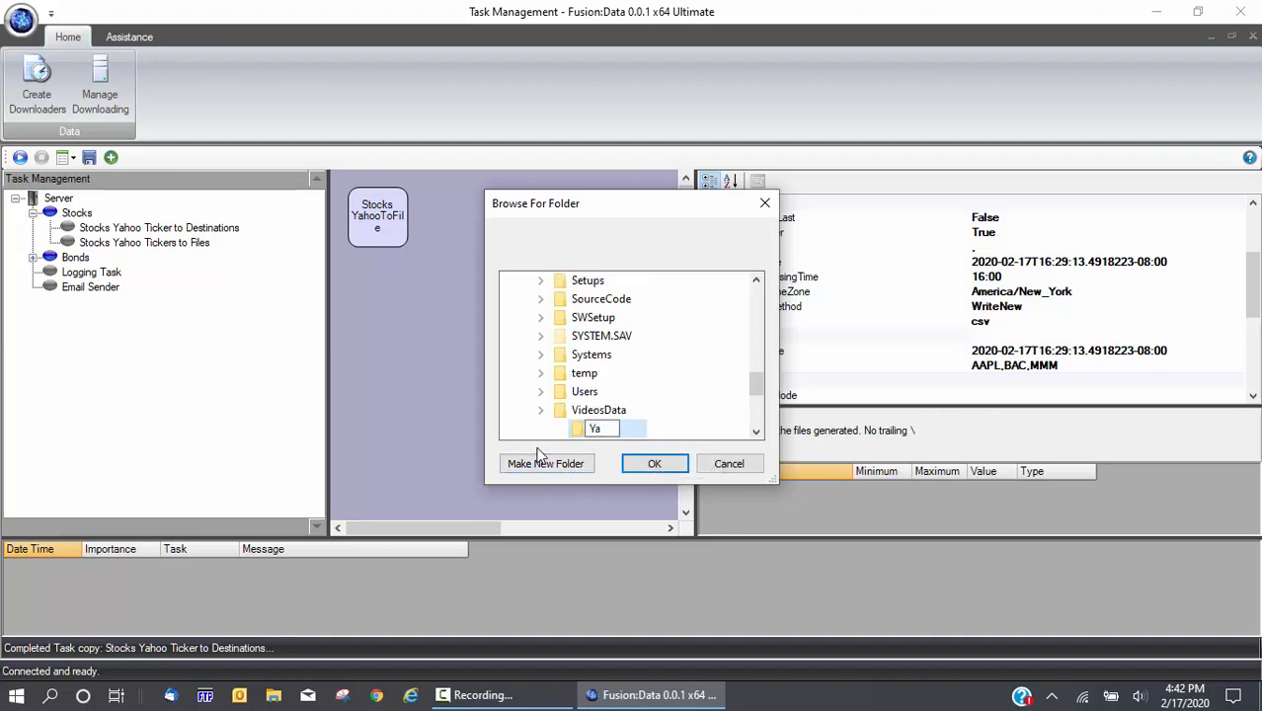
{"action": "type", "text": "hooStocks"}
{"action": "key", "text": "Escape"}
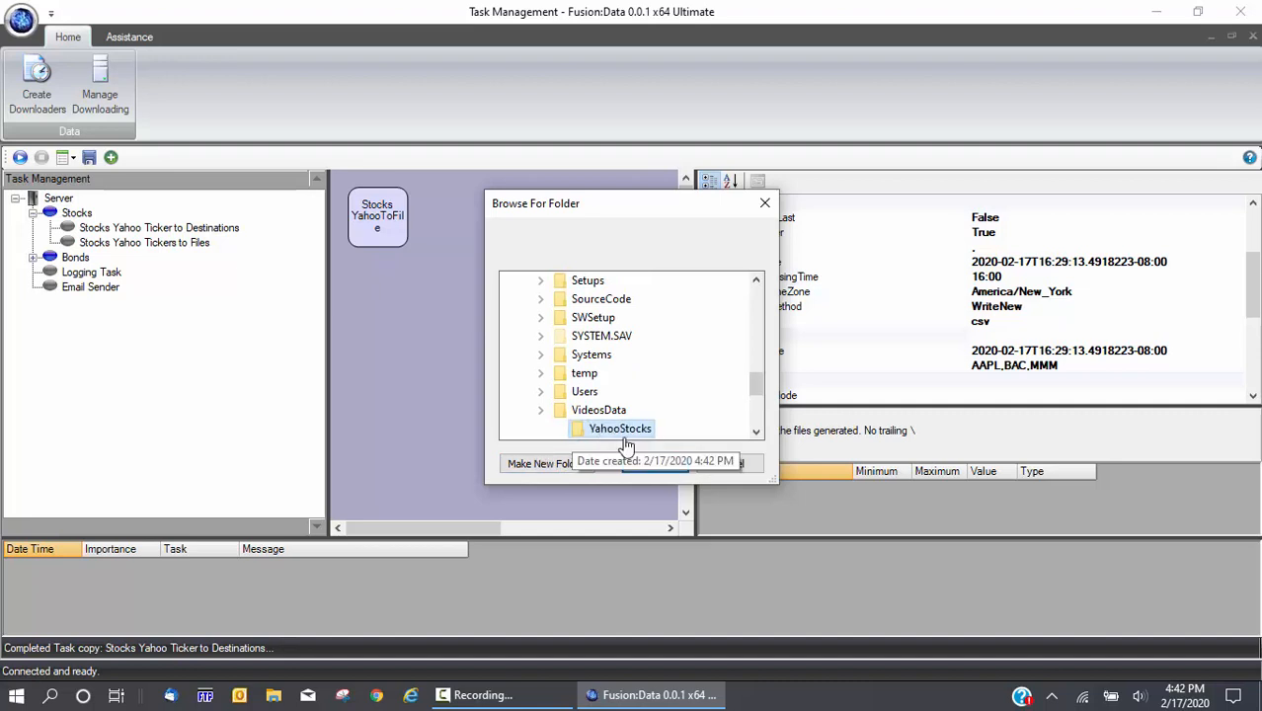
{"action": "left_click", "coordinate": [654, 465]}
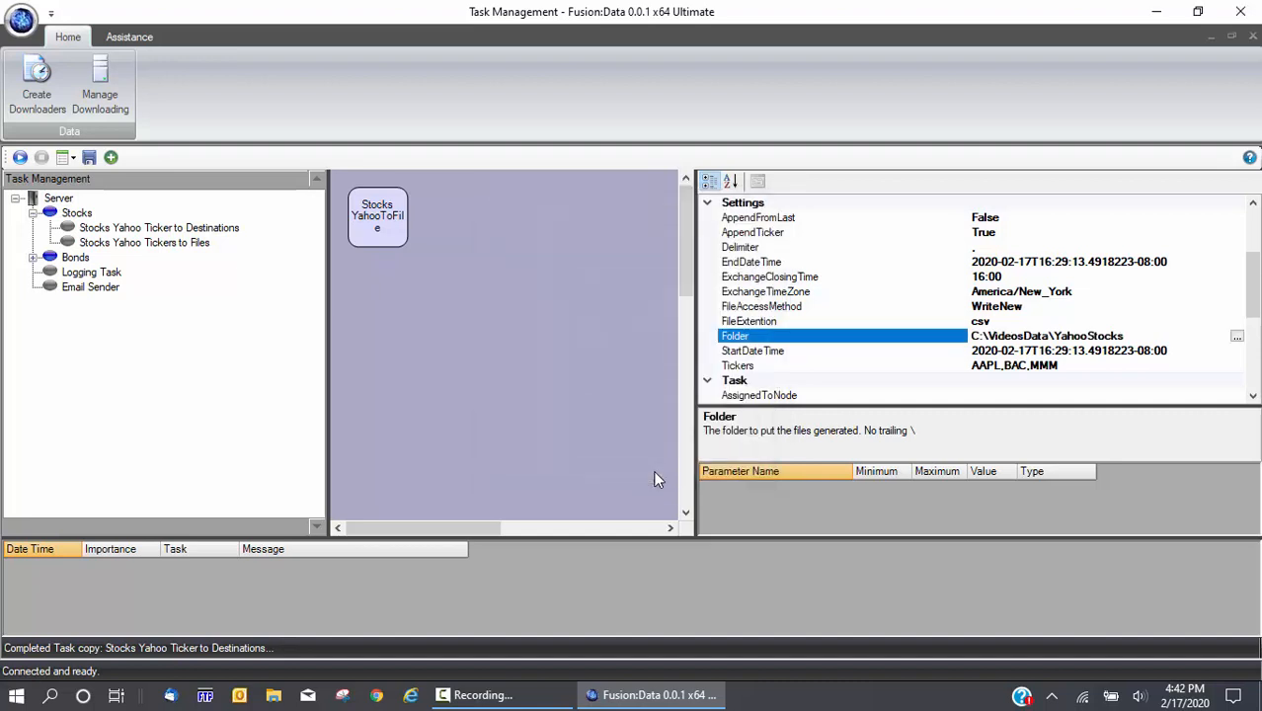
Check the Folder path, then switch AppendFromLast from False to True
{"action": "left_click", "coordinate": [1135, 334]}
{"action": "left_click", "coordinate": [766, 215]}
{"action": "double_click", "coordinate": [765, 215]}
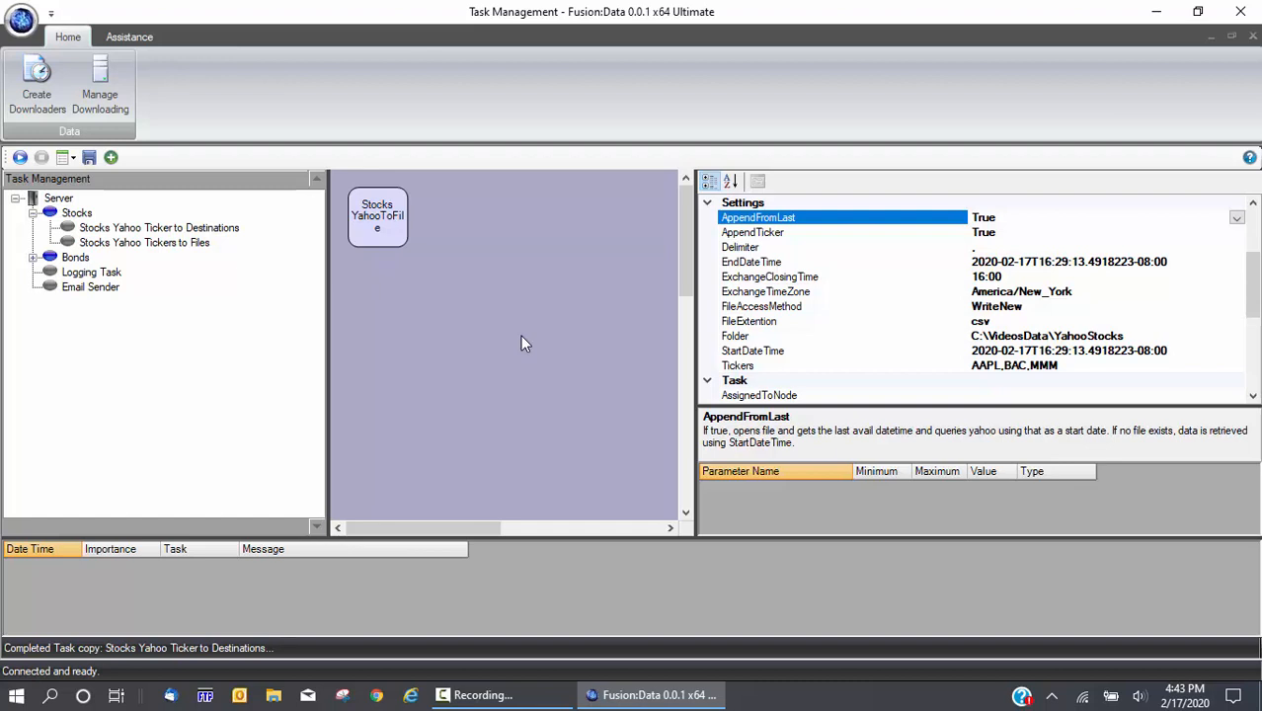
{"action": "left_click", "coordinate": [756, 234]}
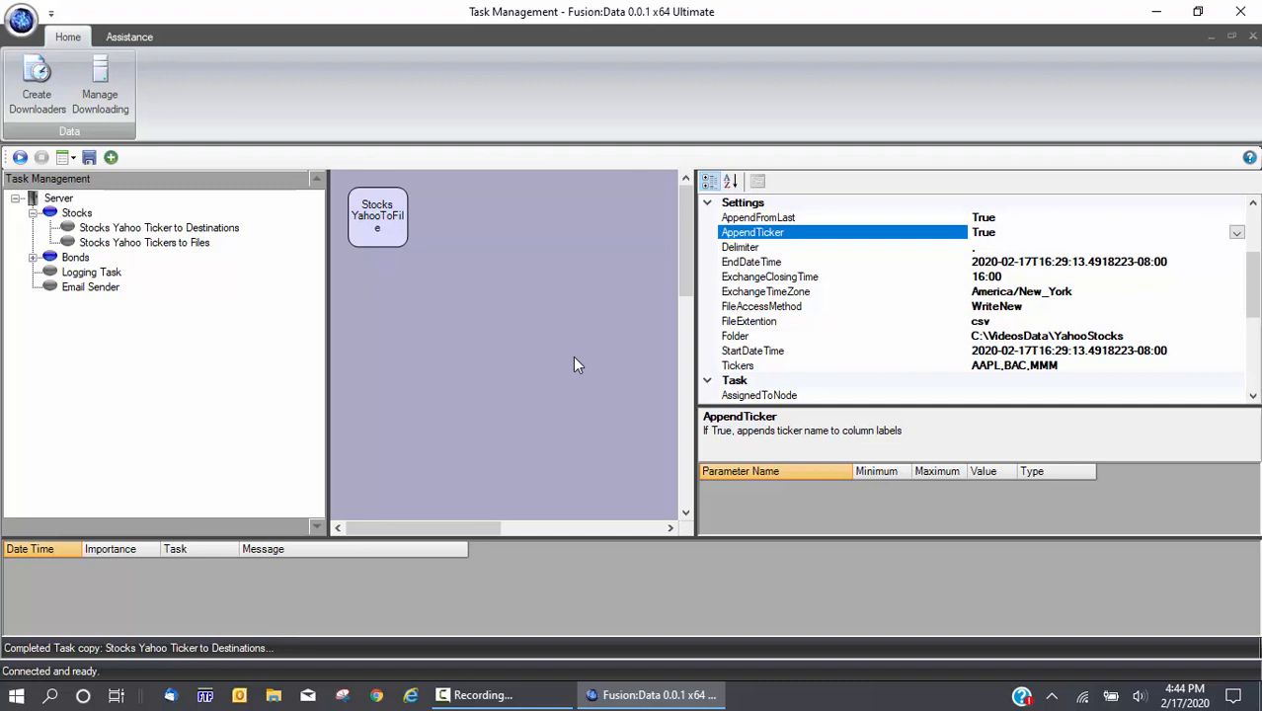
{"action": "left_click", "coordinate": [767, 247]}
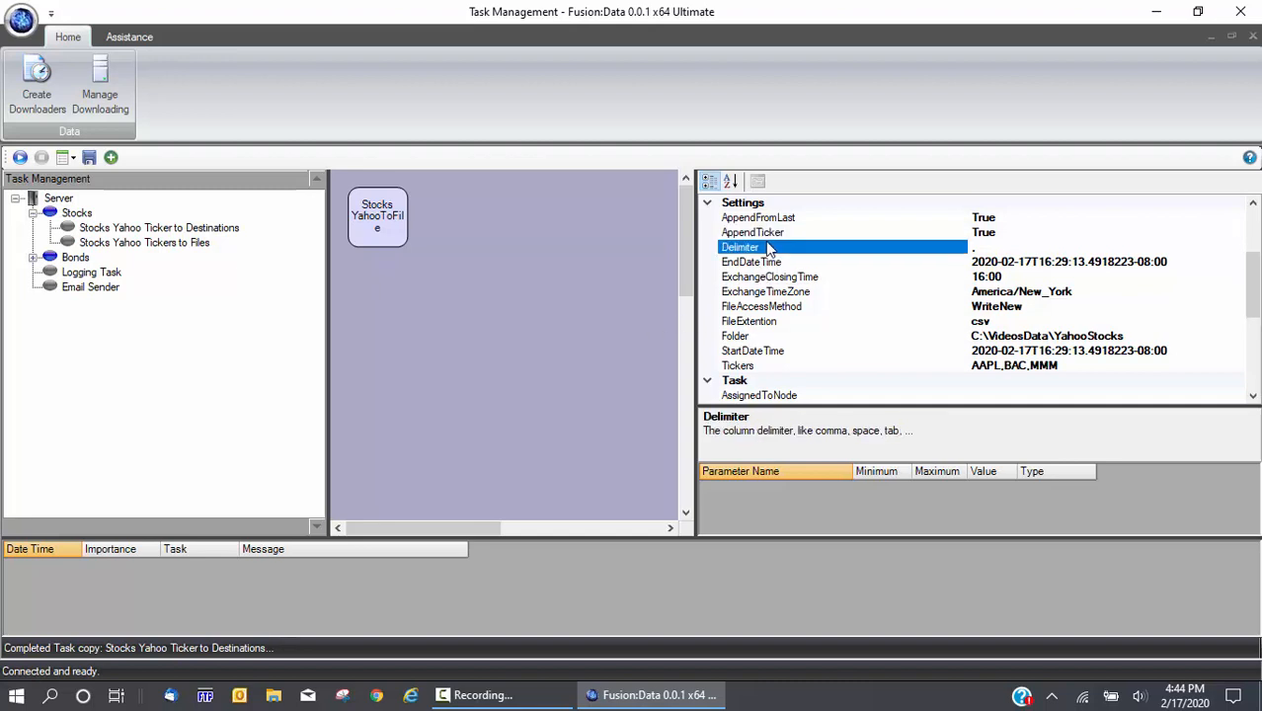
{"action": "left_click", "coordinate": [984, 247]}
{"action": "left_click", "coordinate": [784, 280]}
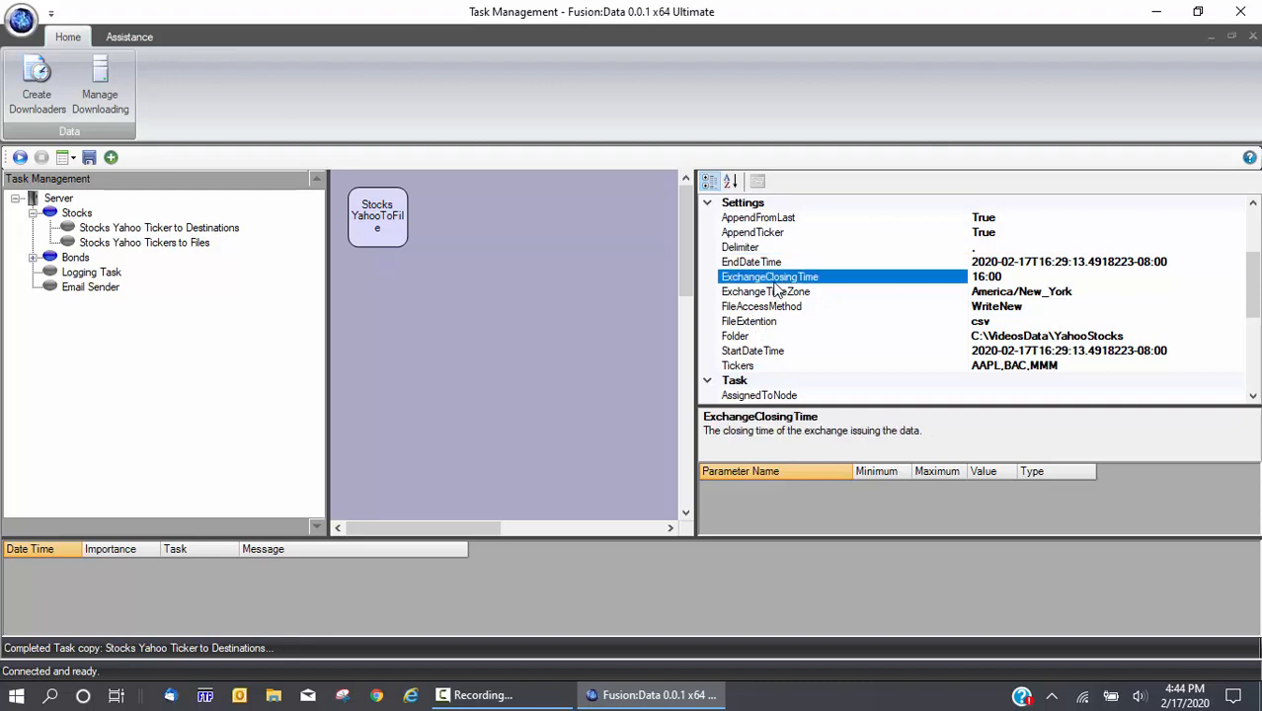
{"action": "left_click", "coordinate": [771, 293]}
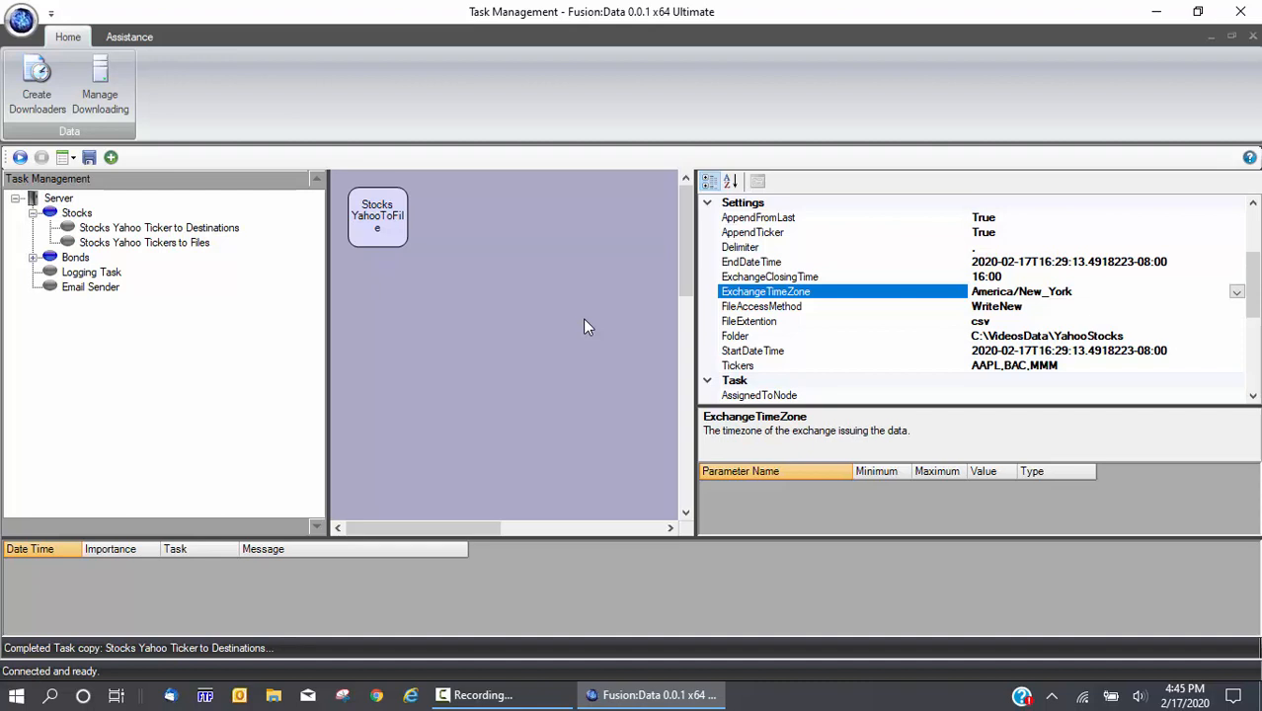
Keep America/New_York as the exchange time zone and select the 16:00 ExchangeClosingTime
{"action": "left_click", "coordinate": [1237, 293]}
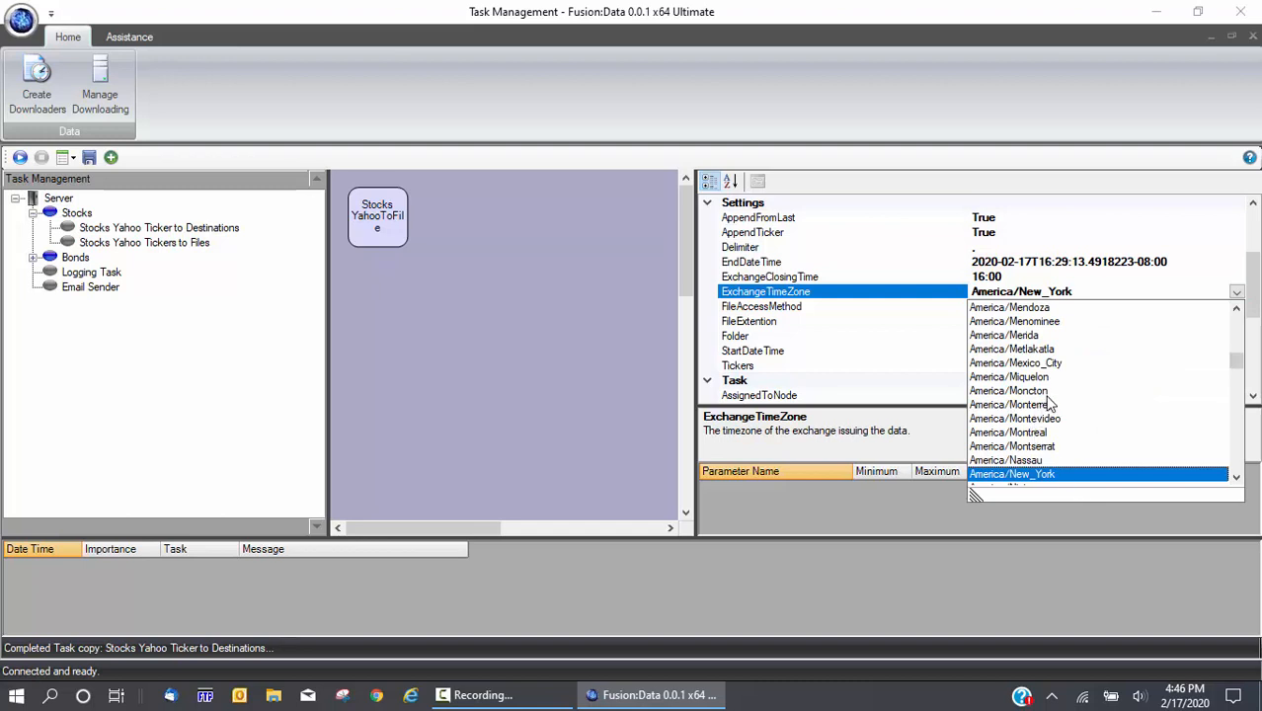
{"action": "scroll", "coordinate": [1055, 381], "scroll_direction": "down", "scroll_amount": 3}
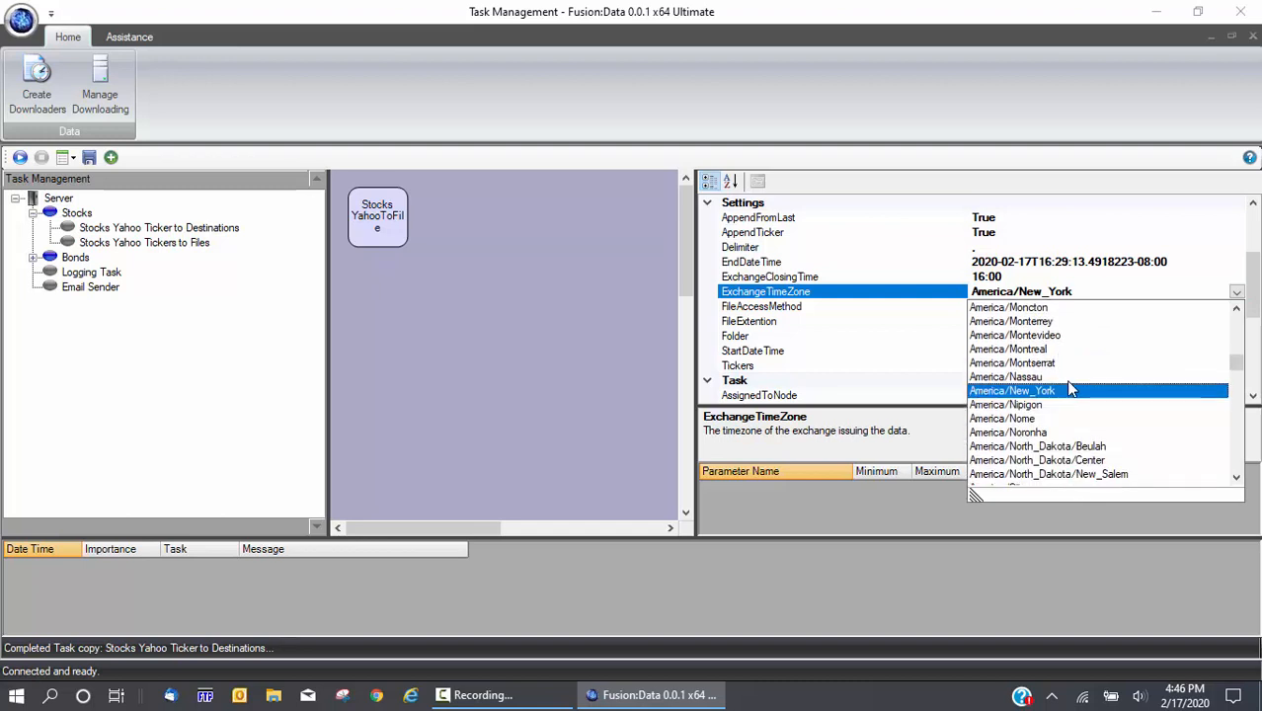
{"action": "scroll", "coordinate": [1106, 387], "scroll_direction": "down", "scroll_amount": 4}
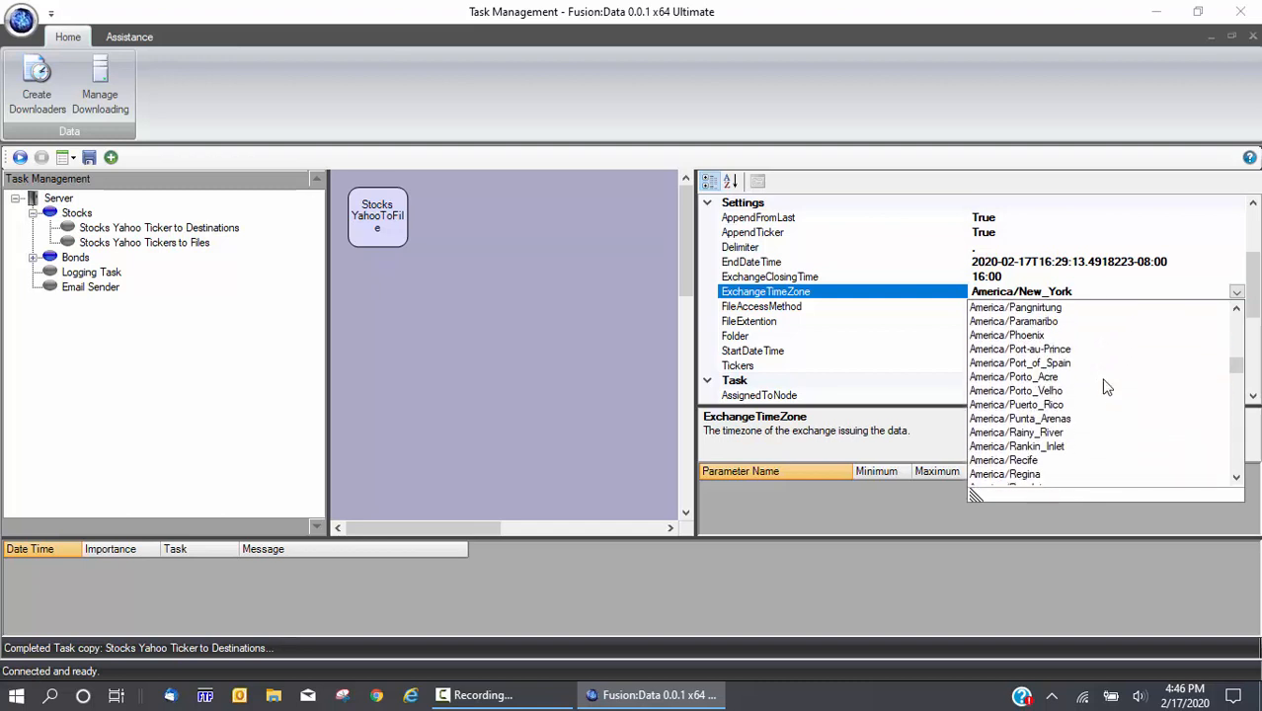
{"action": "scroll", "coordinate": [1106, 387], "scroll_direction": "up", "scroll_amount": 4}
{"action": "scroll", "coordinate": [1106, 387], "scroll_direction": "up", "scroll_amount": 1}
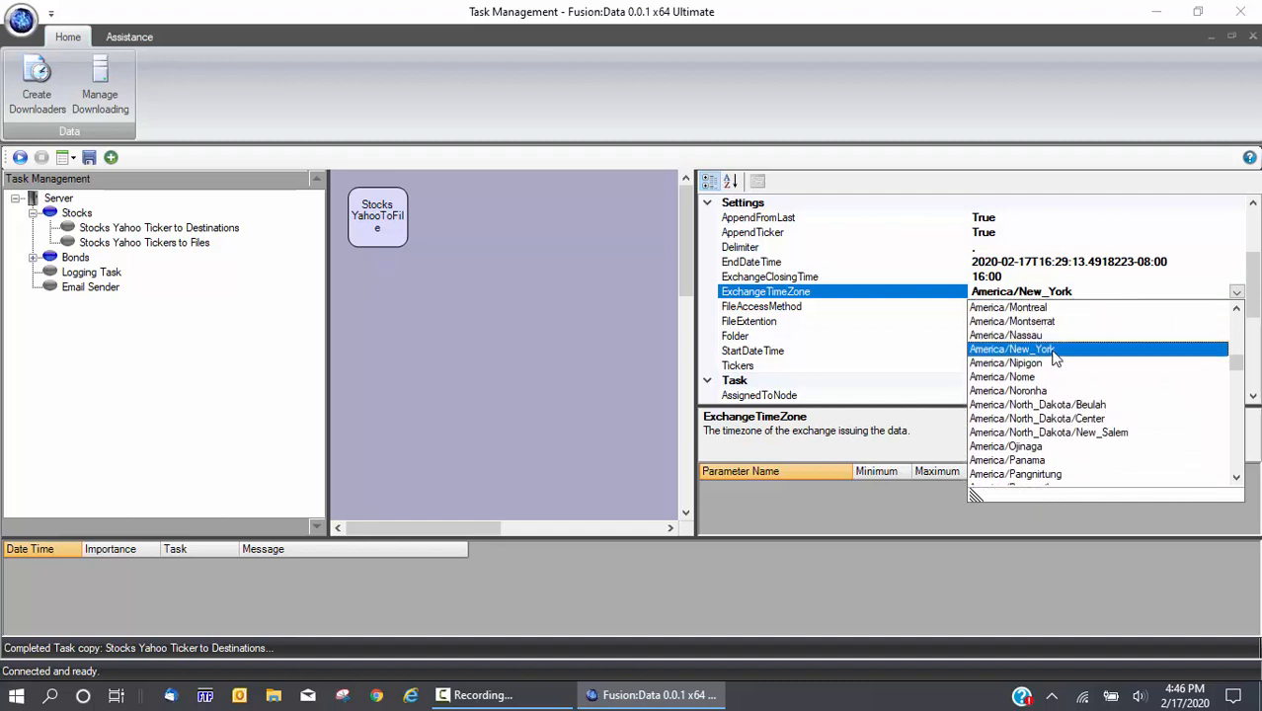
{"action": "left_click", "coordinate": [1051, 349]}
{"action": "left_click", "coordinate": [984, 278]}
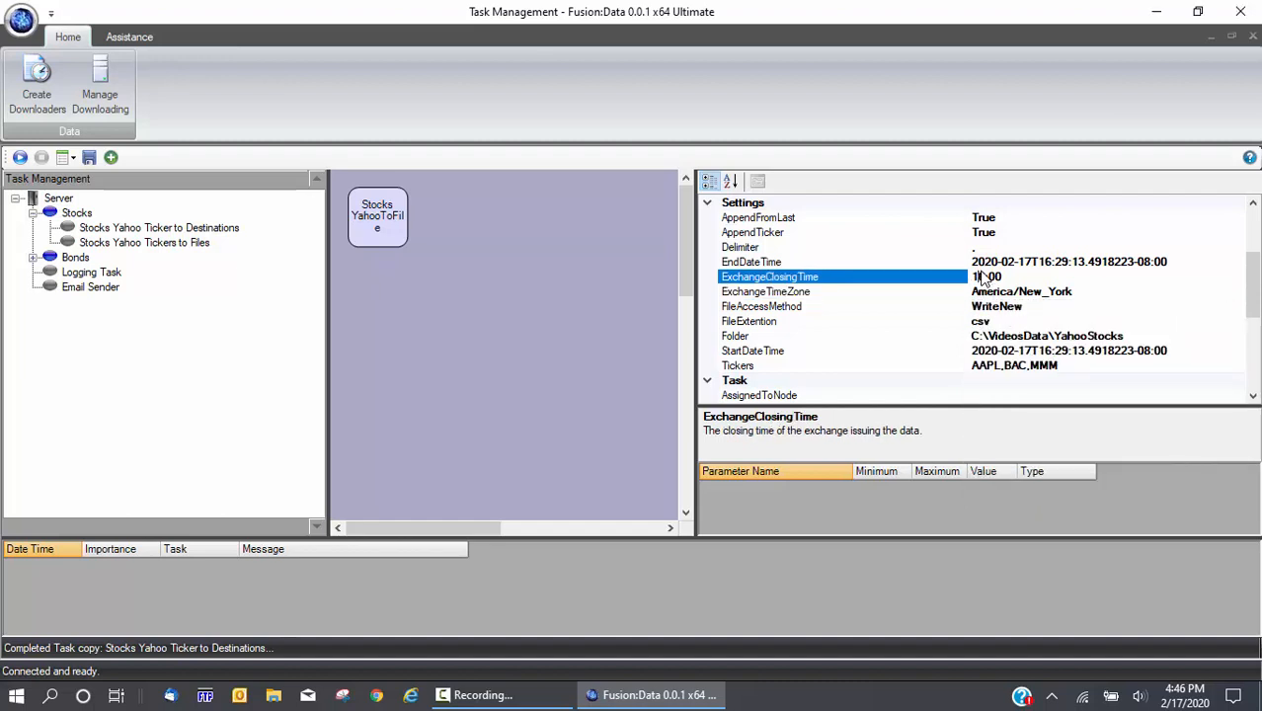
Change FileAccessMethod from WriteNew to Append
{"action": "left_click", "coordinate": [857, 309]}
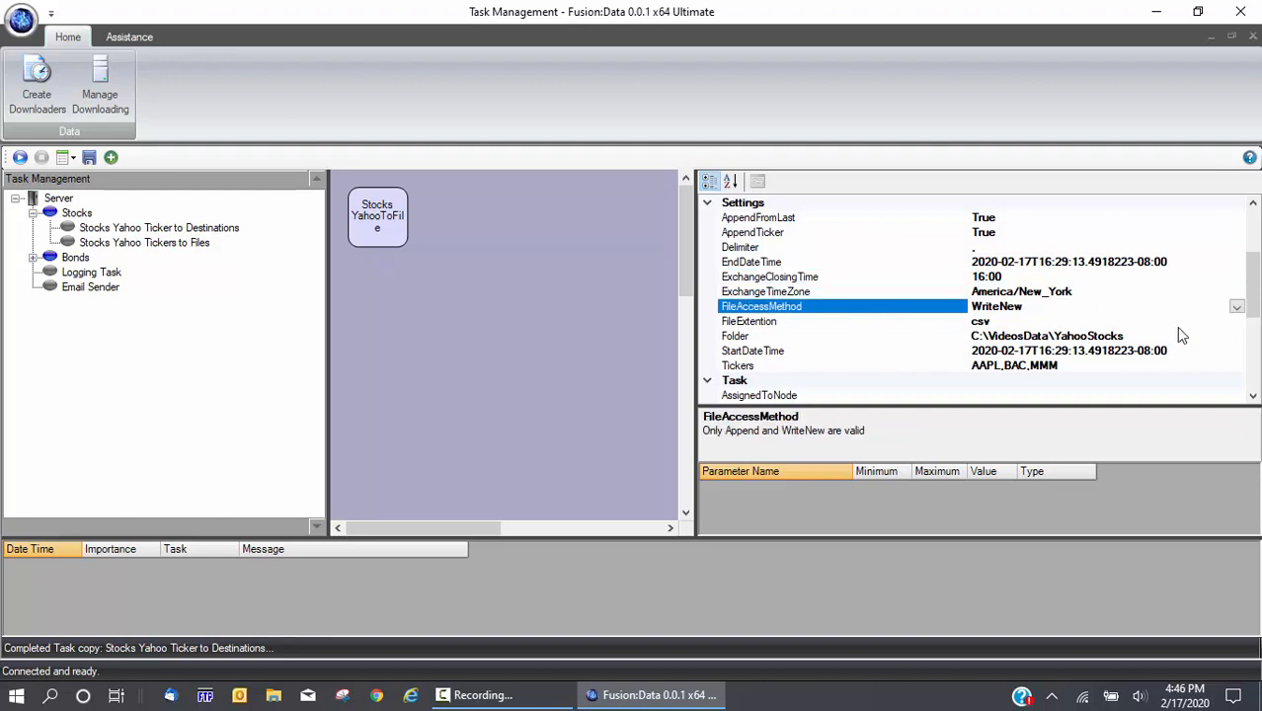
{"action": "left_click", "coordinate": [1236, 308]}
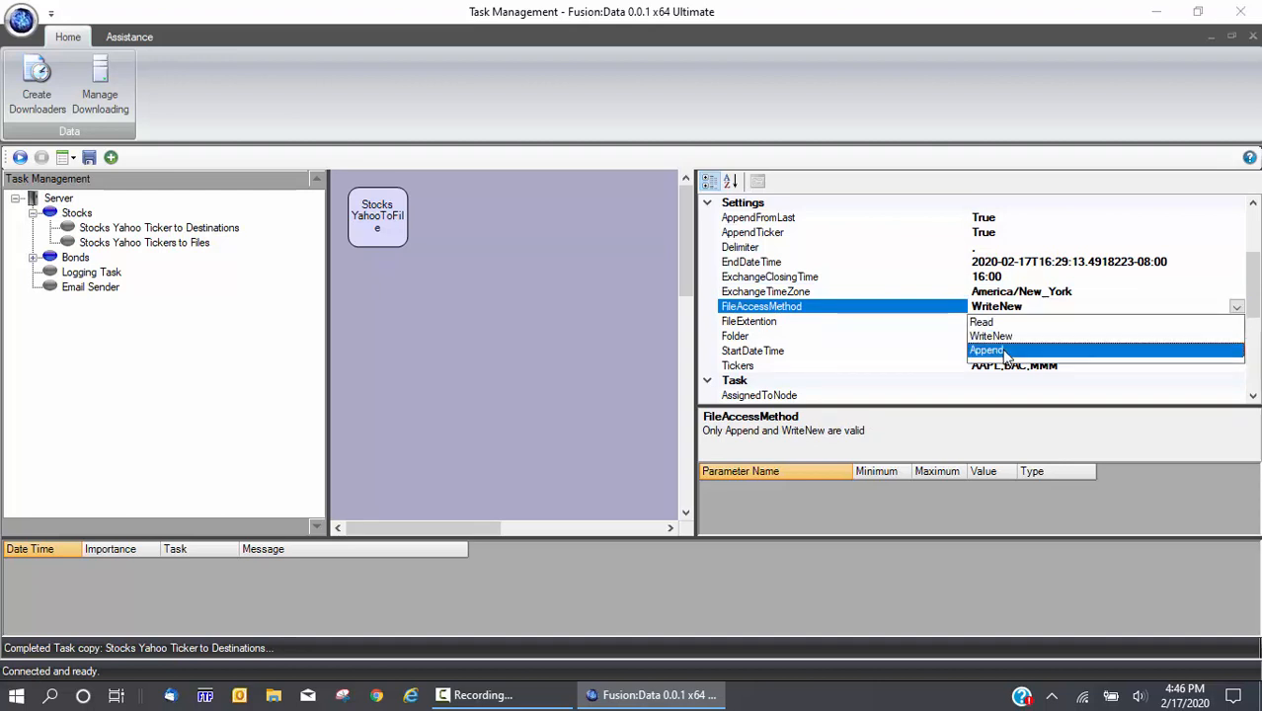
{"action": "left_click", "coordinate": [974, 349]}
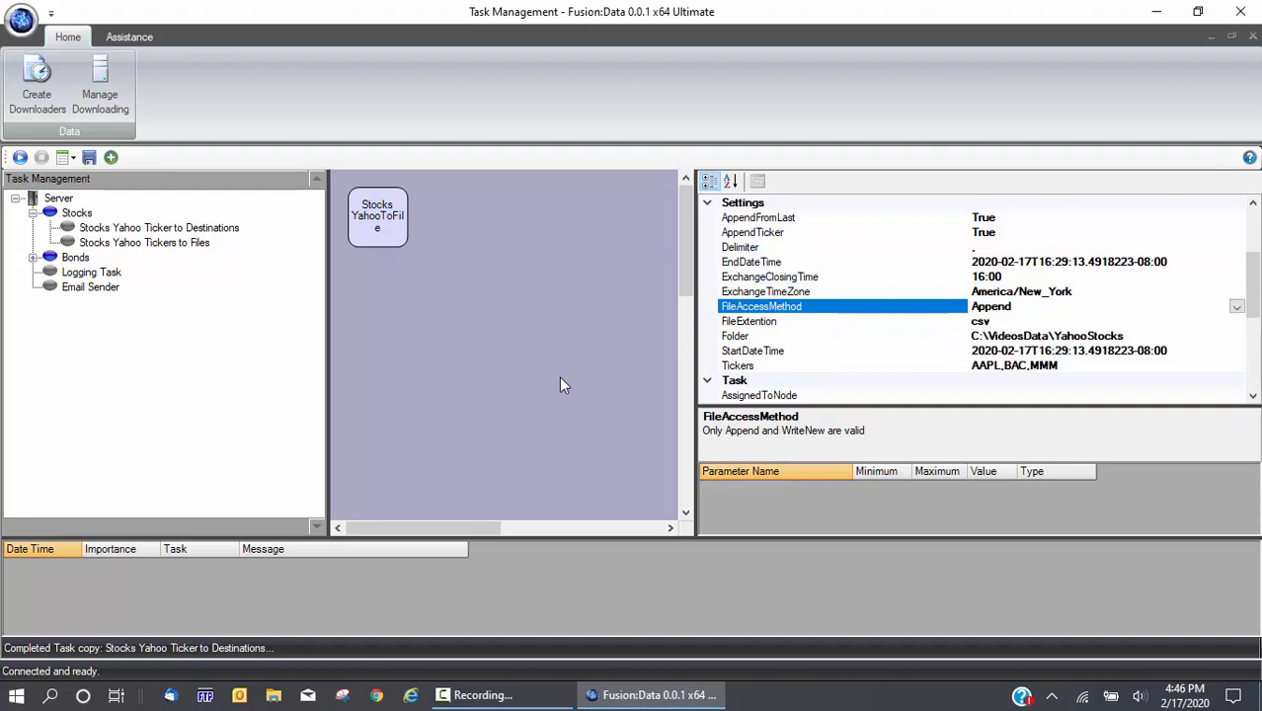
Review the file extension, Folder, Tickers, StartDateTime and EndDateTime settings
{"action": "left_click", "coordinate": [760, 324]}
{"action": "left_click", "coordinate": [754, 339]}
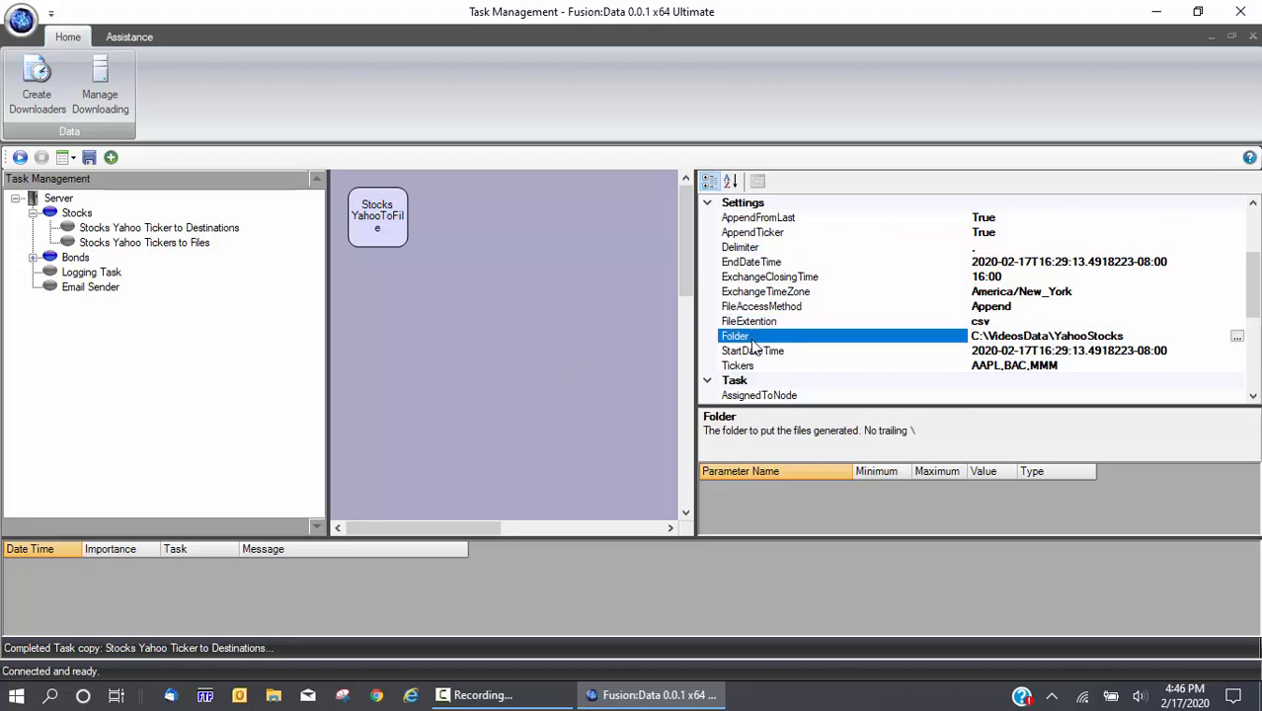
{"action": "left_click", "coordinate": [756, 368]}
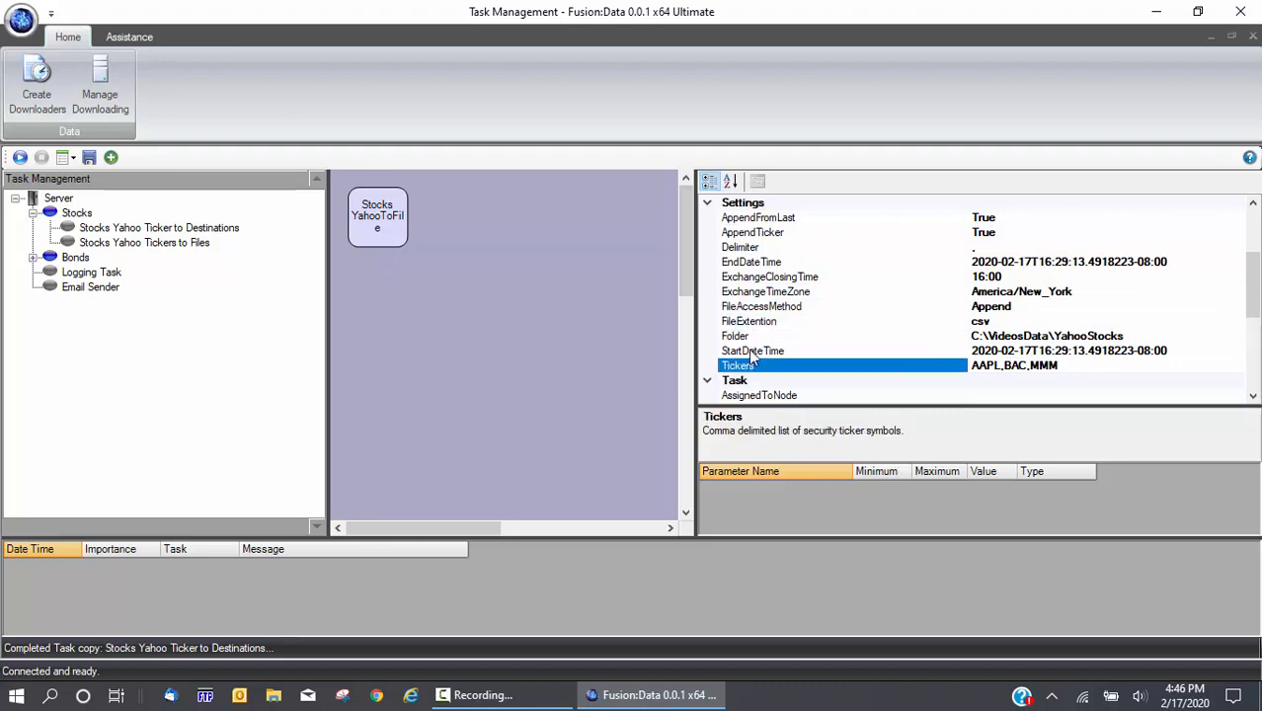
{"action": "left_click", "coordinate": [767, 348]}
{"action": "left_click", "coordinate": [761, 264]}
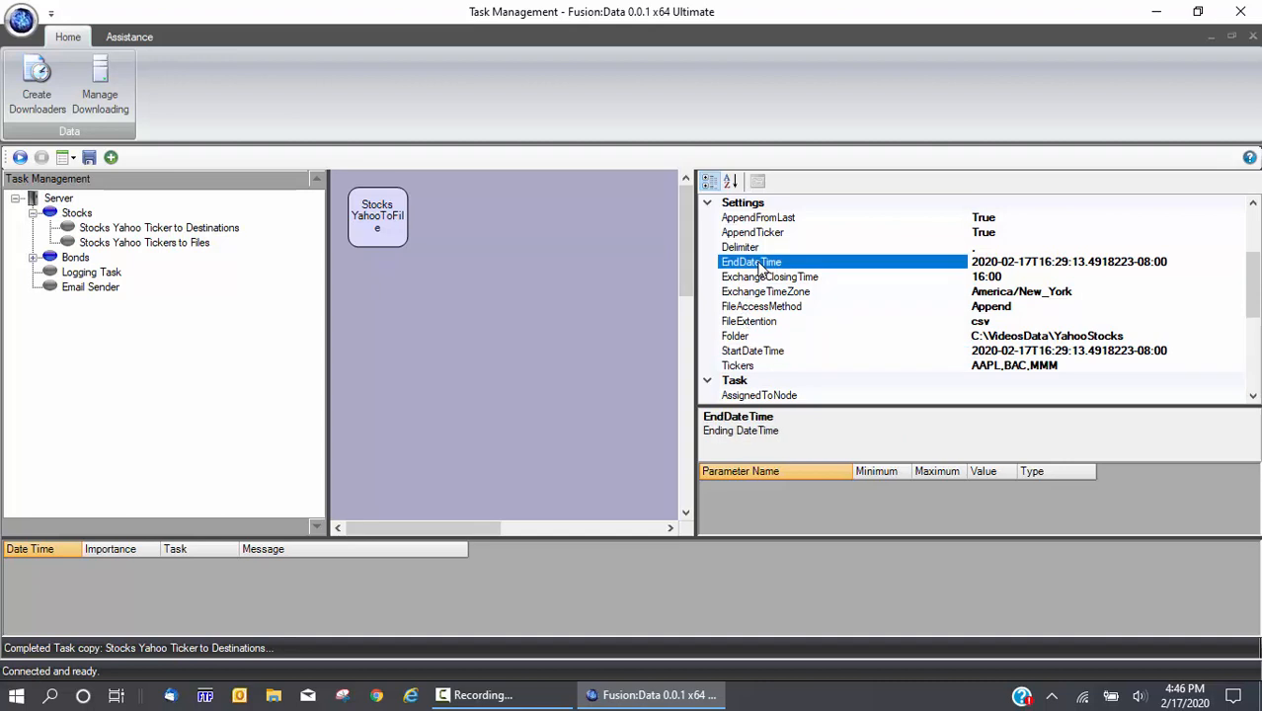
{"action": "left_click", "coordinate": [743, 353]}
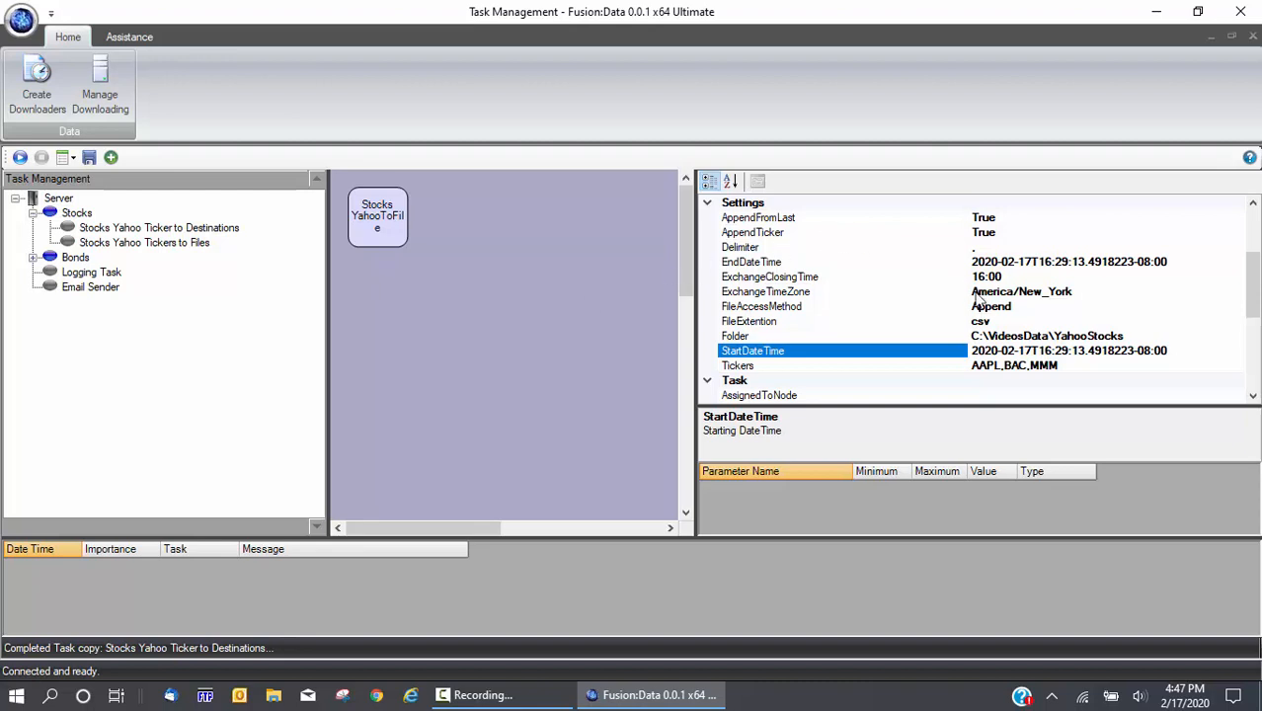
Examine EndDateTime's format: date, T separator, time, fractional seconds and time-zone offset
{"action": "left_click", "coordinate": [1020, 260]}
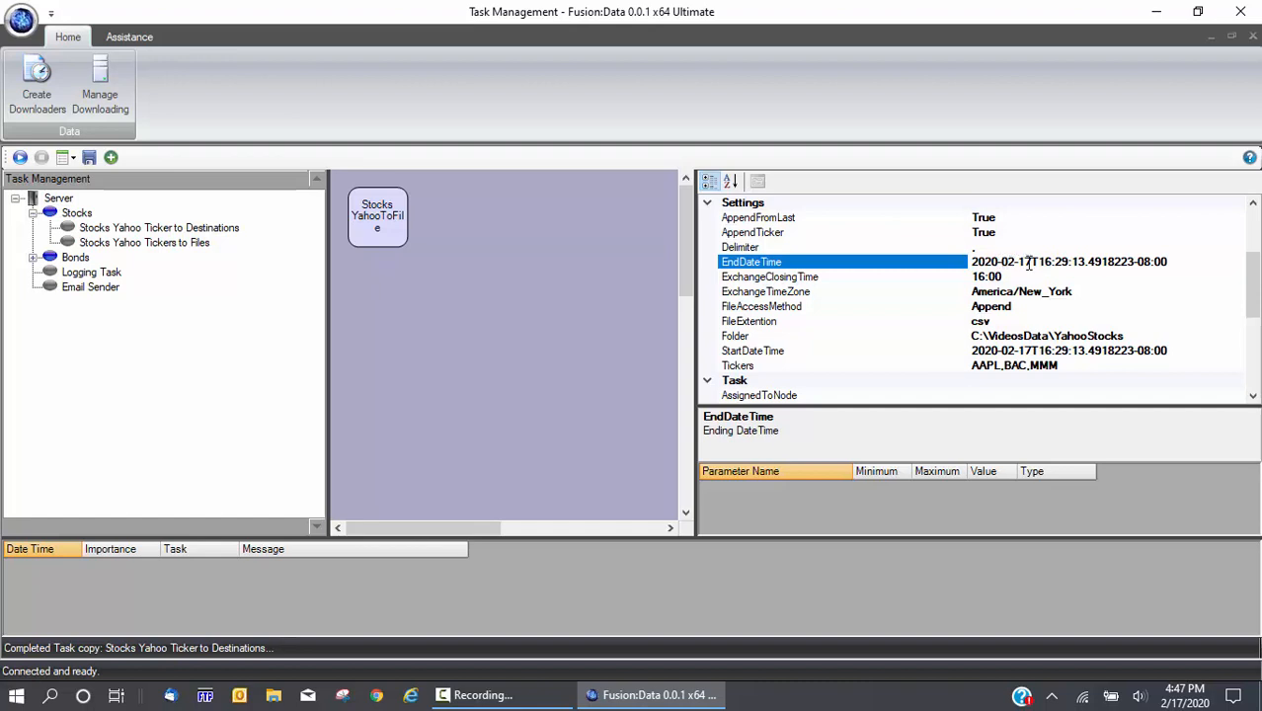
{"action": "left_click_drag", "start_coordinate": [1031, 263], "coordinate": [1048, 263]}
{"action": "left_click", "coordinate": [1062, 264]}
{"action": "left_click_drag", "start_coordinate": [1088, 263], "coordinate": [1135, 263]}
{"action": "left_click_drag", "start_coordinate": [1135, 262], "coordinate": [1173, 261]}
Change the StartDateTime date from 2020-02-17 to 2019-01-01
{"action": "left_click", "coordinate": [786, 354]}
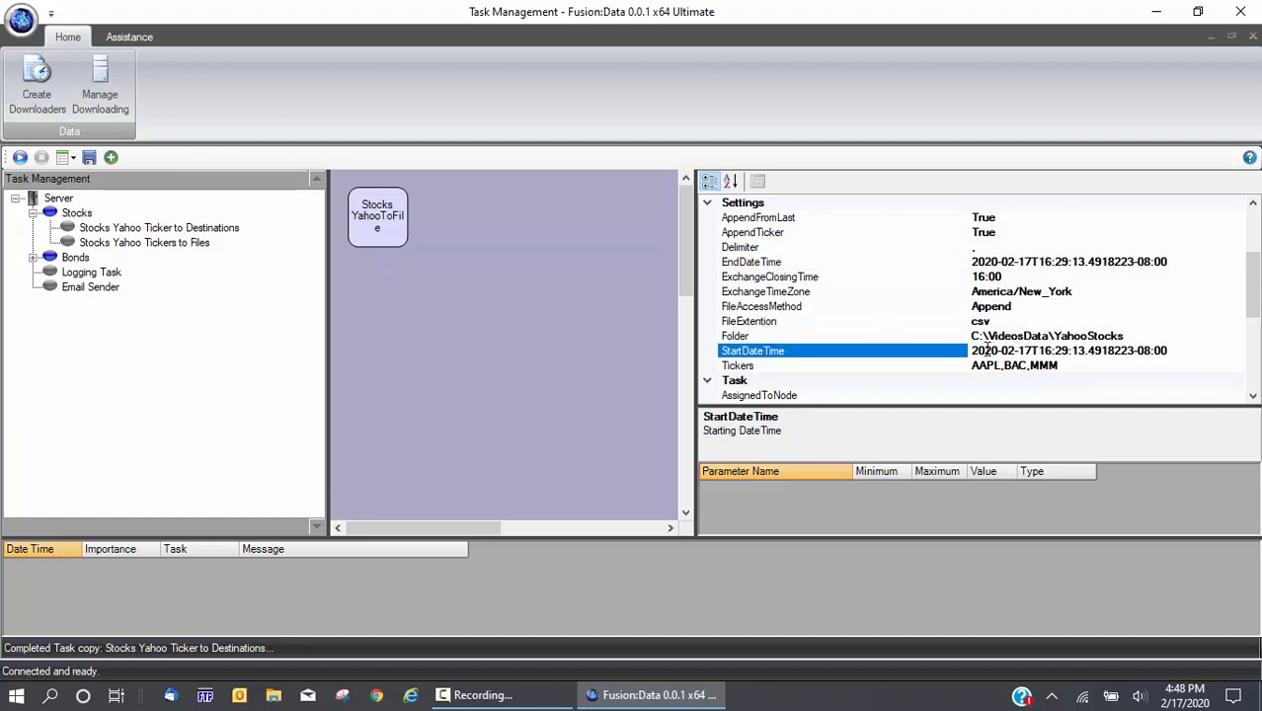
{"action": "left_click_drag", "start_coordinate": [984, 351], "coordinate": [998, 351]}
{"action": "type", "text": "19"}
{"action": "left_click_drag", "start_coordinate": [1006, 353], "coordinate": [1034, 353]}
{"action": "type", "text": "1-01"}
Reset the StartDateTime time to 00:00:00 and delete its time-zone offset
{"action": "left_click_drag", "start_coordinate": [1037, 352], "coordinate": [1055, 353]}
{"action": "type", "text": "00"}
{"action": "left_click_drag", "start_coordinate": [1053, 351], "coordinate": [1066, 352]}
{"action": "type", "text": "00"}
{"action": "left_click_drag", "start_coordinate": [1074, 353], "coordinate": [1136, 356]}
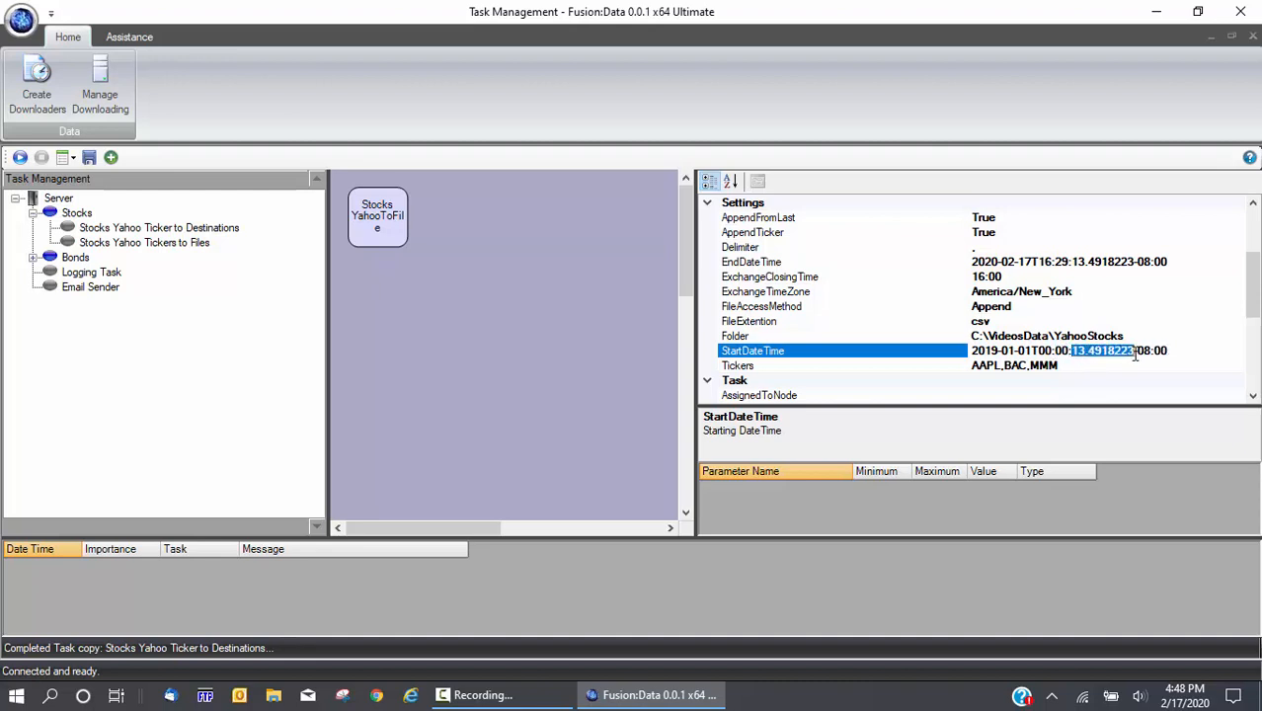
{"action": "type", "text": "00"}
{"action": "left_click", "coordinate": [1124, 352], "text": "shift"}
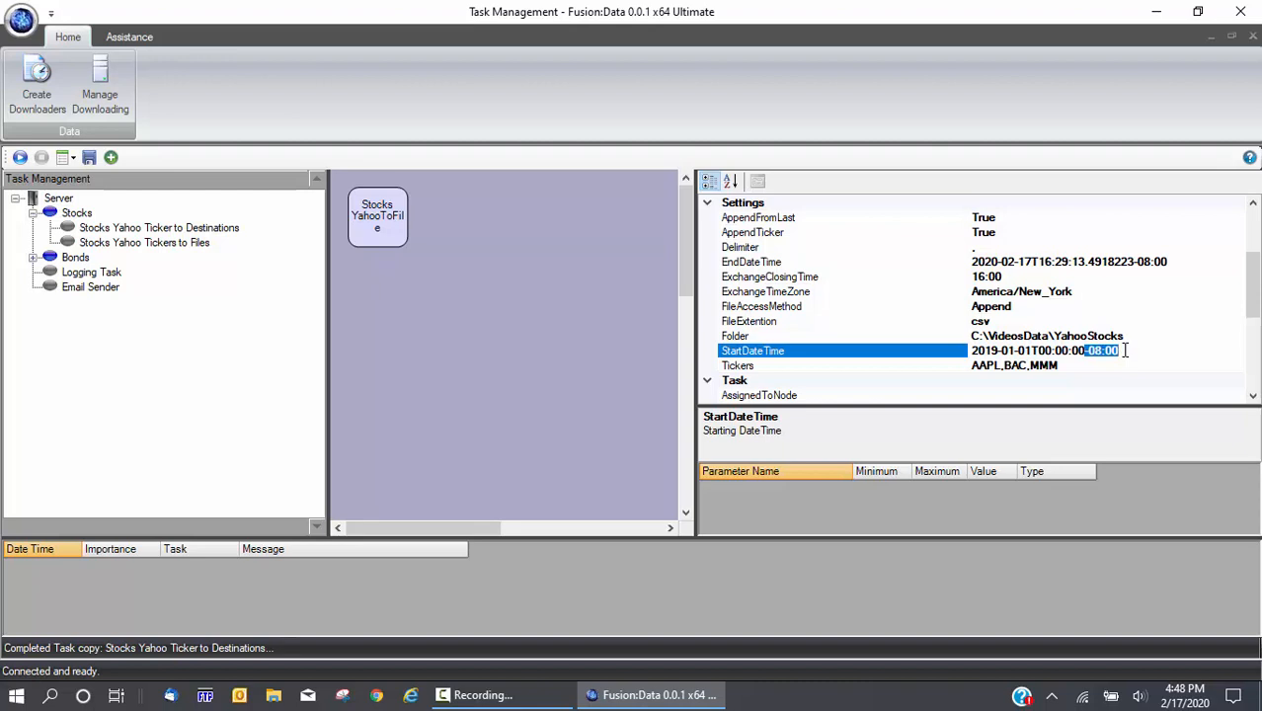
{"action": "key", "text": "Delete"}
Reset the StartDateTime hour from 16 back to 00 and commit it
{"action": "left_click", "coordinate": [1091, 308]}
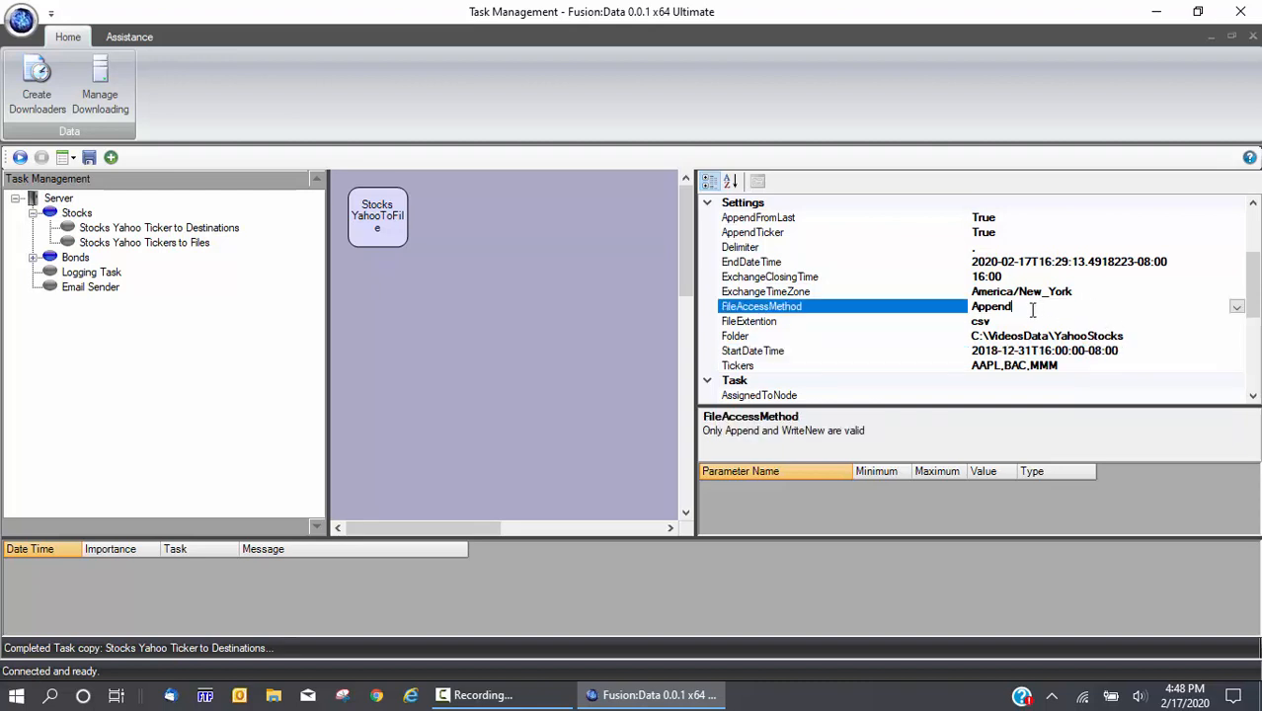
{"action": "left_click", "coordinate": [1063, 355]}
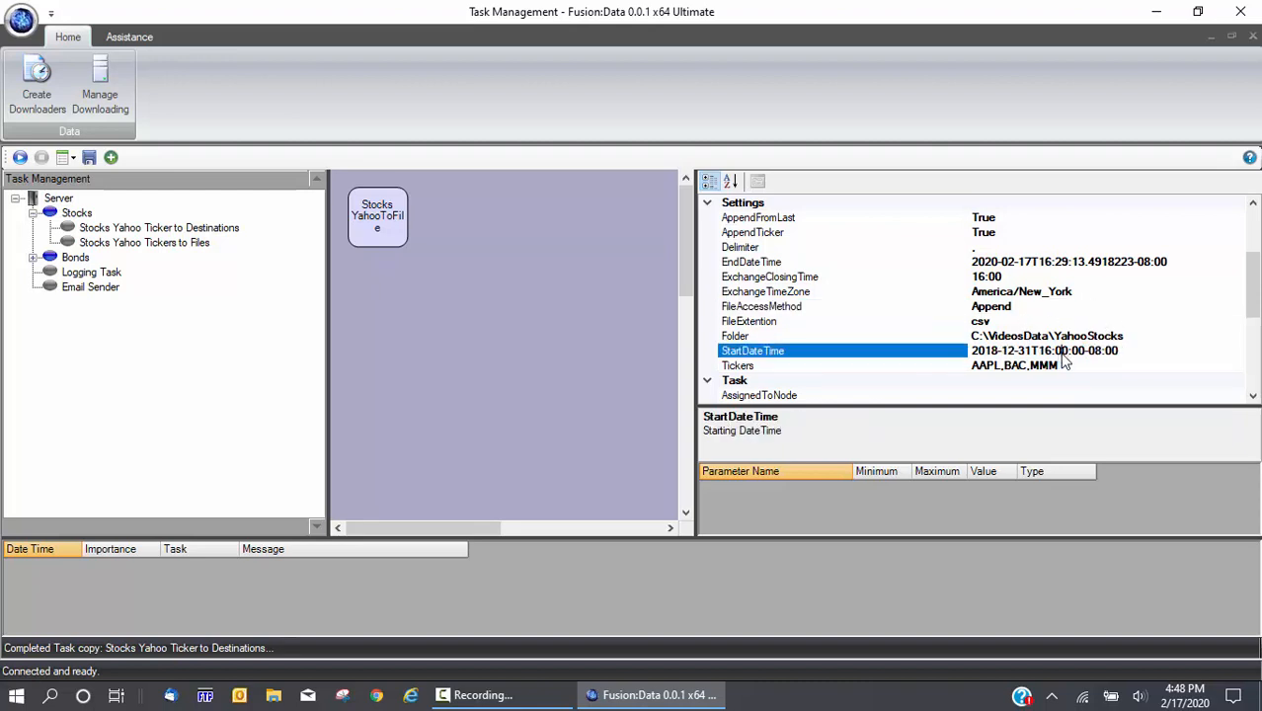
{"action": "left_click_drag", "start_coordinate": [1038, 353], "coordinate": [1057, 358]}
{"action": "type", "text": "00"}
{"action": "left_click", "coordinate": [1088, 338]}
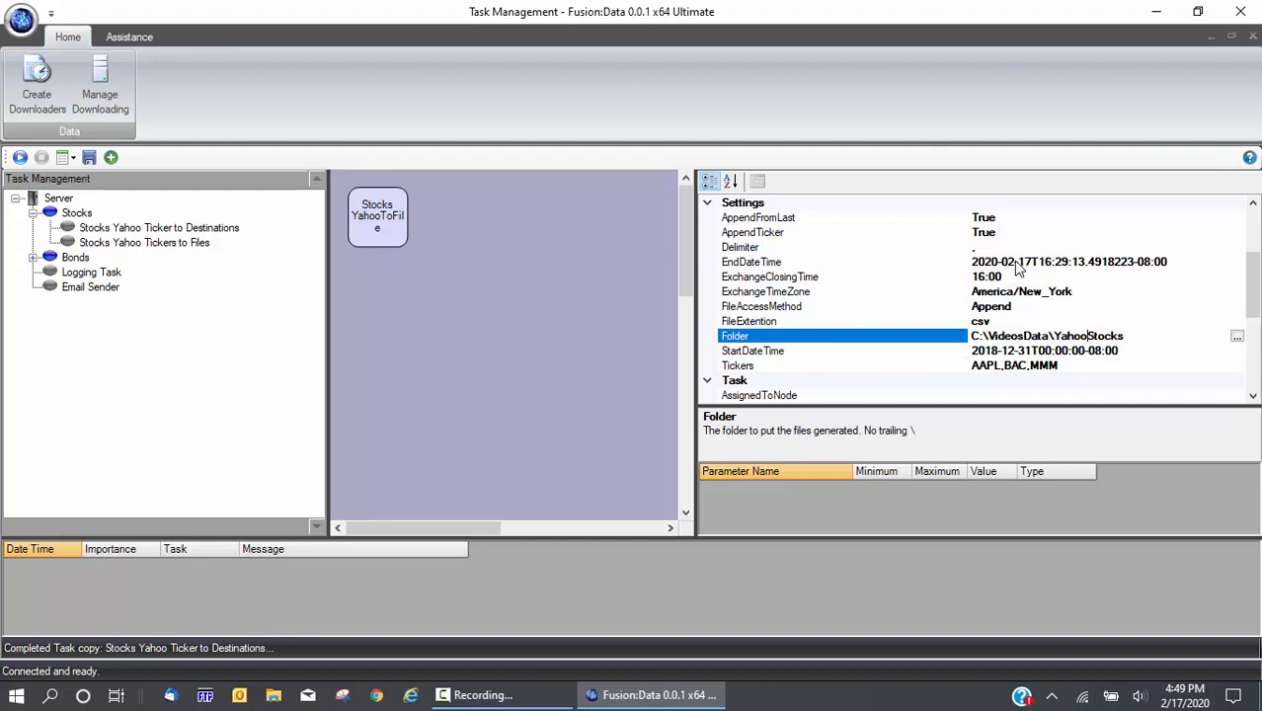
Correct the StartDateTime date from 2018-12-31 to 2019-01-01 and commit it
{"action": "left_click", "coordinate": [993, 352]}
{"action": "left_click", "coordinate": [992, 351]}
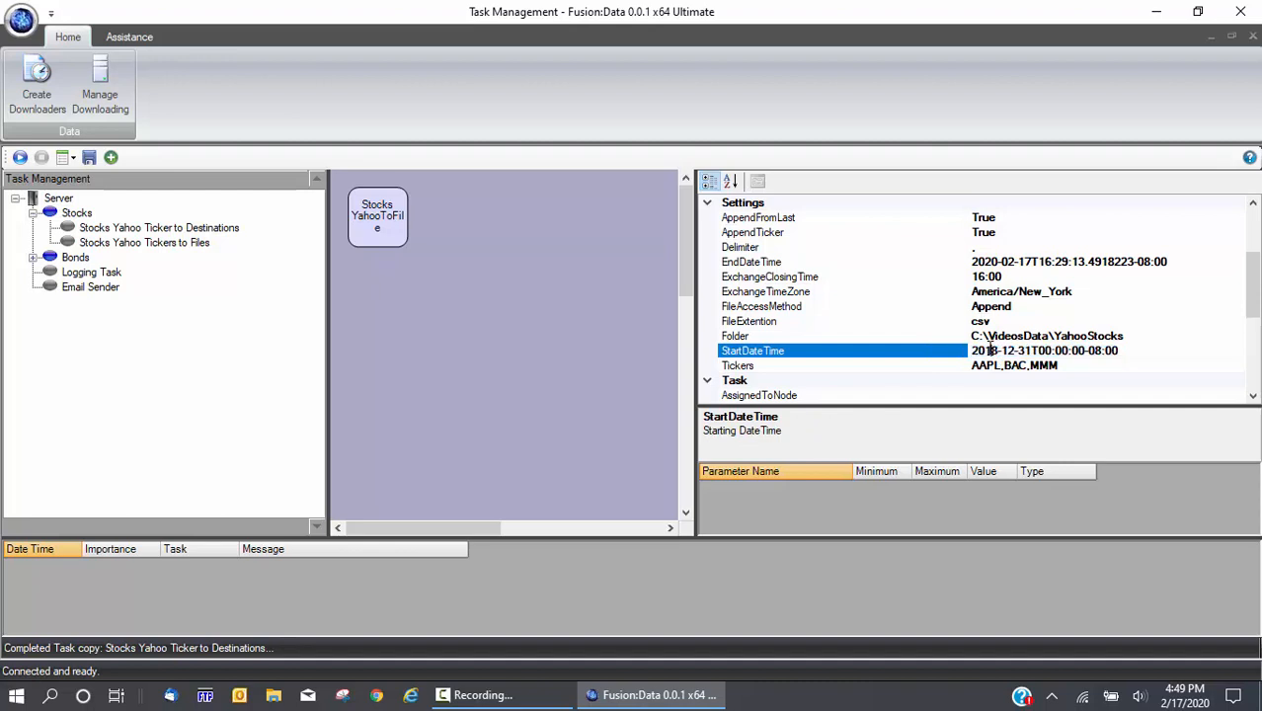
{"action": "left_click_drag", "start_coordinate": [991, 351], "coordinate": [996, 353]}
{"action": "type", "text": "9"}
{"action": "left_click_drag", "start_coordinate": [999, 352], "coordinate": [1019, 351]}
{"action": "type", "text": "00"}
{"action": "left_click_drag", "start_coordinate": [1019, 351], "coordinate": [1034, 354]}
{"action": "type", "text": "01"}
{"action": "left_click", "coordinate": [567, 340]}
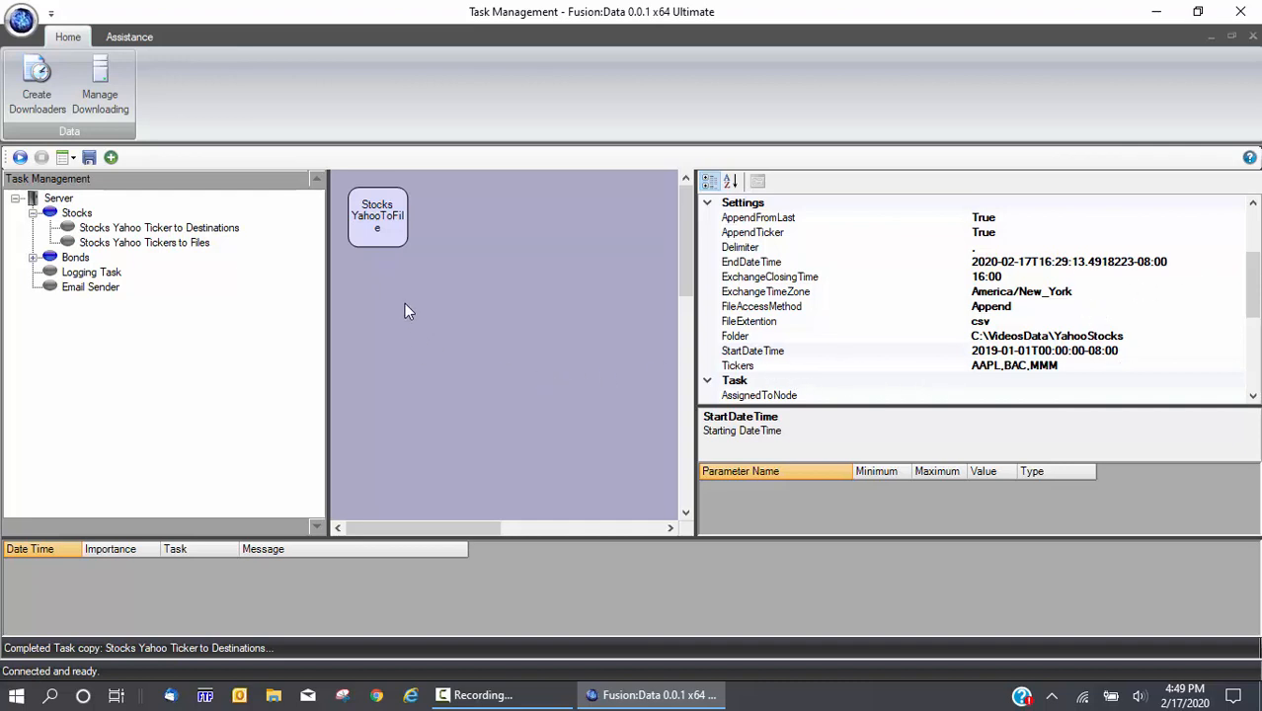
{"action": "left_click", "coordinate": [97, 245]}
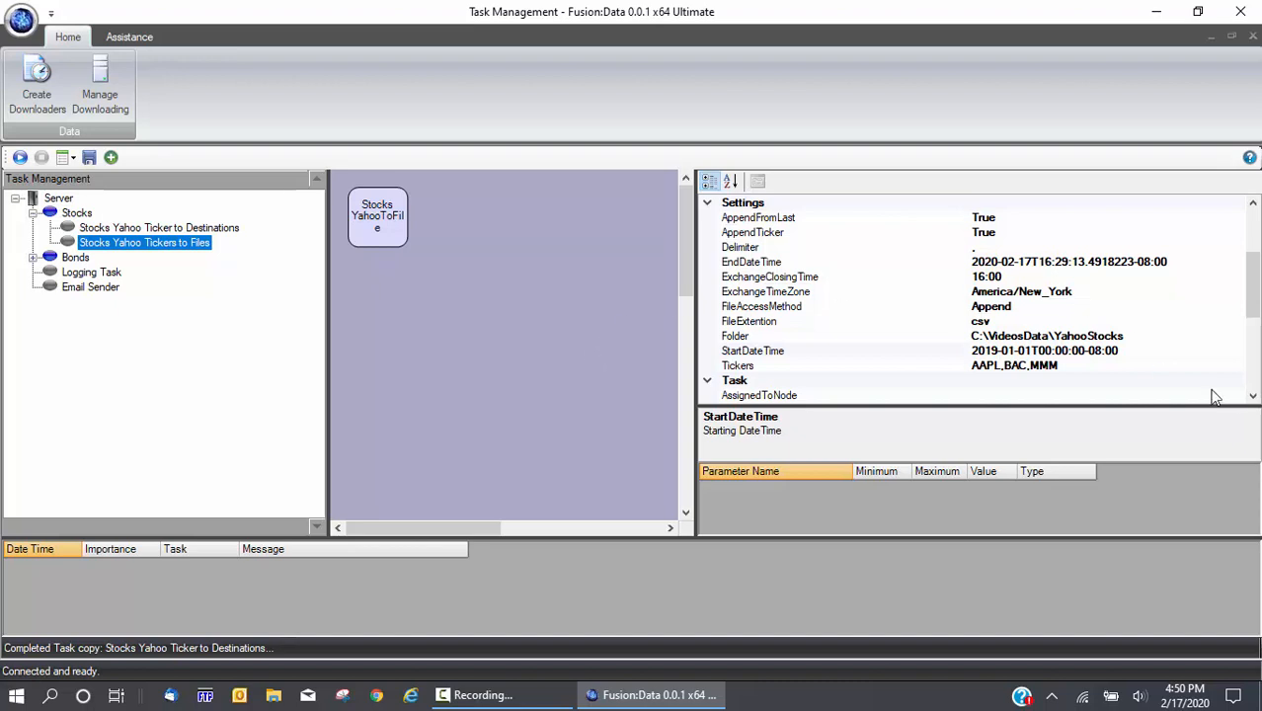
Set LogLevel to Debug and check the 'Logging set to debug' log entry
{"action": "left_click_drag", "start_coordinate": [1252, 297], "coordinate": [1257, 373]}
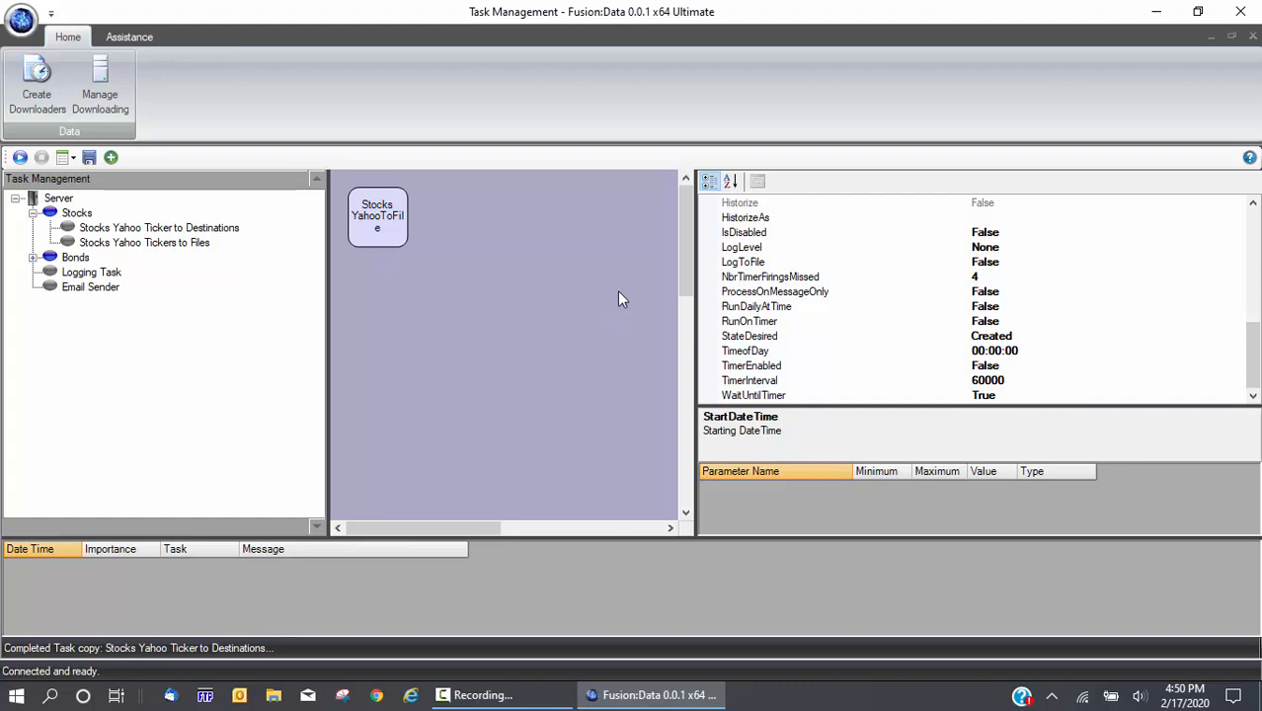
{"action": "left_click", "coordinate": [737, 248]}
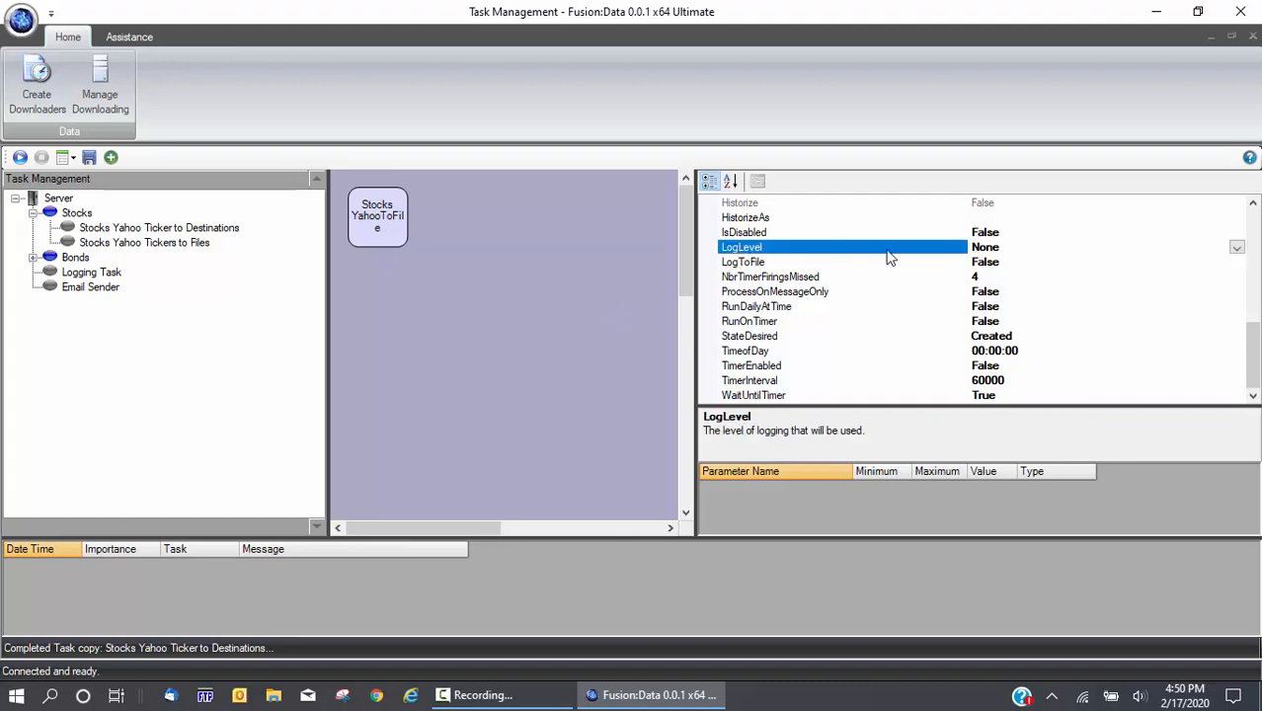
{"action": "left_click", "coordinate": [1237, 248]}
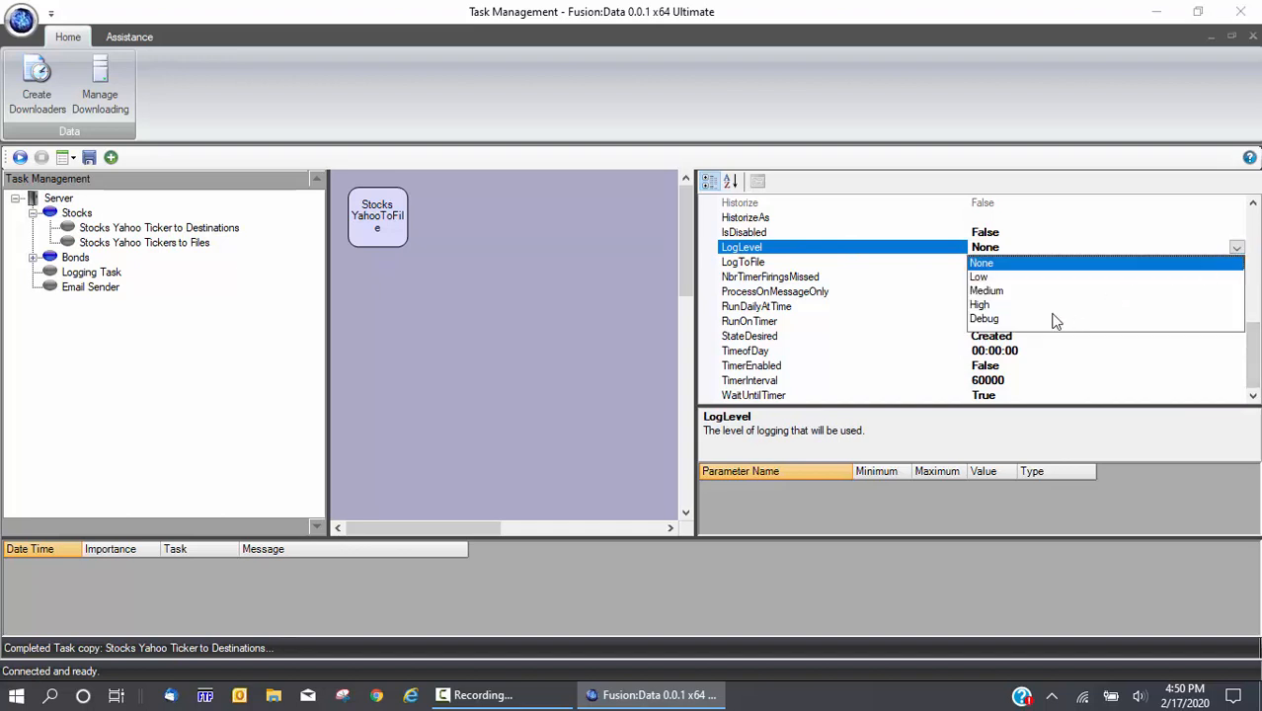
{"action": "left_click", "coordinate": [1032, 319]}
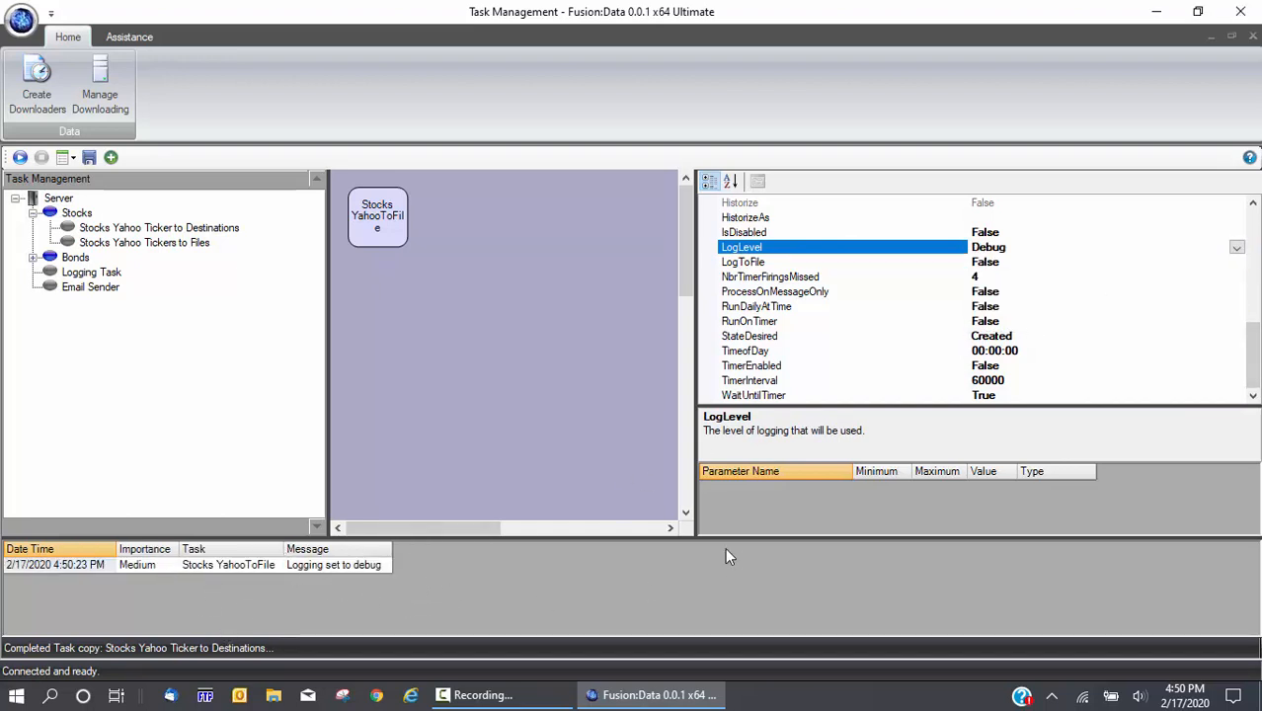
{"action": "left_click", "coordinate": [223, 564]}
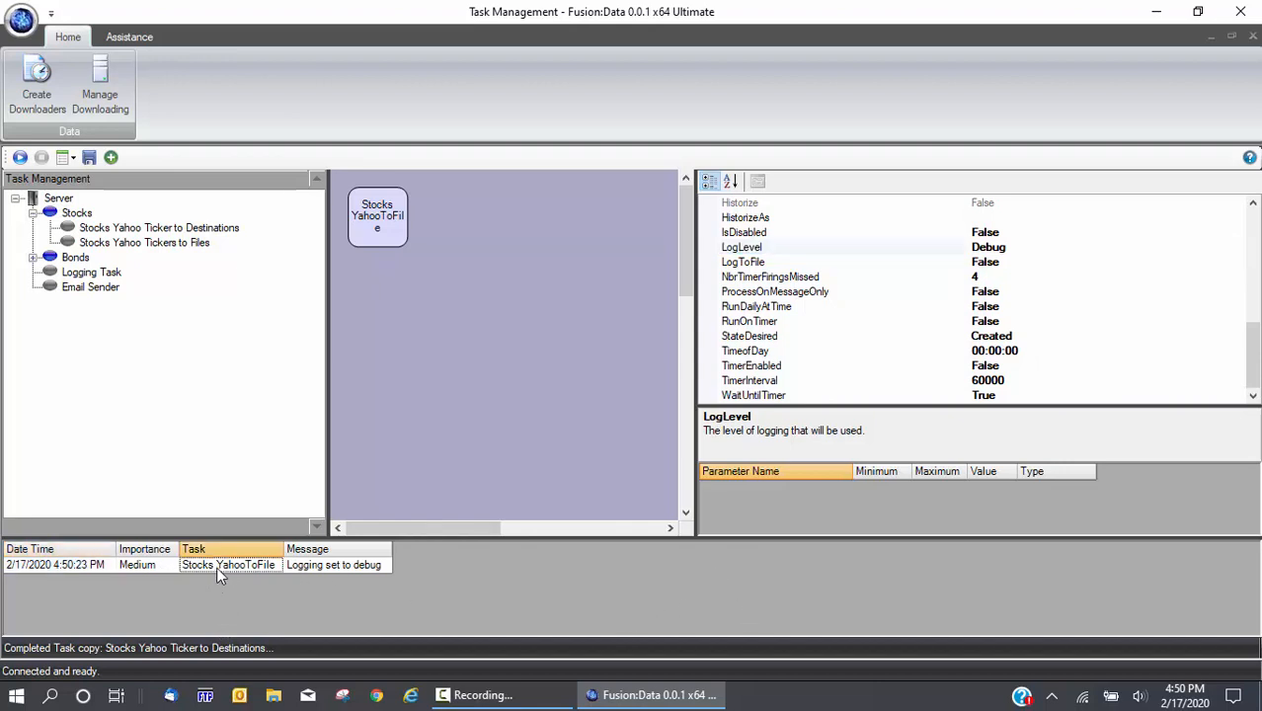
{"action": "left_click", "coordinate": [63, 565]}
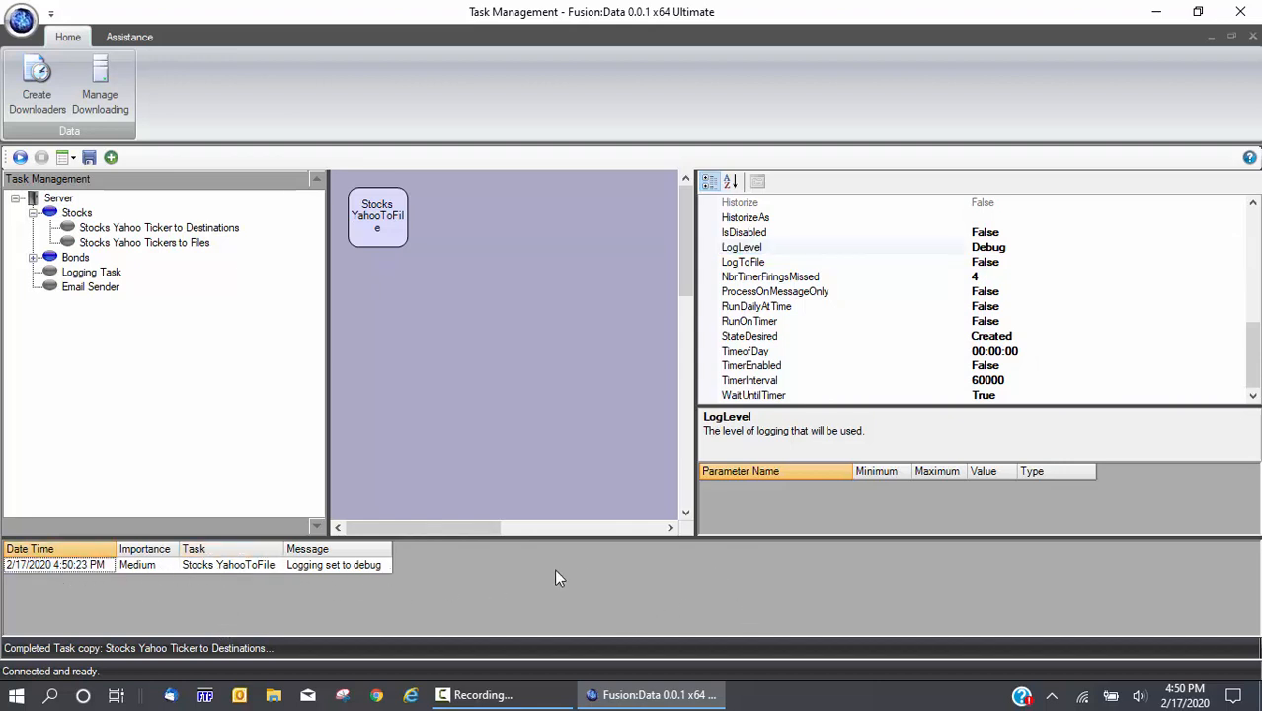
Turn on RunDailyAtTime and RunOnTimer, checking the 60000 TimerInterval
{"action": "double_click", "coordinate": [735, 311]}
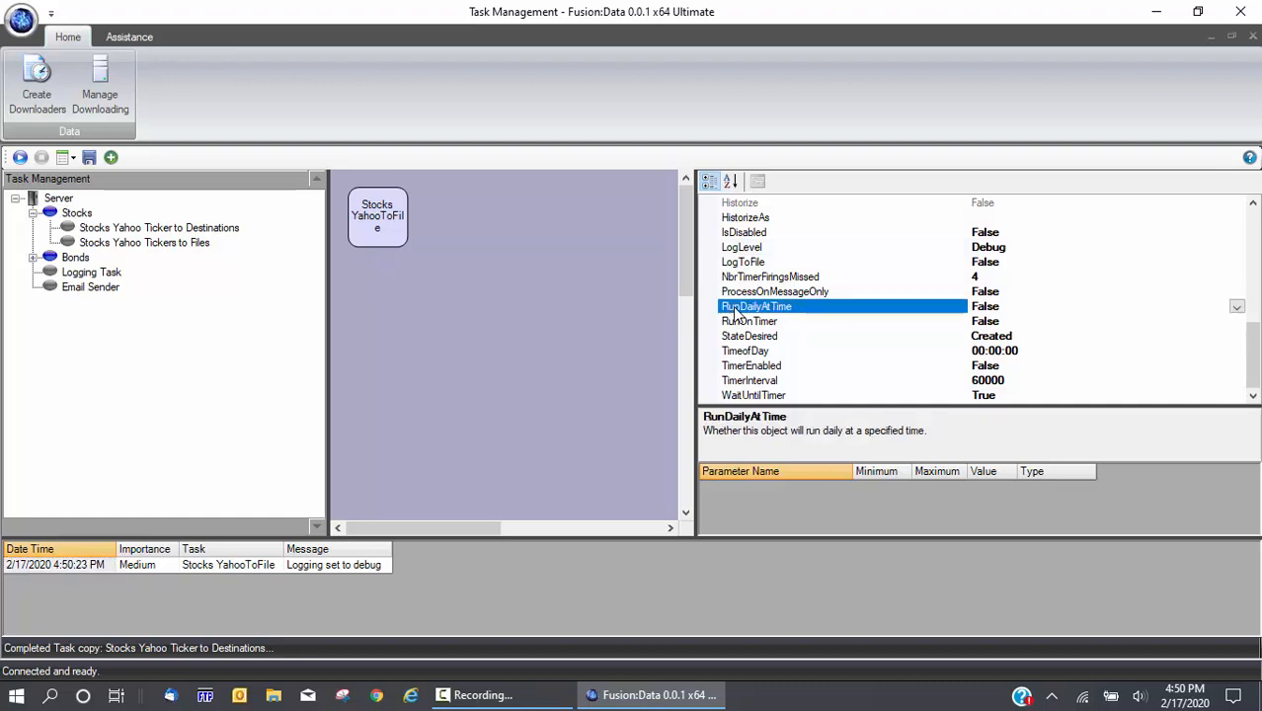
{"action": "double_click", "coordinate": [736, 323]}
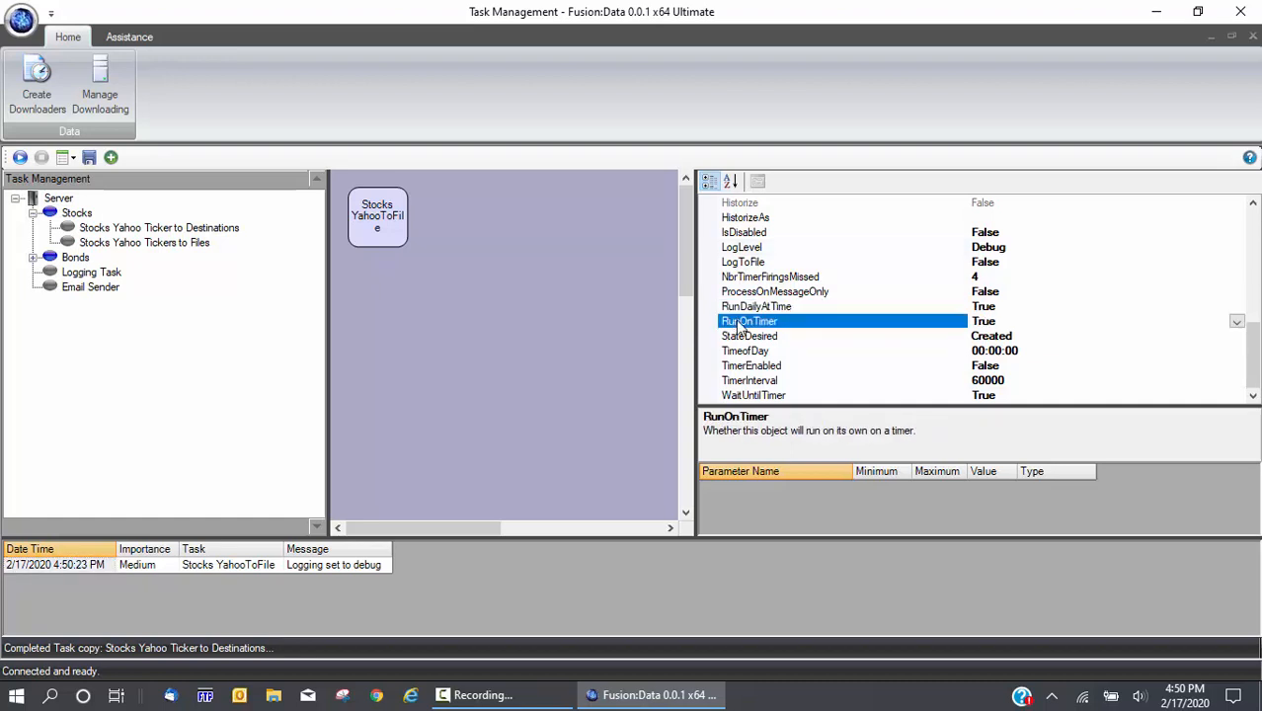
{"action": "left_click", "coordinate": [1028, 381]}
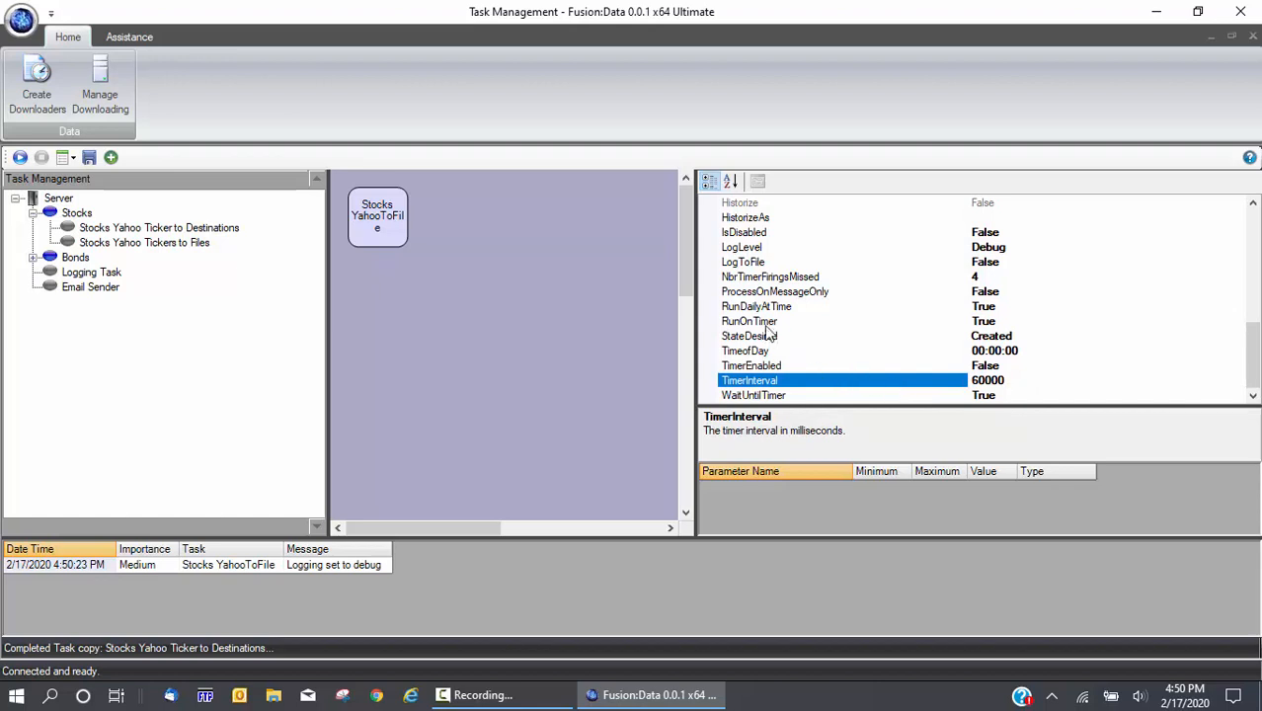
{"action": "left_click", "coordinate": [763, 308]}
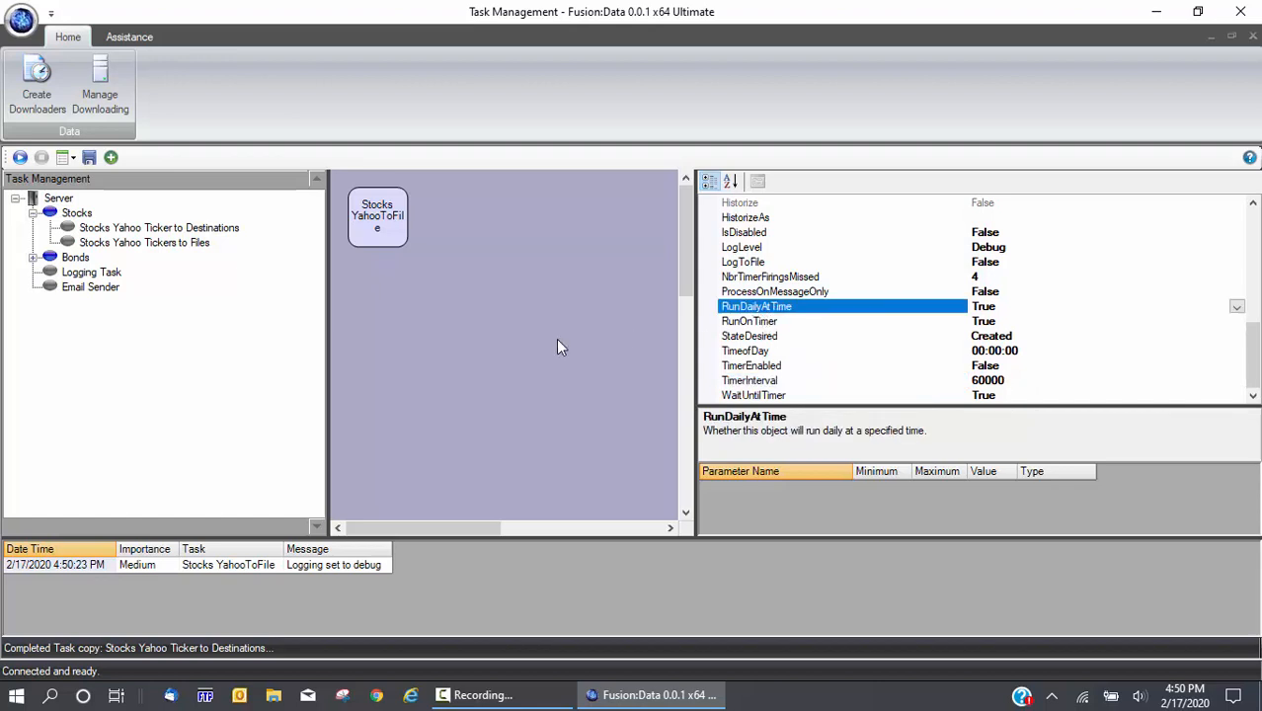
Set TimeofDay to 17:00:00 and switch TimerEnabled to True
{"action": "left_click", "coordinate": [755, 352]}
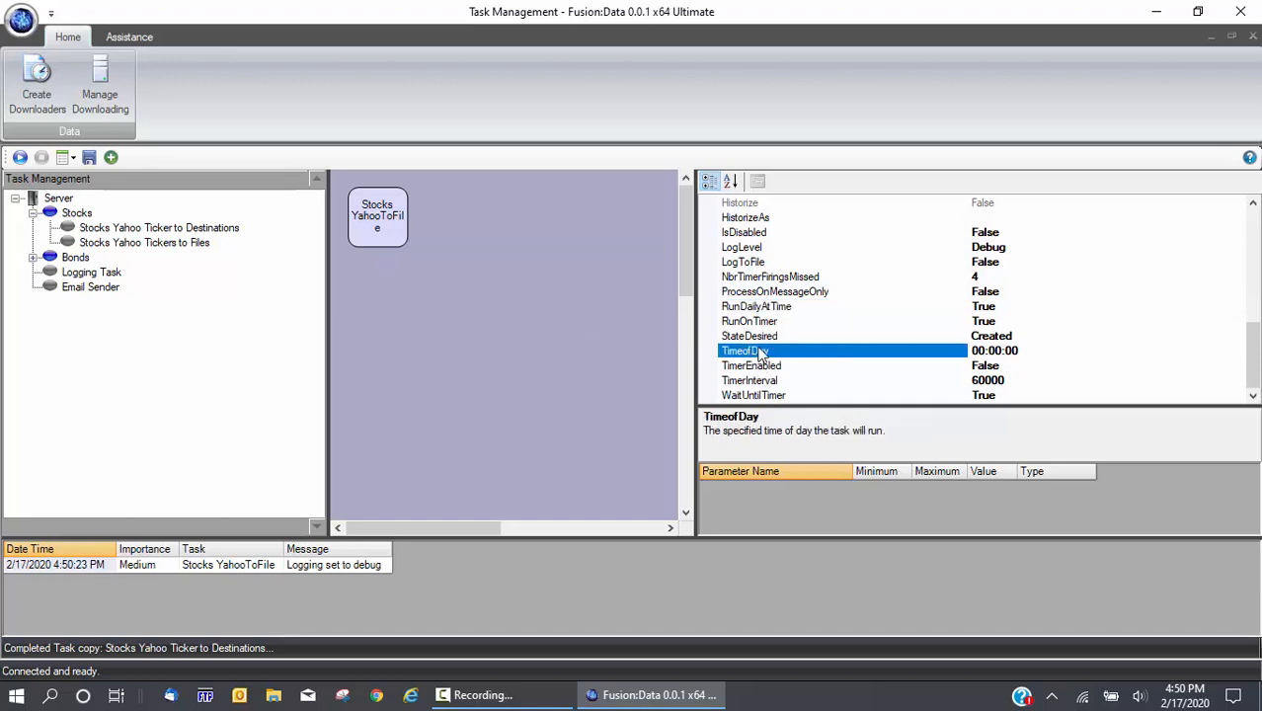
{"action": "left_click_drag", "start_coordinate": [973, 351], "coordinate": [928, 356]}
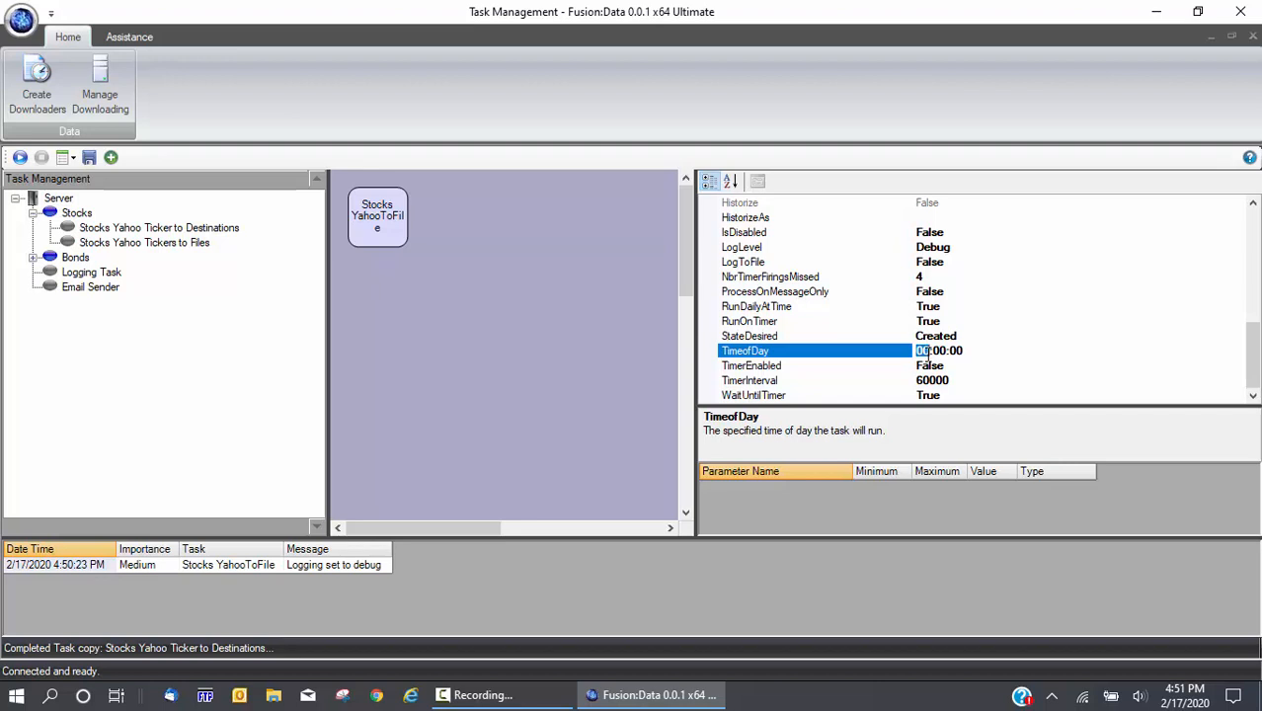
{"action": "type", "text": "17"}
{"action": "left_click", "coordinate": [871, 369]}
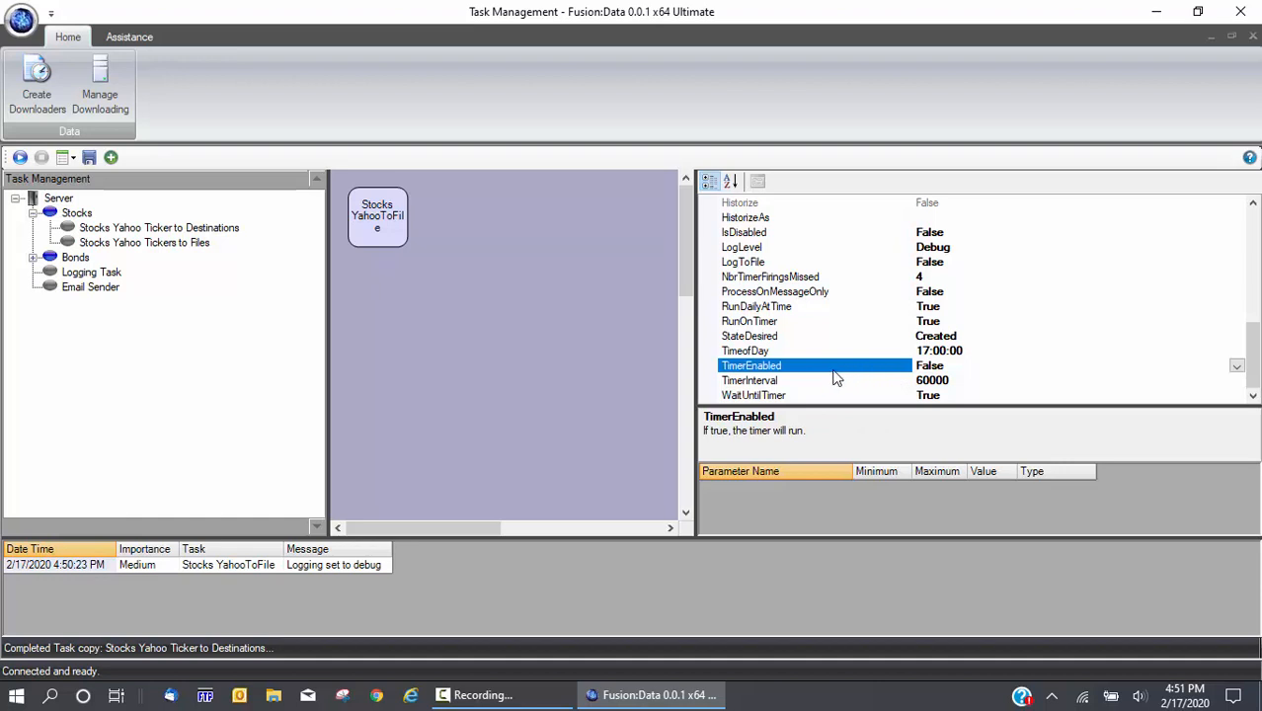
{"action": "double_click", "coordinate": [837, 370]}
{"action": "left_click", "coordinate": [626, 401]}
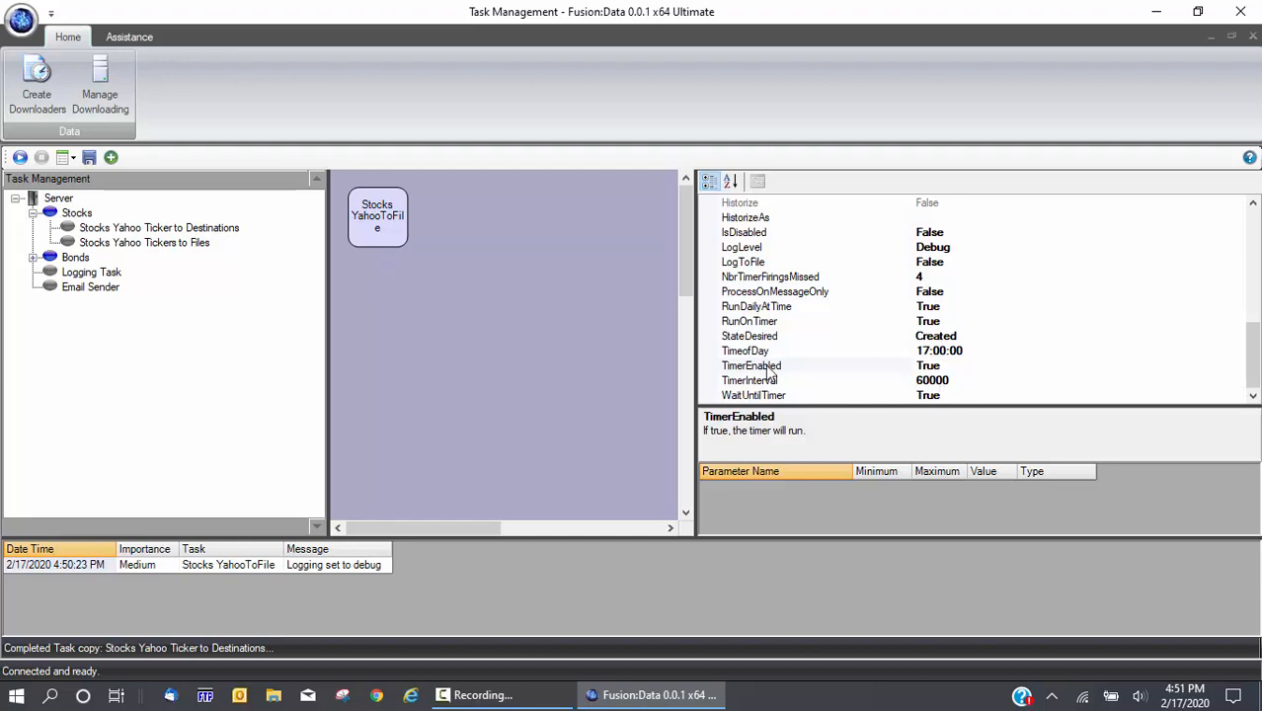
Save the server state so the status bar reads Saved
{"action": "left_click", "coordinate": [748, 309]}
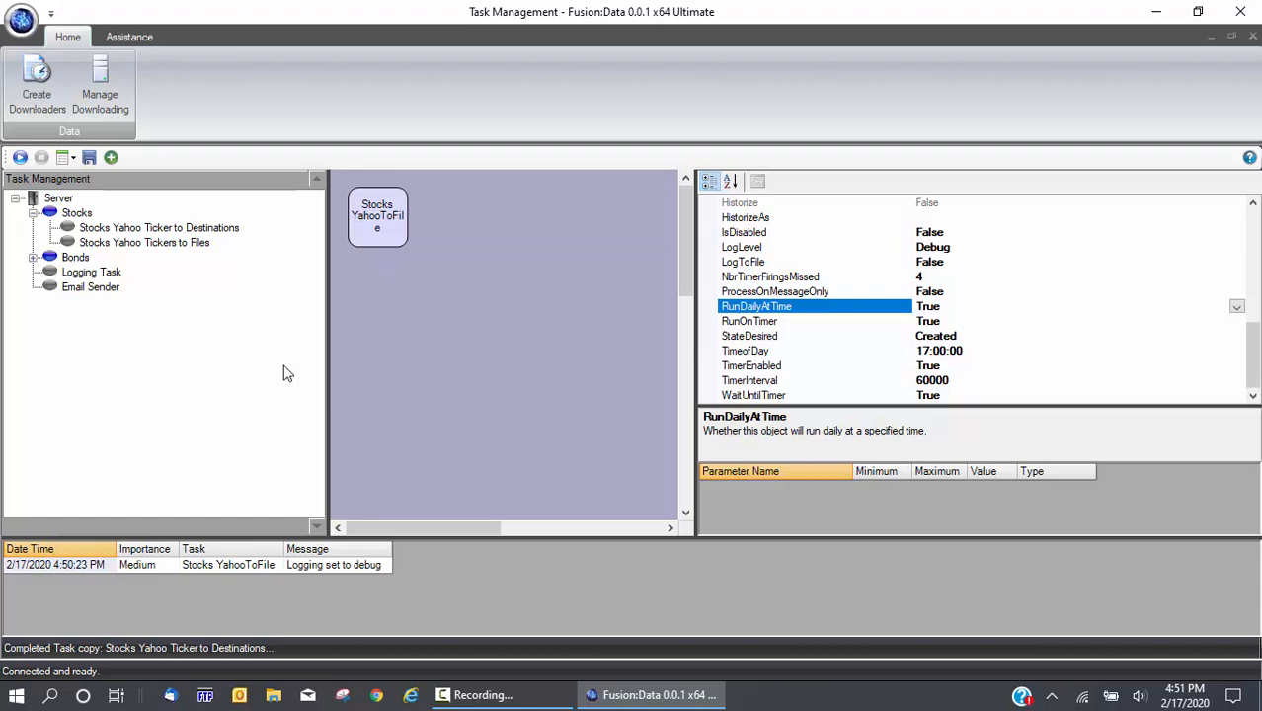
{"action": "left_click", "coordinate": [90, 158]}
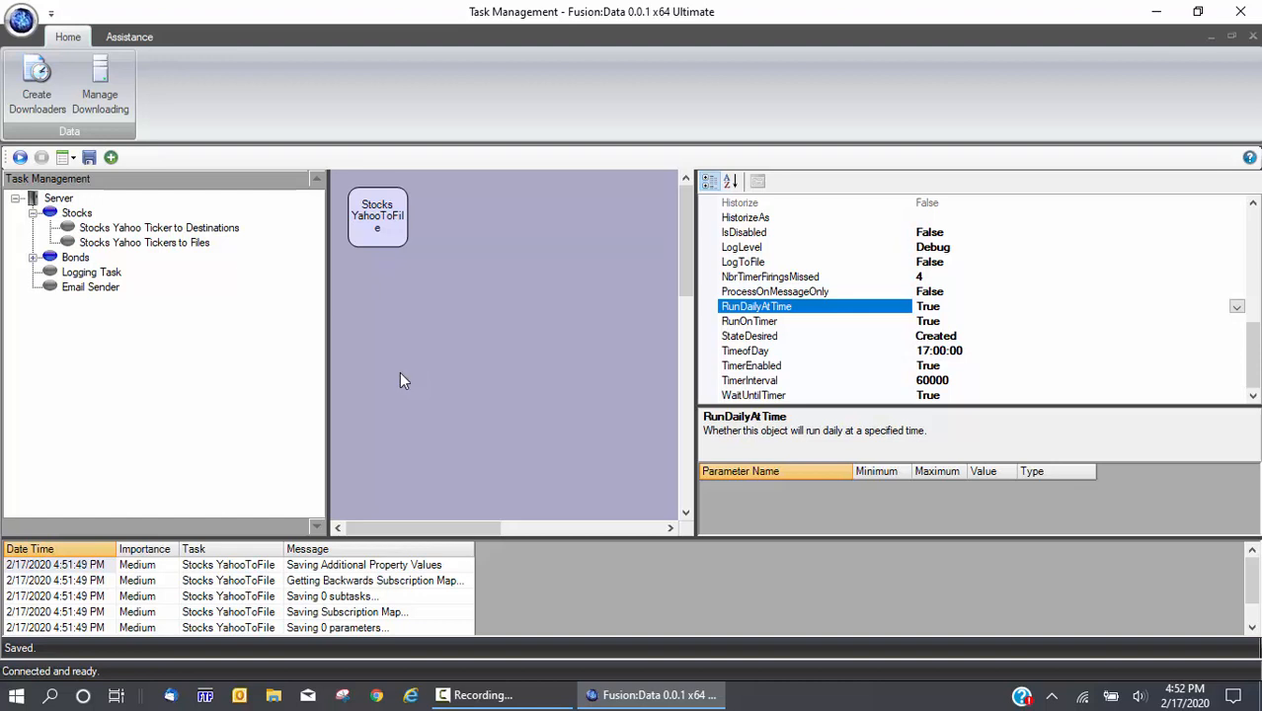
Start the Stocks Yahoo Tickers to Files task and confirm StateDesired reads Running
{"action": "left_click", "coordinate": [523, 308]}
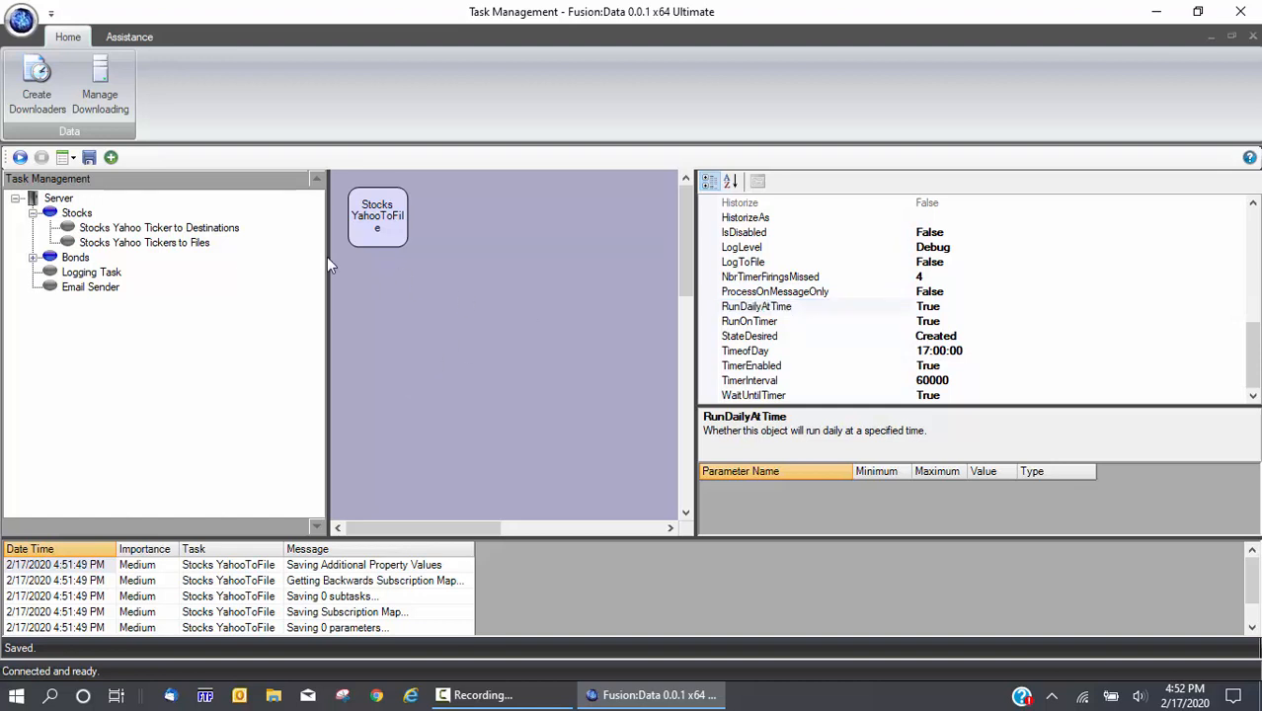
{"action": "left_click", "coordinate": [132, 245]}
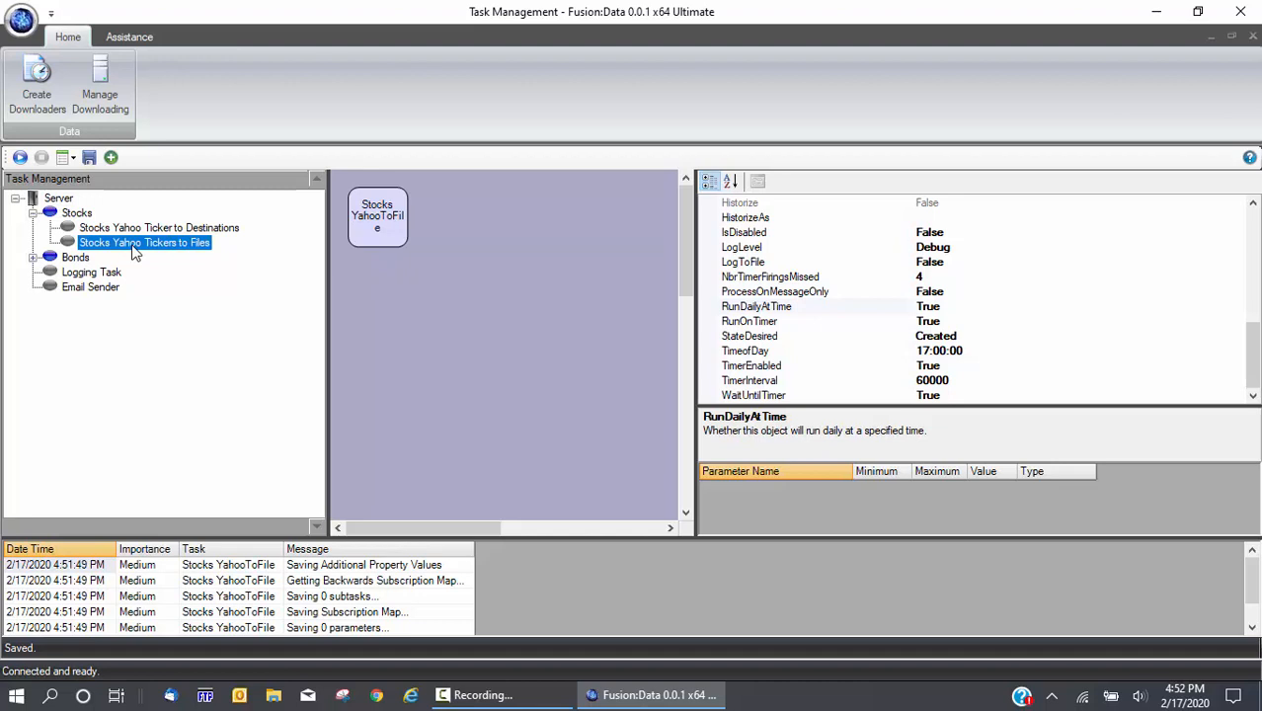
{"action": "left_click", "coordinate": [20, 157]}
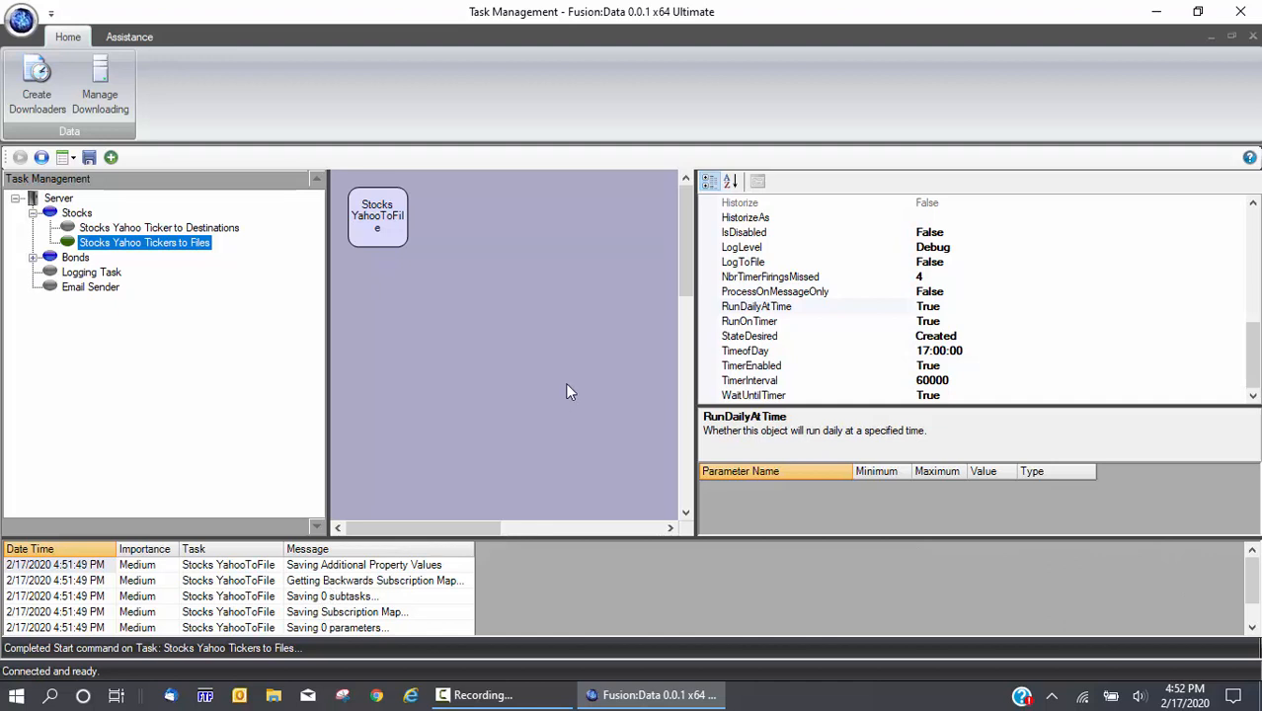
{"action": "left_click", "coordinate": [754, 395]}
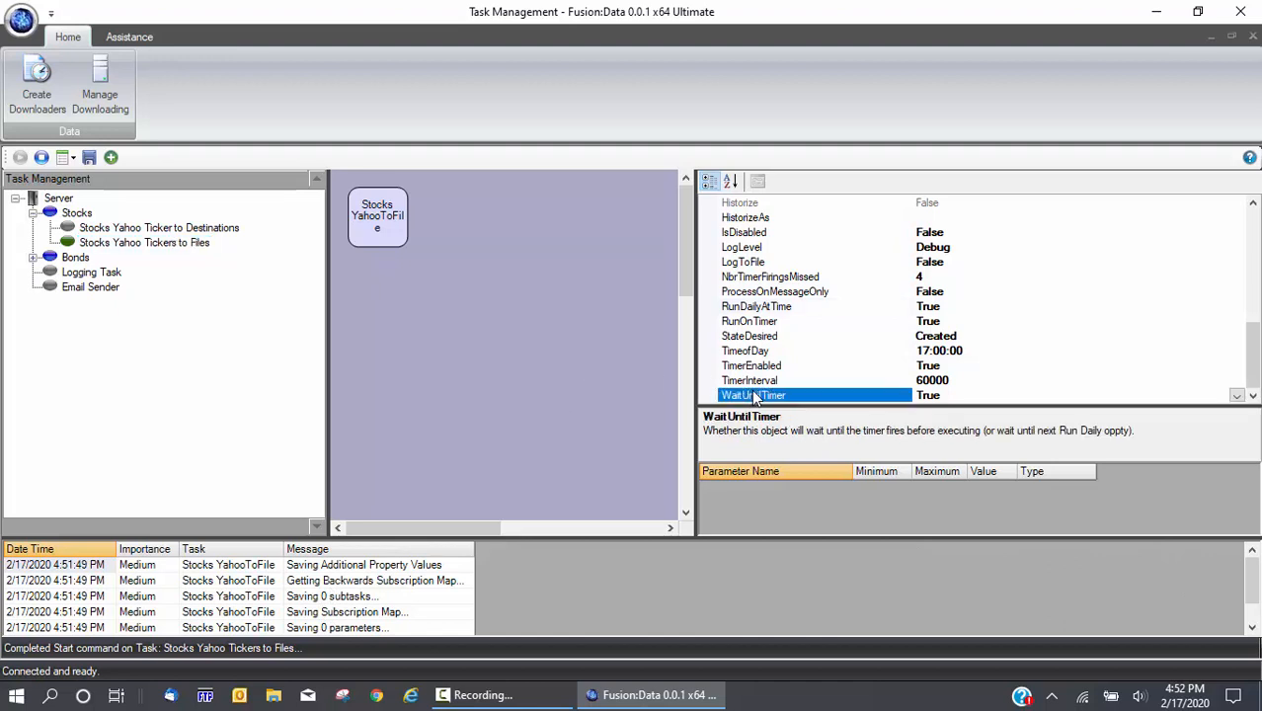
{"action": "left_click", "coordinate": [747, 337]}
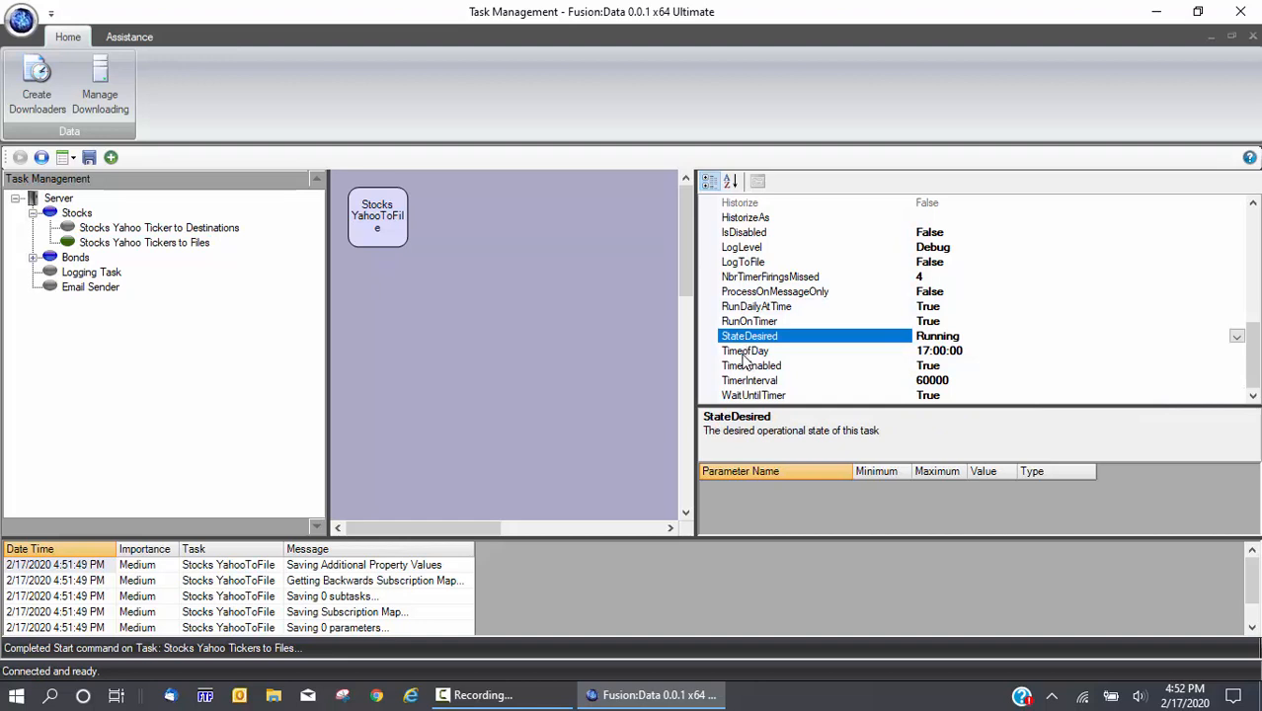
{"action": "left_click", "coordinate": [748, 353]}
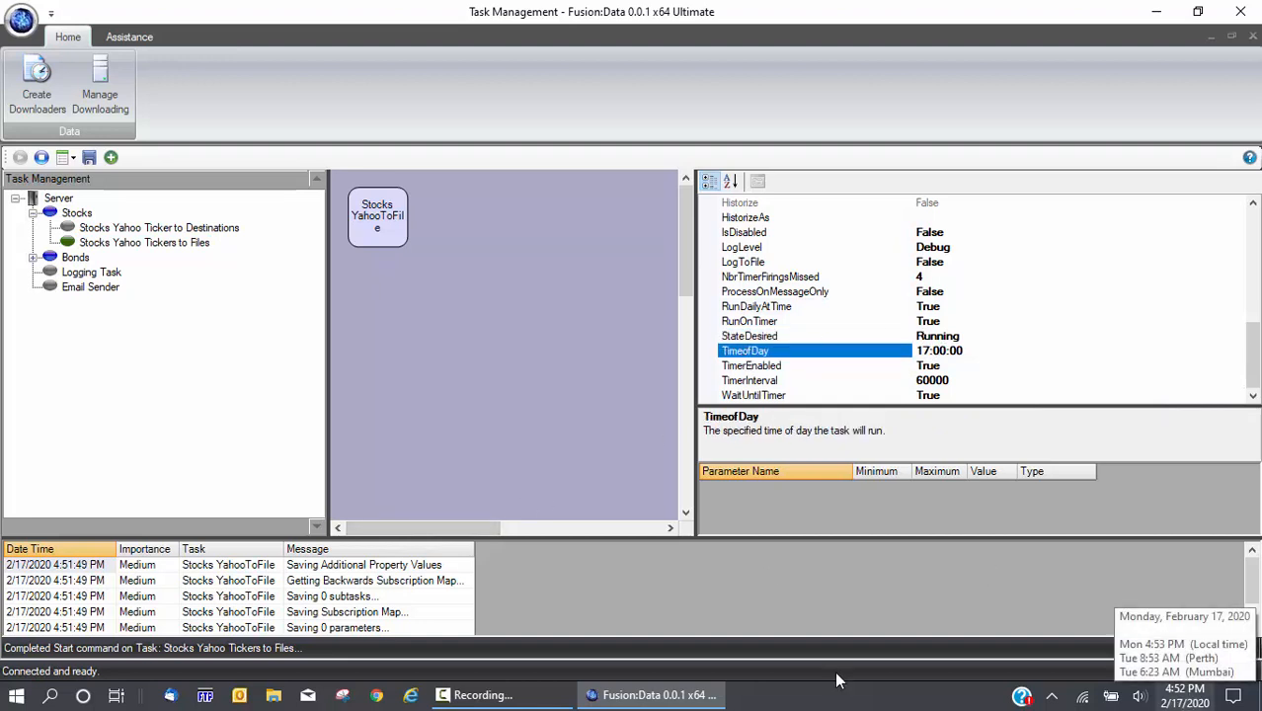
Clear the message log and set the Stocks Yahoo Tickers to Files task to Debug logging
{"action": "right_click", "coordinate": [420, 598]}
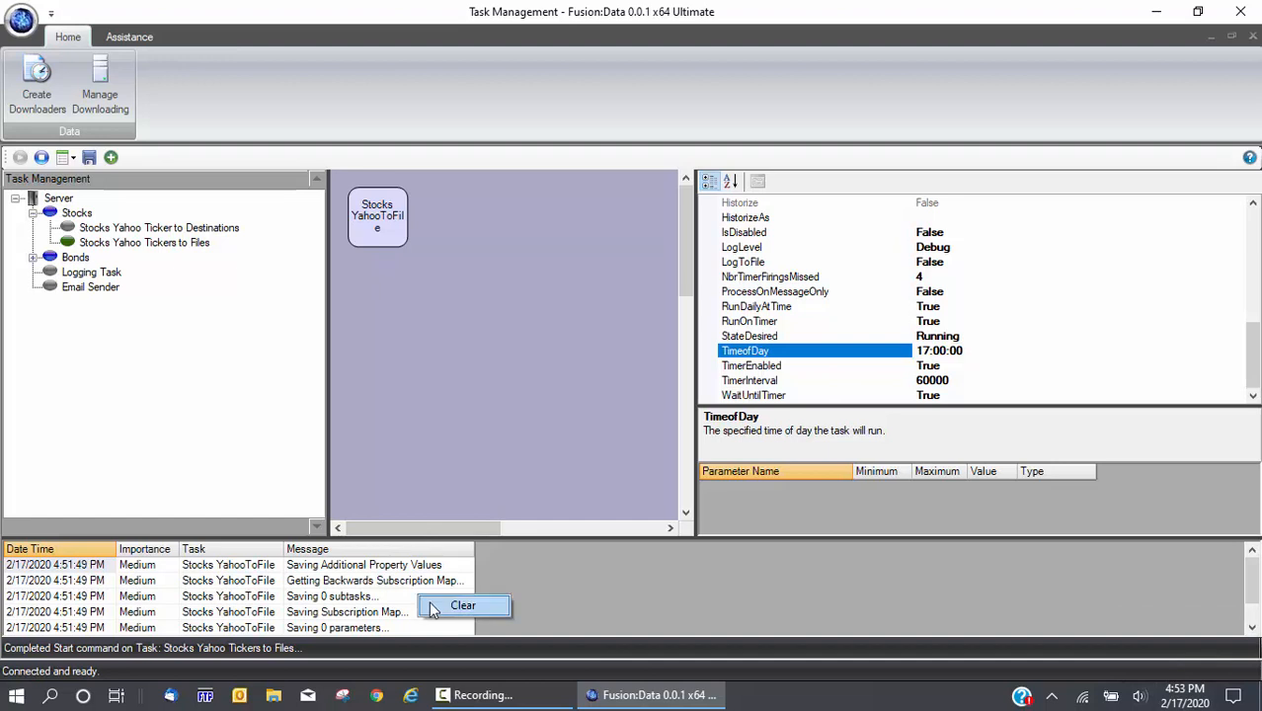
{"action": "left_click", "coordinate": [431, 606]}
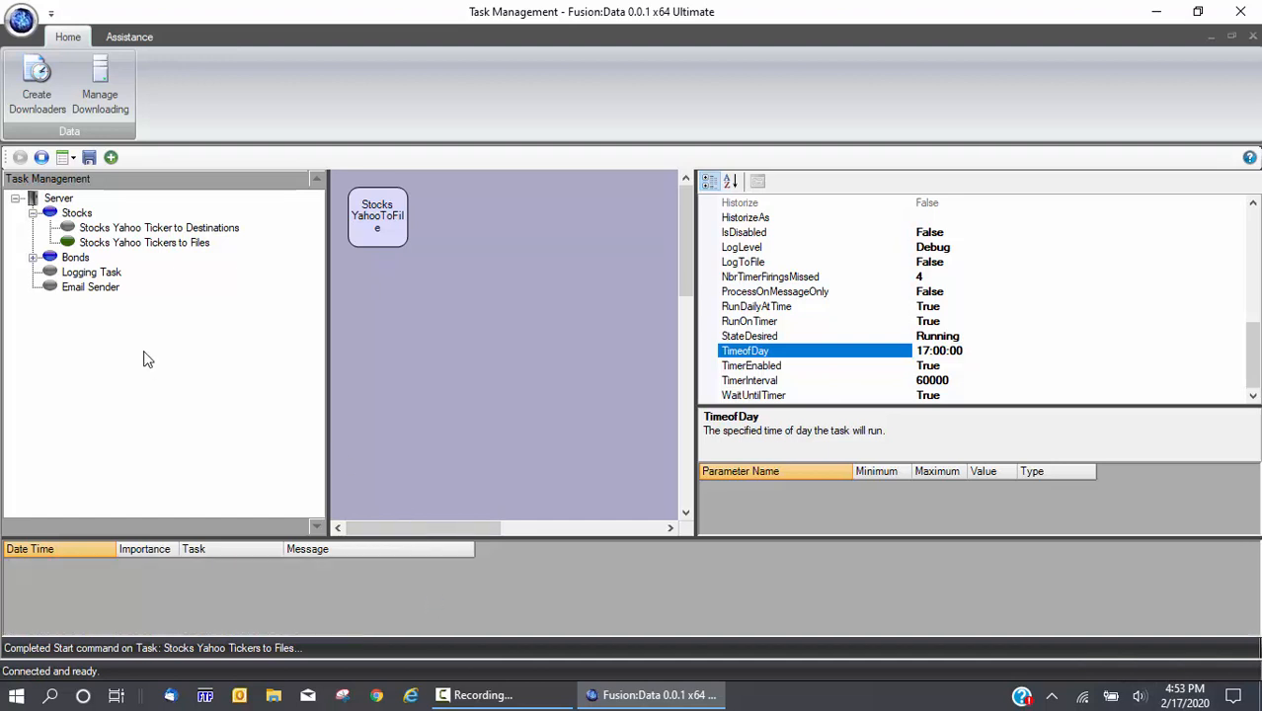
{"action": "left_click", "coordinate": [141, 248]}
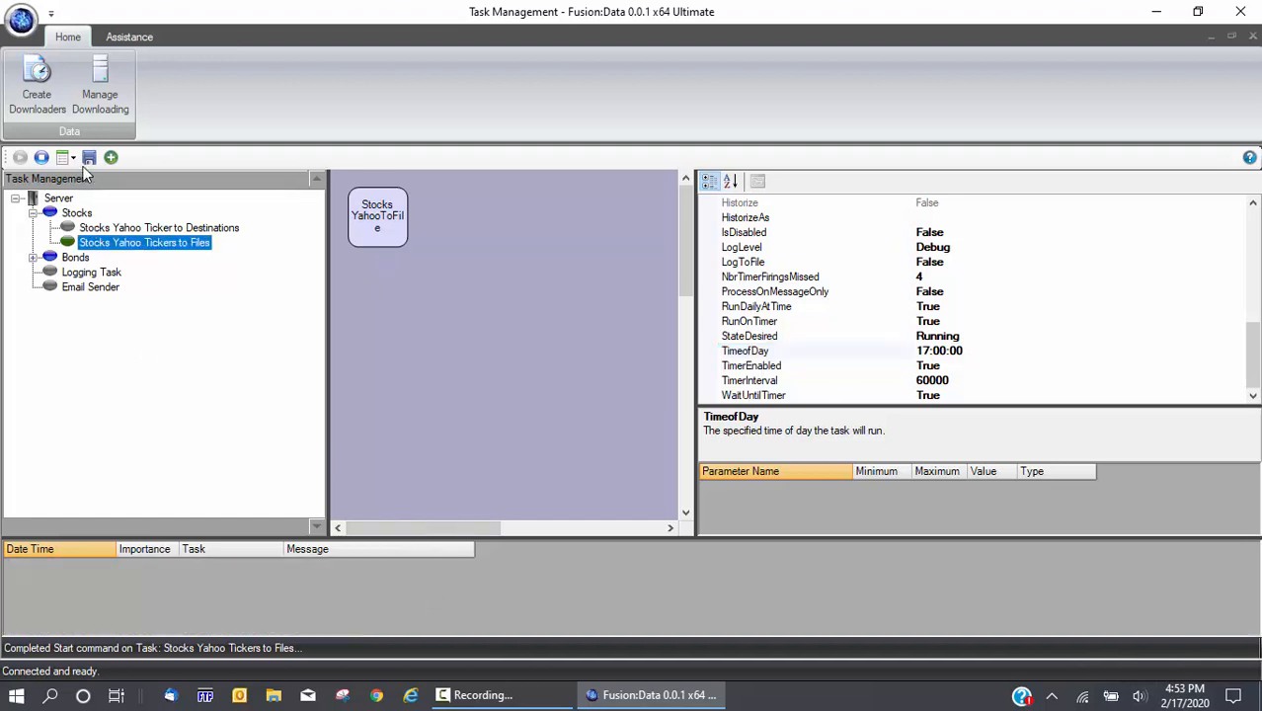
{"action": "left_click", "coordinate": [71, 158]}
{"action": "left_click", "coordinate": [104, 242]}
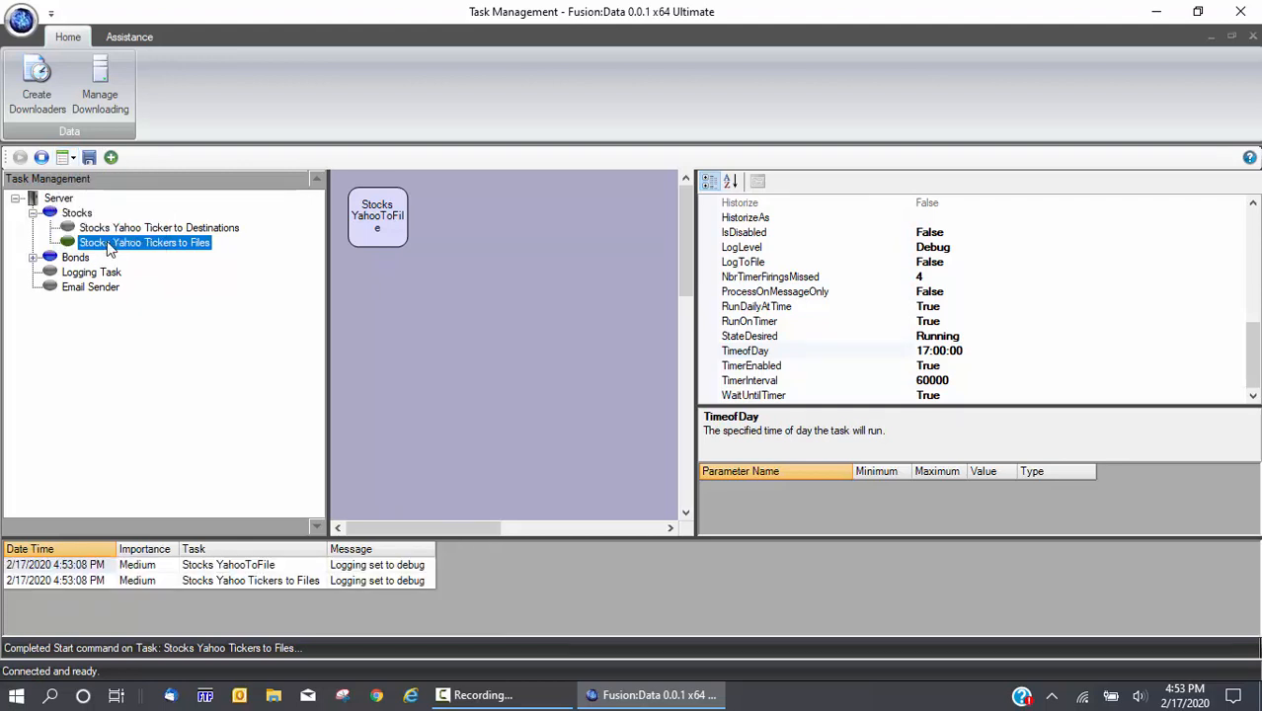
Run the task, check the newest log message, then halt it
{"action": "left_click", "coordinate": [42, 158]}
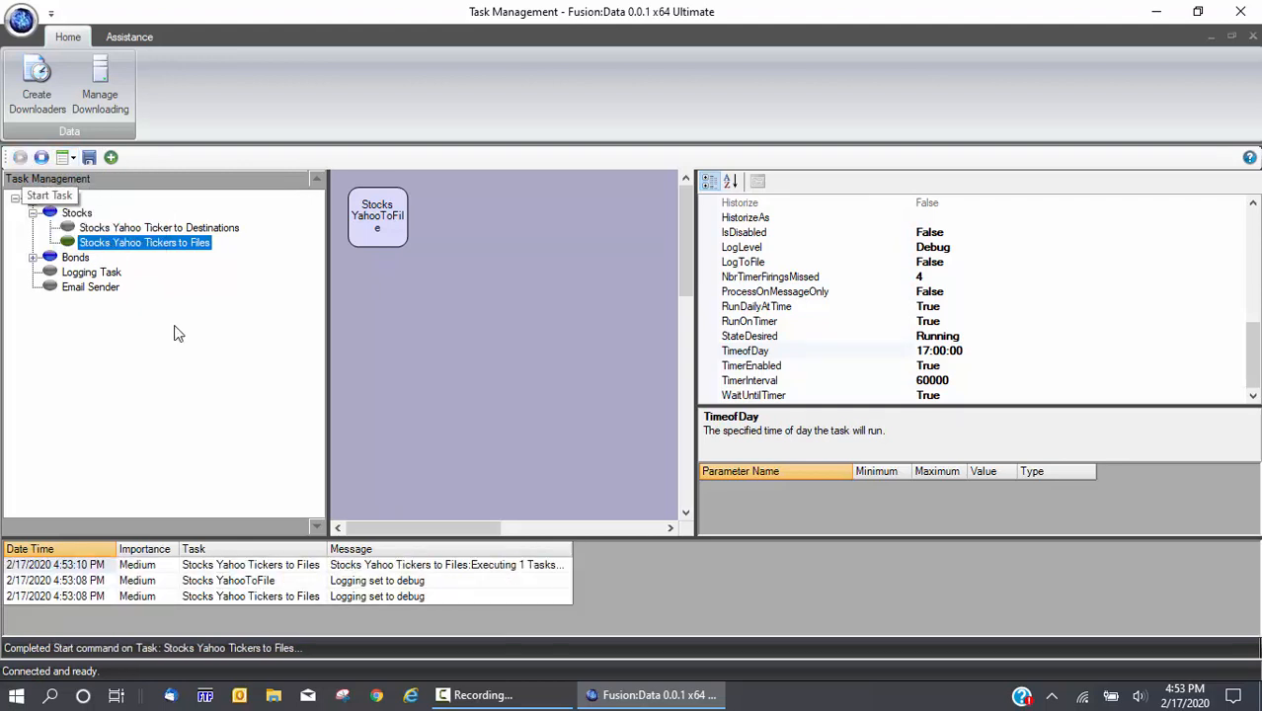
{"action": "left_click", "coordinate": [437, 567]}
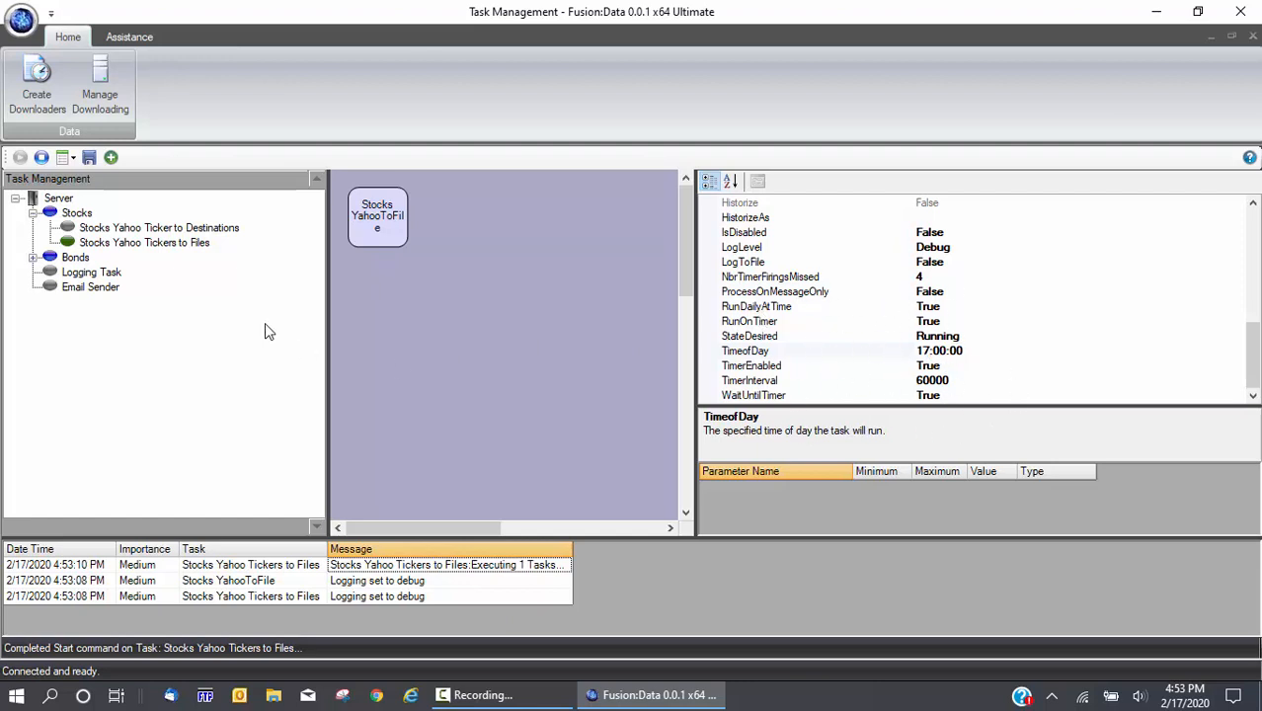
{"action": "left_click", "coordinate": [40, 158]}
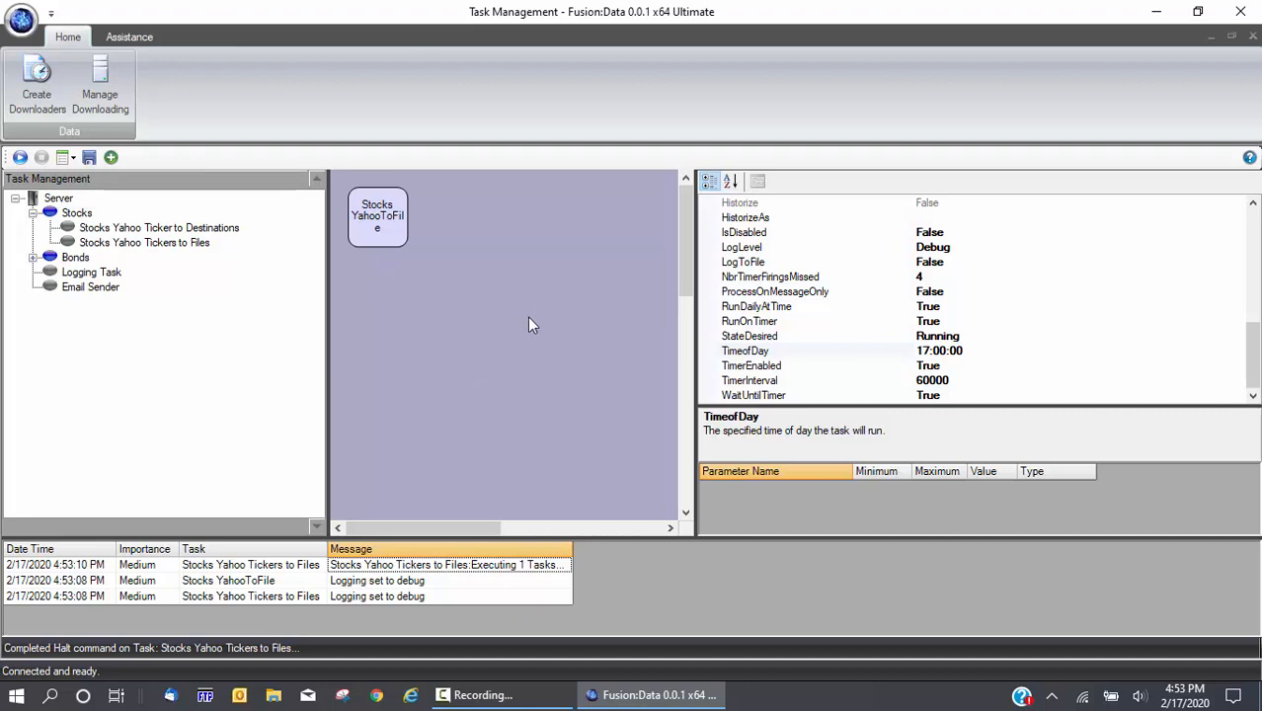
Review the now-False RunDailyAtTime and RunOnTimer settings, then restart the task
{"action": "left_click", "coordinate": [742, 311]}
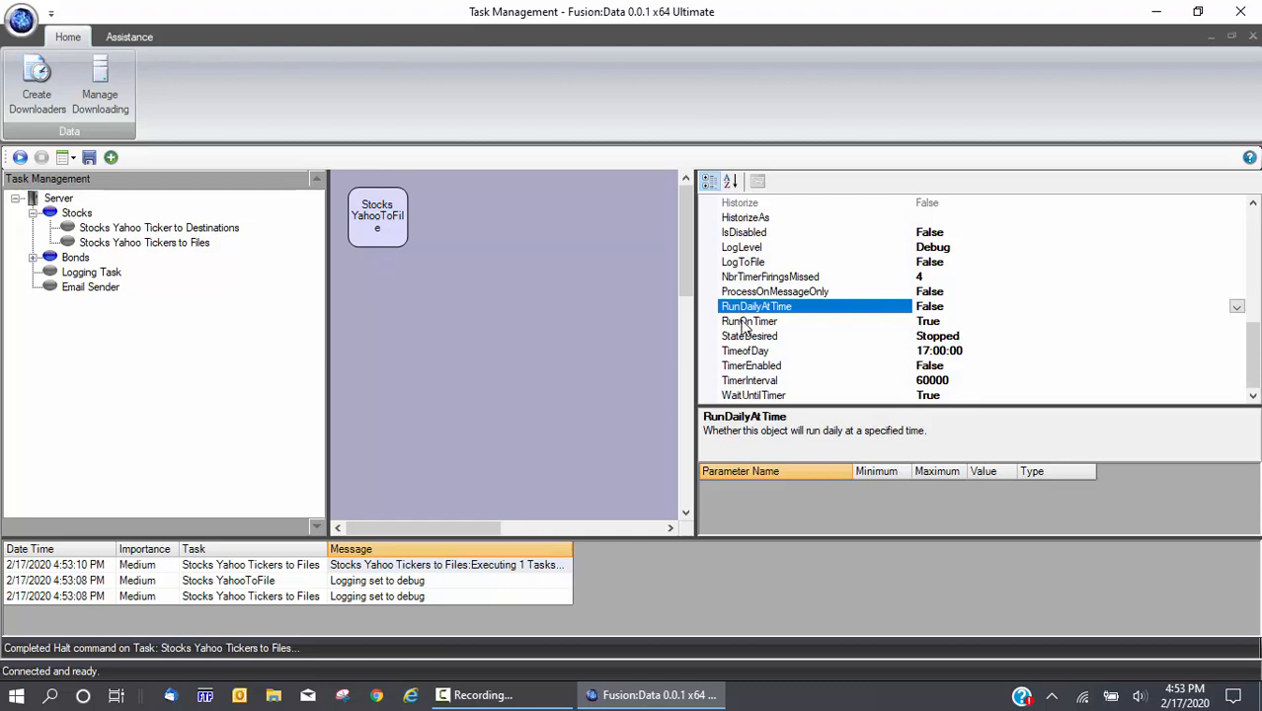
{"action": "left_click", "coordinate": [746, 324]}
{"action": "left_click", "coordinate": [577, 413]}
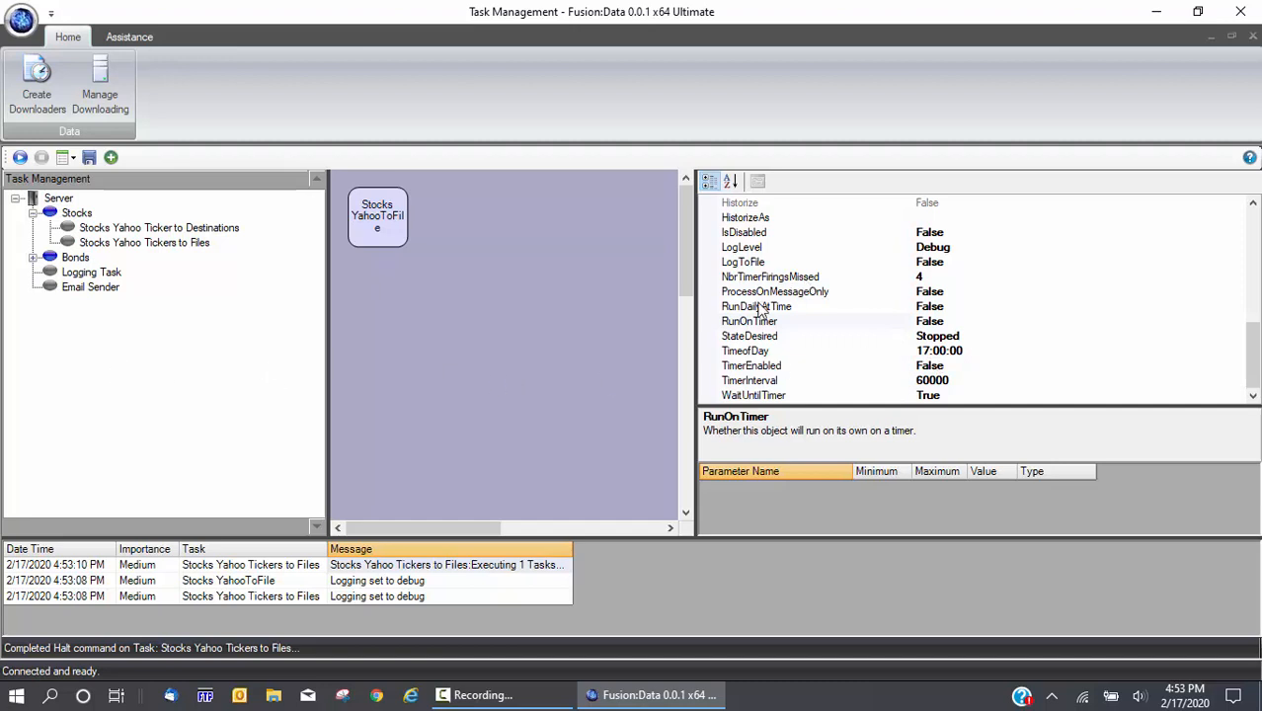
{"action": "left_click", "coordinate": [21, 159]}
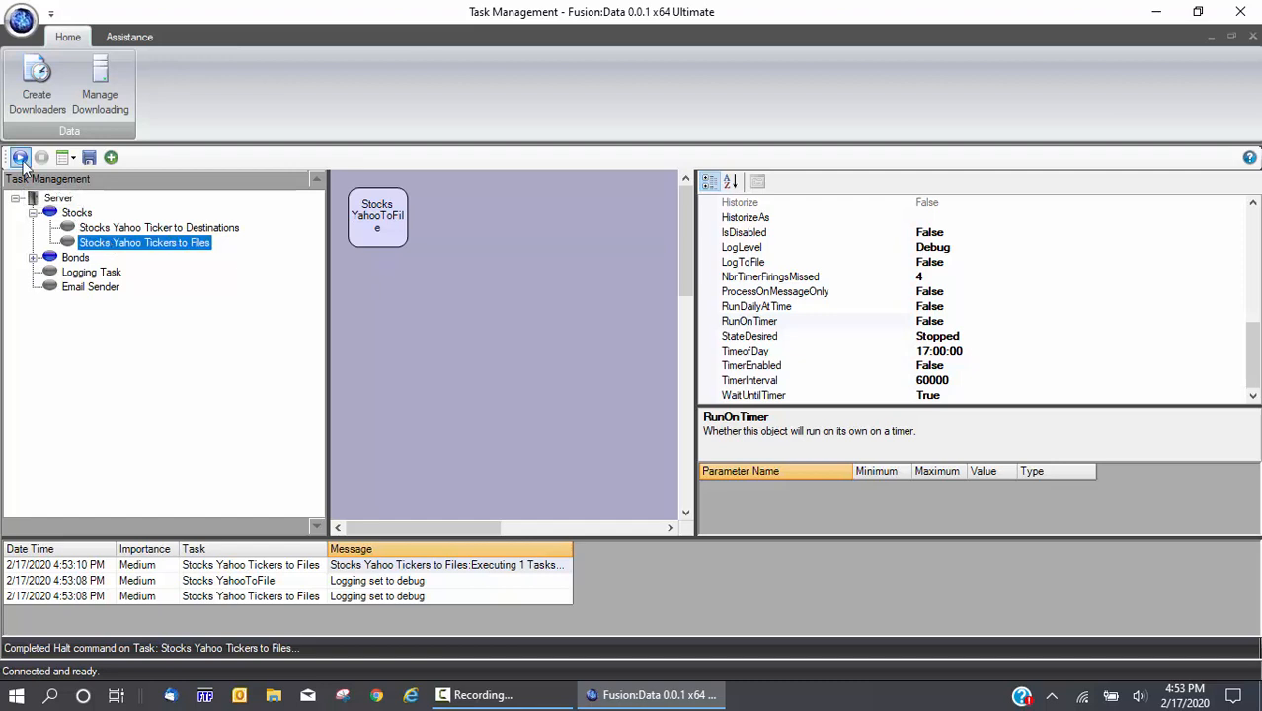
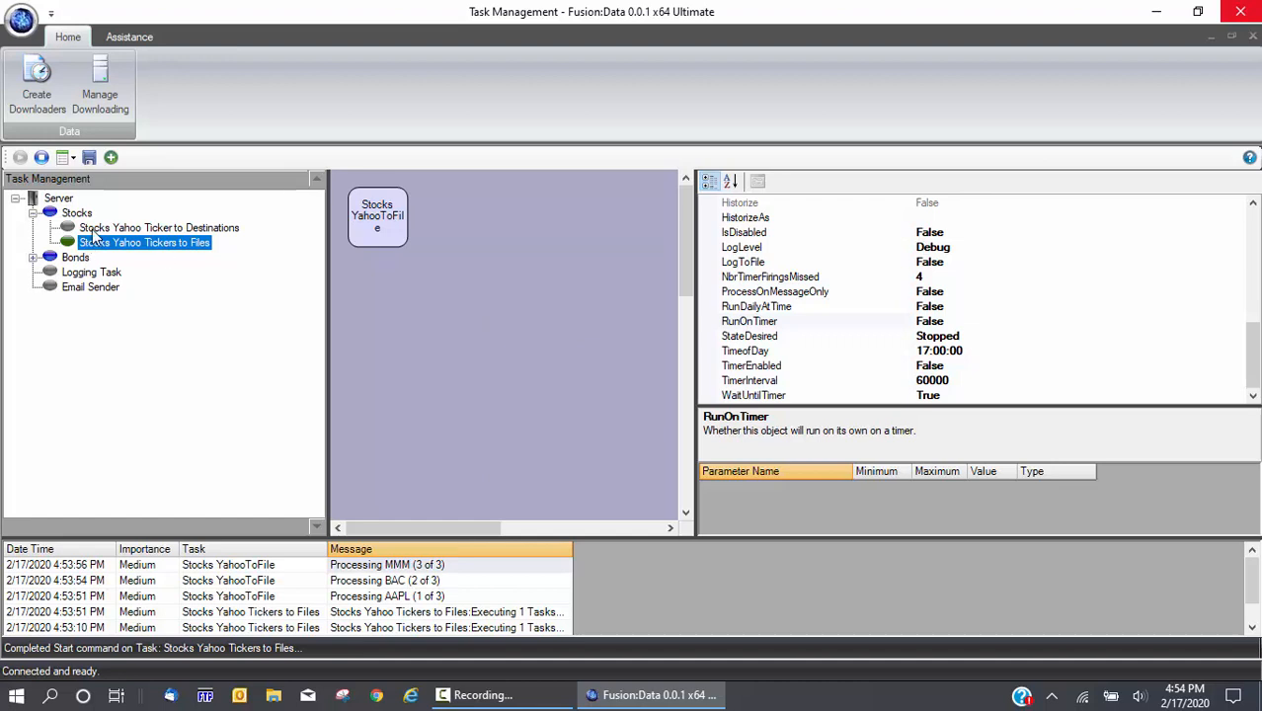
Leave Fusion:Data and switch to File Explorer at Quick access
{"action": "left_click", "coordinate": [396, 323]}
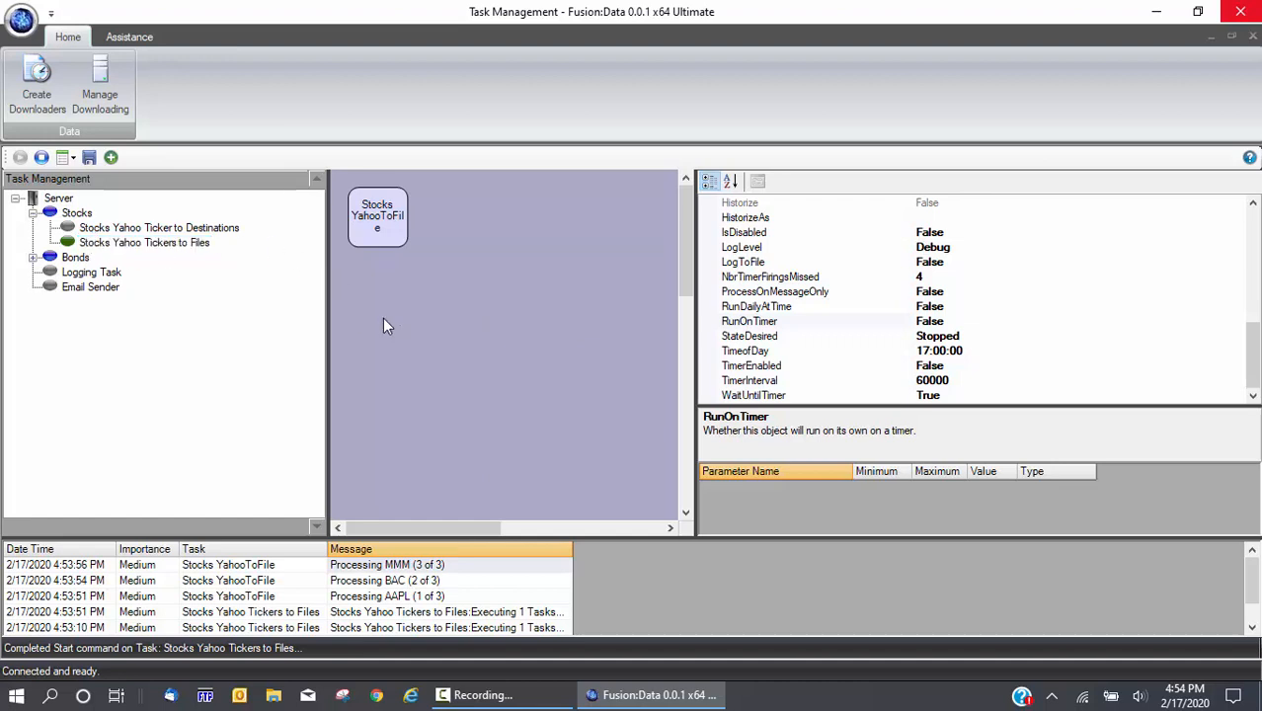
{"action": "left_click", "coordinate": [275, 700]}
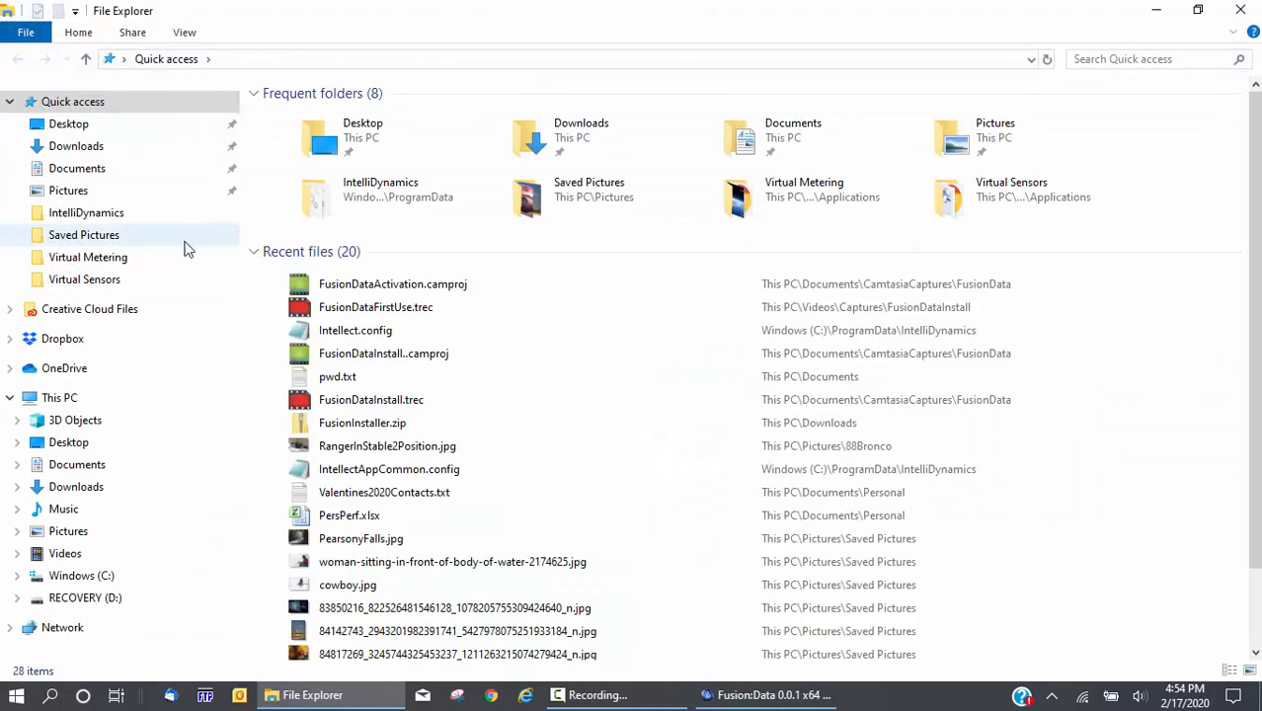
Browse to the C:\VideosData\YahooStocks folder
{"action": "left_click", "coordinate": [71, 312]}
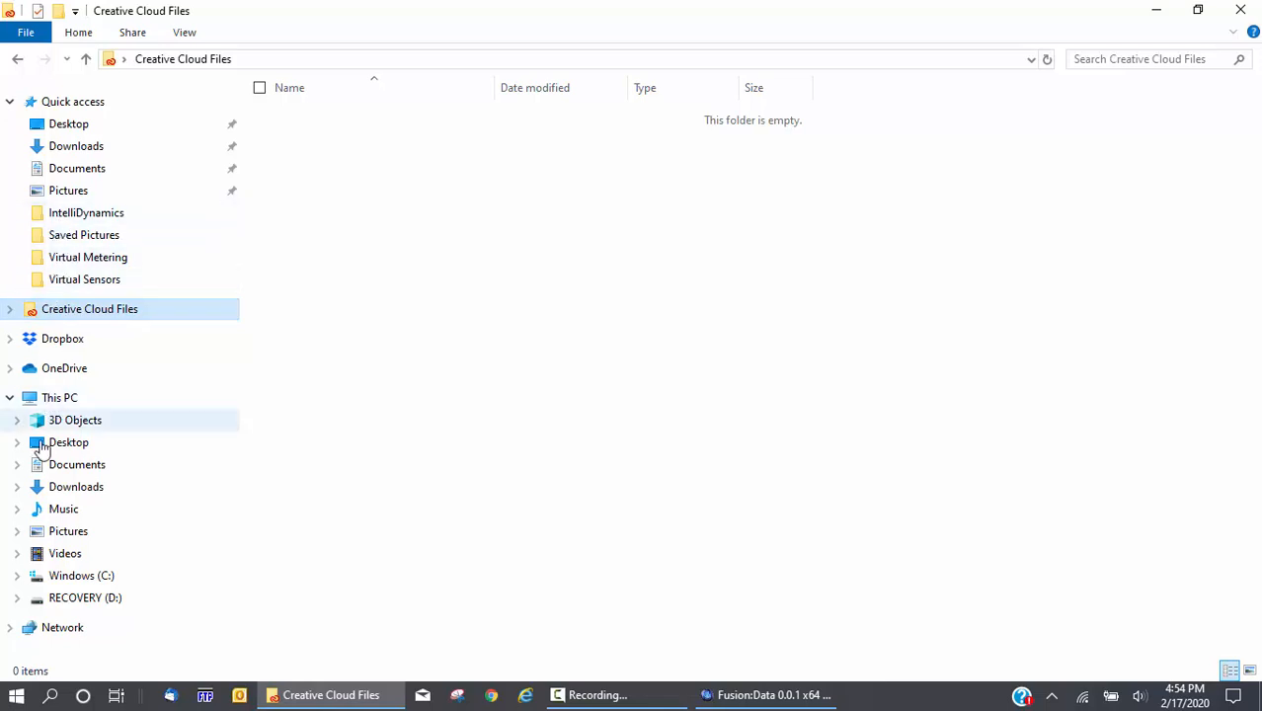
{"action": "left_click", "coordinate": [17, 576]}
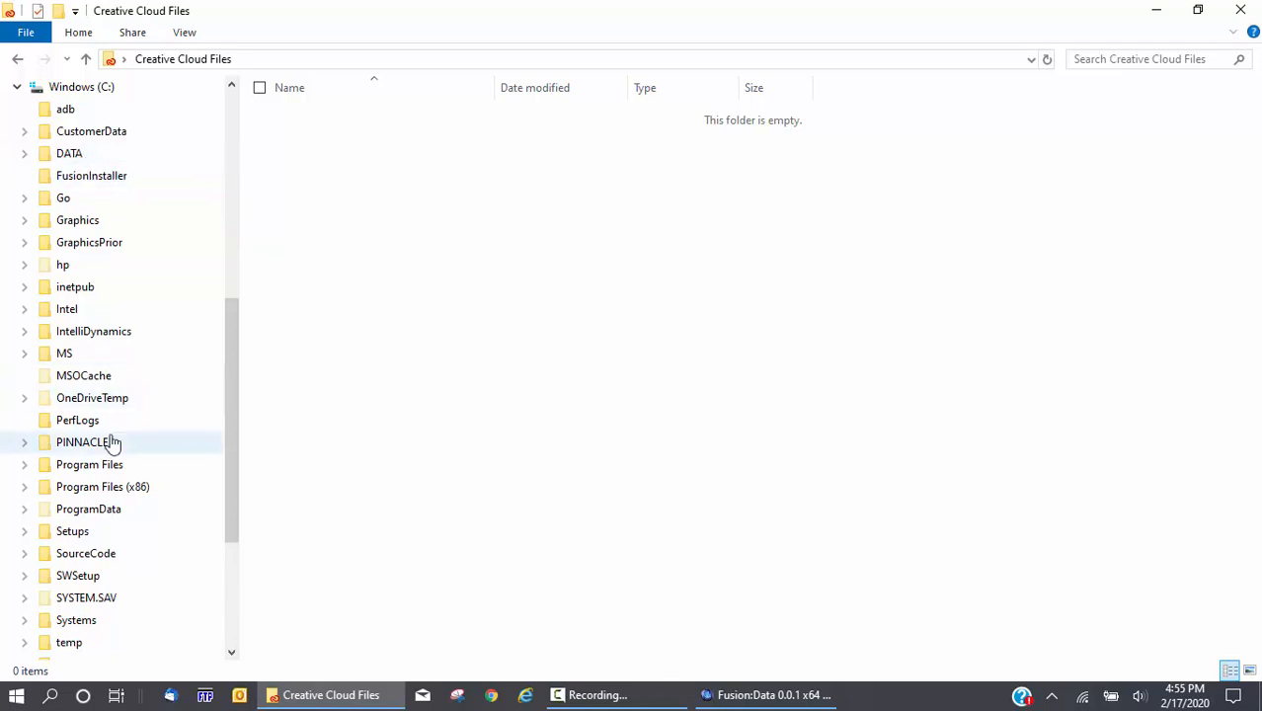
{"action": "scroll", "coordinate": [127, 436], "scroll_direction": "down", "scroll_amount": 3}
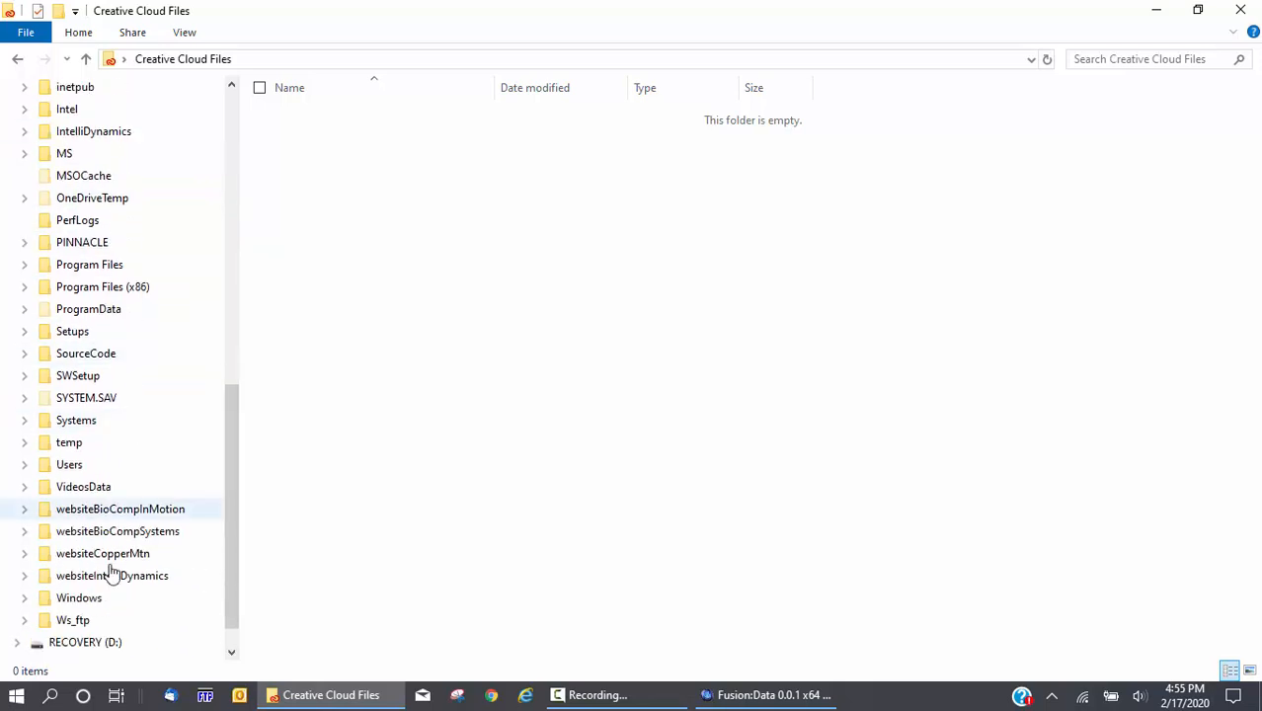
{"action": "left_click", "coordinate": [105, 494]}
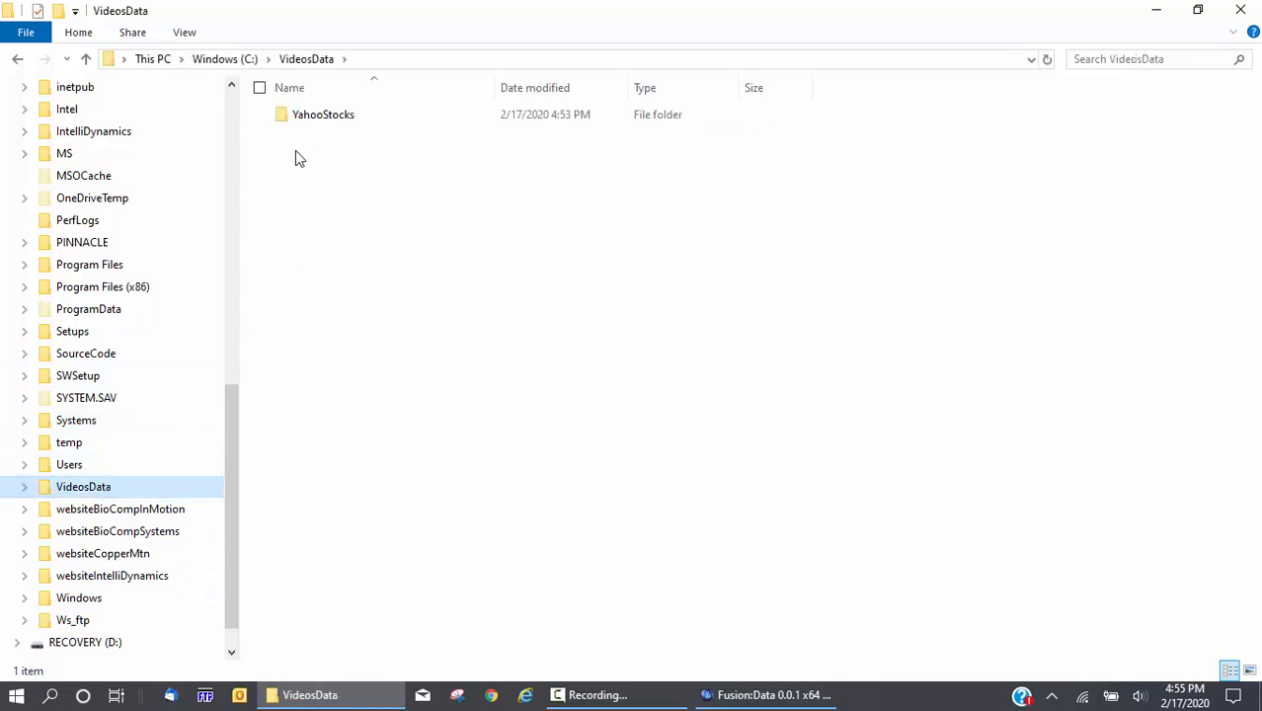
{"action": "double_click", "coordinate": [312, 117]}
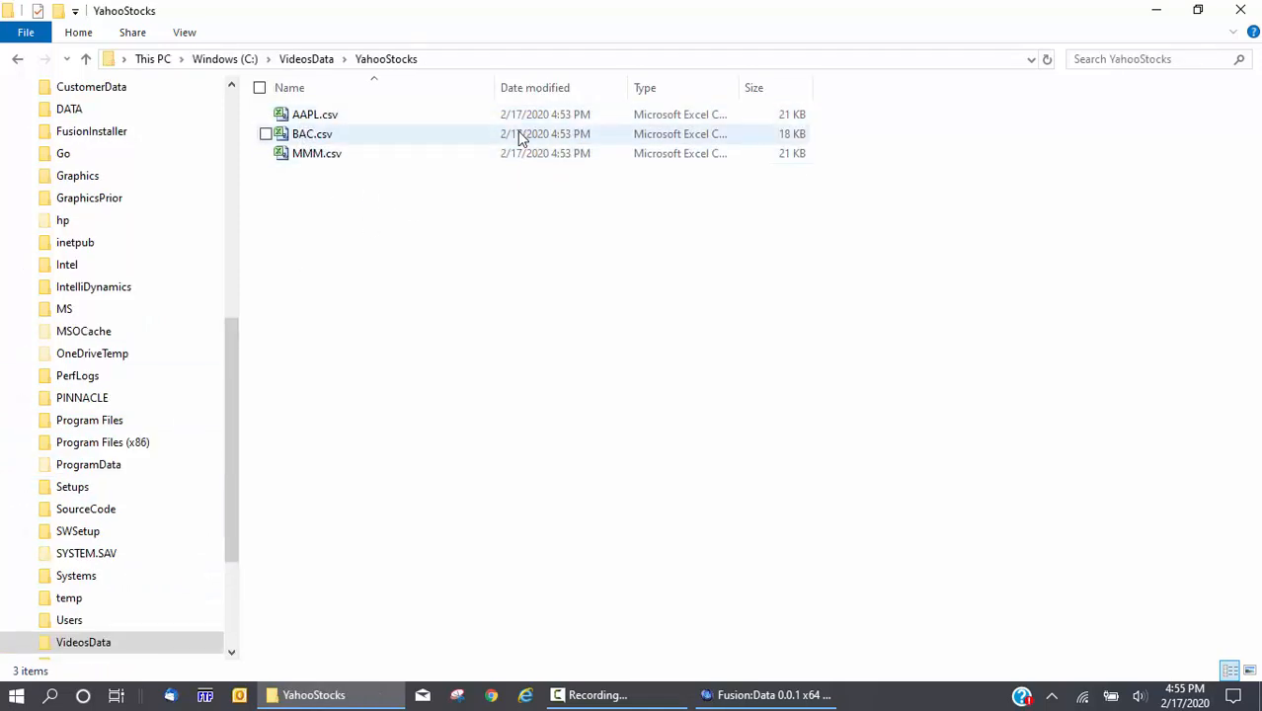
Open AAPL.csv with Notepad
{"action": "right_click", "coordinate": [348, 118]}
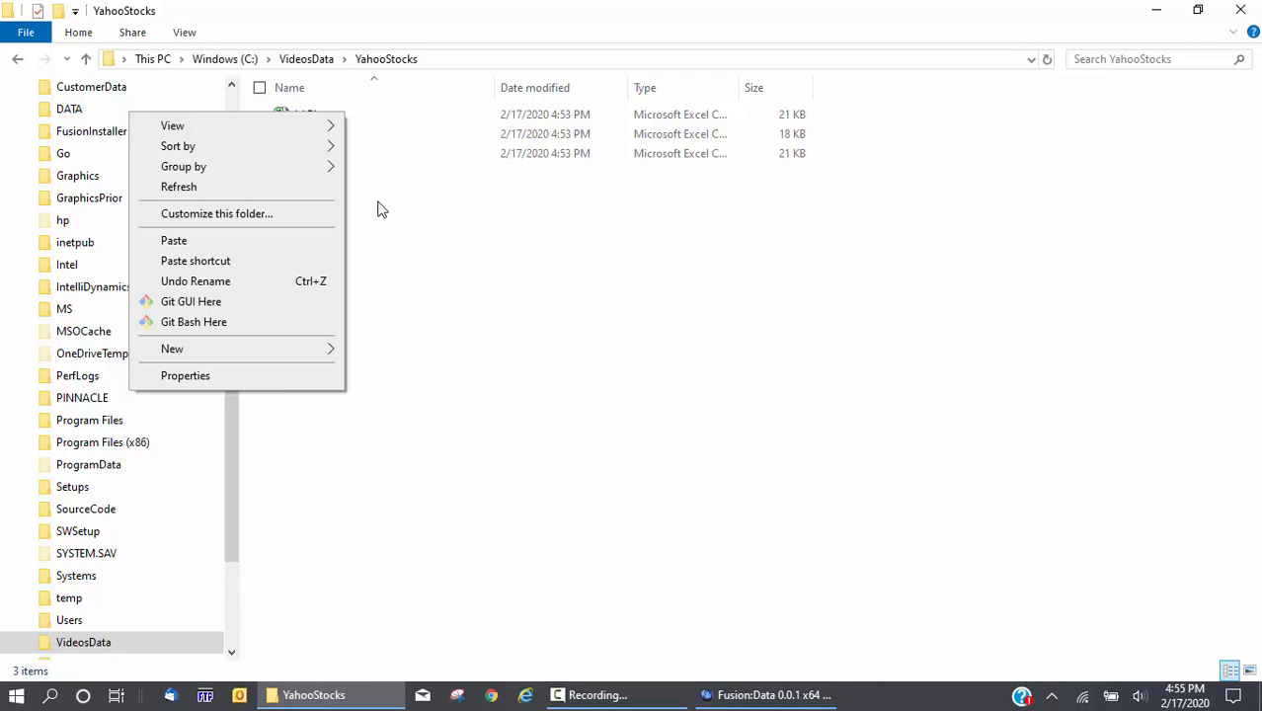
{"action": "left_click", "coordinate": [426, 299]}
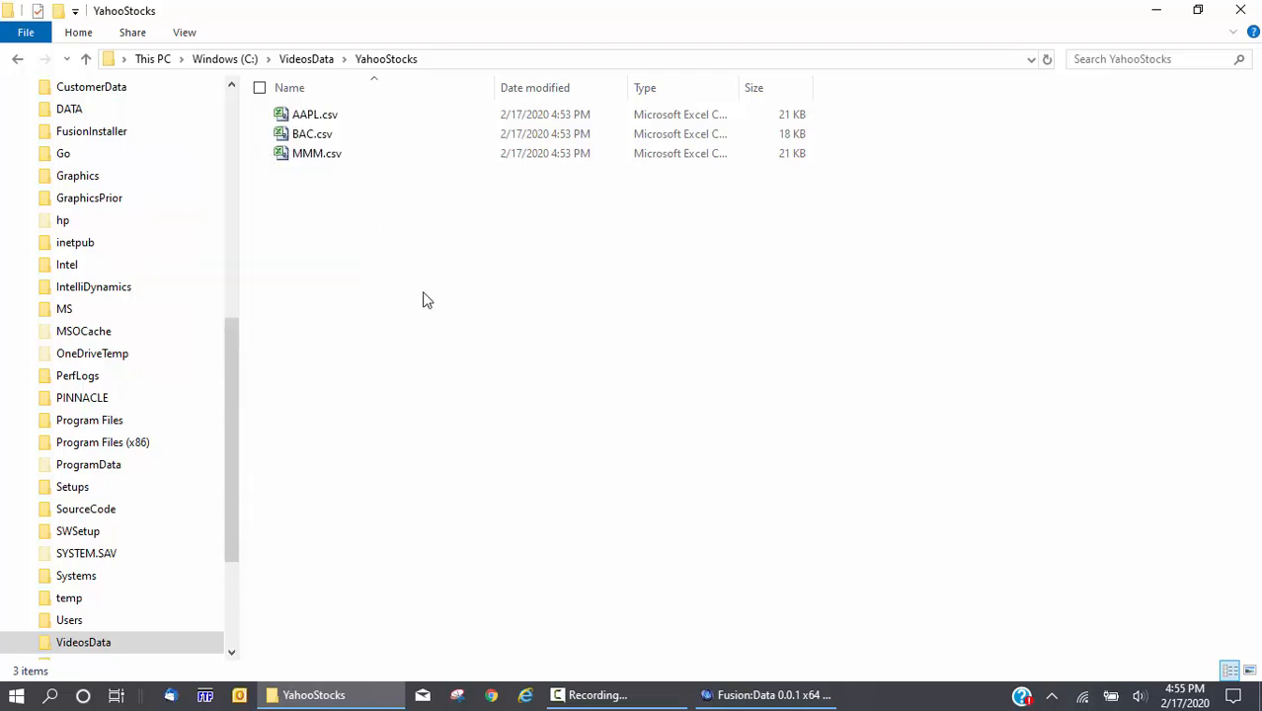
{"action": "right_click", "coordinate": [316, 116]}
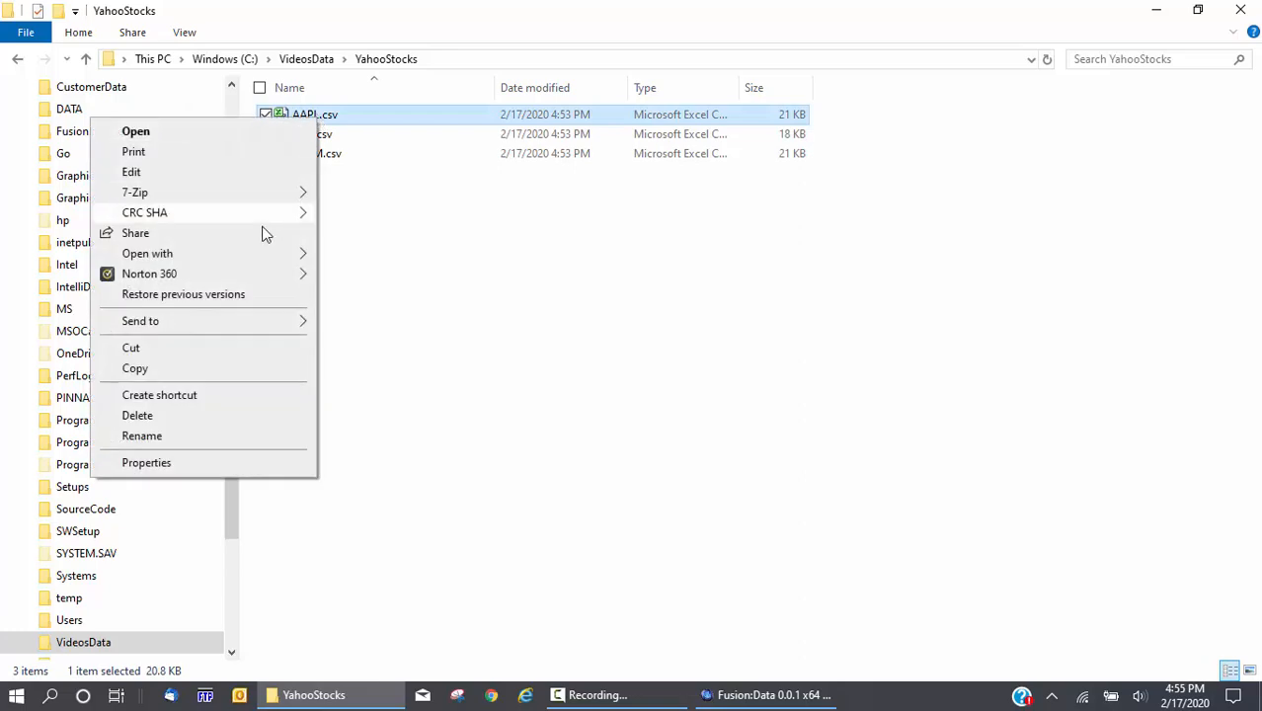
{"action": "mouse_move", "coordinate": [280, 254]}
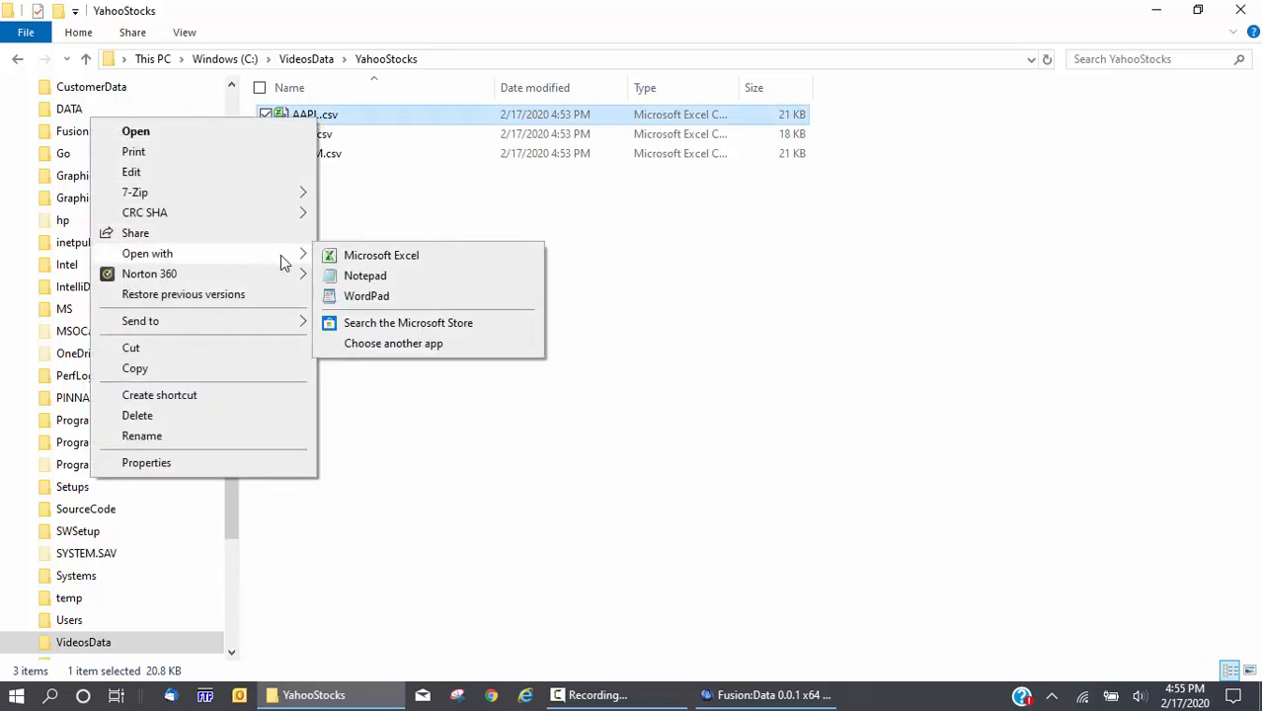
{"action": "left_click", "coordinate": [336, 281]}
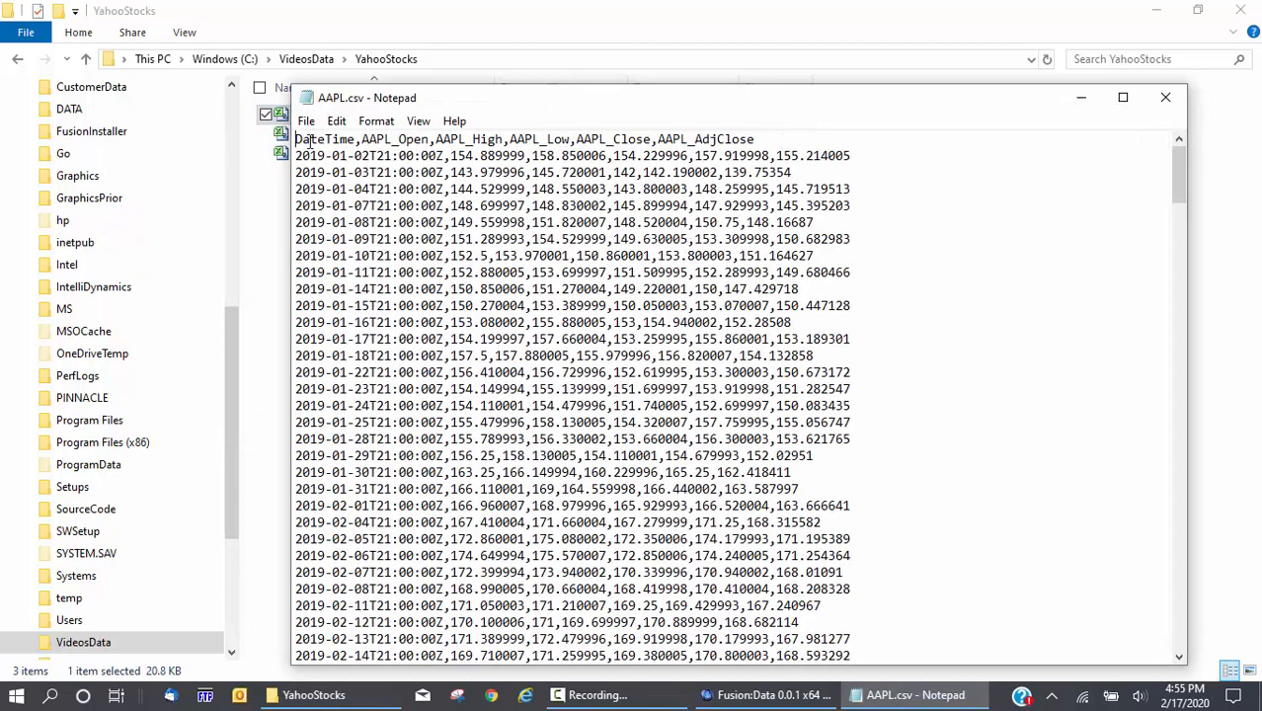
Match the AAPL_ header prefix against Fusion:Data's AppendTicker setting
{"action": "left_click_drag", "start_coordinate": [362, 139], "coordinate": [401, 136]}
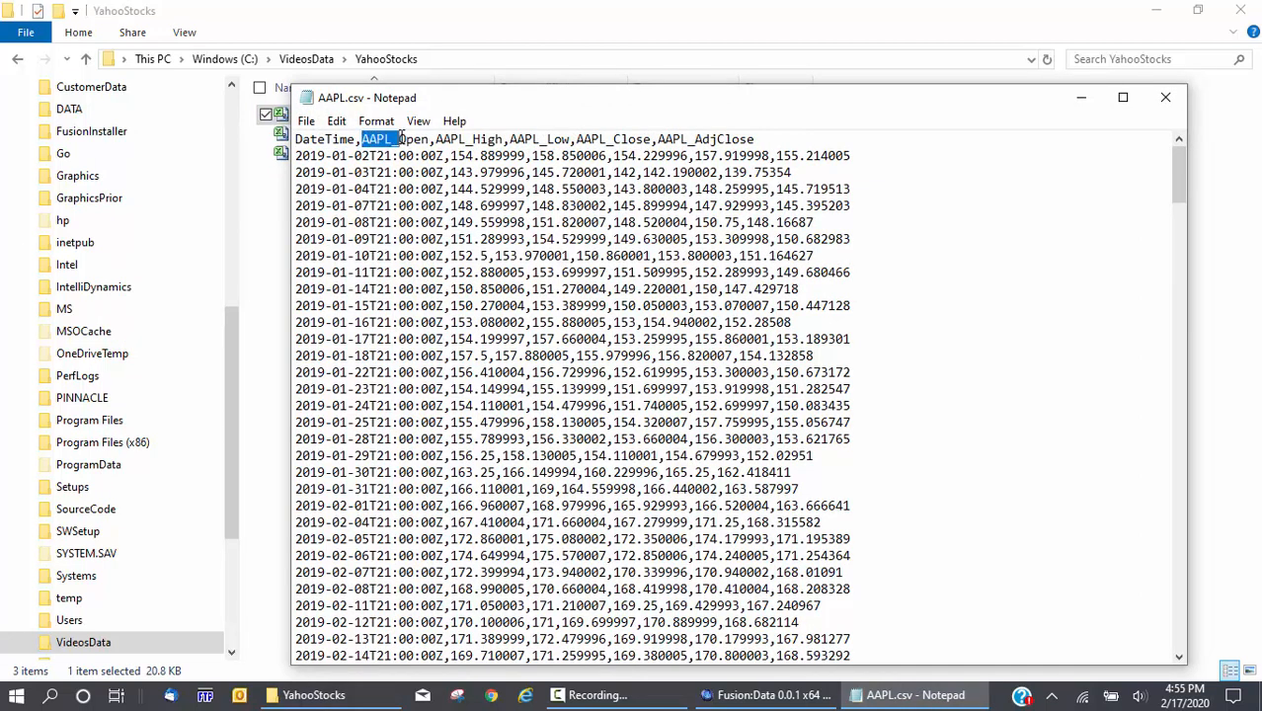
{"action": "left_click", "coordinate": [760, 694]}
{"action": "scroll", "coordinate": [812, 292], "scroll_direction": "up", "scroll_amount": 5}
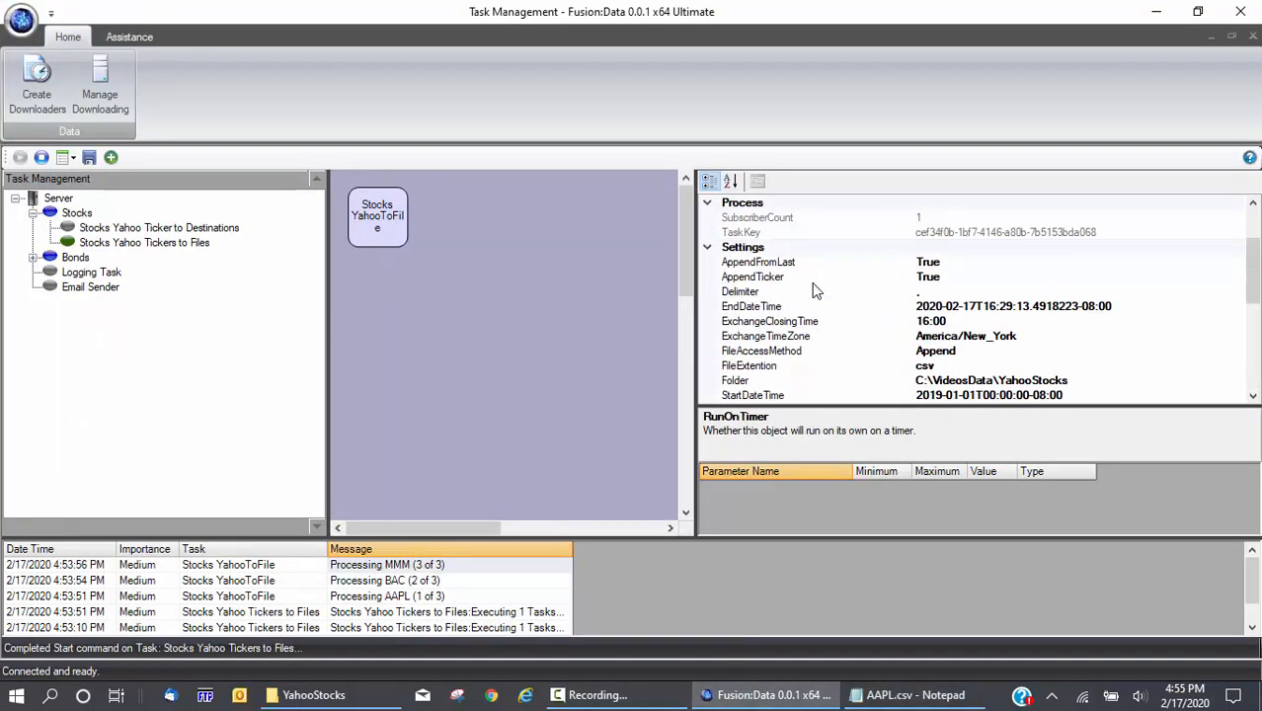
{"action": "left_click", "coordinate": [741, 278]}
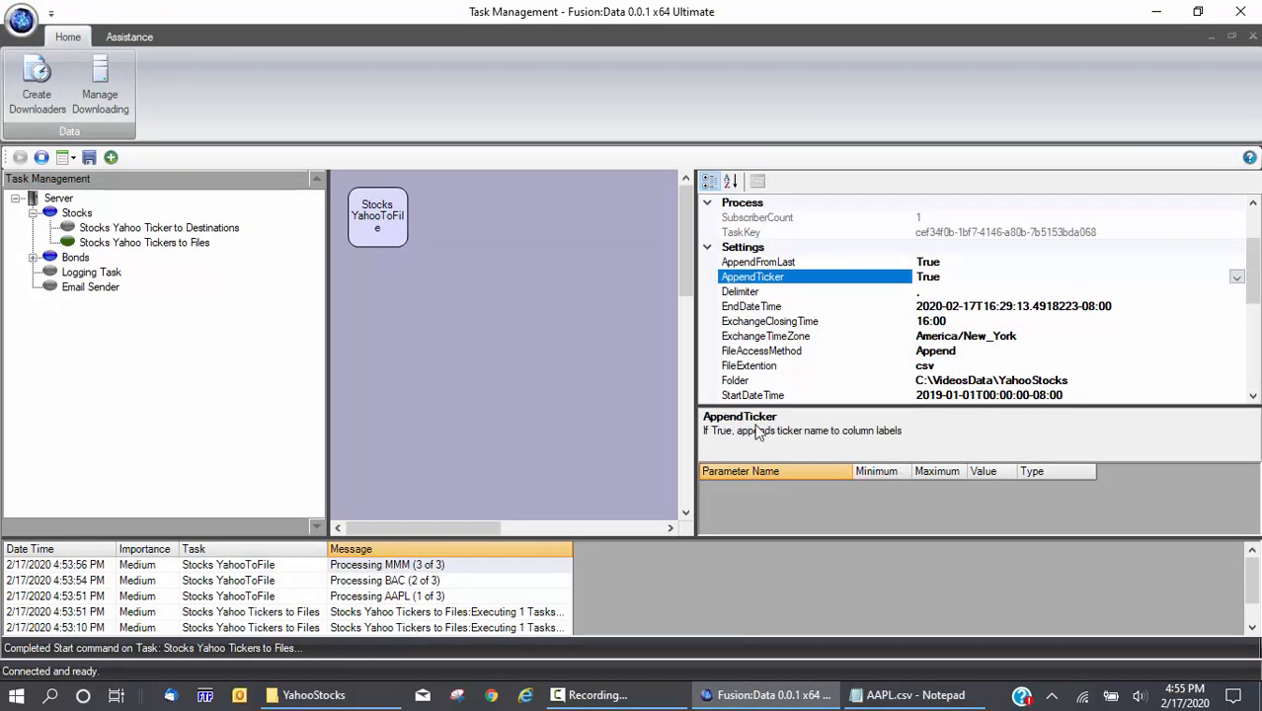
{"action": "left_click", "coordinate": [886, 698]}
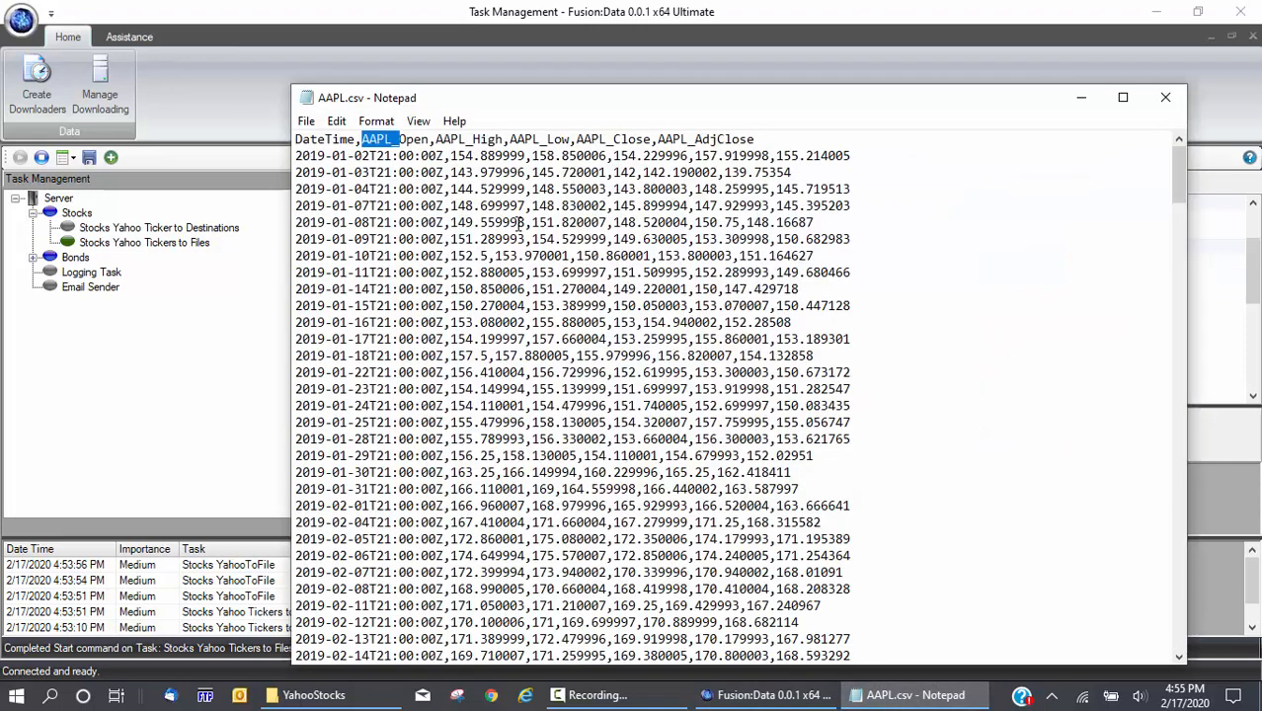
{"action": "left_click", "coordinate": [444, 155]}
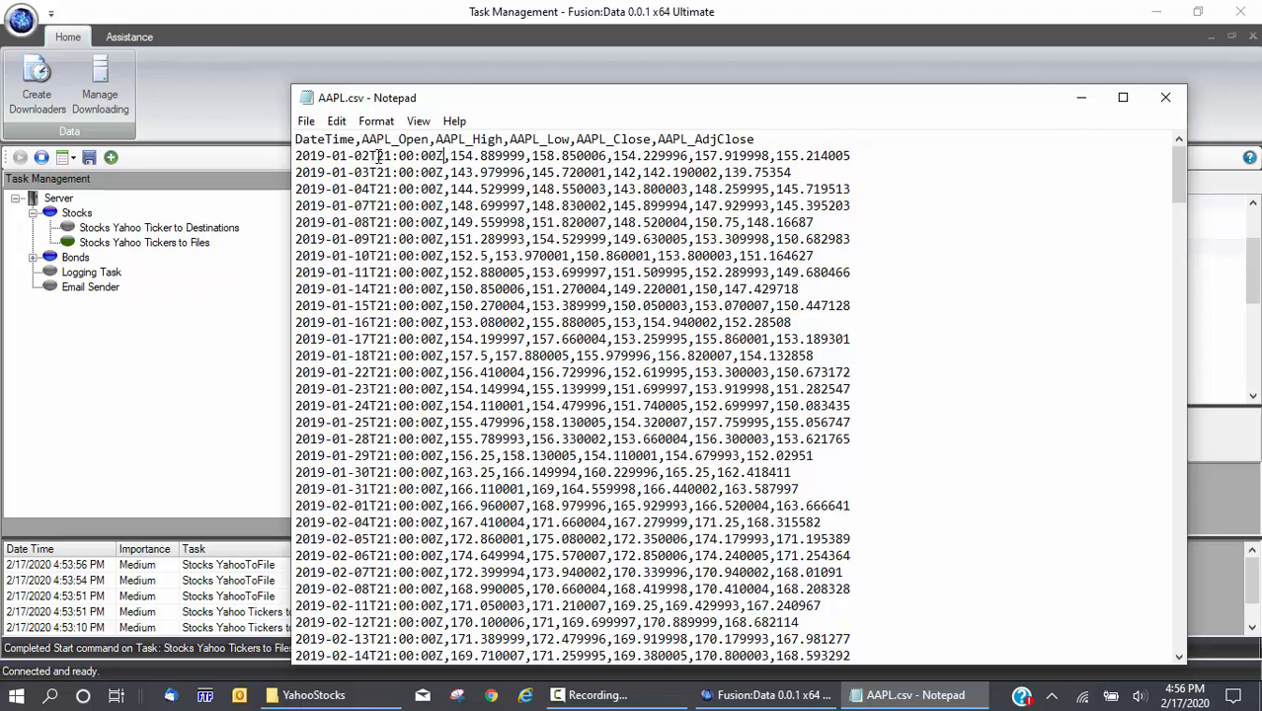
Check the hour-21 timestamps, scroll the rows through 2020-02-14, and close Notepad
{"action": "left_click_drag", "start_coordinate": [376, 156], "coordinate": [392, 156]}
{"action": "left_click", "coordinate": [445, 156]}
{"action": "scroll", "coordinate": [551, 225], "scroll_direction": "down", "scroll_amount": 20}
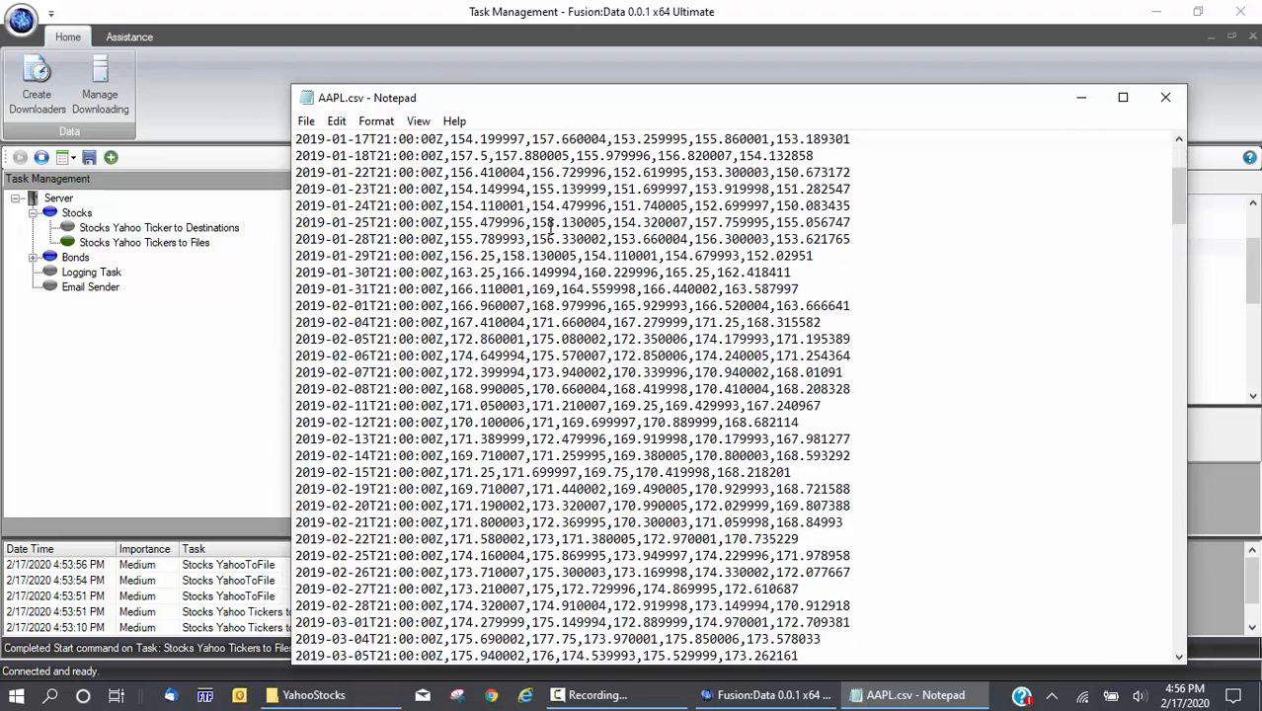
{"action": "scroll", "coordinate": [550, 226], "scroll_direction": "down", "scroll_amount": 5}
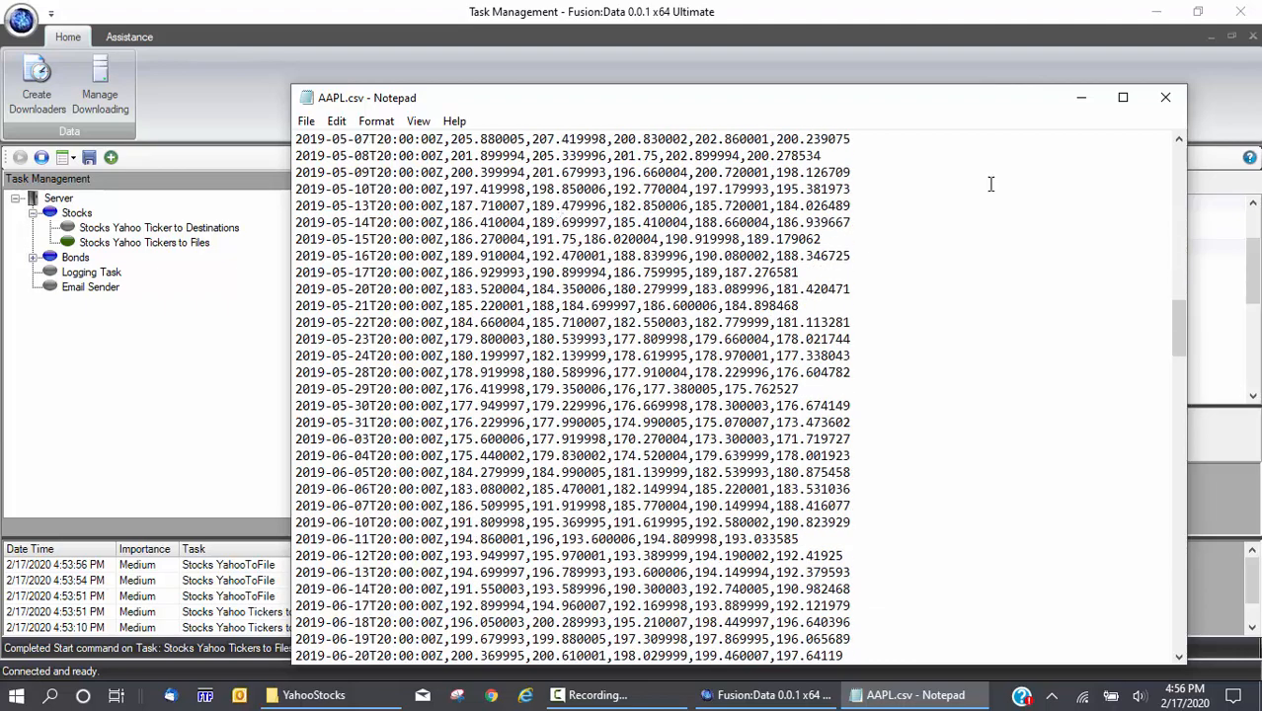
{"action": "left_click_drag", "start_coordinate": [1179, 321], "coordinate": [1178, 158]}
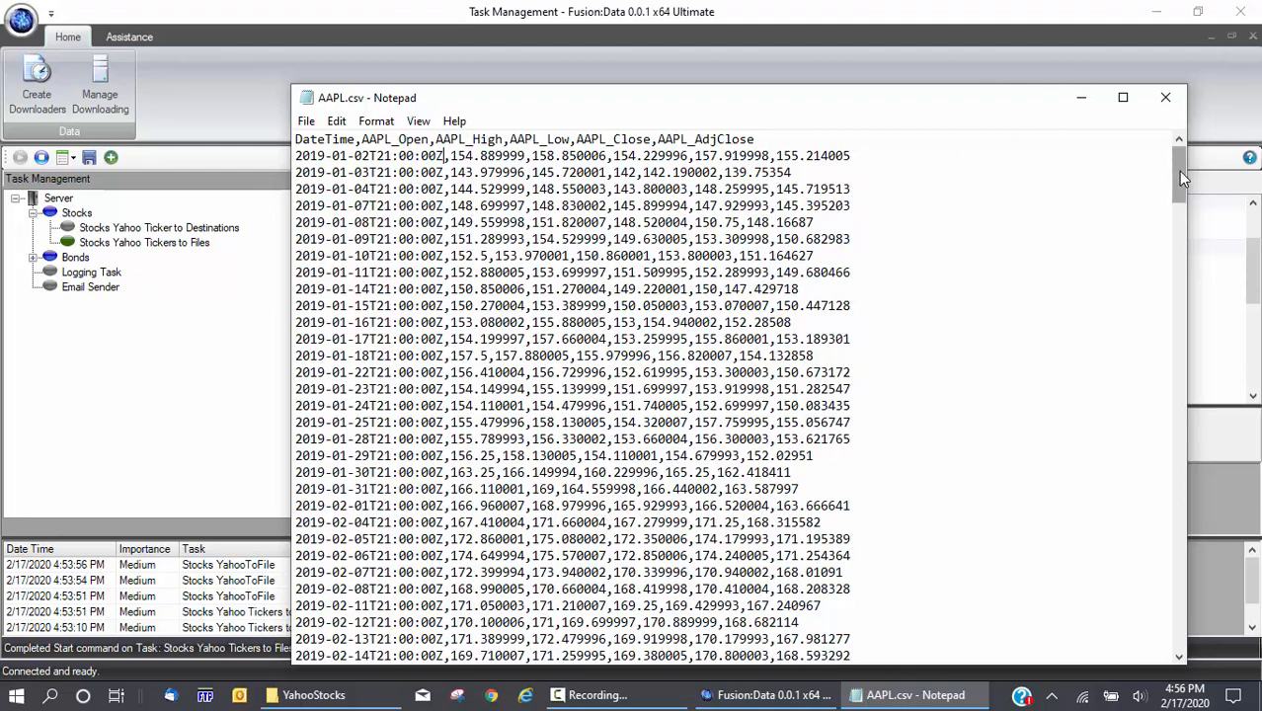
{"action": "left_click_drag", "start_coordinate": [1183, 176], "coordinate": [1147, 667]}
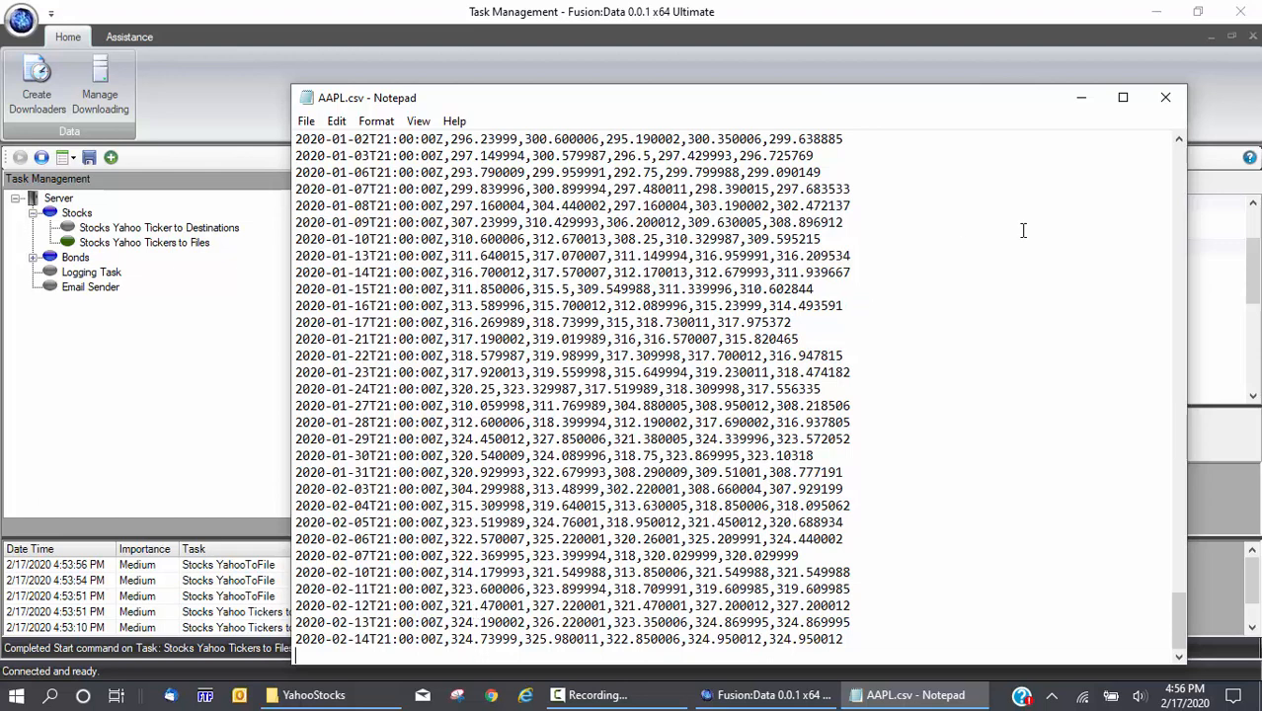
{"action": "left_click", "coordinate": [1166, 99]}
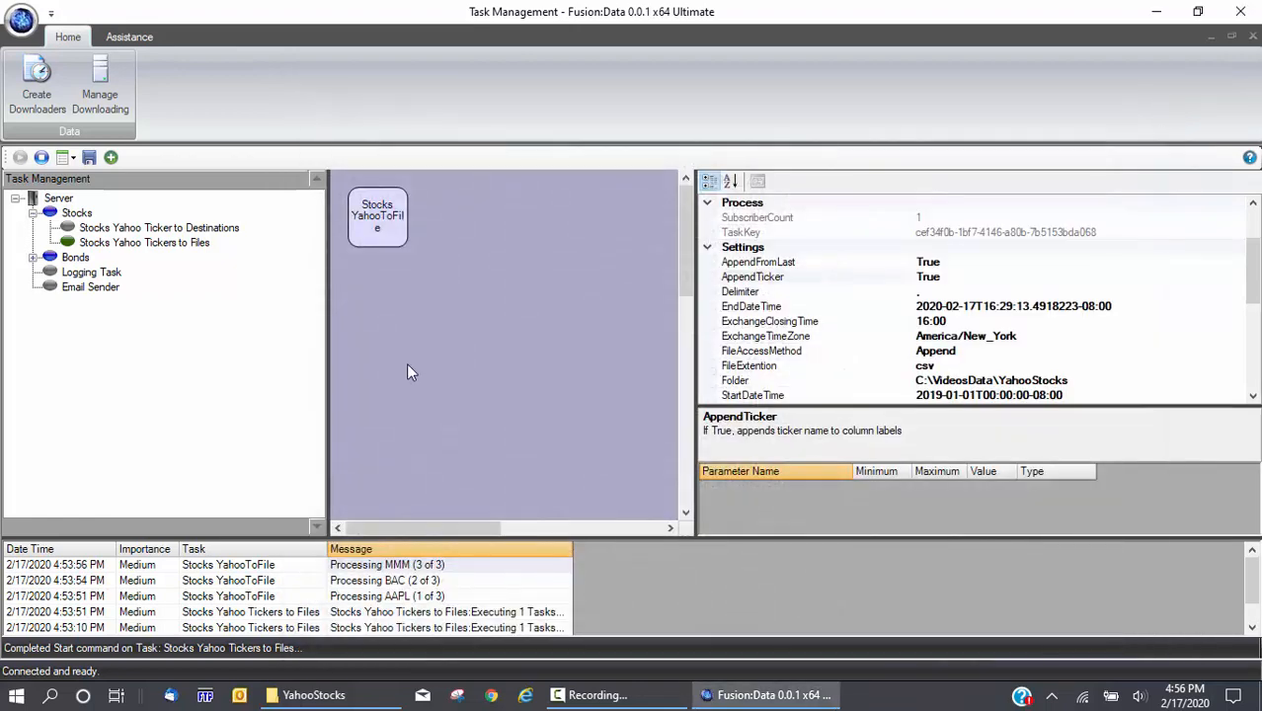
Set RunDailyAtTime and RunOnTimer to True on the Stocks Yahoo Tickers to Files task
{"action": "left_click", "coordinate": [104, 245]}
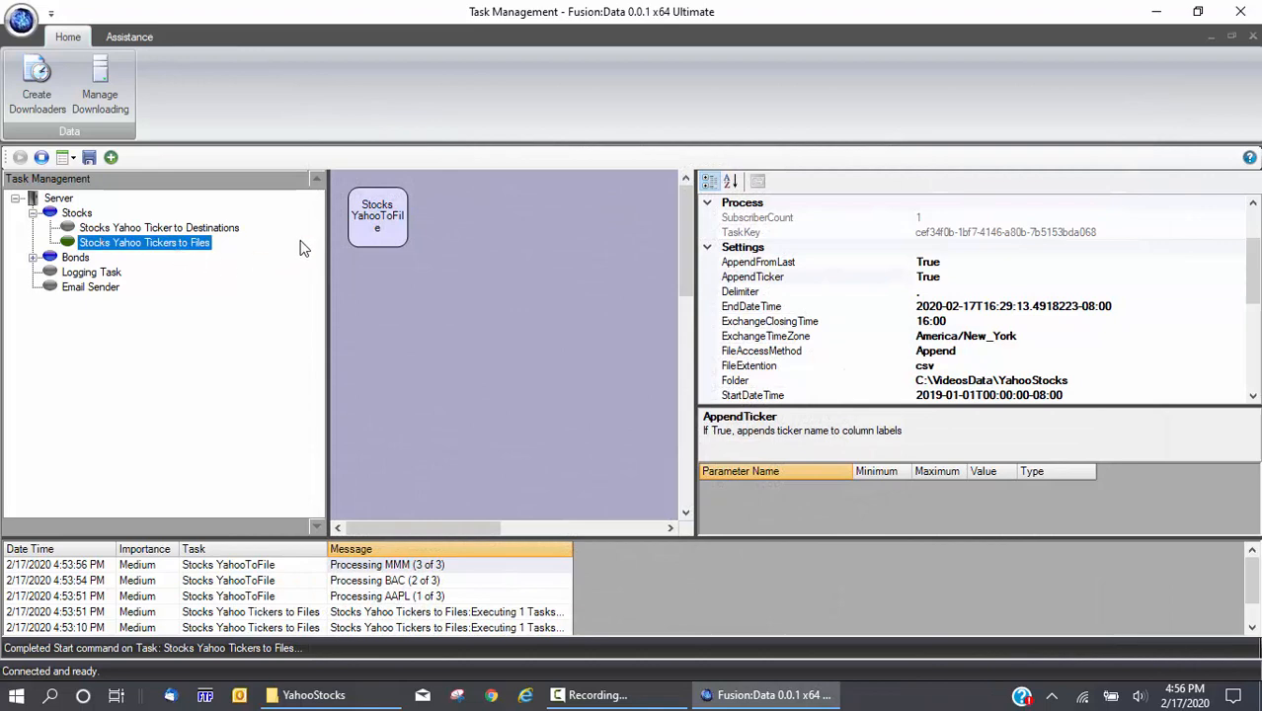
{"action": "left_click_drag", "start_coordinate": [1255, 280], "coordinate": [1254, 393]}
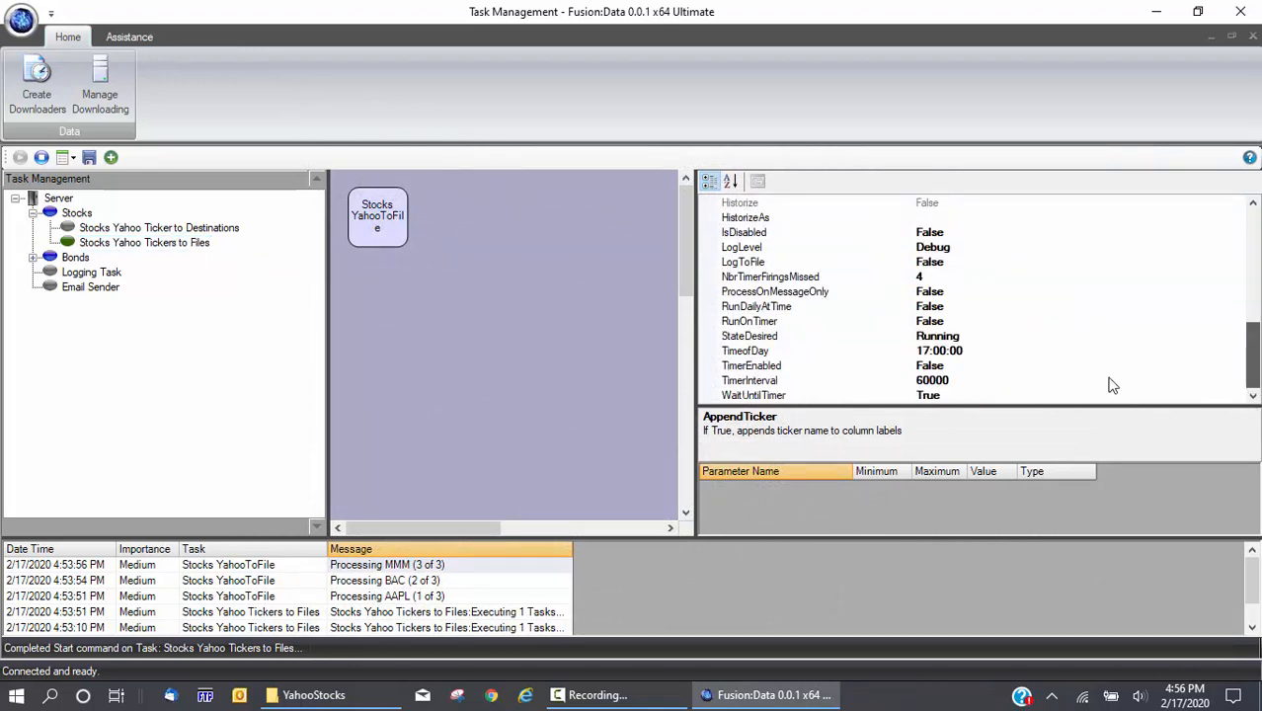
{"action": "double_click", "coordinate": [752, 308]}
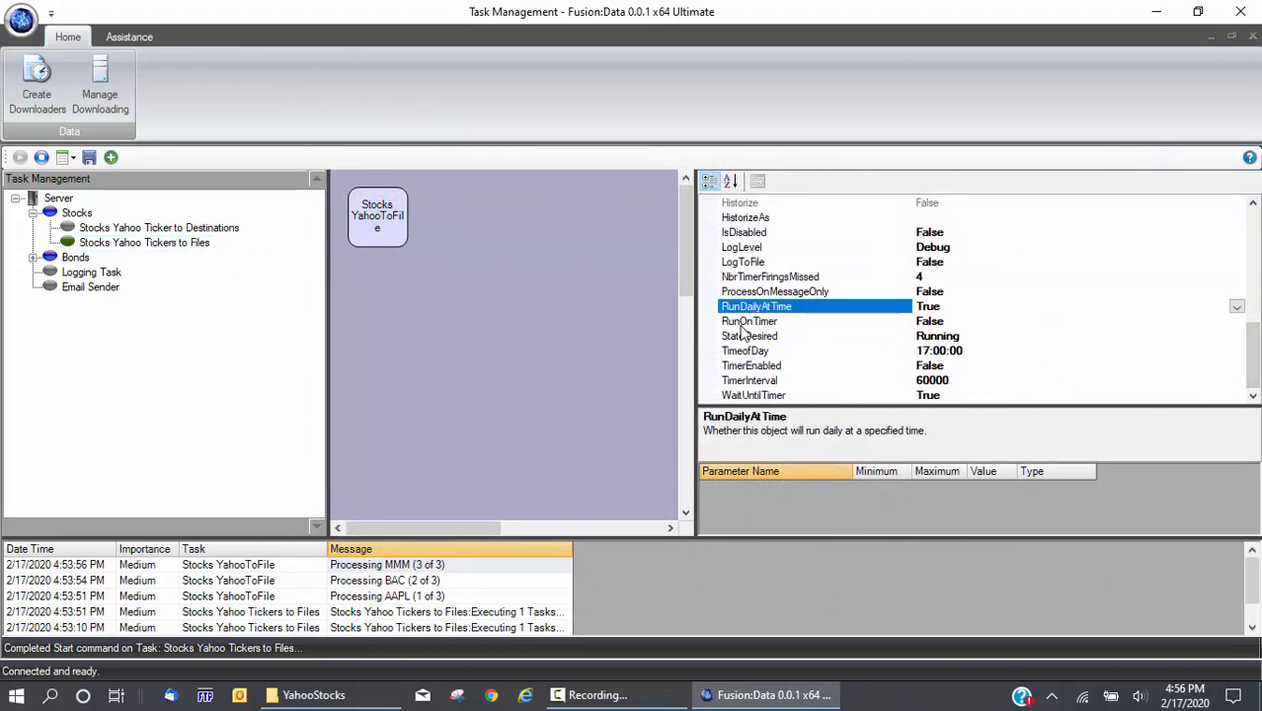
{"action": "double_click", "coordinate": [746, 322]}
{"action": "left_click", "coordinate": [470, 342]}
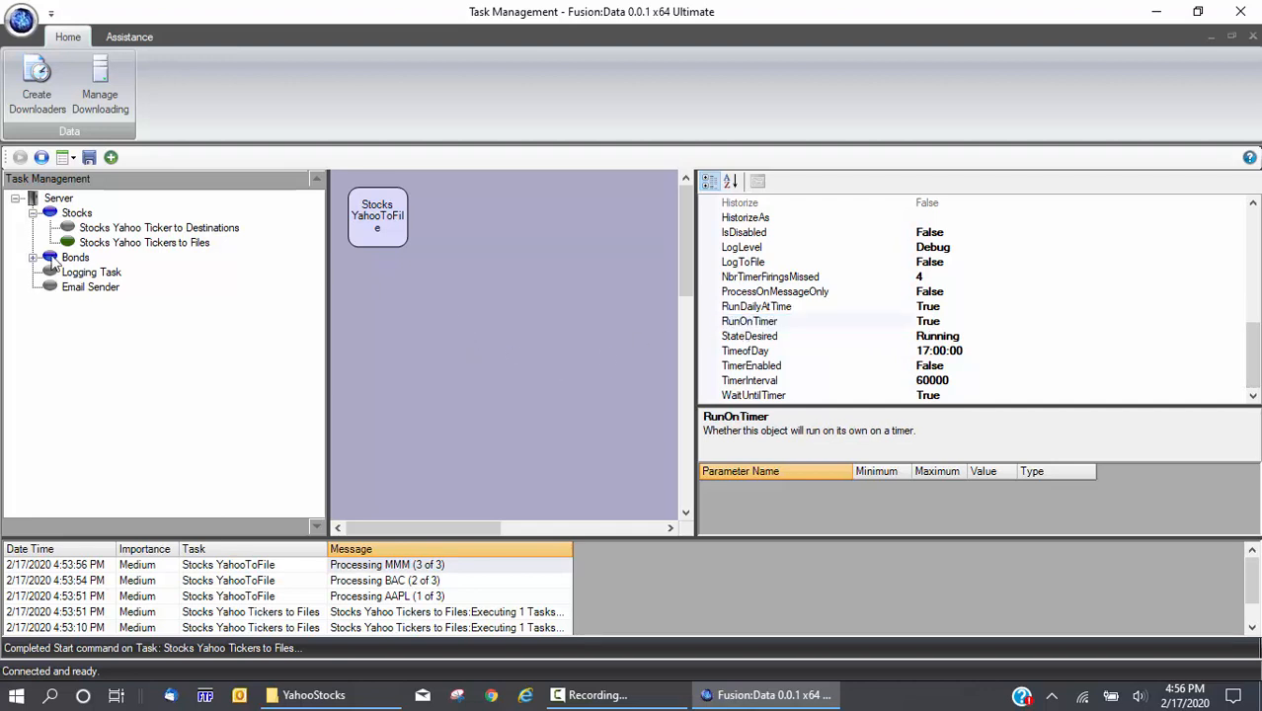
Halt and restart the tasks, then check the newest Executing log entry
{"action": "left_click", "coordinate": [41, 157]}
{"action": "left_click", "coordinate": [19, 157]}
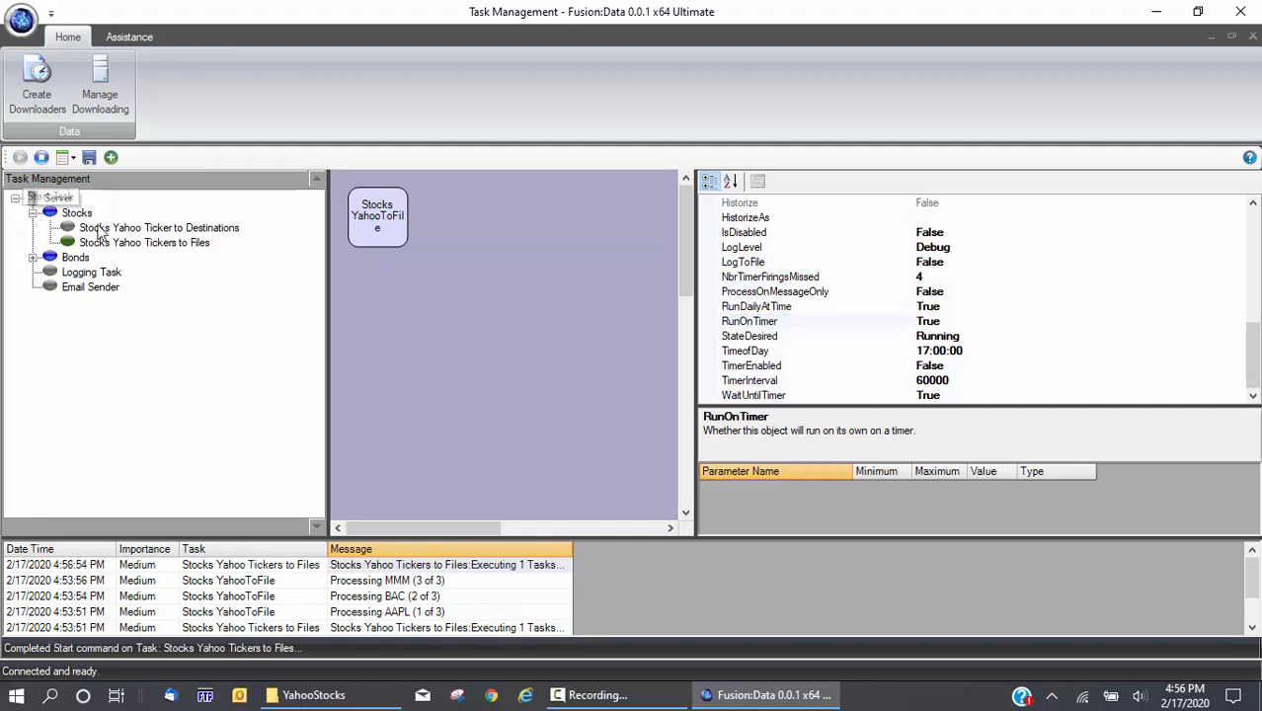
{"action": "left_click", "coordinate": [111, 242]}
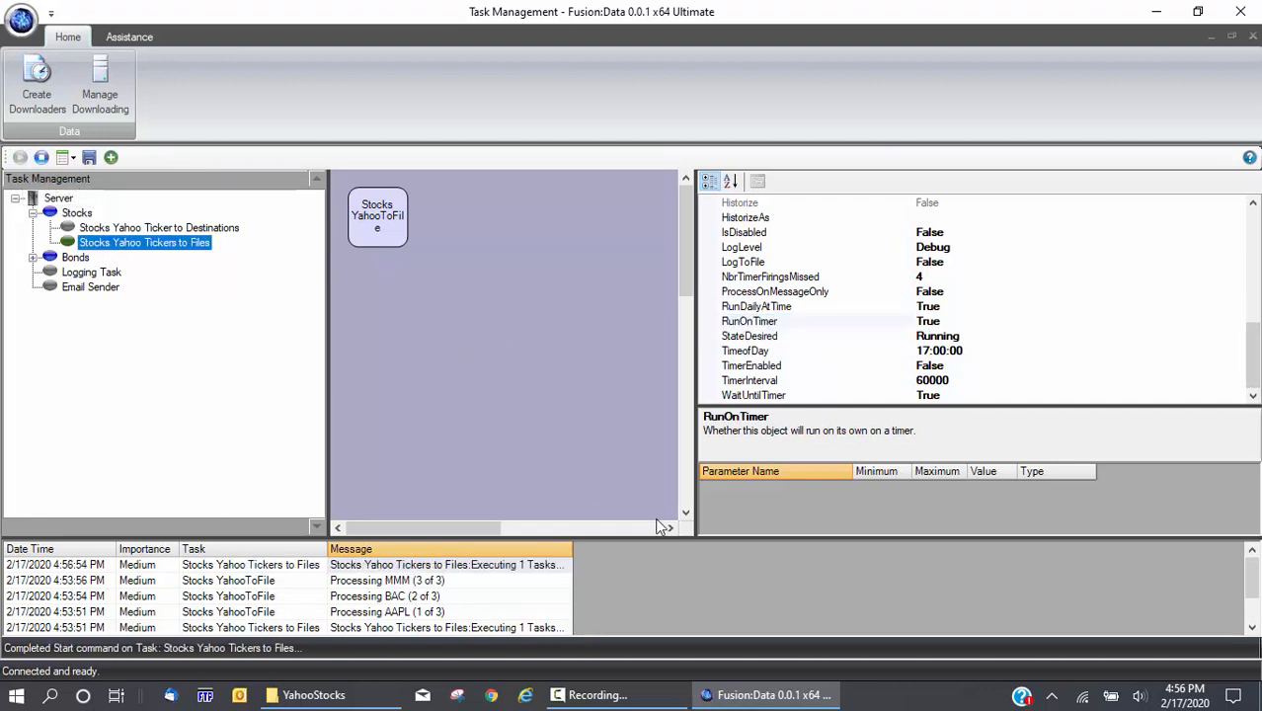
{"action": "left_click", "coordinate": [526, 566]}
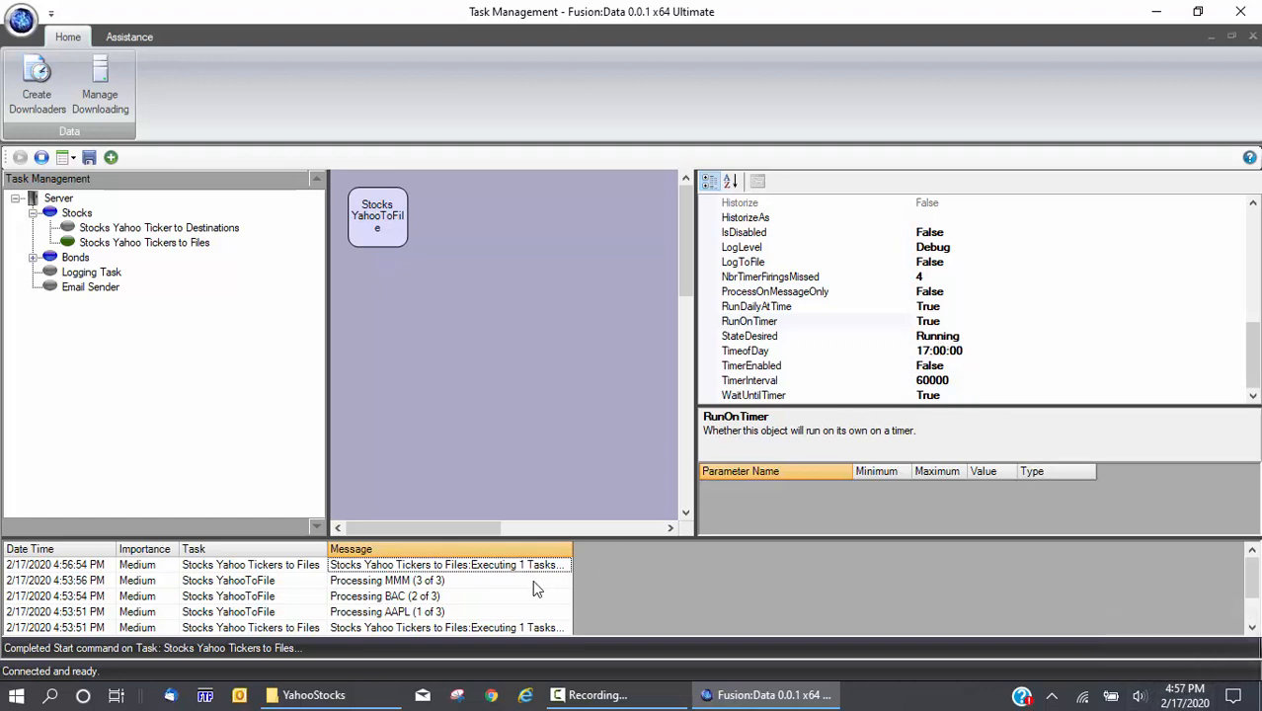
Clear the message log and review the Stocks YahooToFile settings with tickers AAPL,BAC,MMM
{"action": "right_click", "coordinate": [478, 585]}
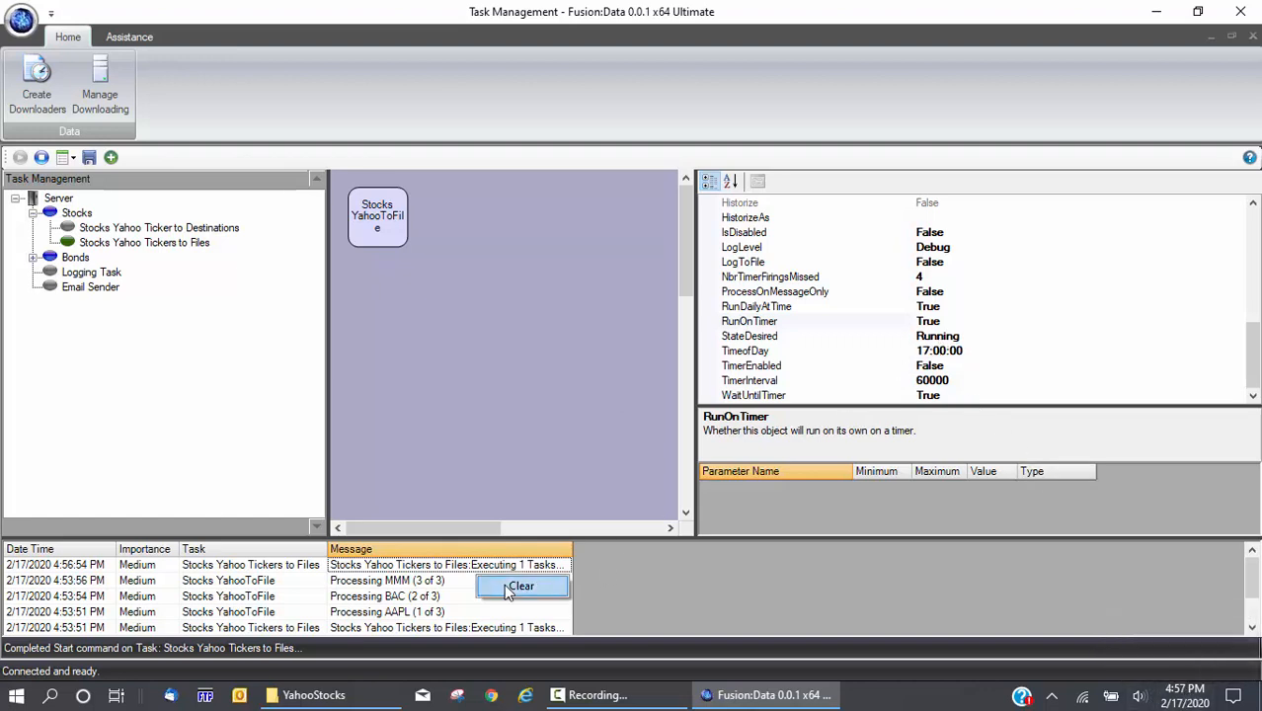
{"action": "left_click", "coordinate": [520, 586]}
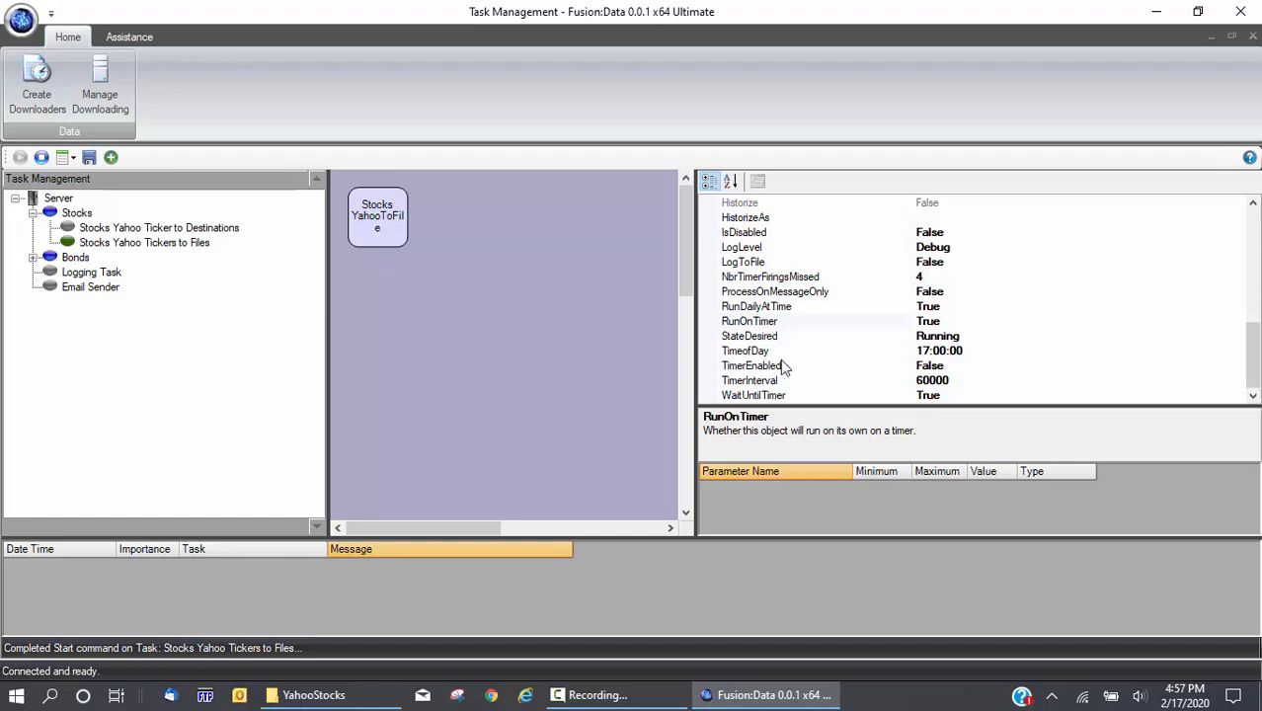
{"action": "left_click", "coordinate": [377, 222]}
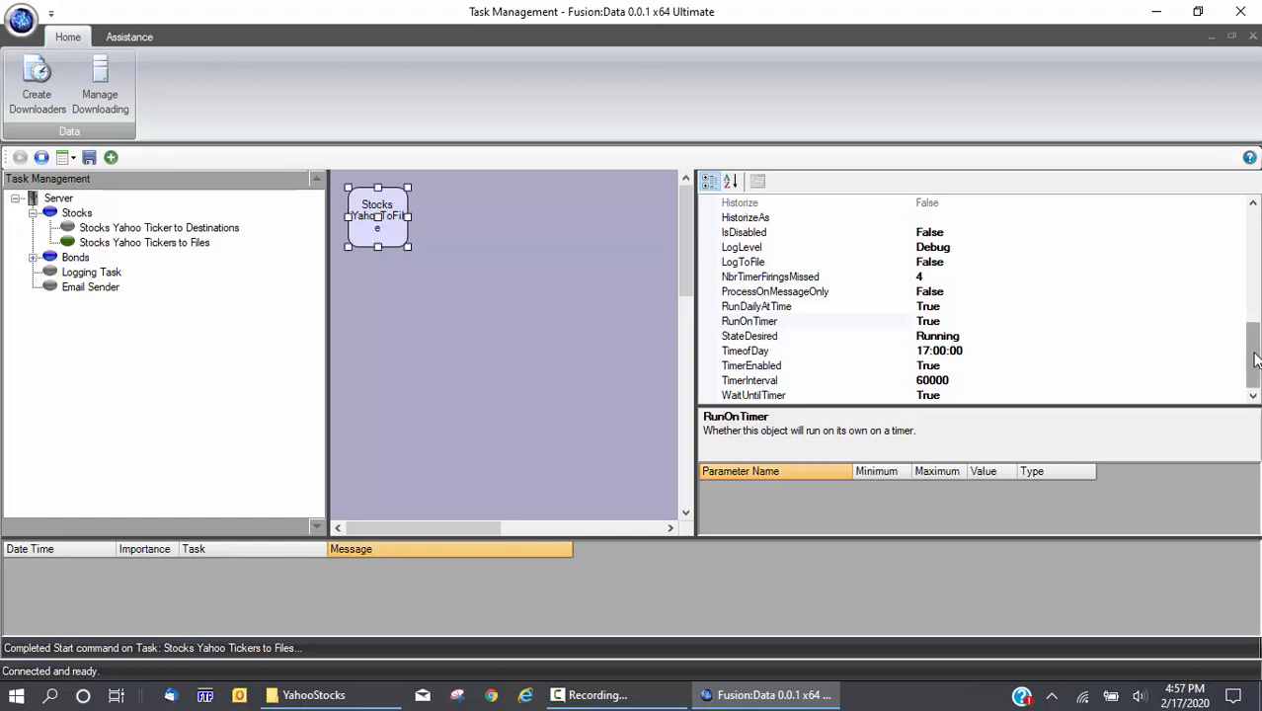
{"action": "scroll", "coordinate": [1049, 299], "scroll_direction": "up", "scroll_amount": 10}
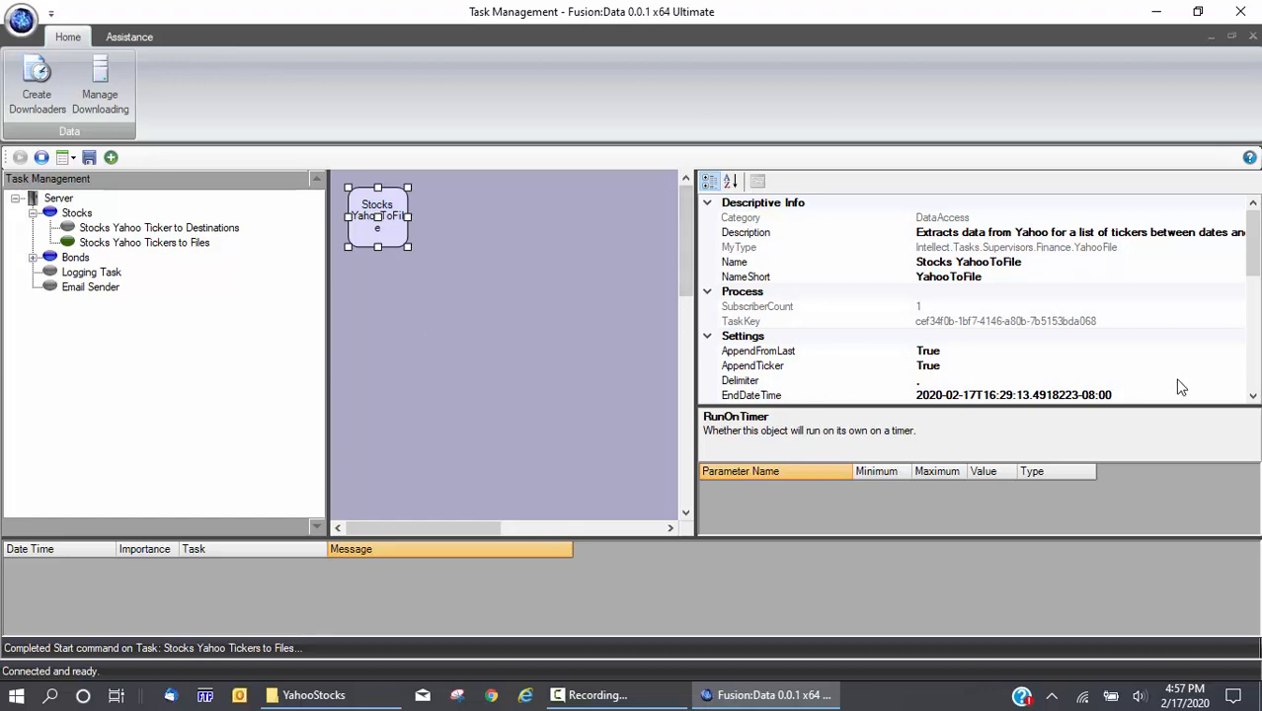
{"action": "left_click", "coordinate": [1253, 397]}
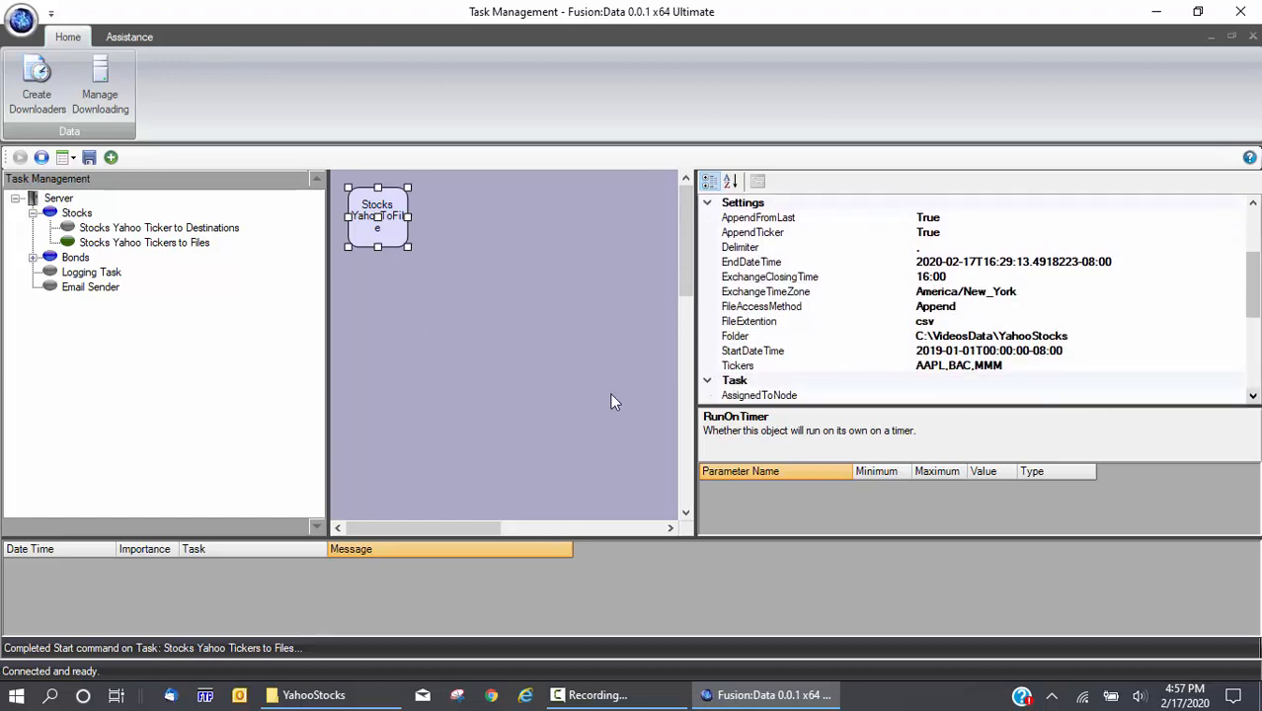
{"action": "left_click", "coordinate": [36, 89]}
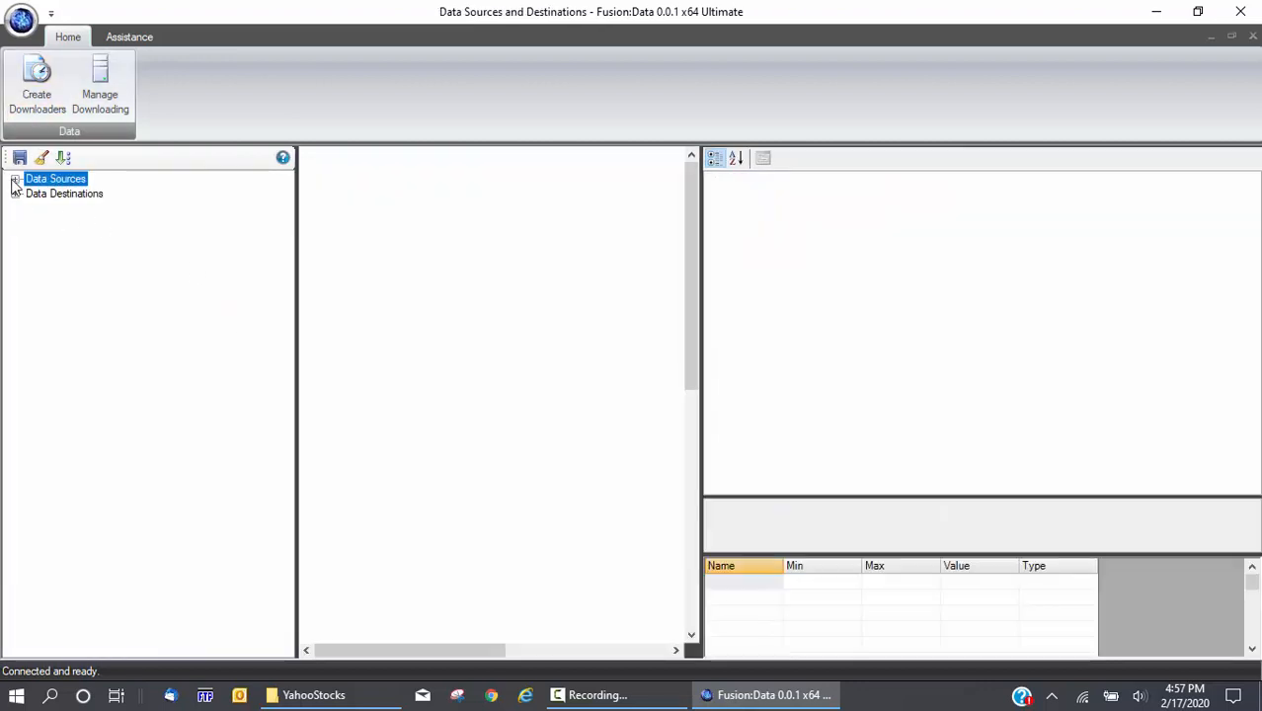
Add a Tiingo File block and read its Delimiter, Folder, ThrottleCalls and Token settings
{"action": "left_click", "coordinate": [15, 179]}
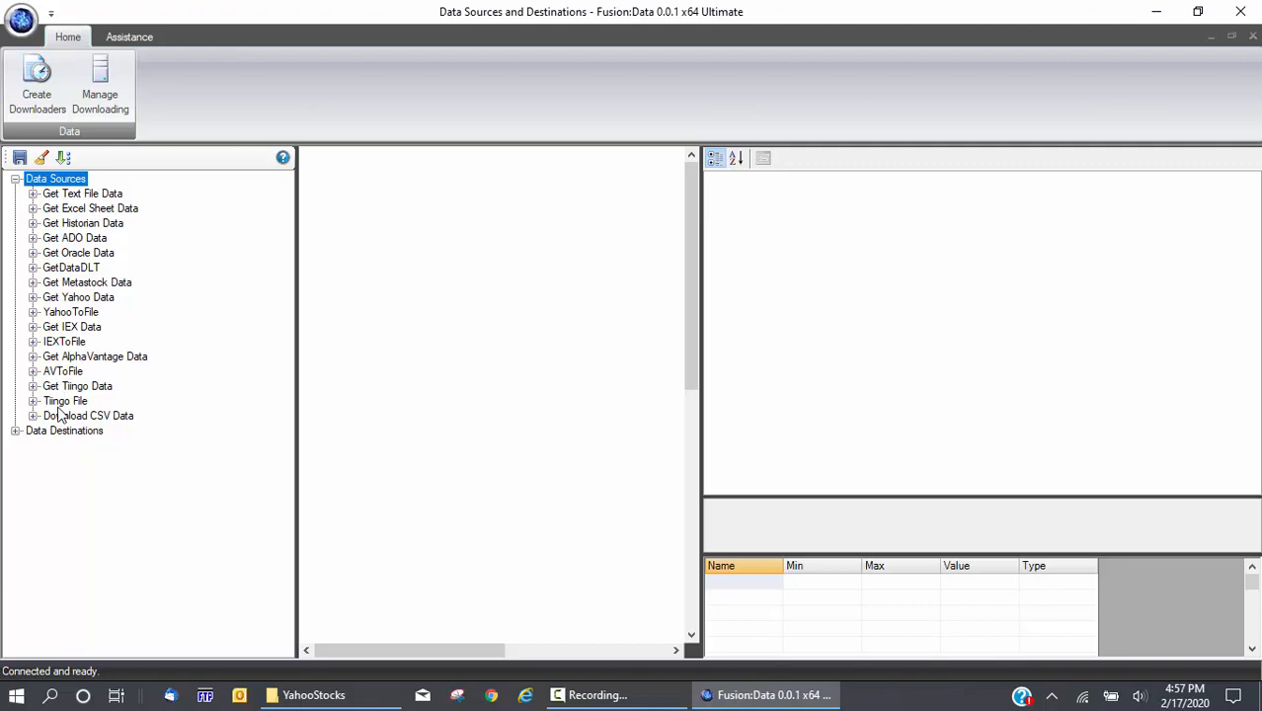
{"action": "left_click_drag", "start_coordinate": [69, 401], "coordinate": [375, 229]}
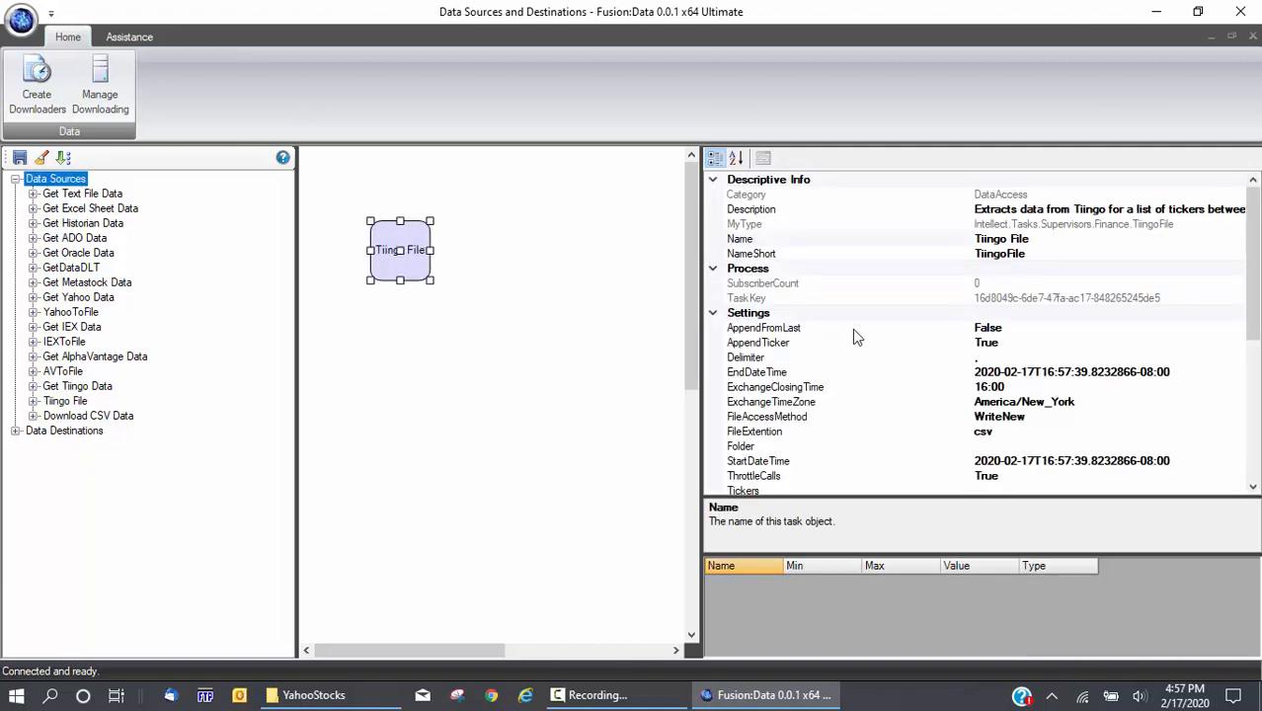
{"action": "left_click", "coordinate": [750, 359]}
{"action": "left_click", "coordinate": [752, 446]}
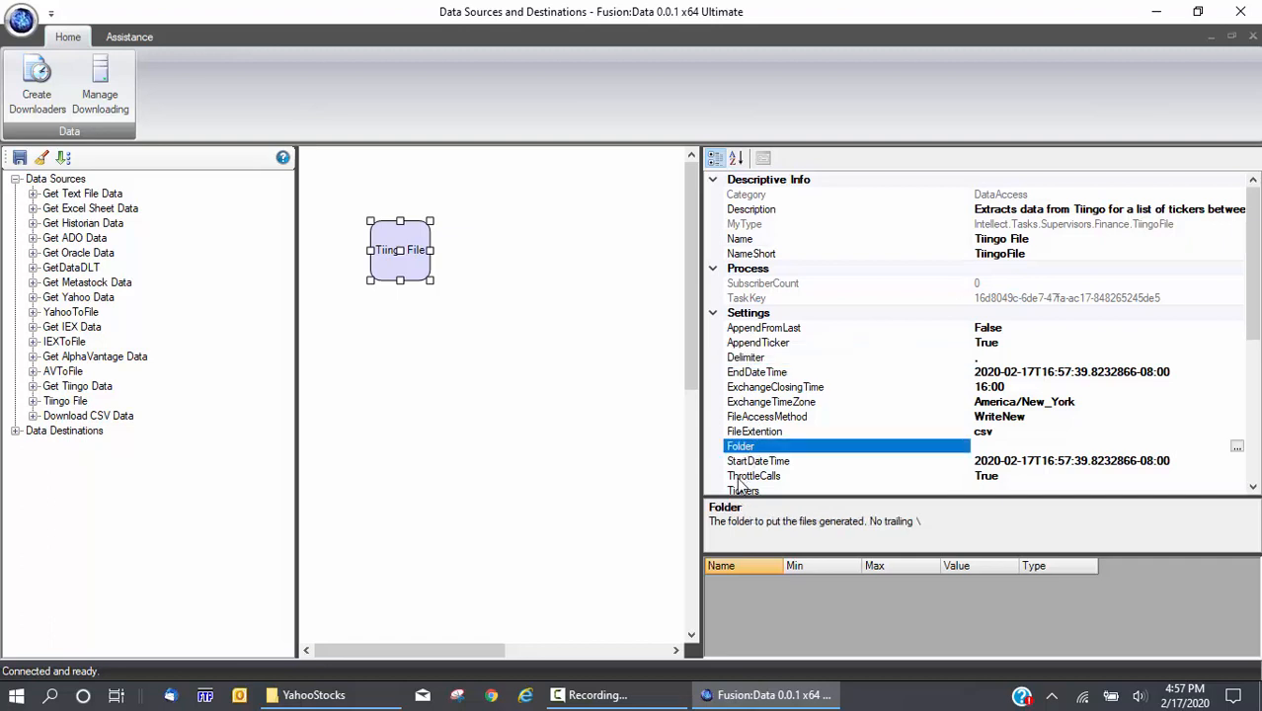
{"action": "left_click", "coordinate": [741, 477]}
{"action": "scroll", "coordinate": [778, 342], "scroll_direction": "down", "scroll_amount": 2}
{"action": "left_click", "coordinate": [769, 416]}
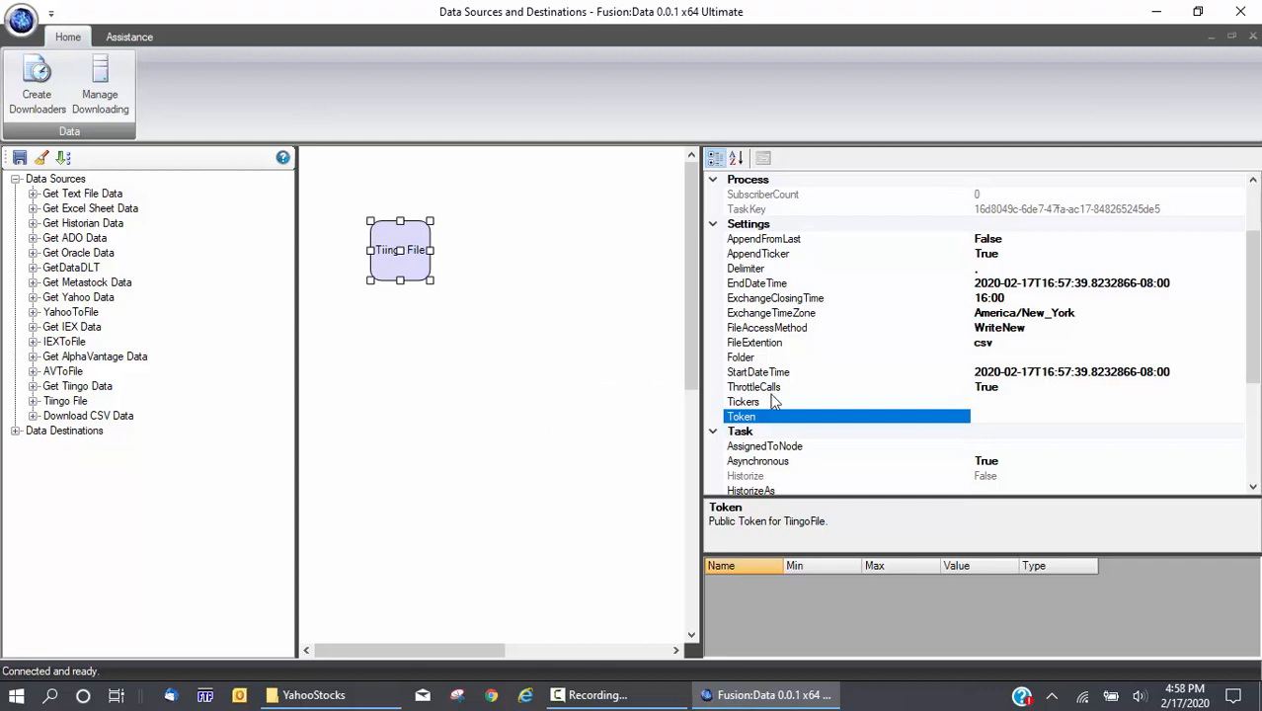
{"action": "left_click", "coordinate": [771, 387]}
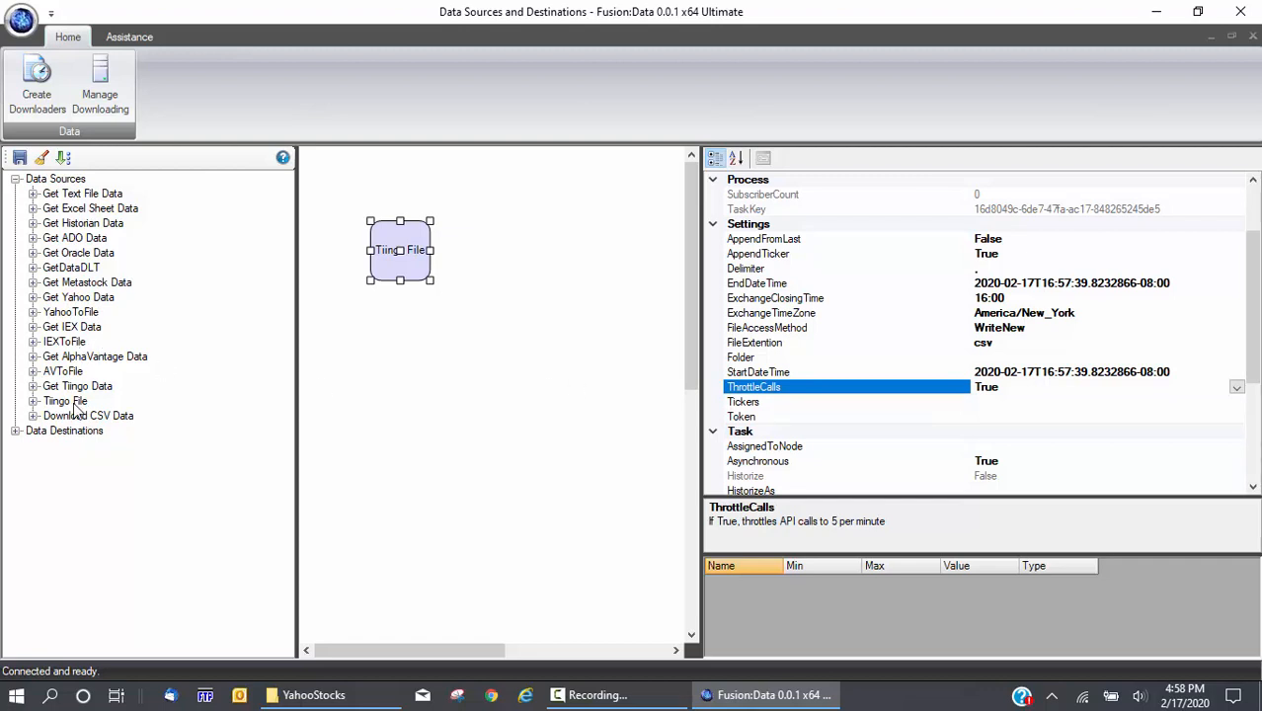
Add Get AlphaVantage Data and Get IEX Data blocks and compare all three blocks' settings
{"action": "left_click_drag", "start_coordinate": [87, 357], "coordinate": [329, 367]}
{"action": "left_click_drag", "start_coordinate": [94, 328], "coordinate": [486, 346]}
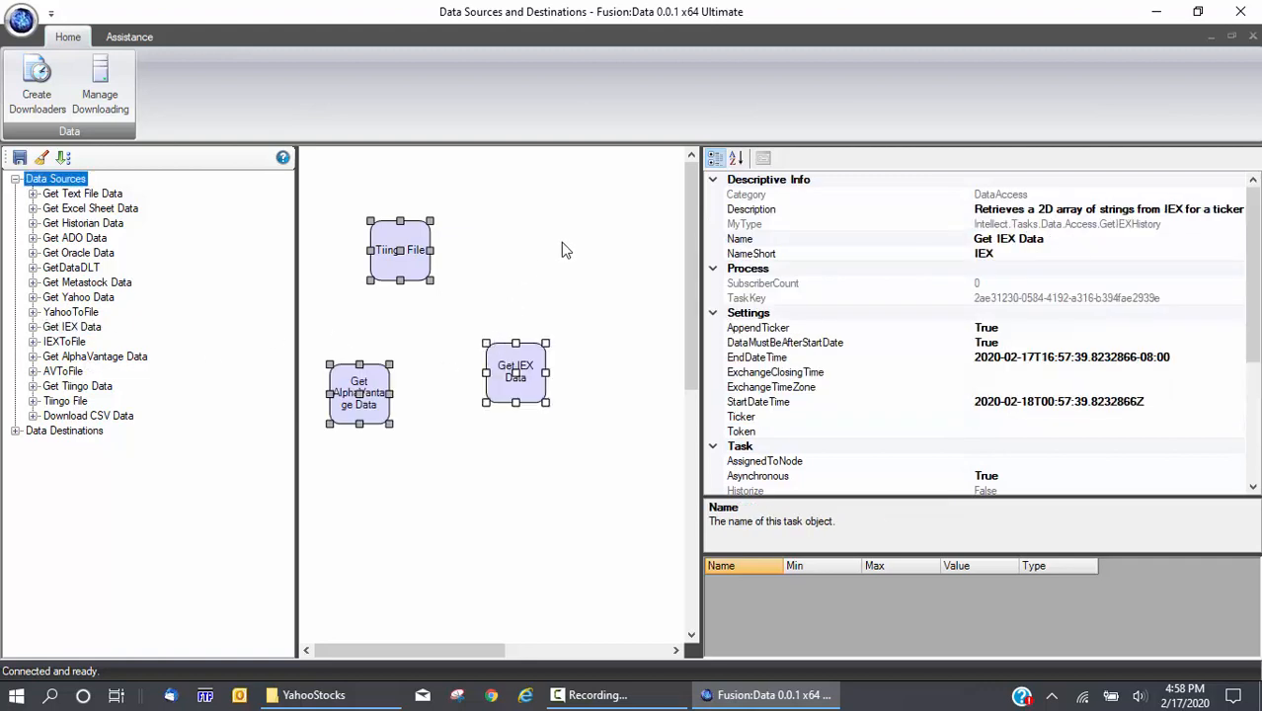
{"action": "left_click", "coordinate": [561, 250]}
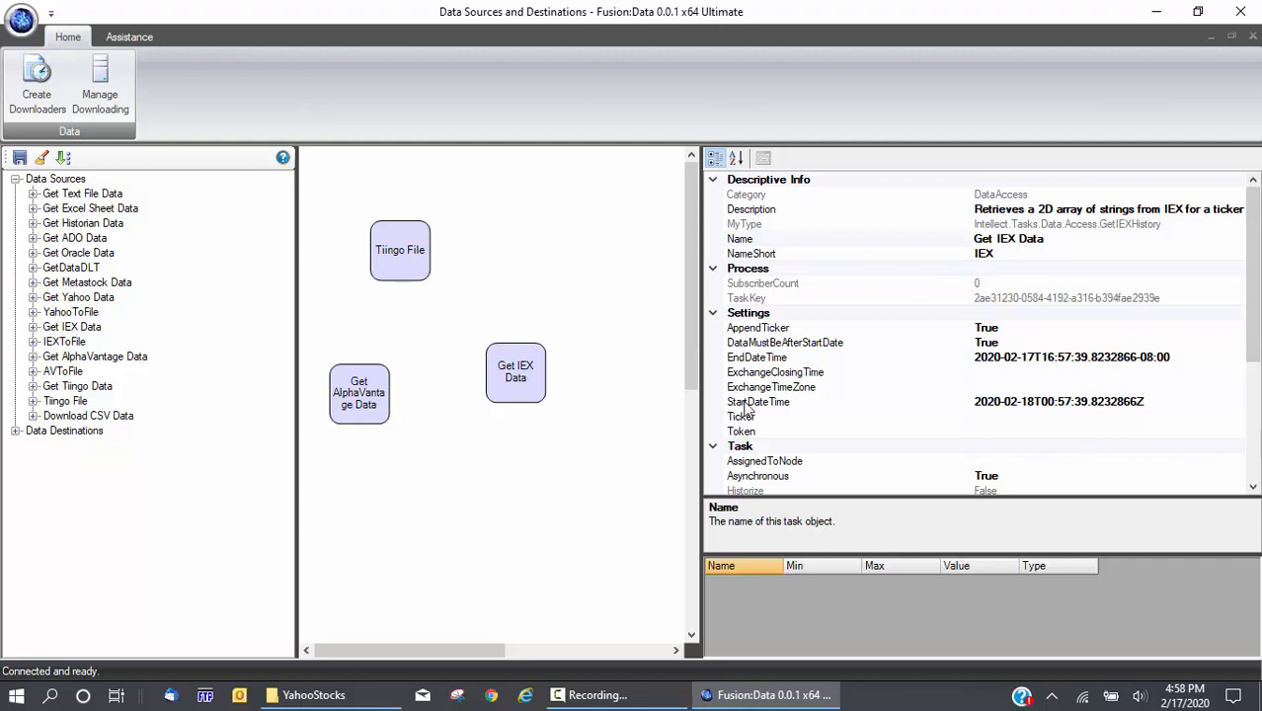
{"action": "left_click", "coordinate": [537, 394]}
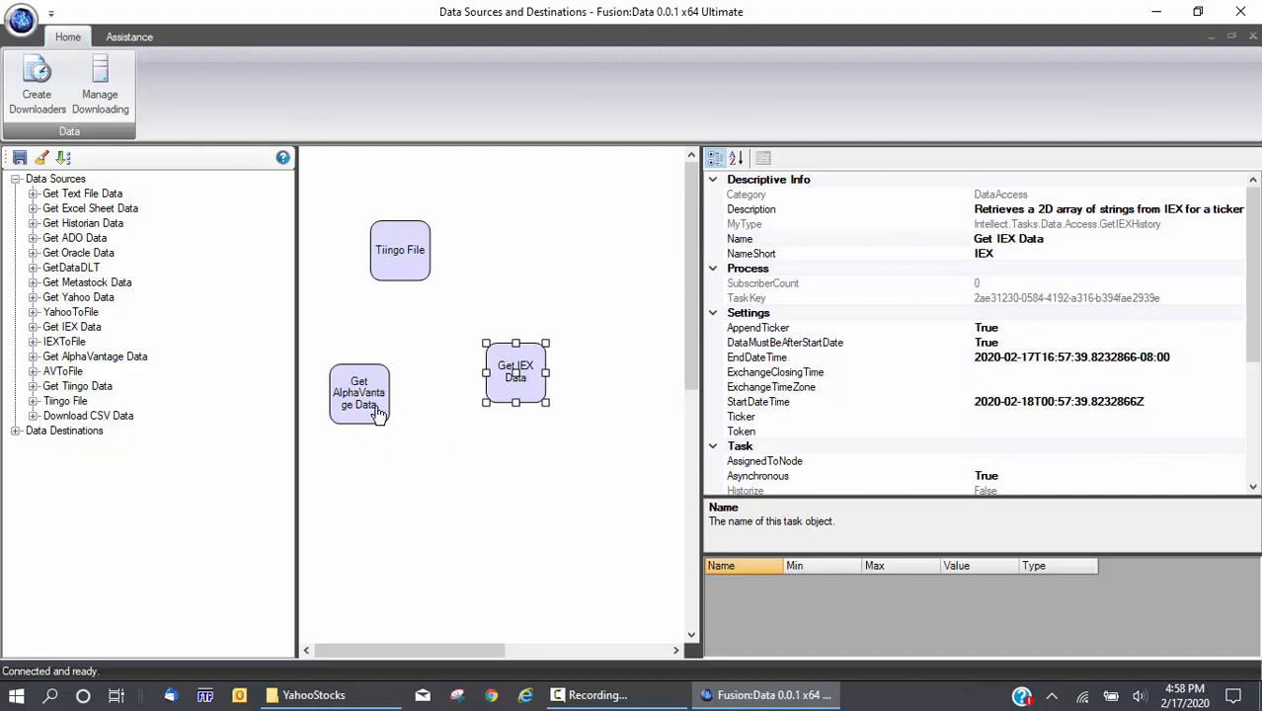
{"action": "left_click", "coordinate": [378, 415]}
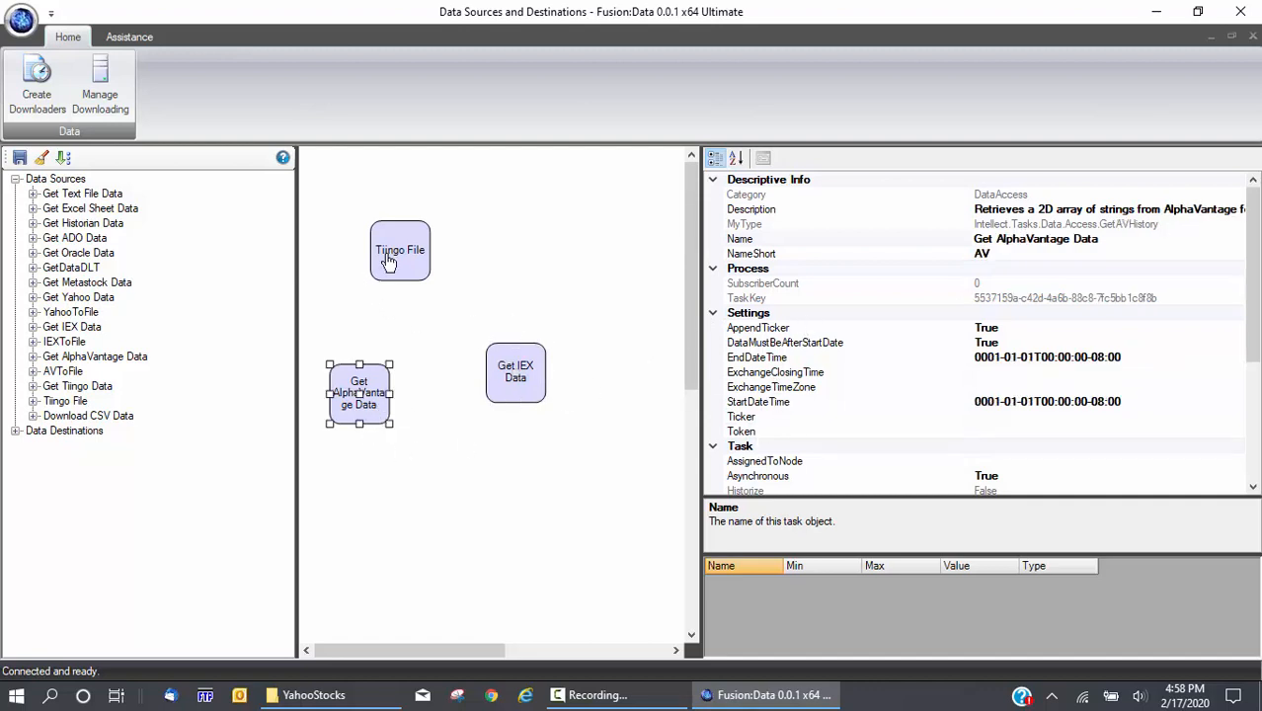
{"action": "left_click", "coordinate": [388, 261]}
{"action": "scroll", "coordinate": [785, 456], "scroll_direction": "down", "scroll_amount": 1}
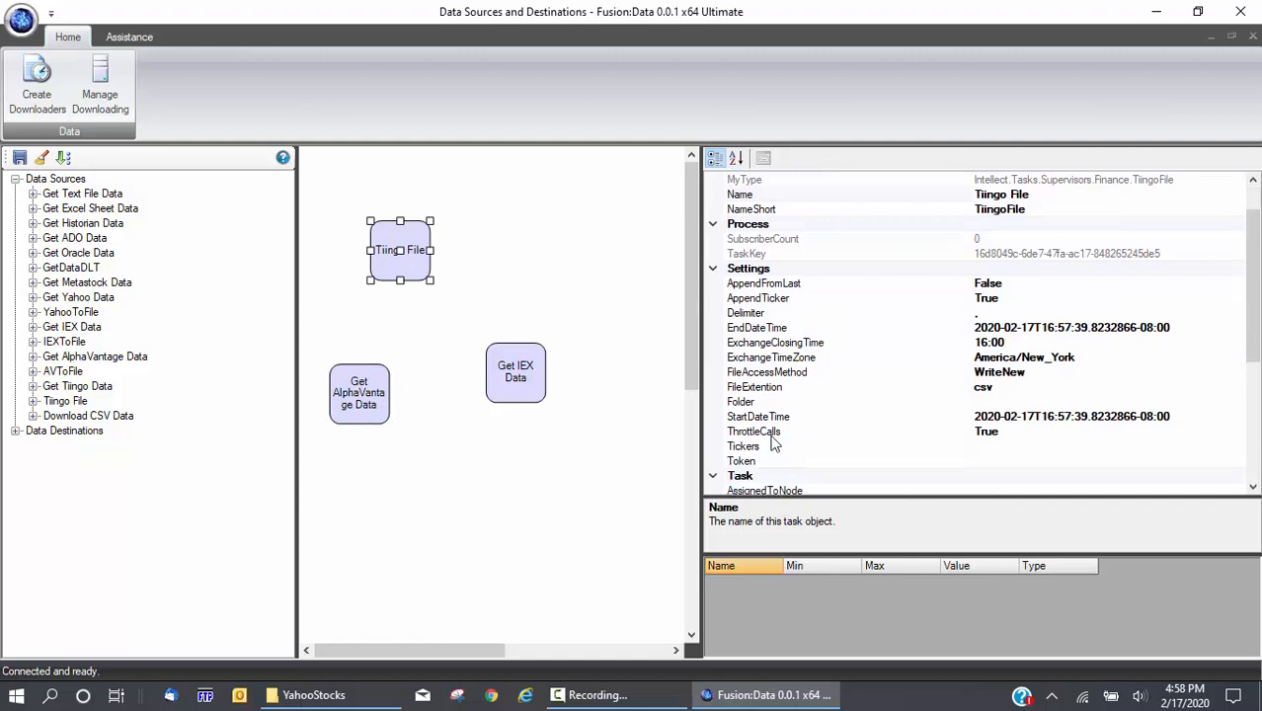
{"action": "left_click", "coordinate": [775, 435]}
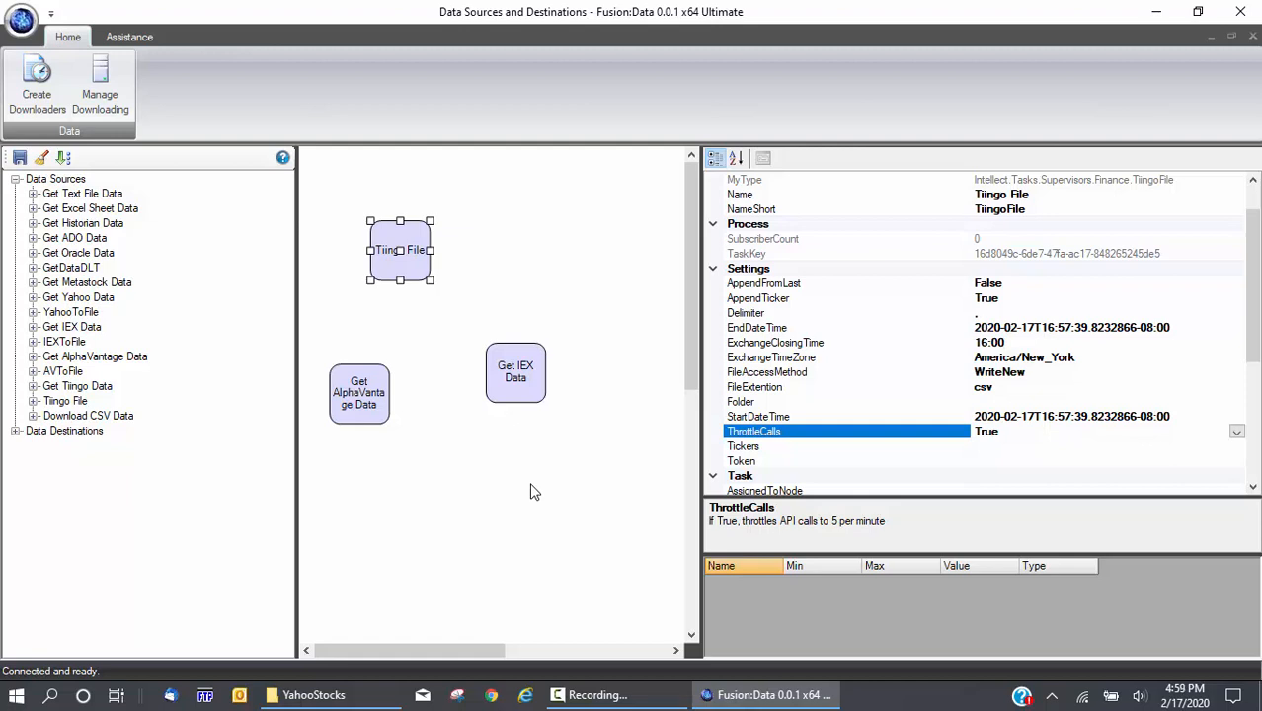
{"action": "left_click", "coordinate": [523, 387]}
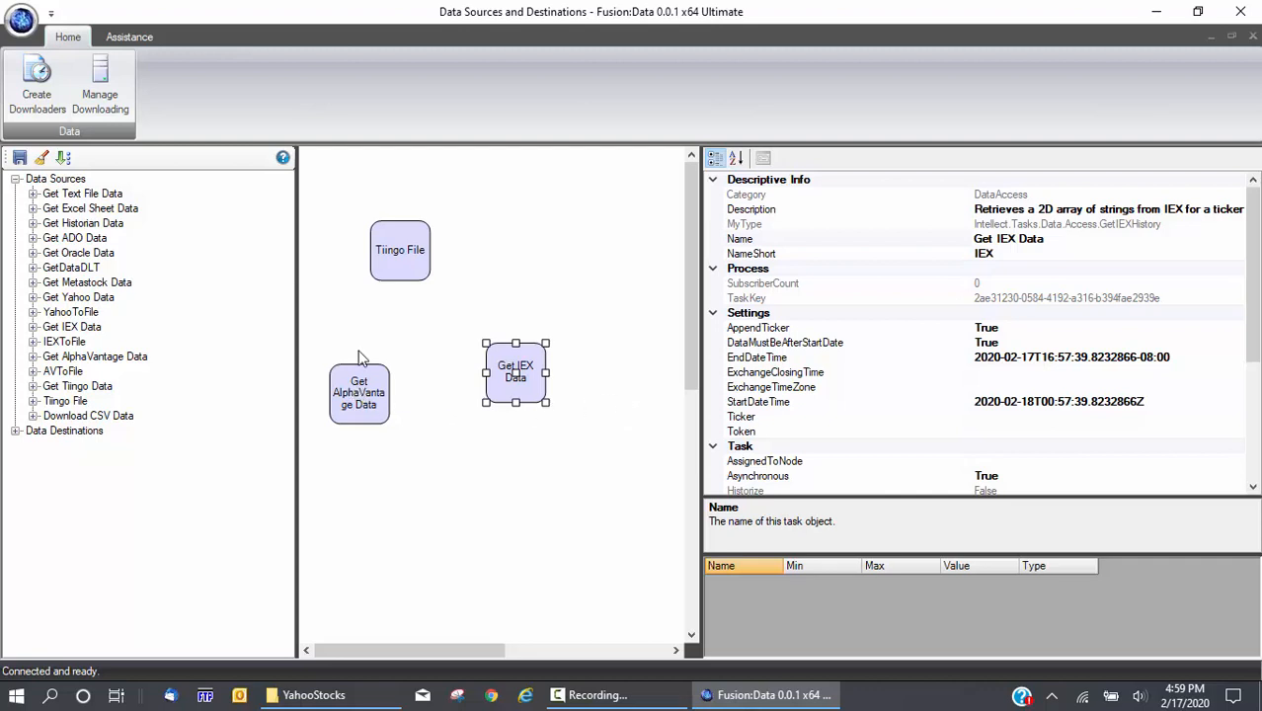
{"action": "left_click", "coordinate": [391, 243]}
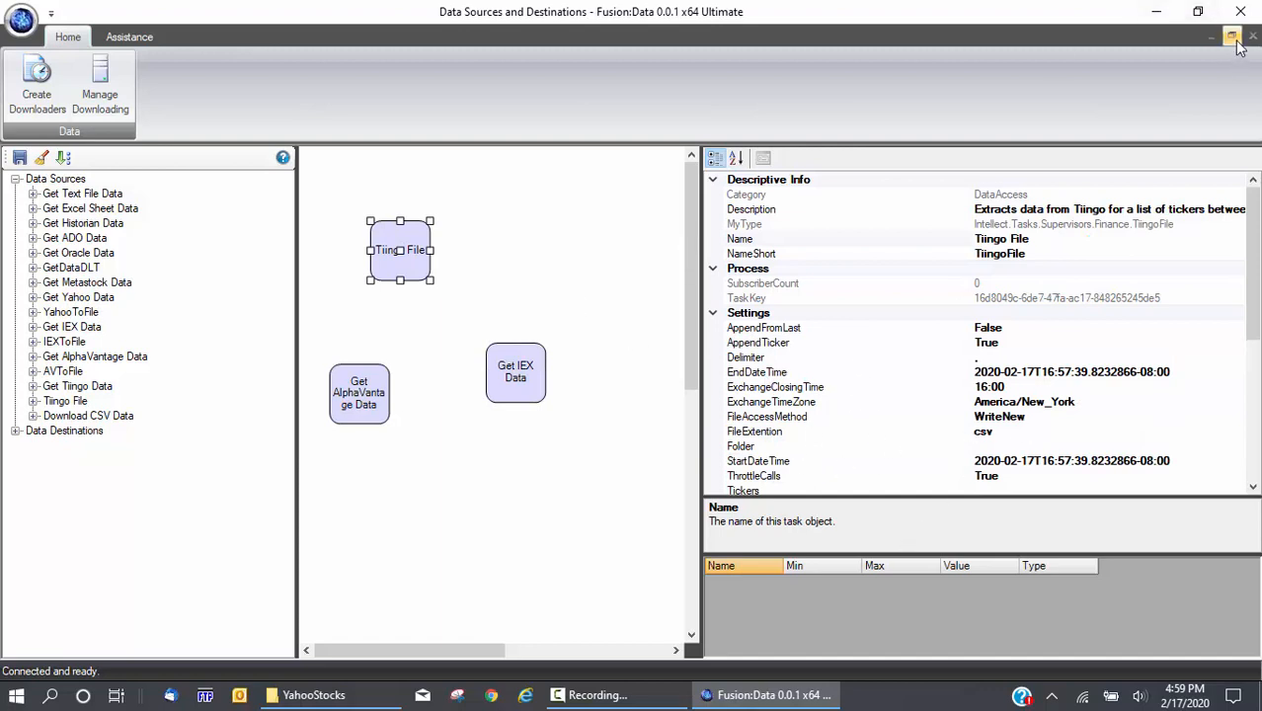
Float the designer window, add a Download CSV Data block, and read FieldLabels and NbrRowsToTrim
{"action": "left_click", "coordinate": [754, 477]}
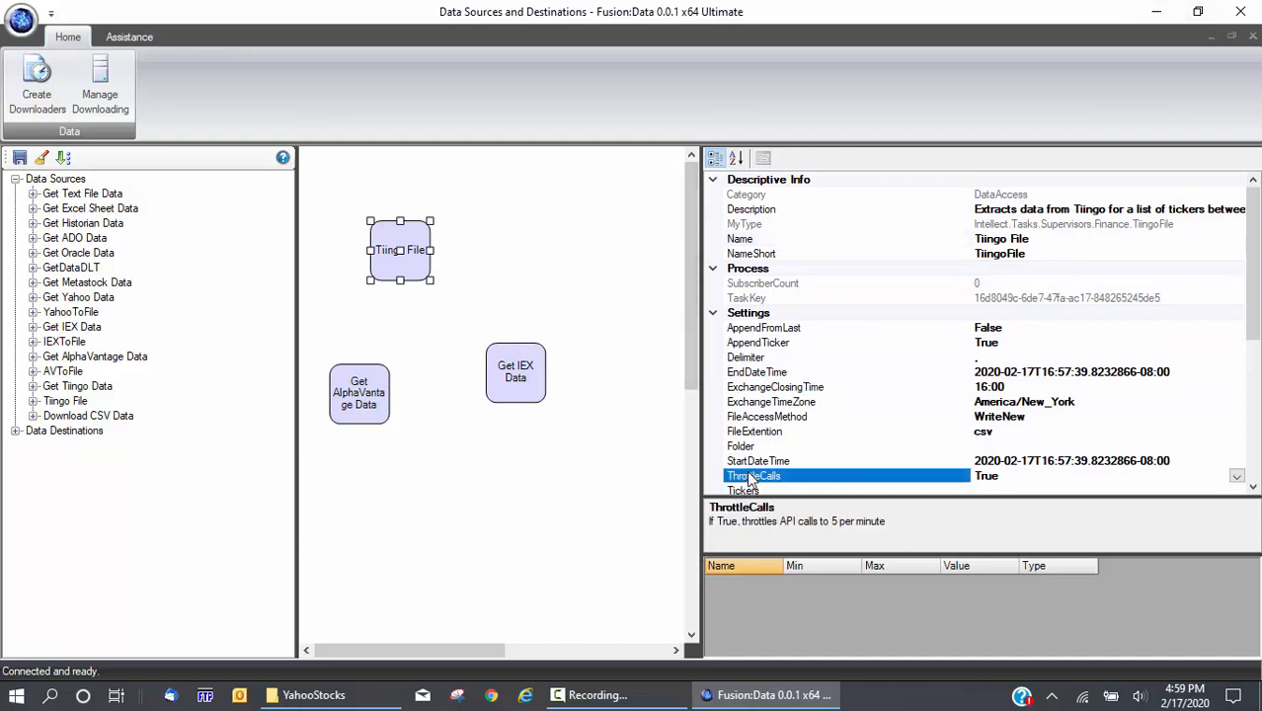
{"action": "left_click", "coordinate": [1232, 36]}
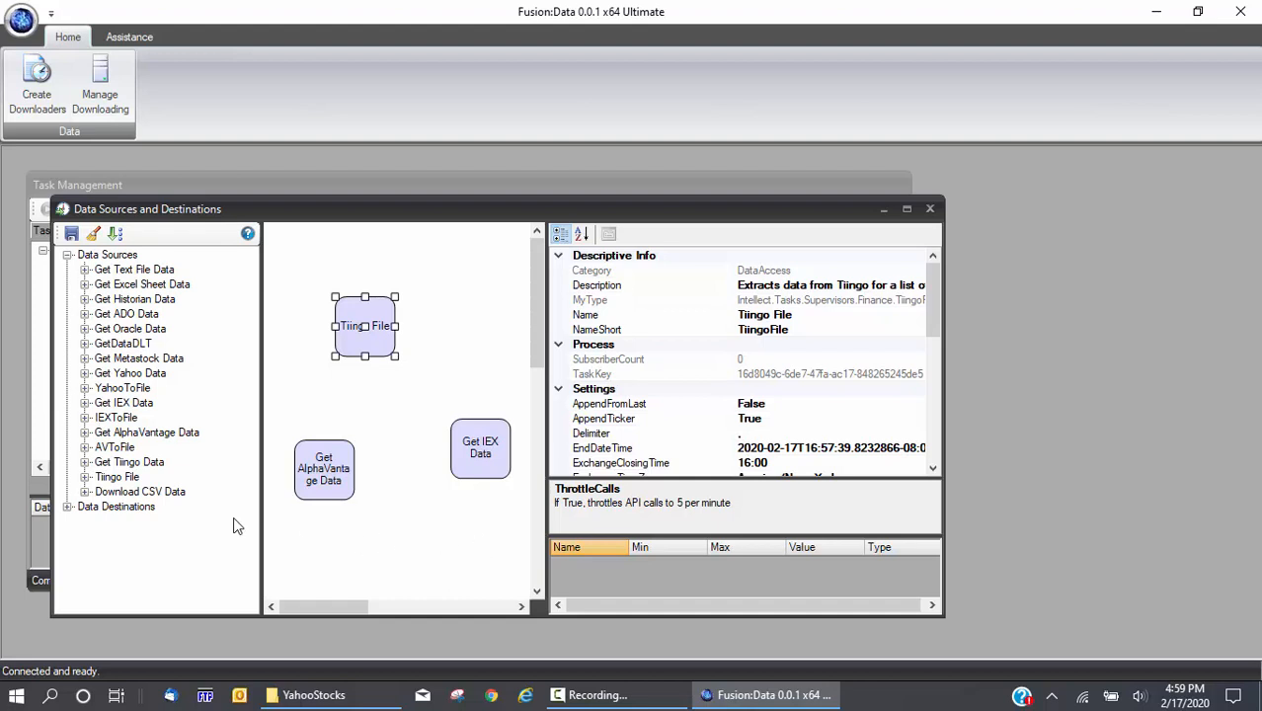
{"action": "left_click", "coordinate": [119, 493]}
{"action": "left_click_drag", "start_coordinate": [120, 499], "coordinate": [376, 508]}
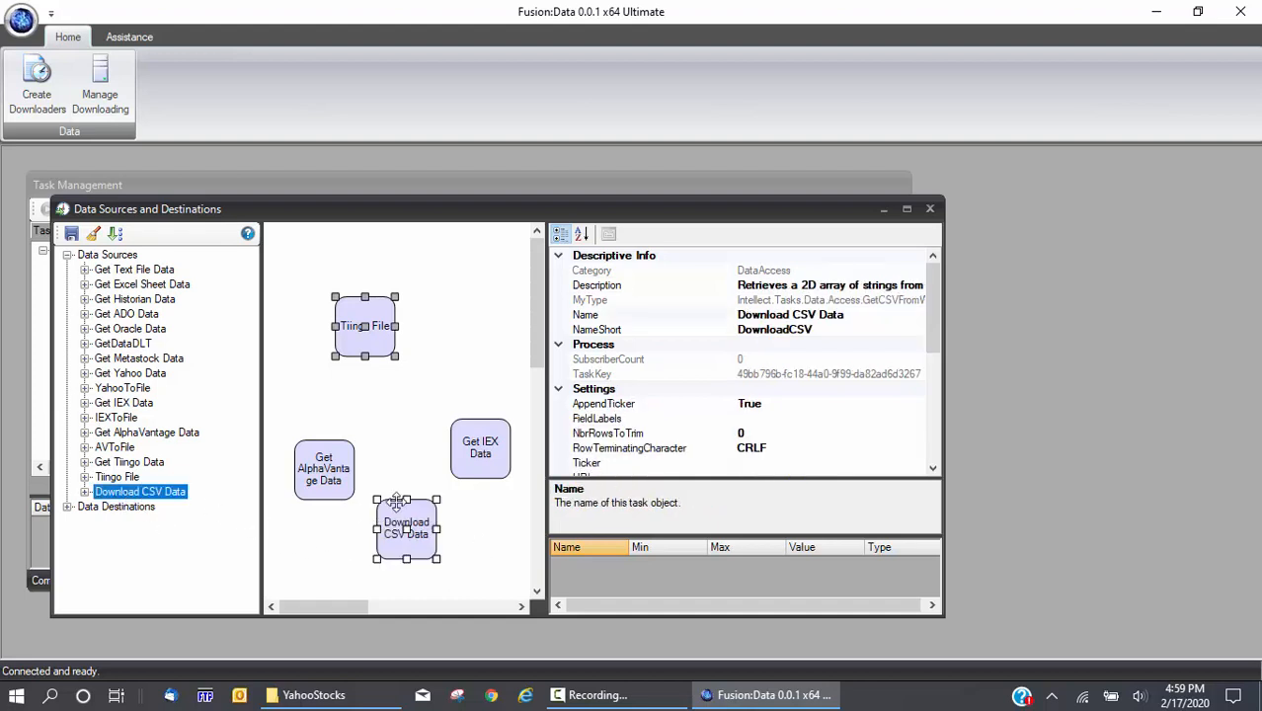
{"action": "left_click", "coordinate": [599, 421]}
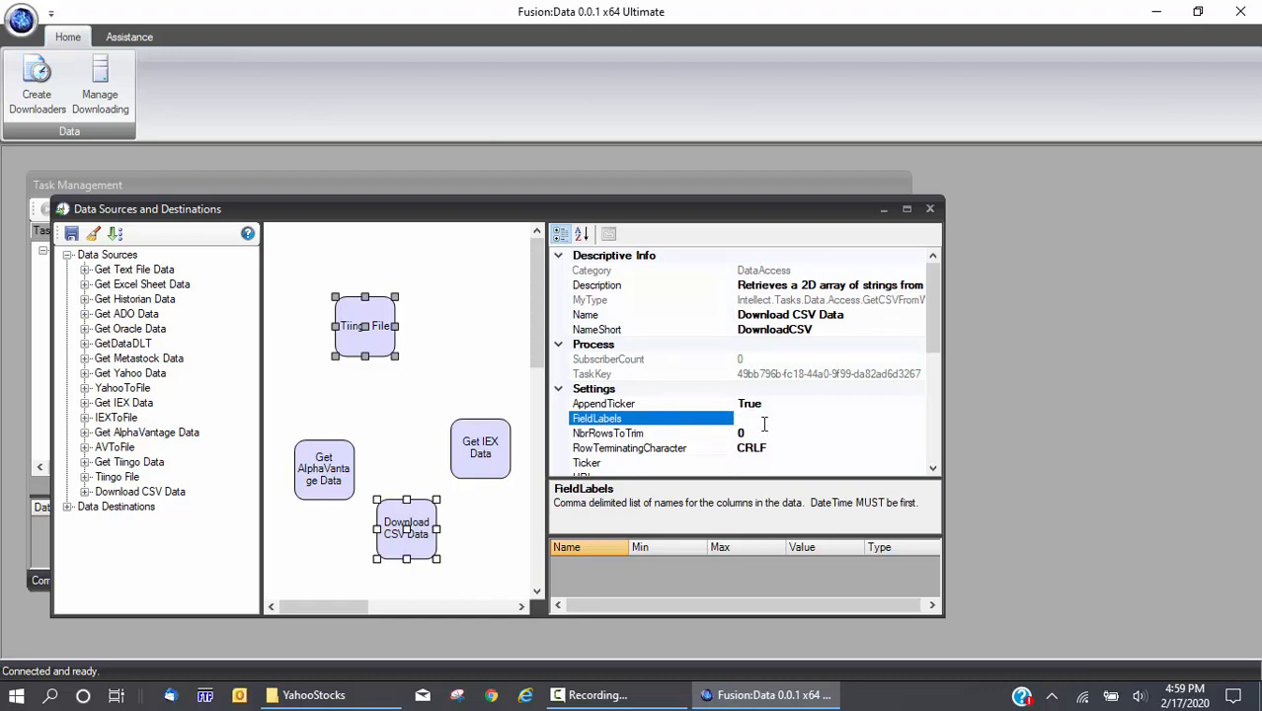
{"action": "left_click", "coordinate": [764, 424]}
{"action": "left_click", "coordinate": [645, 438]}
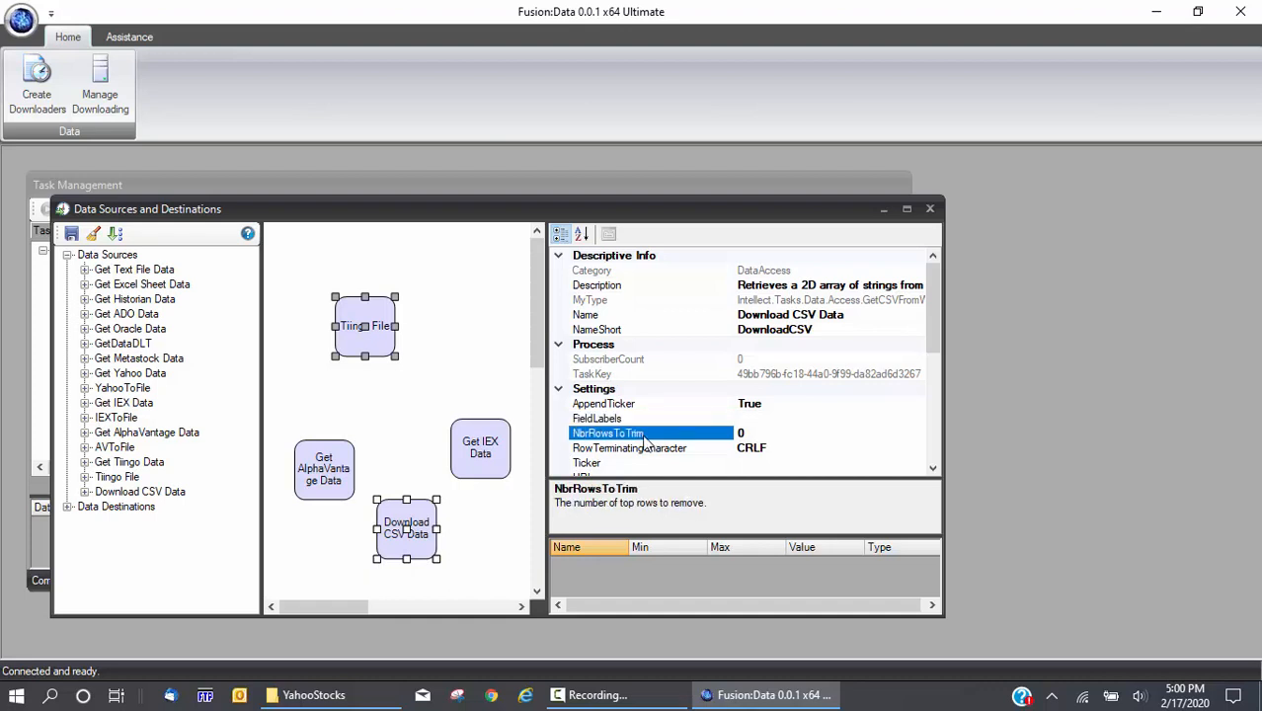
{"action": "left_click", "coordinate": [934, 470]}
Read the RowTerminatingCharacter, Ticker, AppendTicker and URL settings, then return to Task Management
{"action": "left_click", "coordinate": [933, 470]}
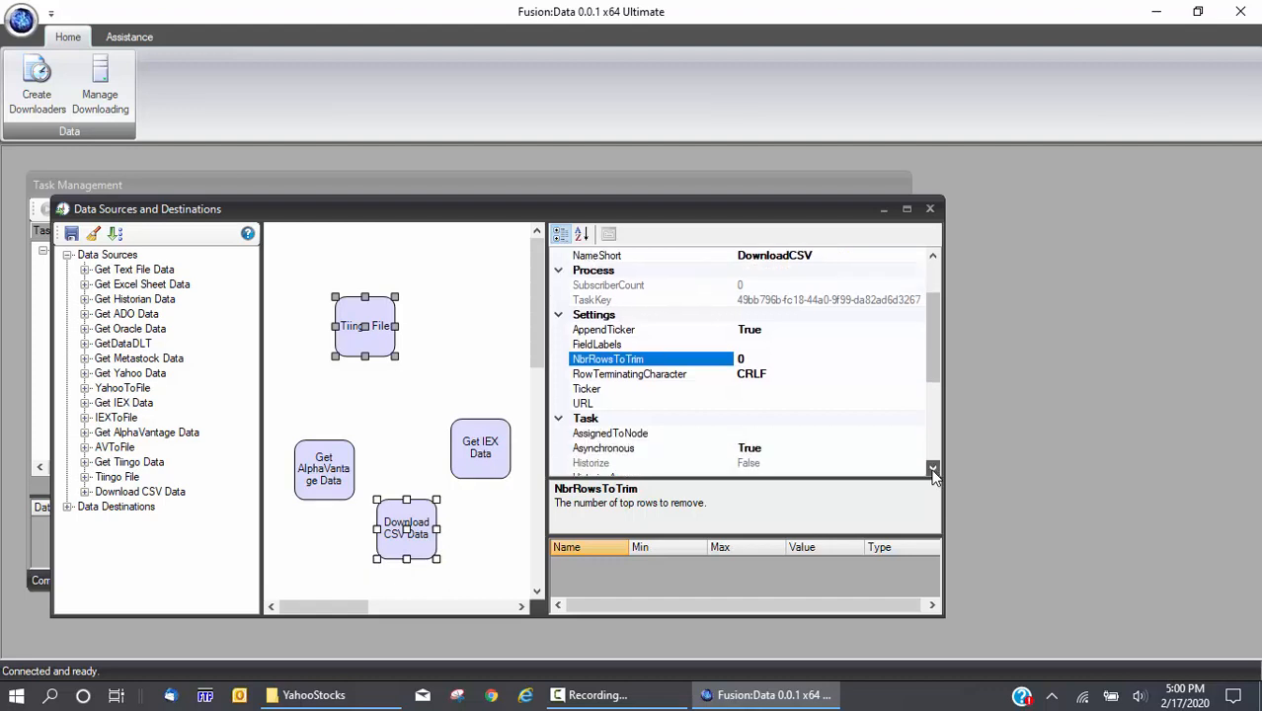
{"action": "left_click", "coordinate": [658, 381]}
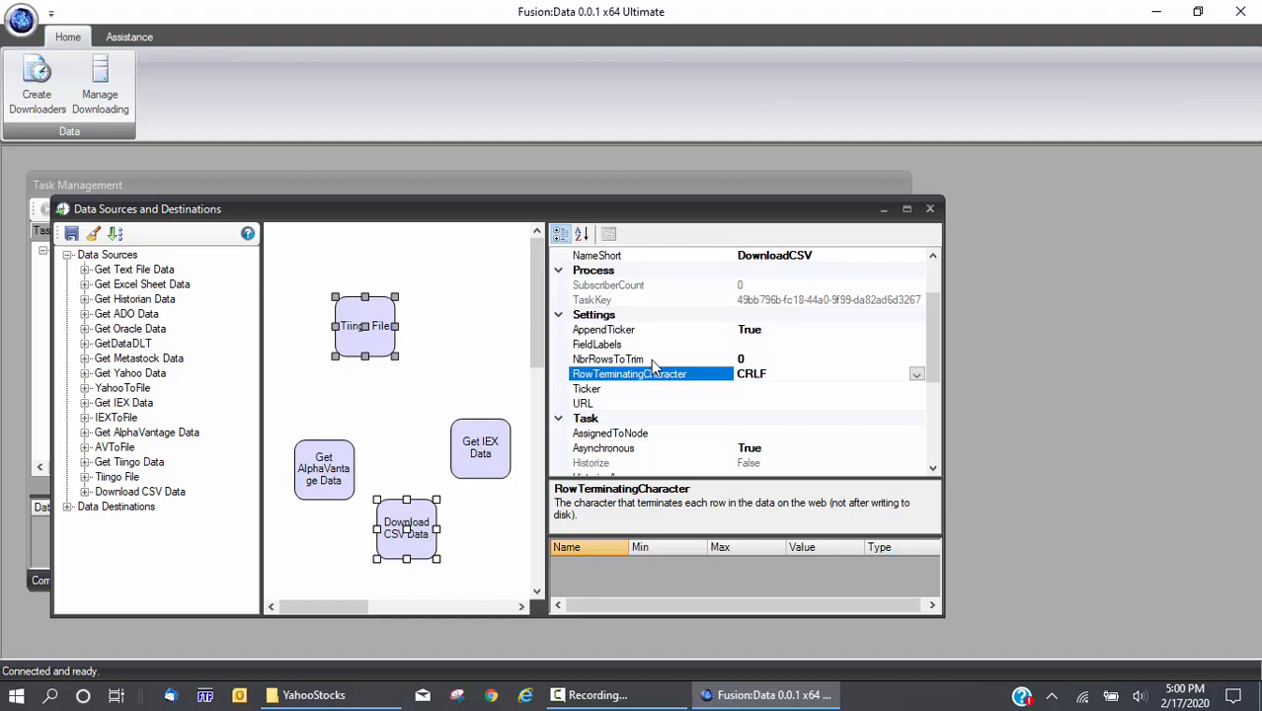
{"action": "left_click", "coordinate": [624, 391]}
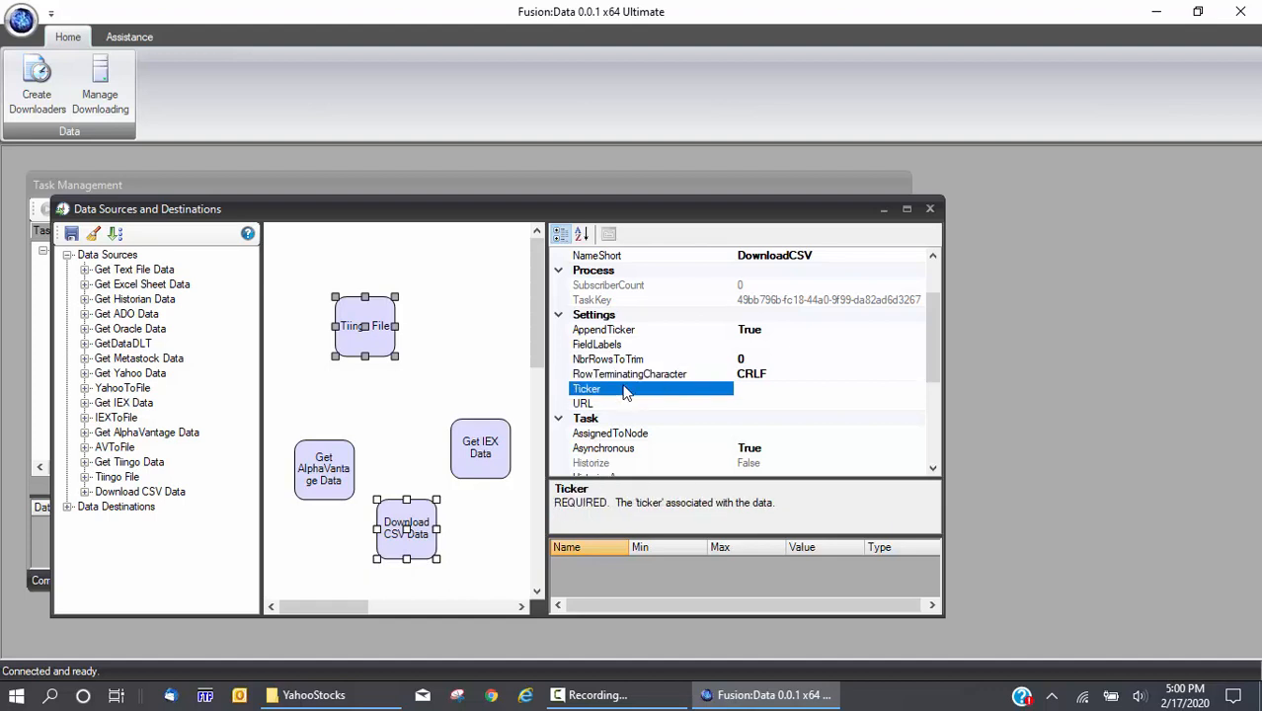
{"action": "left_click", "coordinate": [608, 334]}
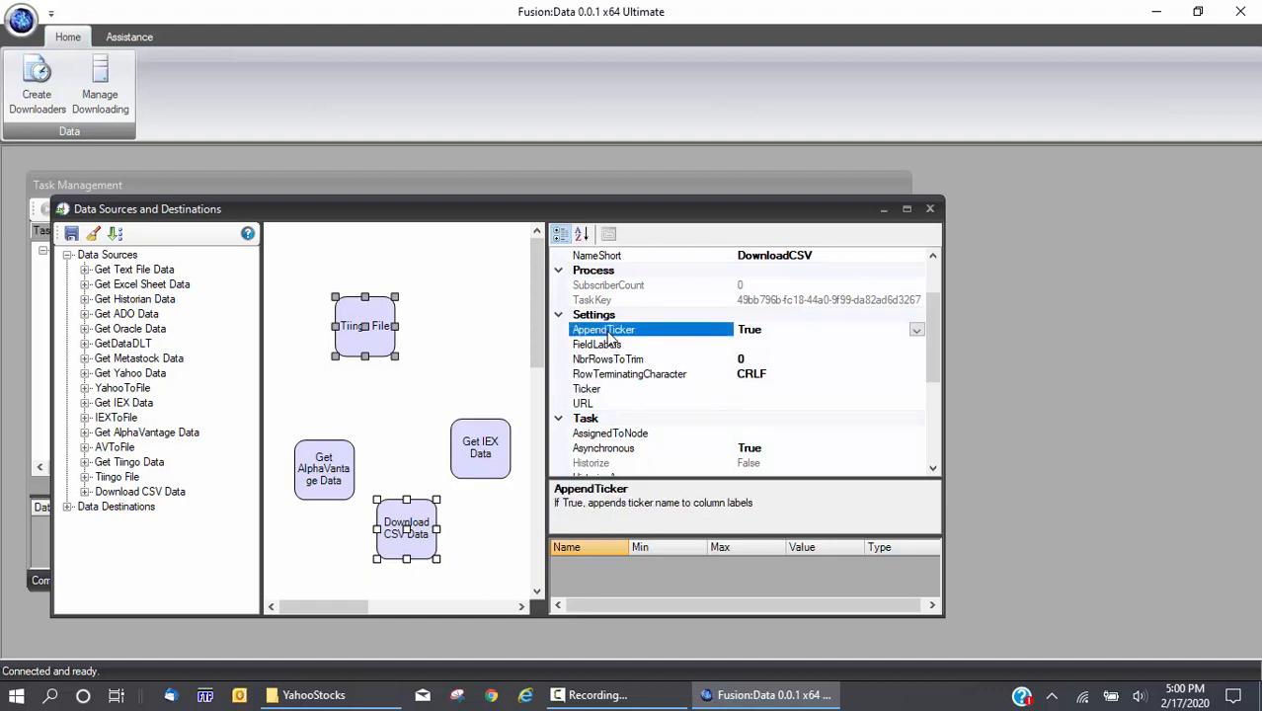
{"action": "left_click", "coordinate": [622, 390]}
{"action": "left_click", "coordinate": [609, 406]}
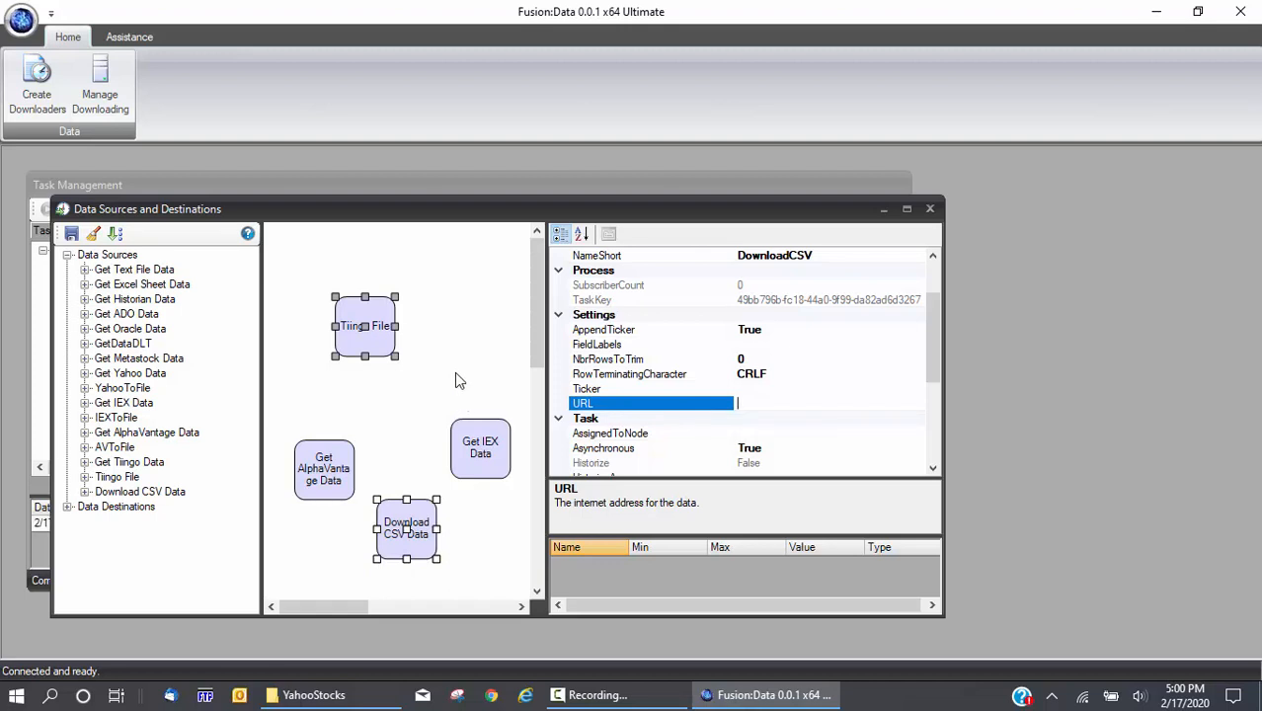
{"action": "left_click", "coordinate": [456, 372]}
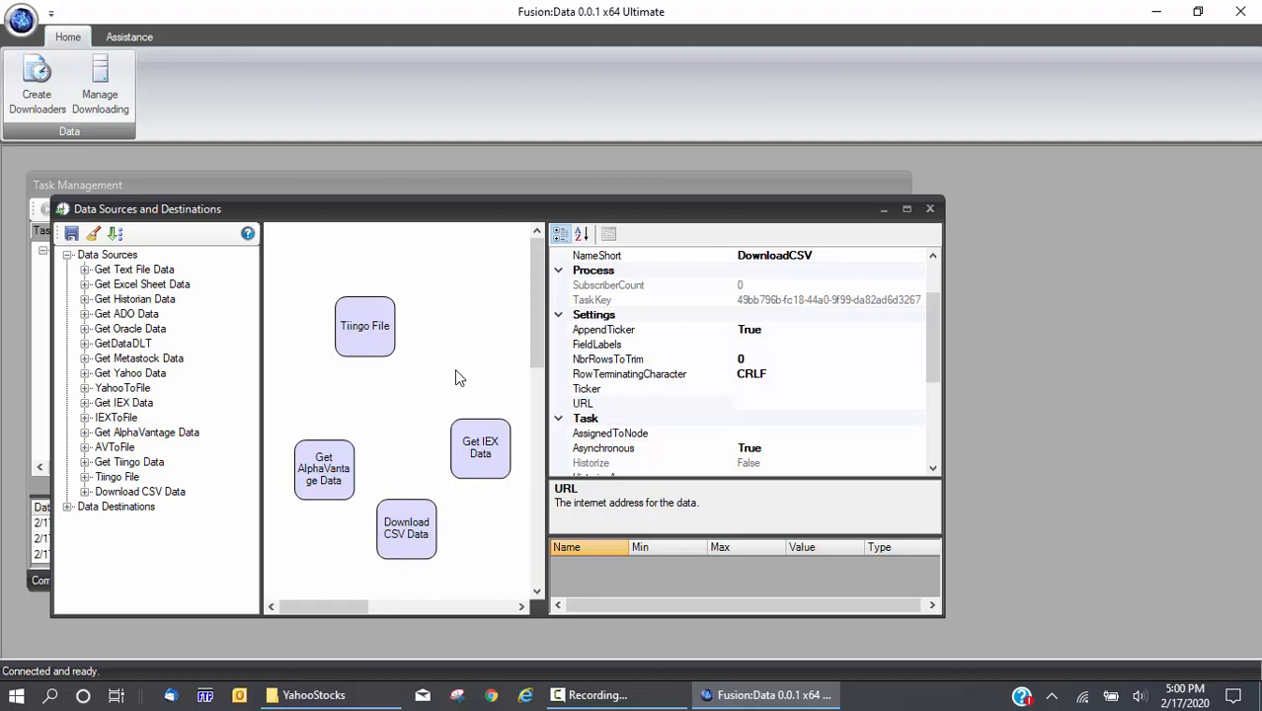
{"action": "left_click", "coordinate": [40, 584]}
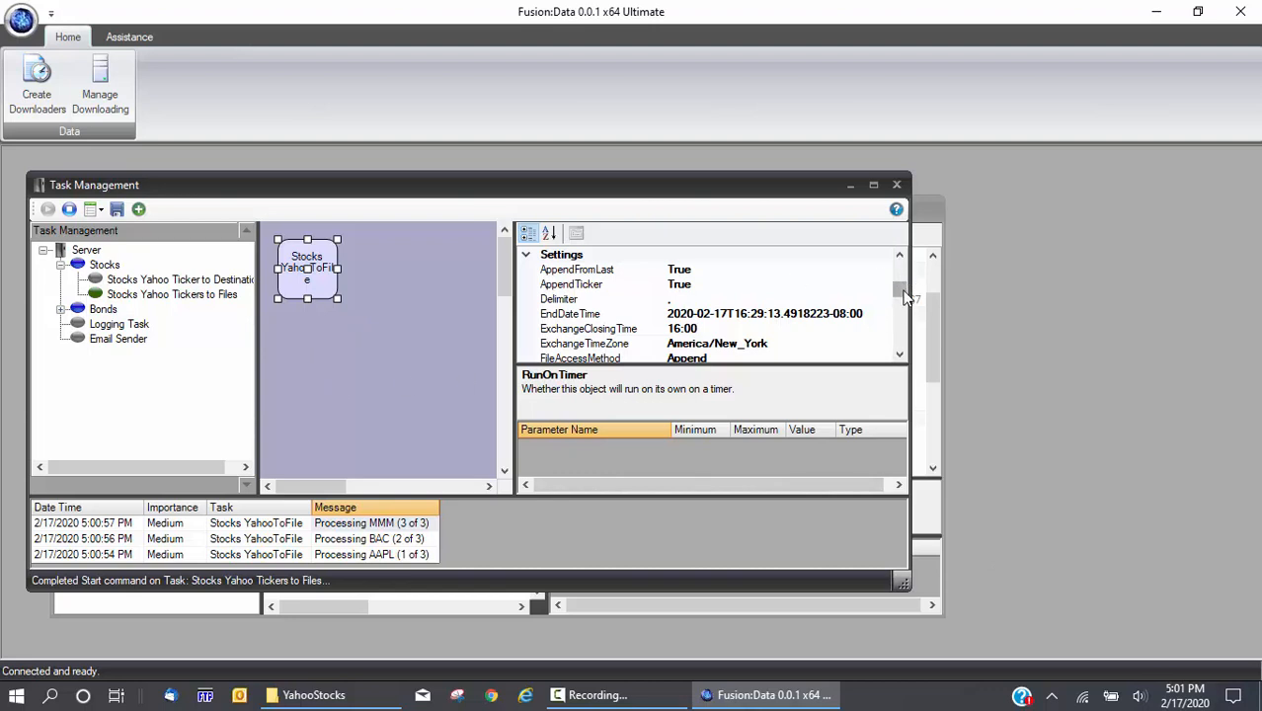
Check the 60000 ms TimerInterval alongside the 17:00:00 daily run time
{"action": "left_click_drag", "start_coordinate": [901, 291], "coordinate": [900, 339]}
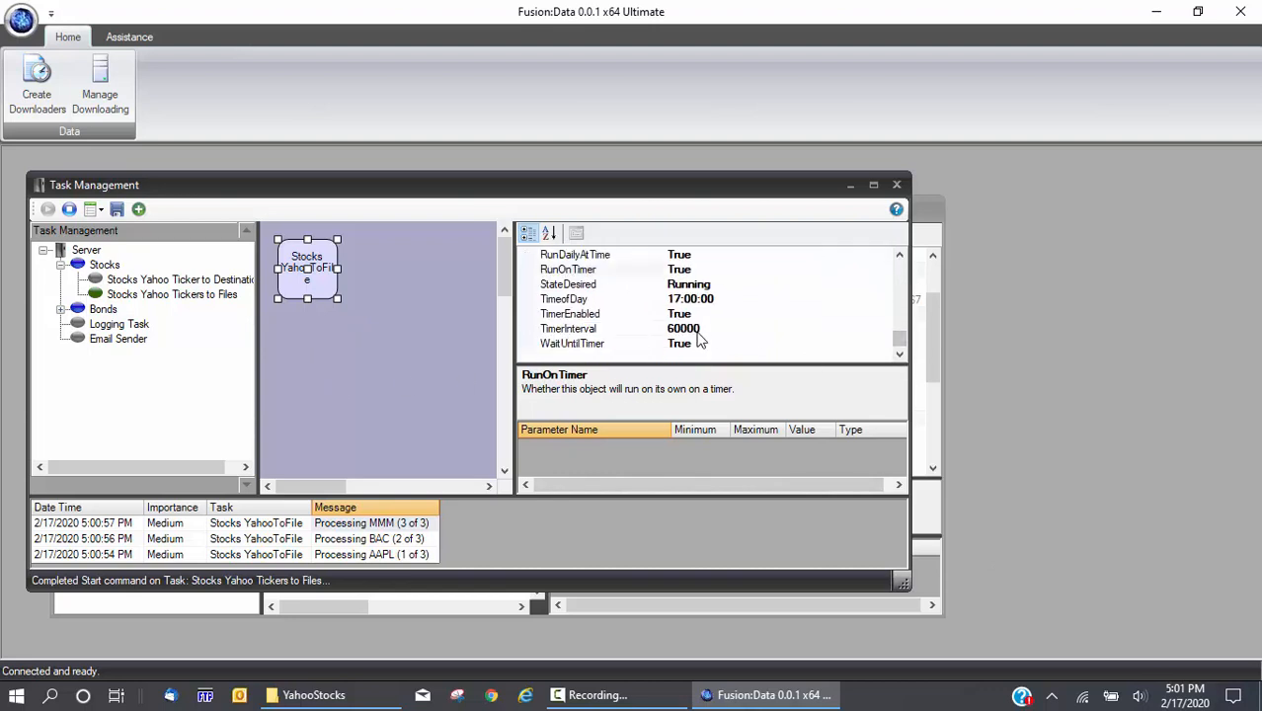
{"action": "left_click", "coordinate": [699, 332]}
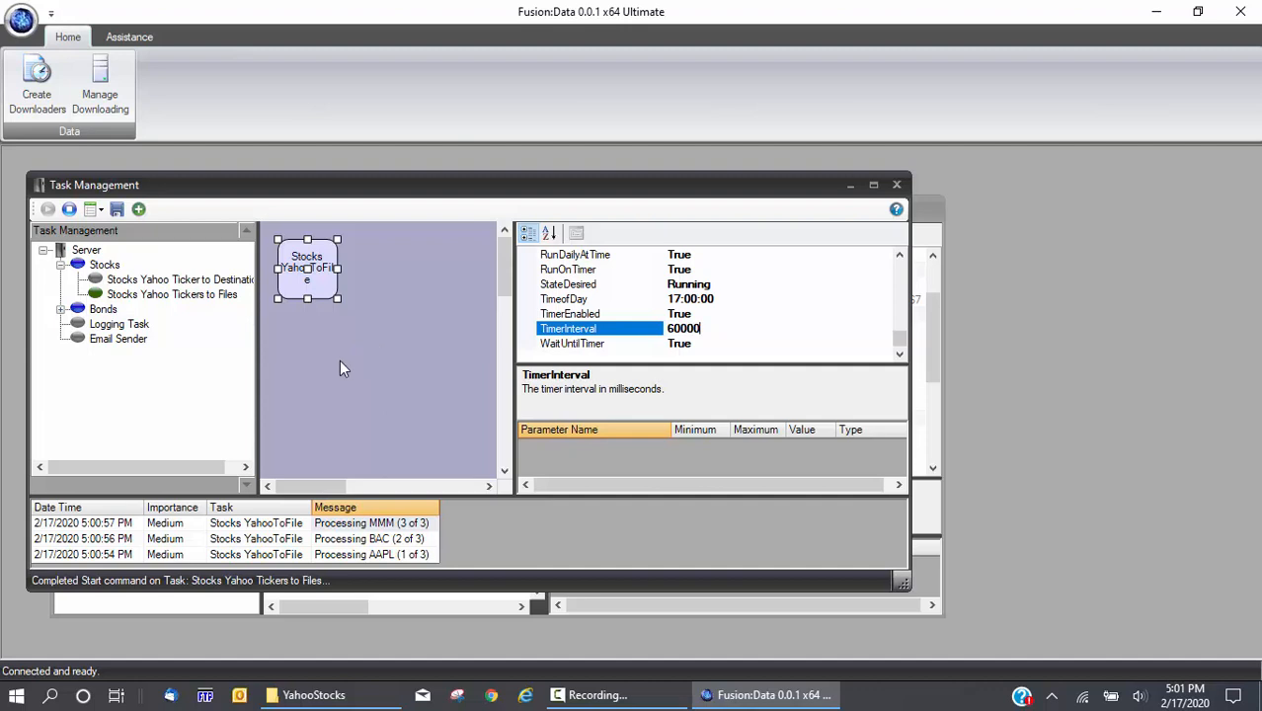
{"action": "left_click", "coordinate": [456, 542]}
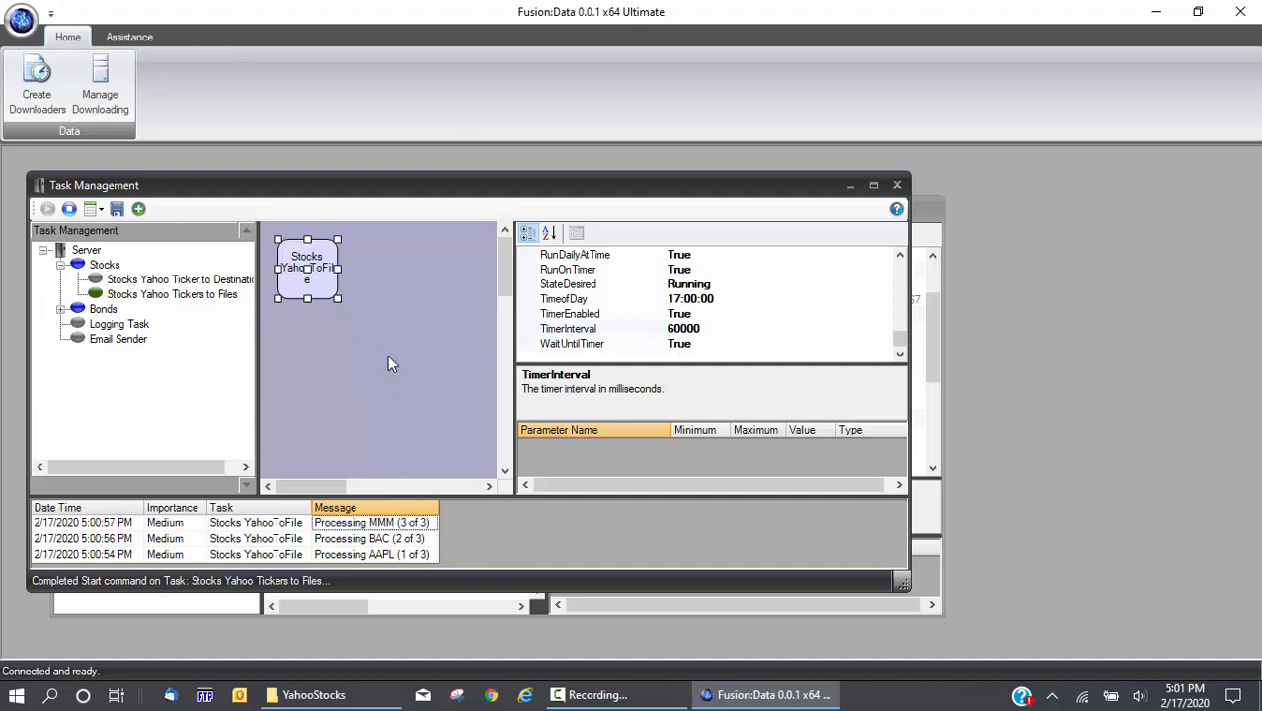
Close Fusion:Data, relaunch Fusion_Data from the Start menu, and log back in with the user name
{"action": "left_click", "coordinate": [1243, 12]}
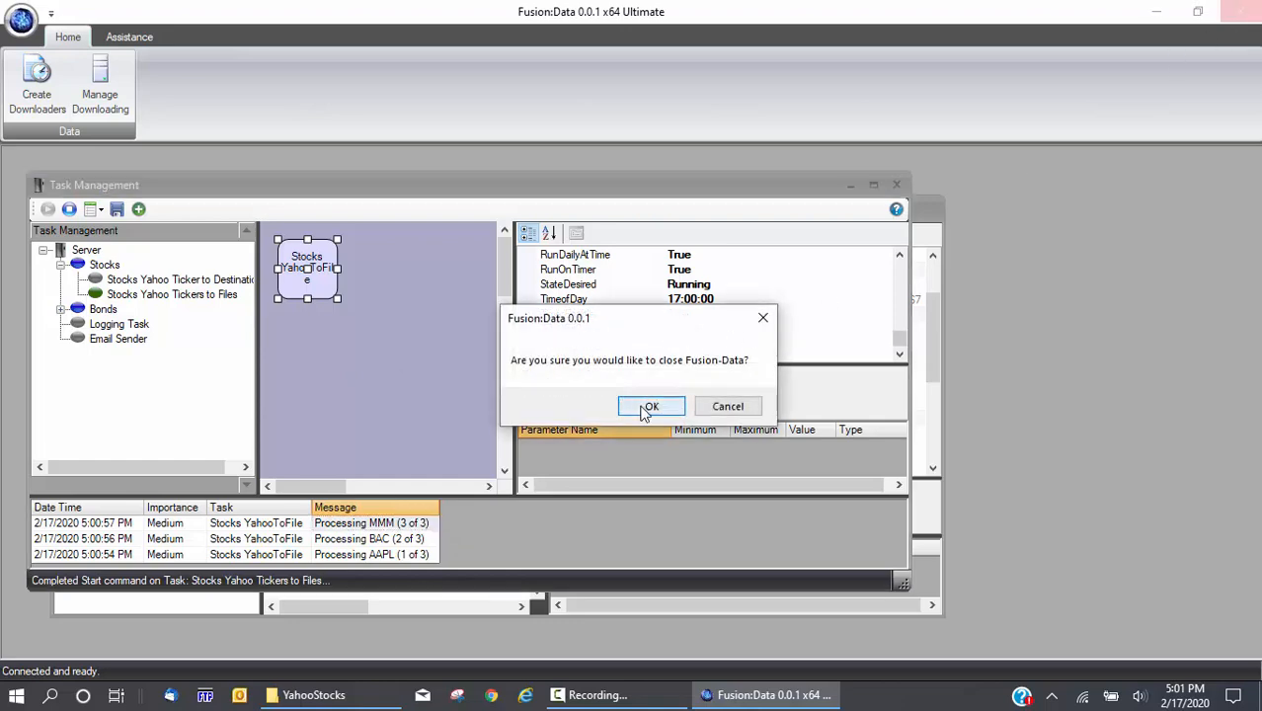
{"action": "left_click", "coordinate": [650, 406]}
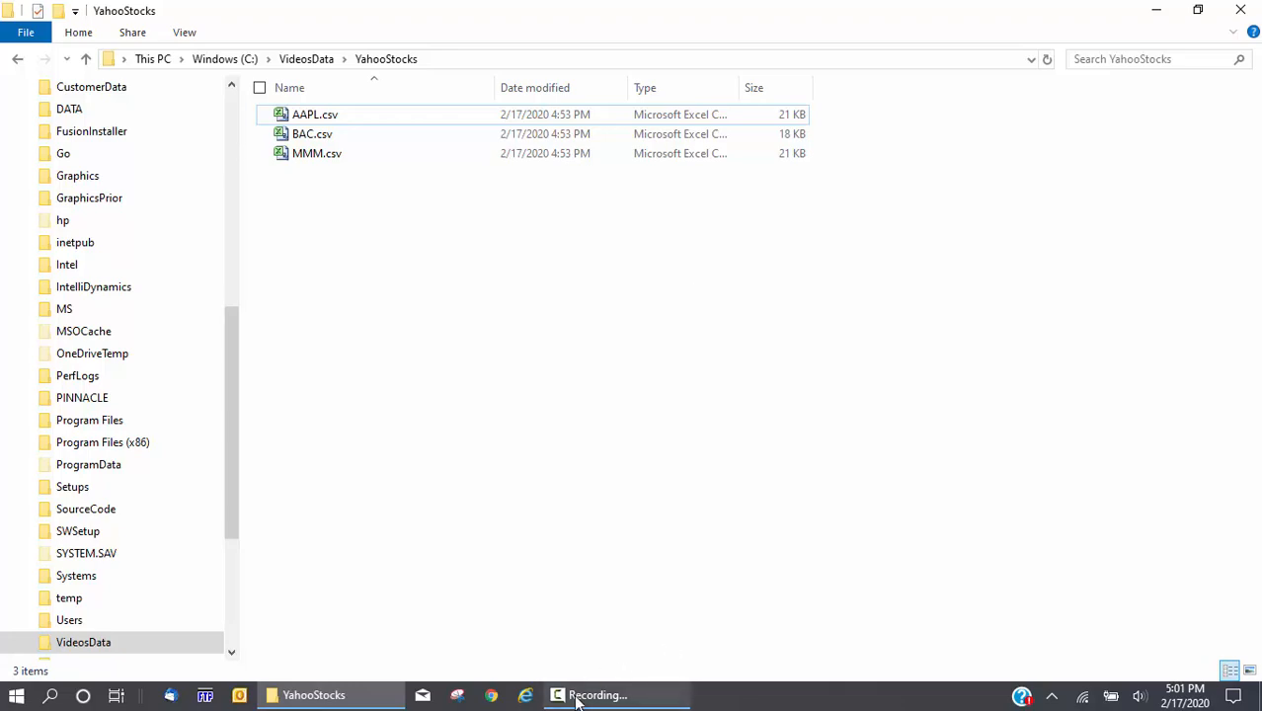
{"action": "left_click", "coordinate": [17, 694]}
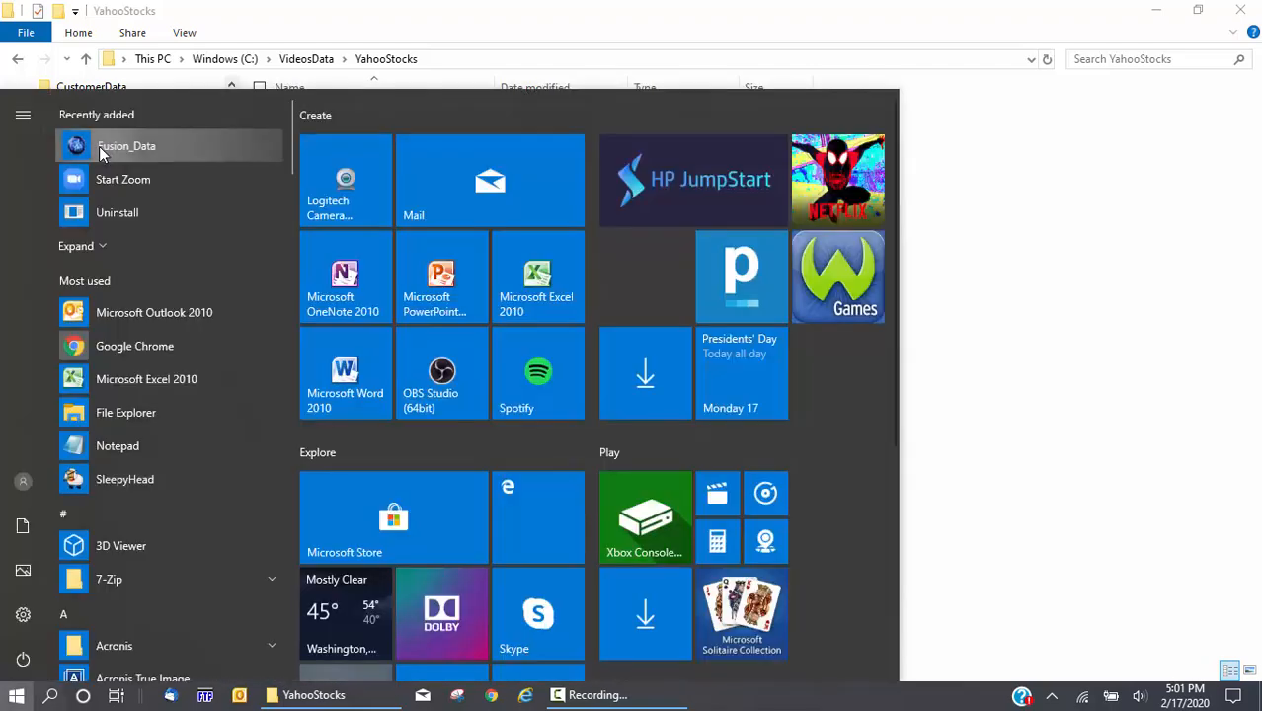
{"action": "left_click", "coordinate": [98, 146]}
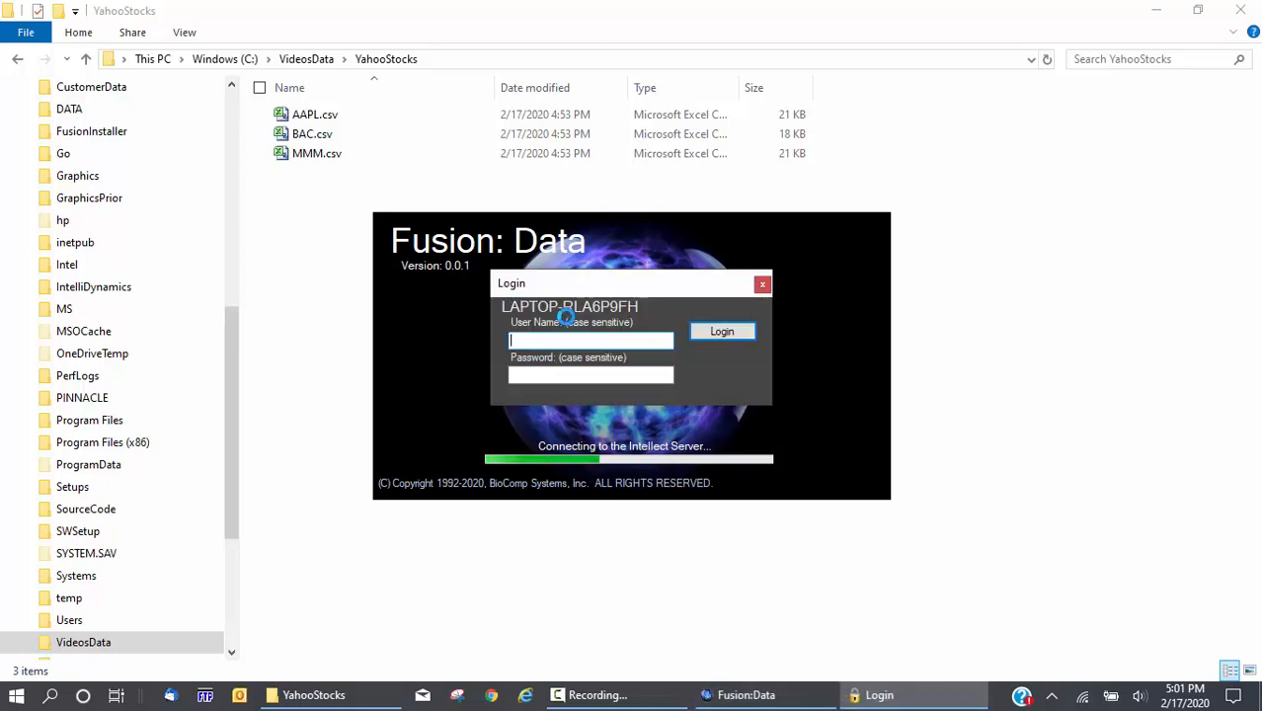
{"action": "type", "text": "Admin"}
{"action": "key", "text": "Return"}
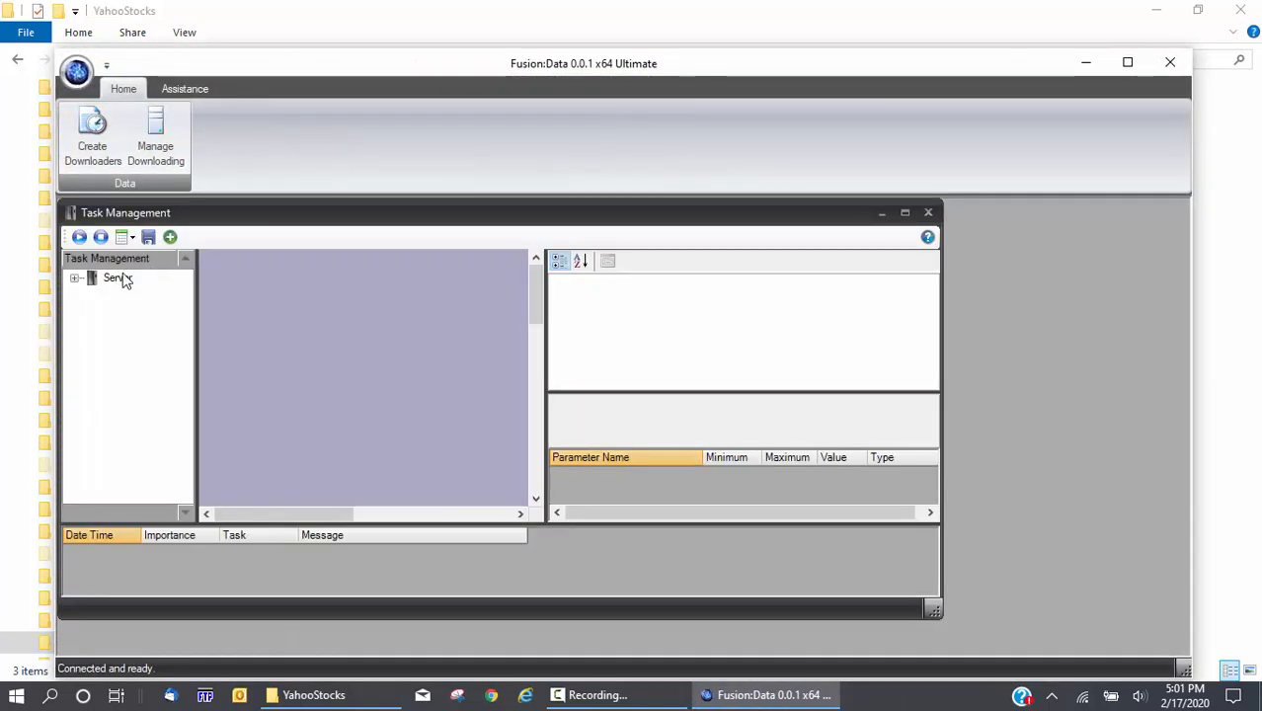
Expand Server and Stocks and select the Stocks Yahoo Tickers to Files task
{"action": "left_click", "coordinate": [75, 280]}
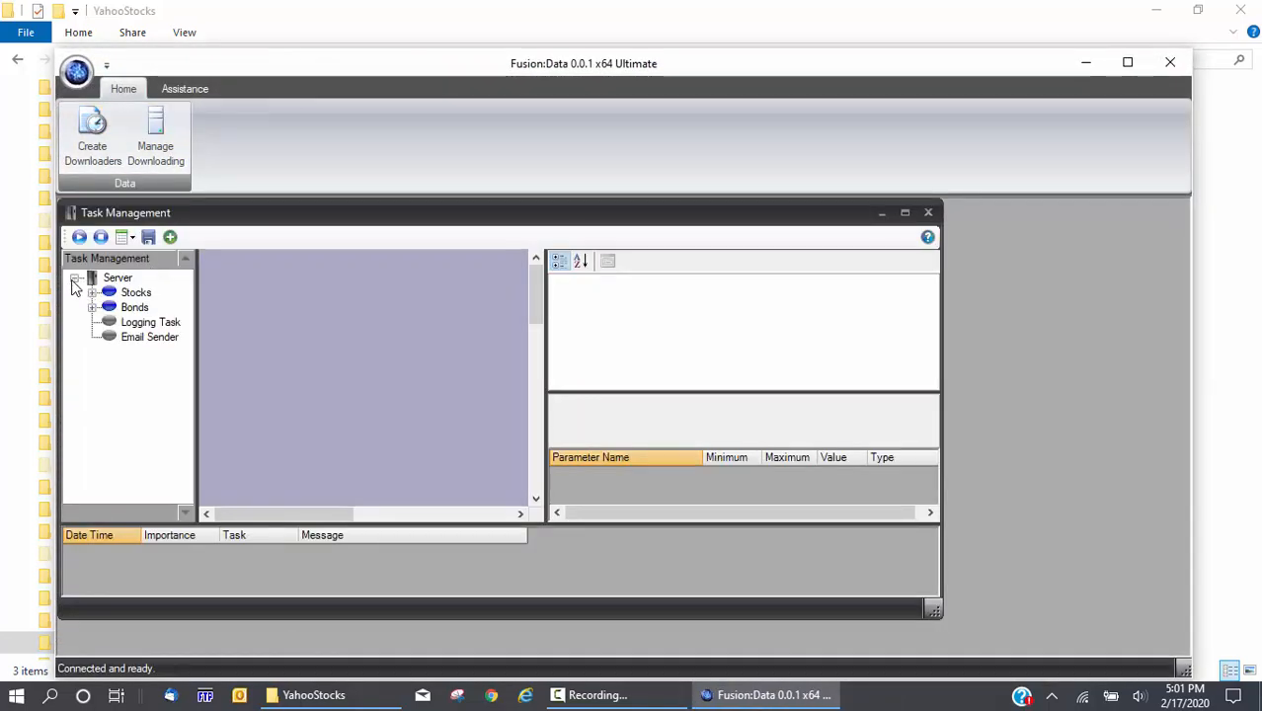
{"action": "left_click", "coordinate": [92, 292]}
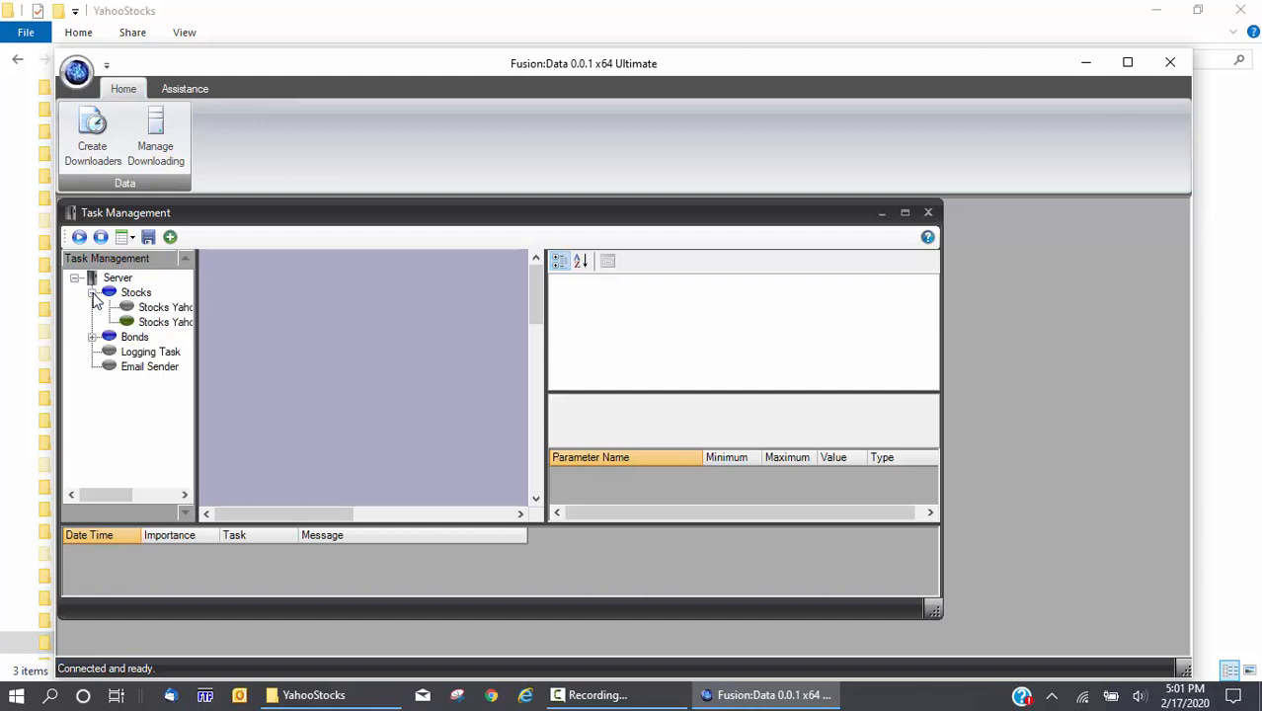
{"action": "left_click", "coordinate": [149, 322]}
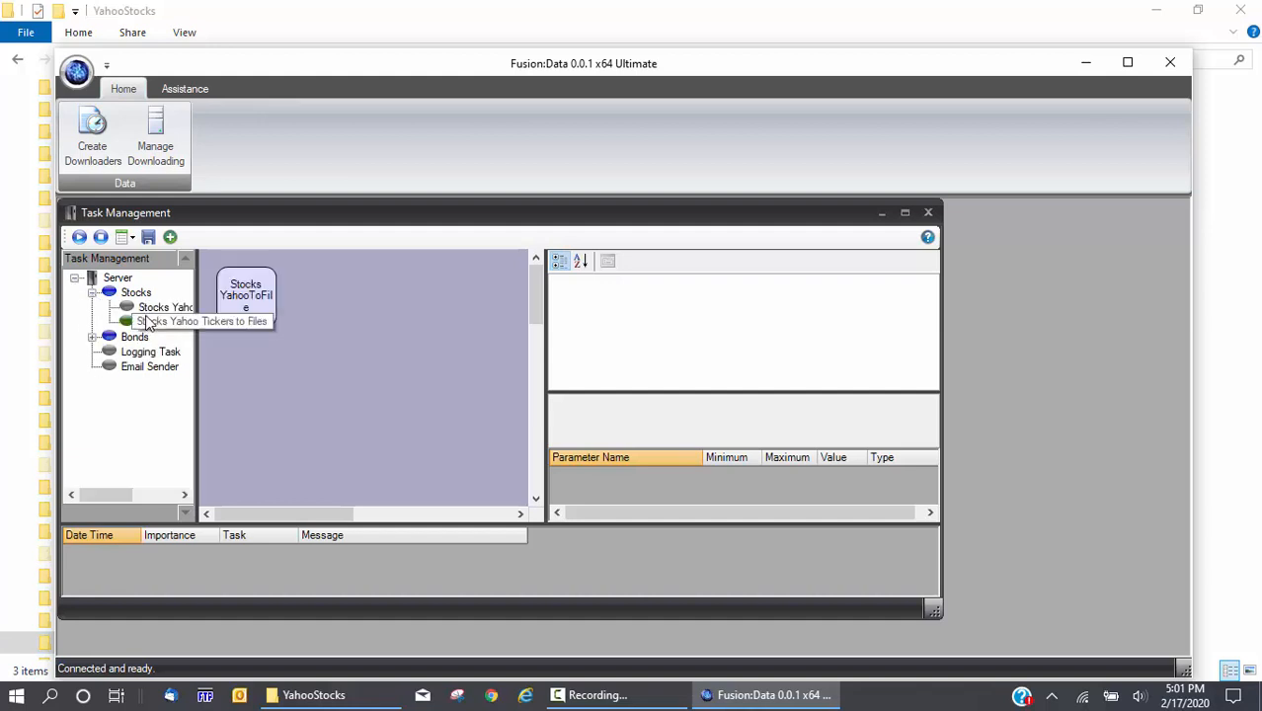
{"action": "left_click", "coordinate": [132, 238]}
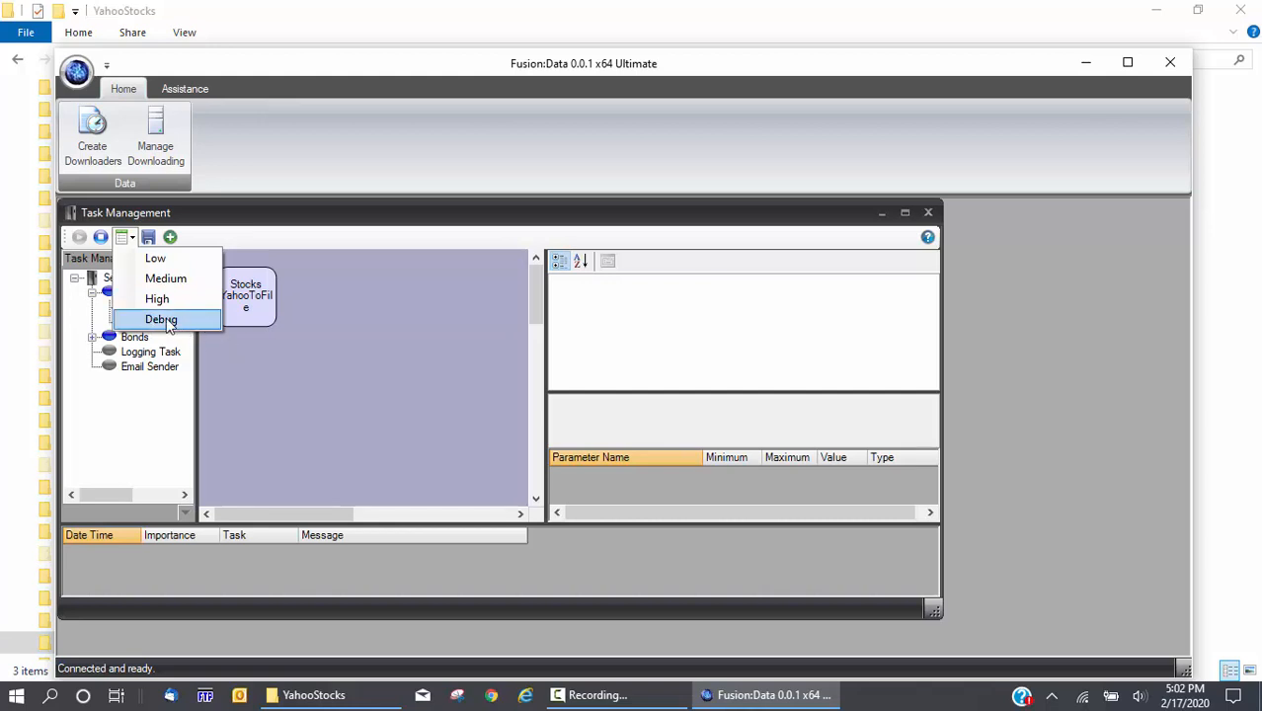
{"action": "left_click", "coordinate": [271, 376]}
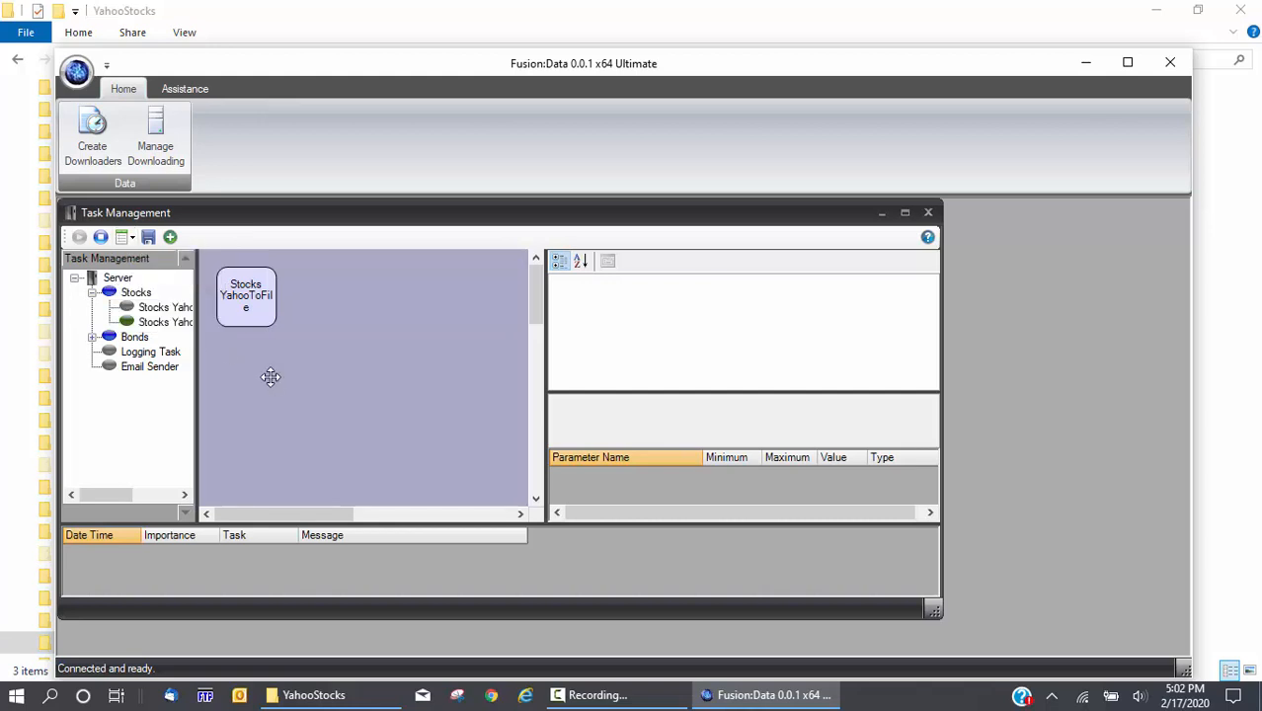
{"action": "left_click", "coordinate": [160, 322]}
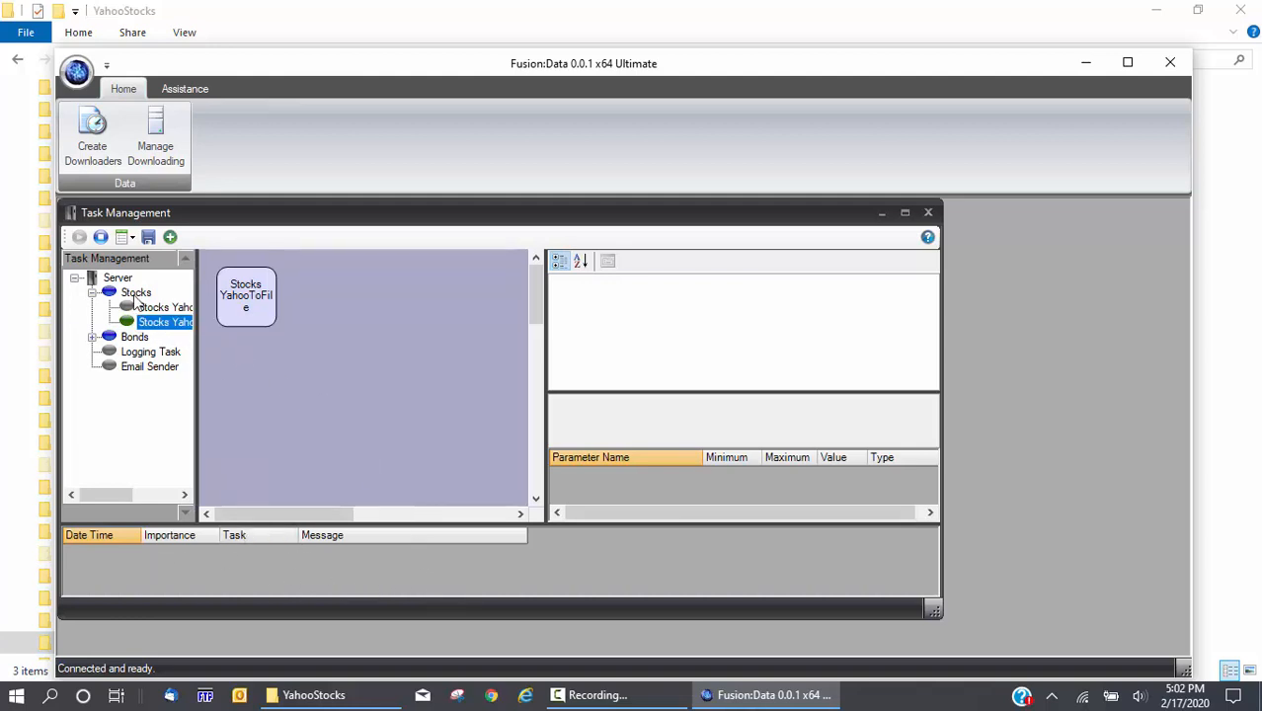
Set the task's logging level to Debug, then select the Logging Task and Email Sender entries
{"action": "left_click", "coordinate": [126, 237]}
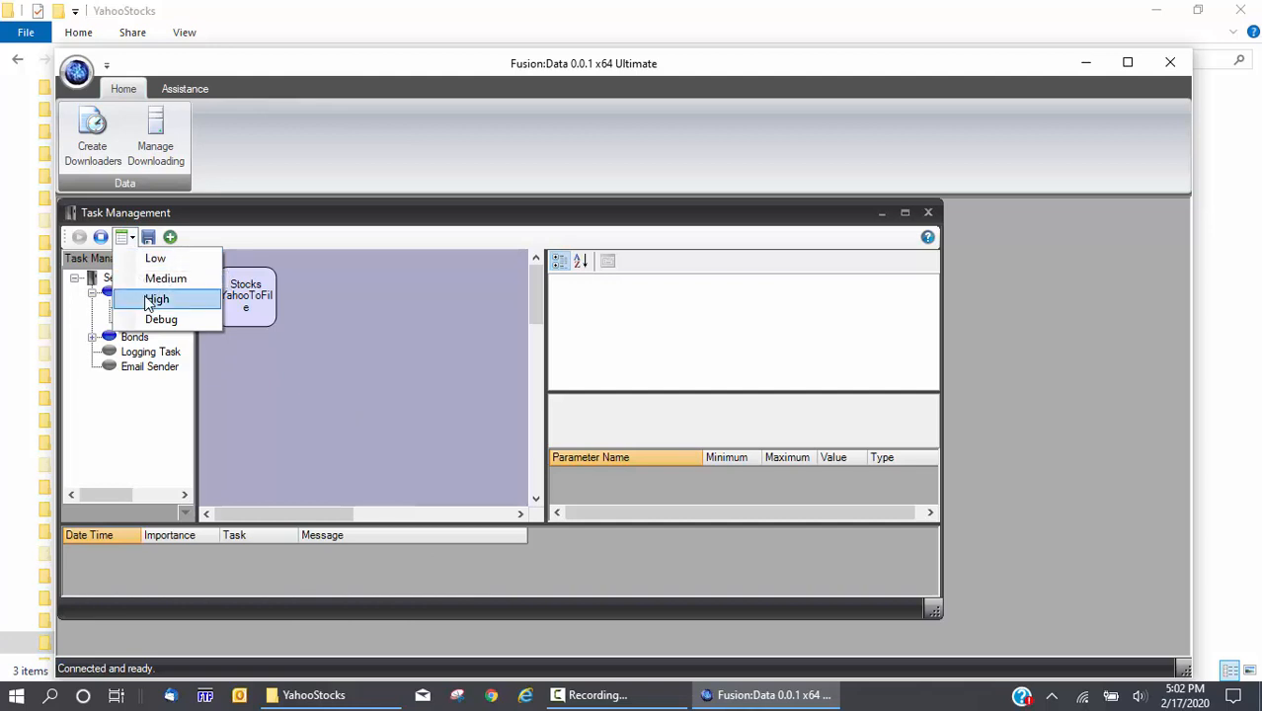
{"action": "left_click", "coordinate": [157, 298]}
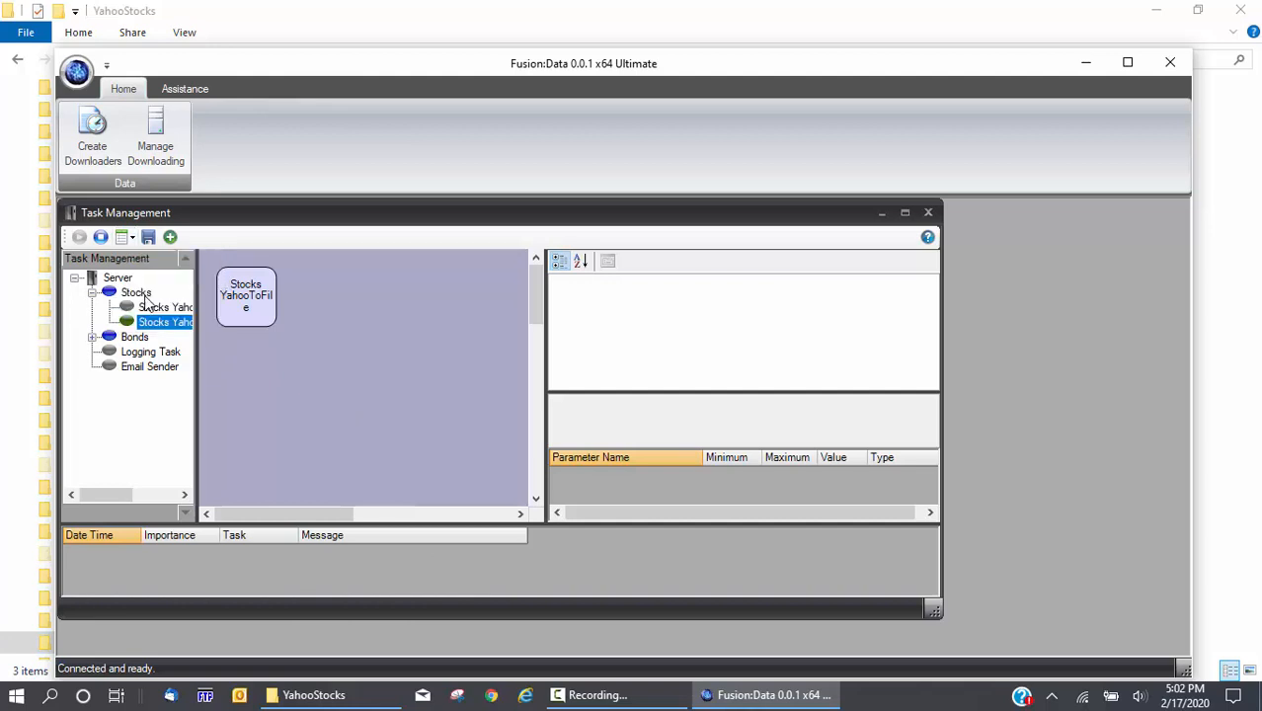
{"action": "left_click", "coordinate": [127, 237]}
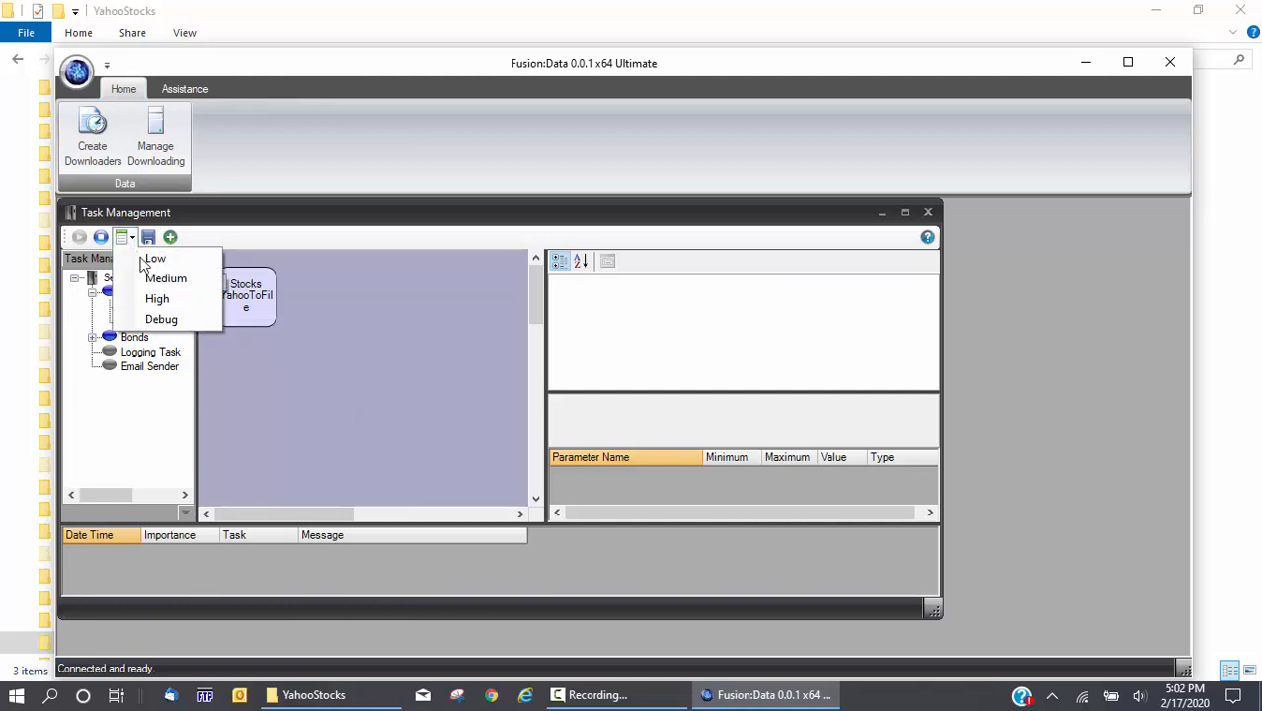
{"action": "left_click", "coordinate": [161, 319]}
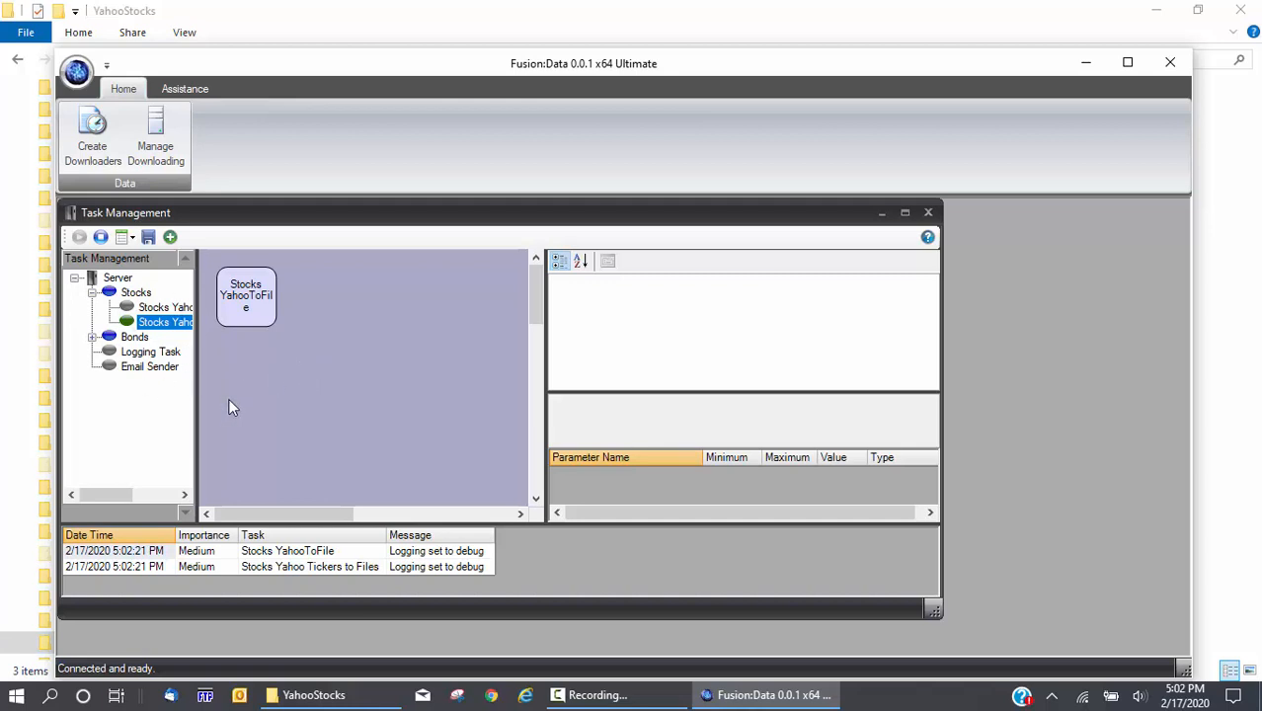
{"action": "left_click", "coordinate": [150, 354]}
{"action": "left_click", "coordinate": [151, 369]}
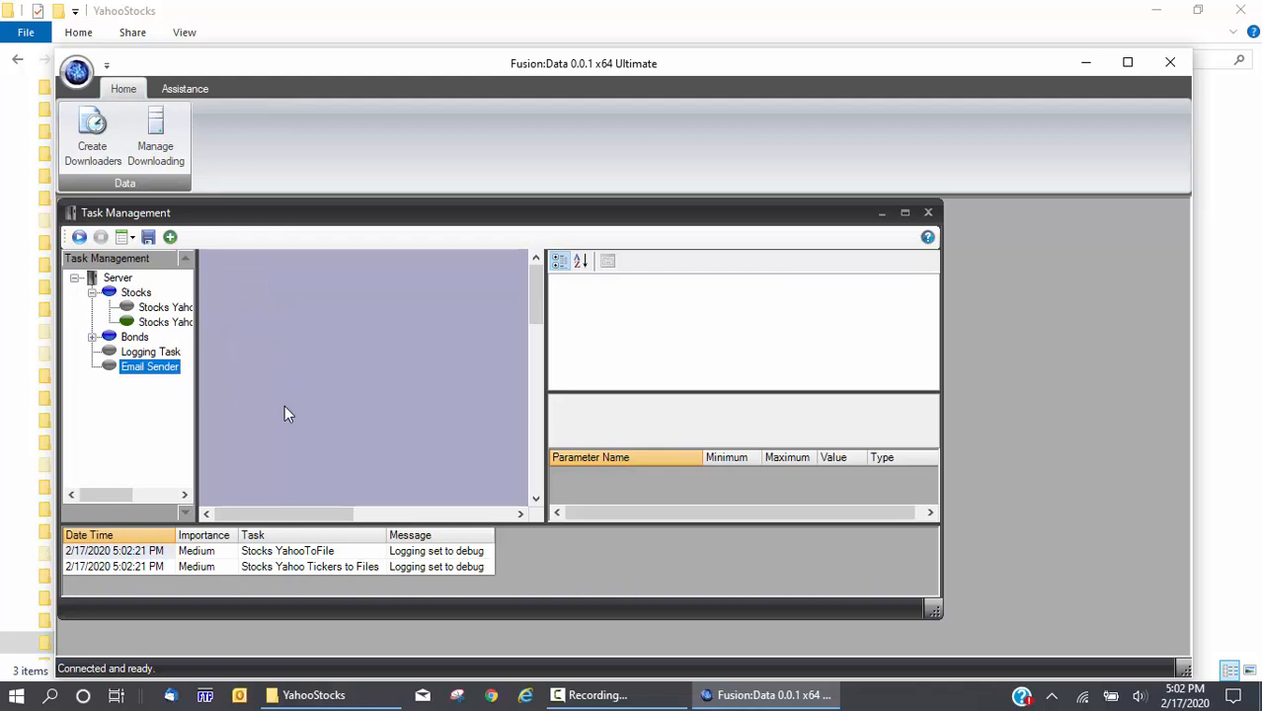
{"action": "left_click", "coordinate": [148, 356]}
{"action": "left_click", "coordinate": [146, 372]}
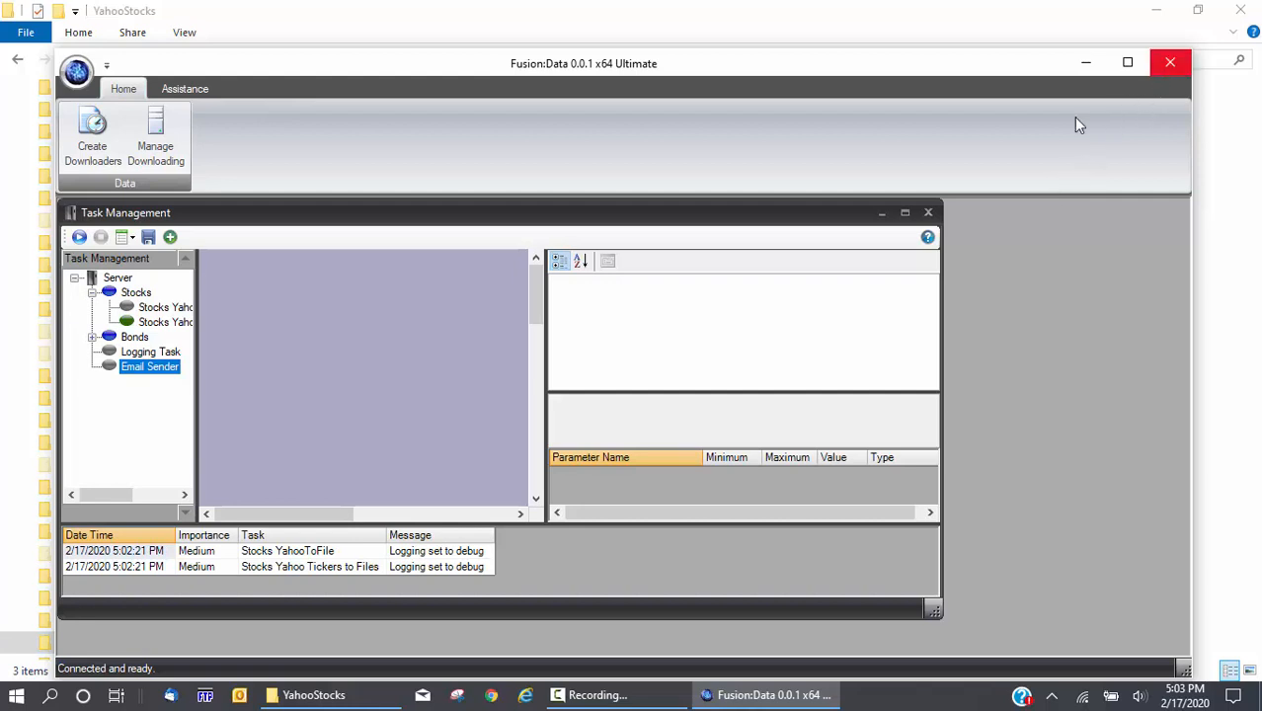
Close Fusion:Data, confirming with OK, and close the YahooStocks folder window
{"action": "left_click", "coordinate": [1171, 67]}
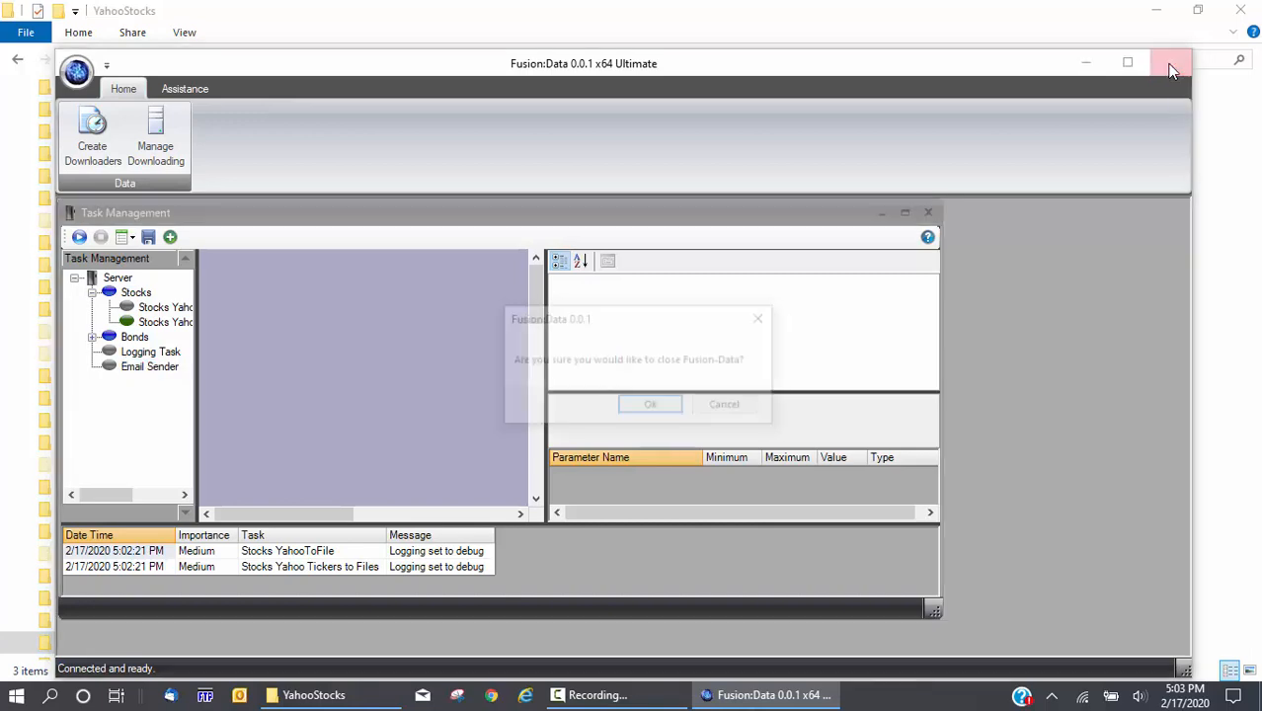
{"action": "left_click", "coordinate": [657, 408]}
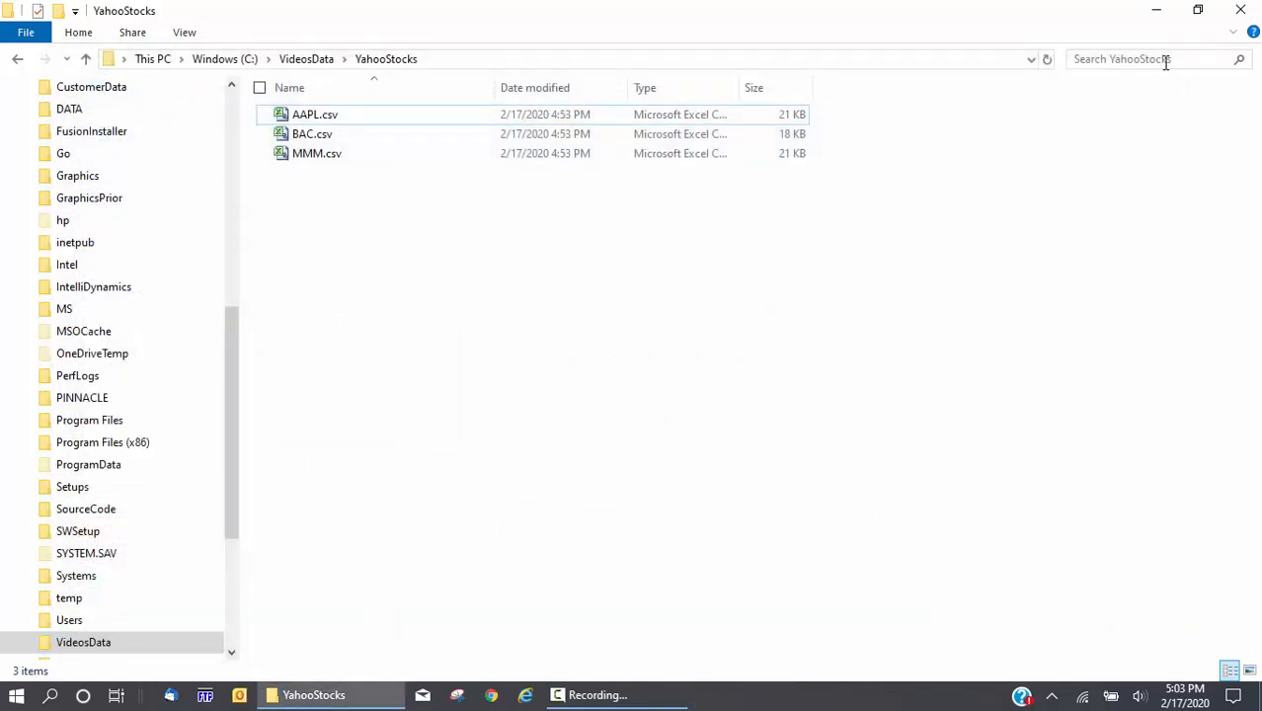
{"action": "left_click", "coordinate": [1241, 12]}
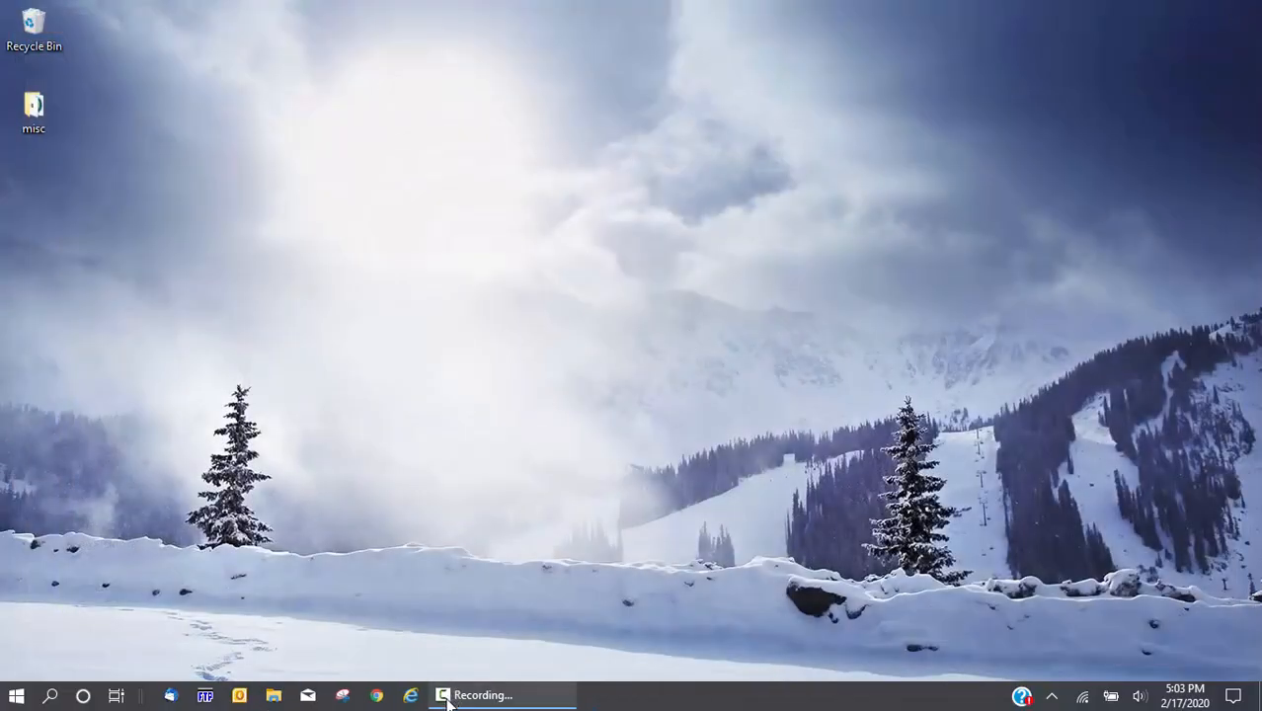
{"action": "mouse_move", "coordinate": [447, 699]}
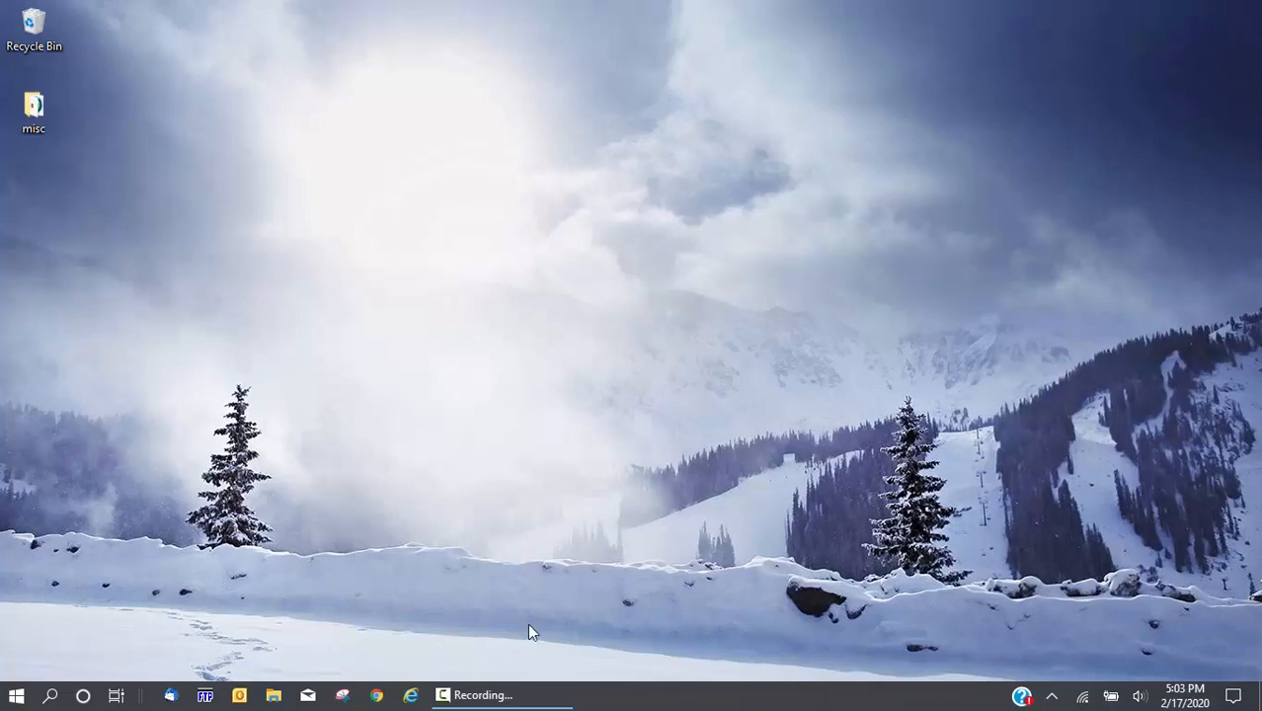
{"action": "left_click", "coordinate": [544, 699]}
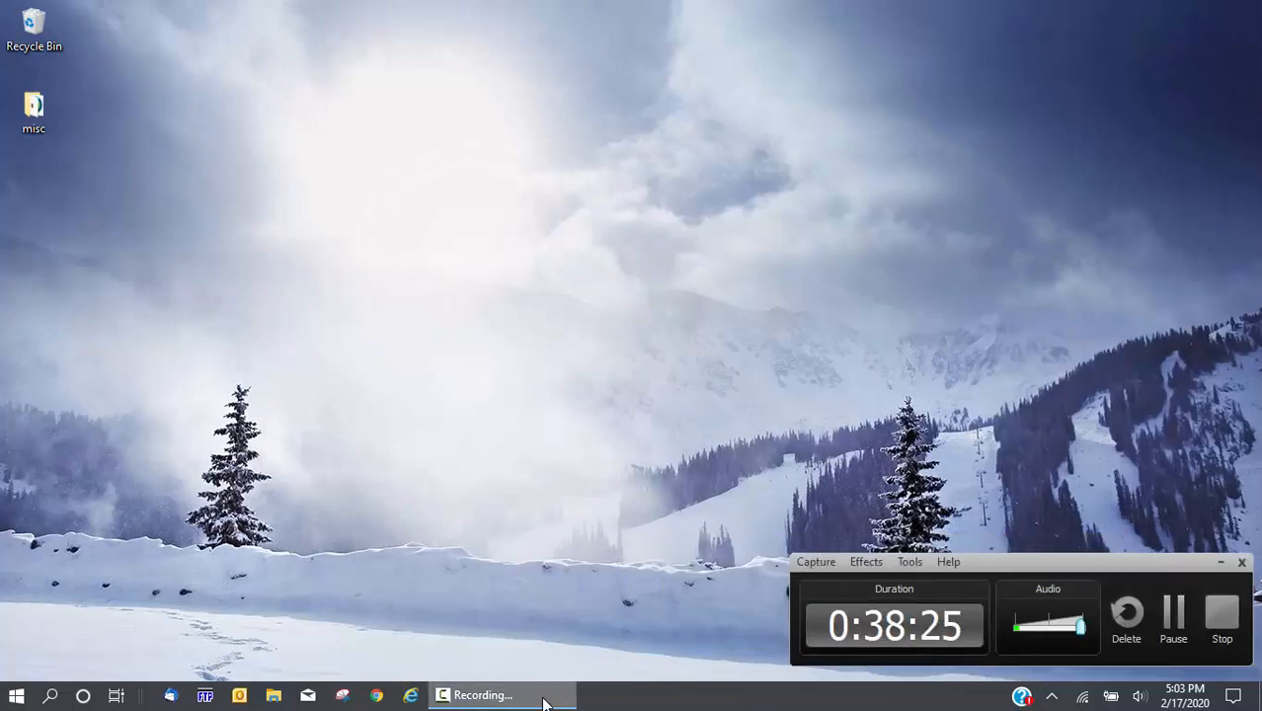